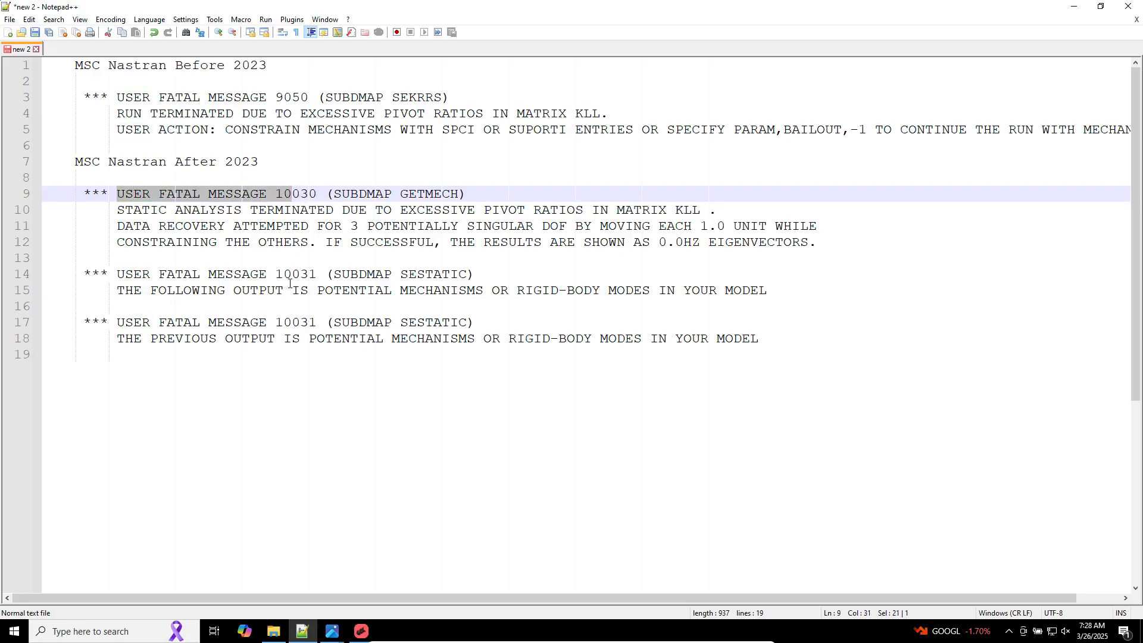
Step: Switch to MSC Apex, fit the view, and orbit and zoom around the box model to examine its mesh and inner plate
click(611, 375)
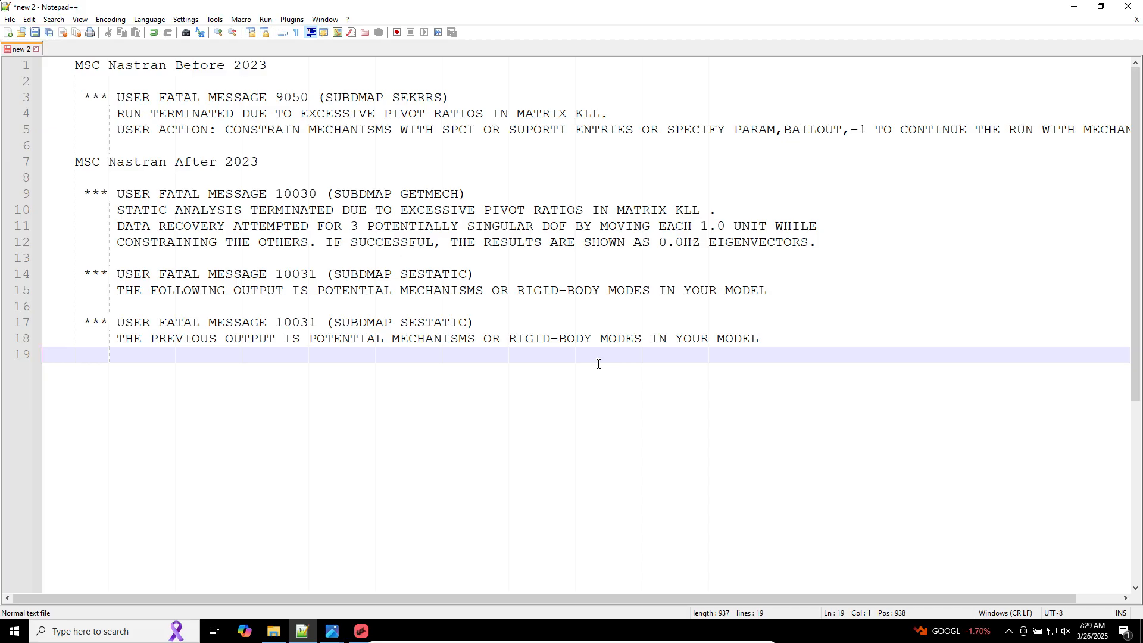
click(361, 632)
key(f)
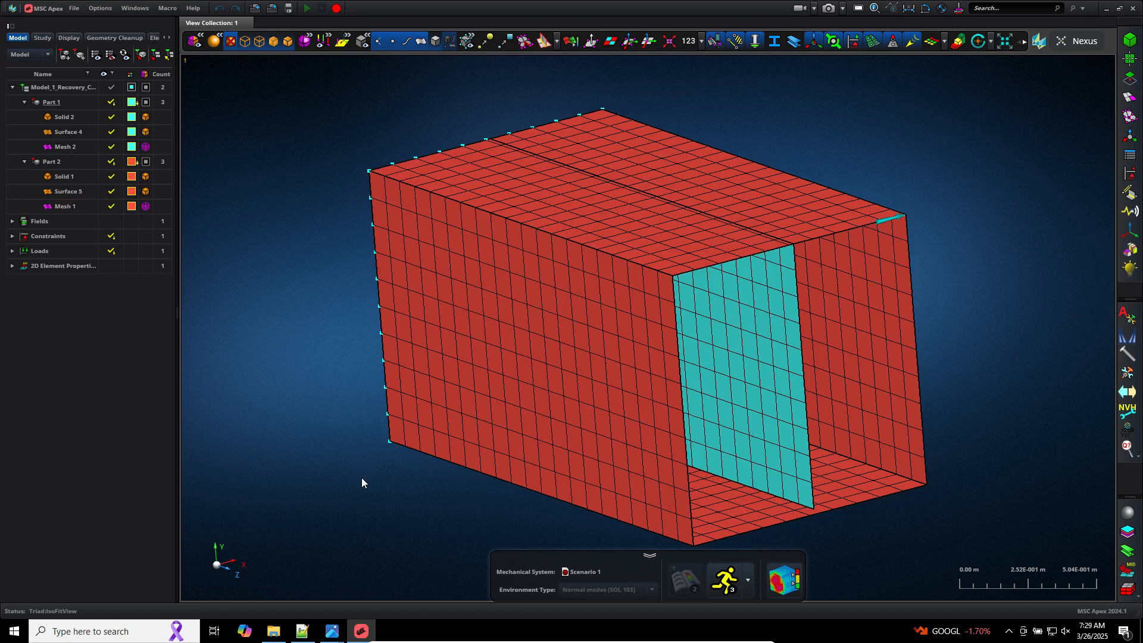
middle_drag(362, 482, 415, 480)
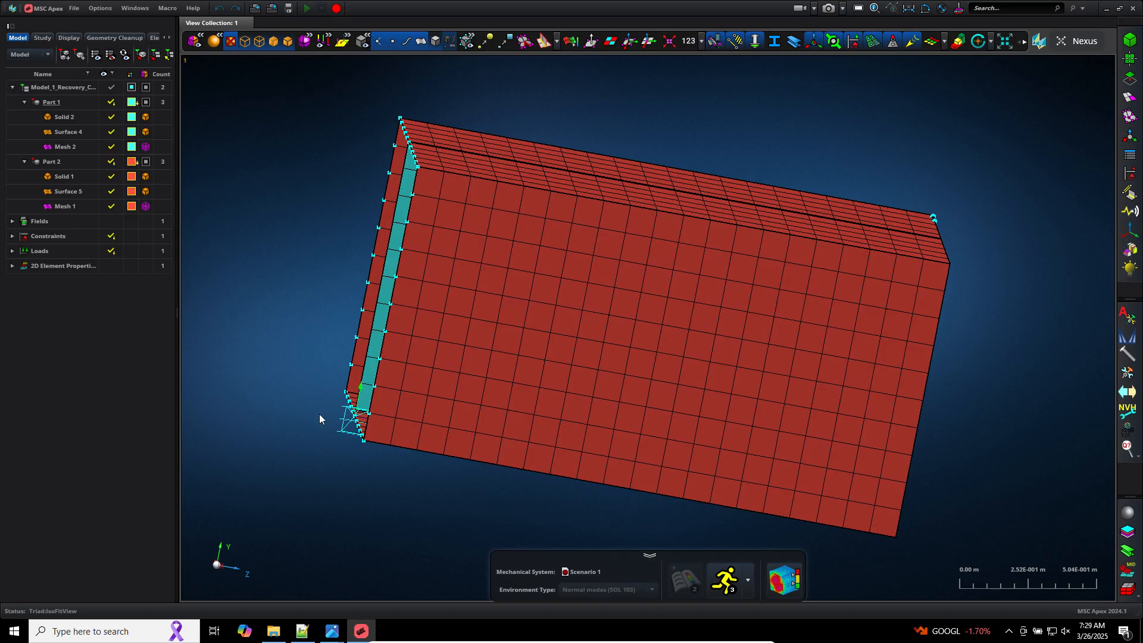
middle_drag(1040, 330, 983, 322)
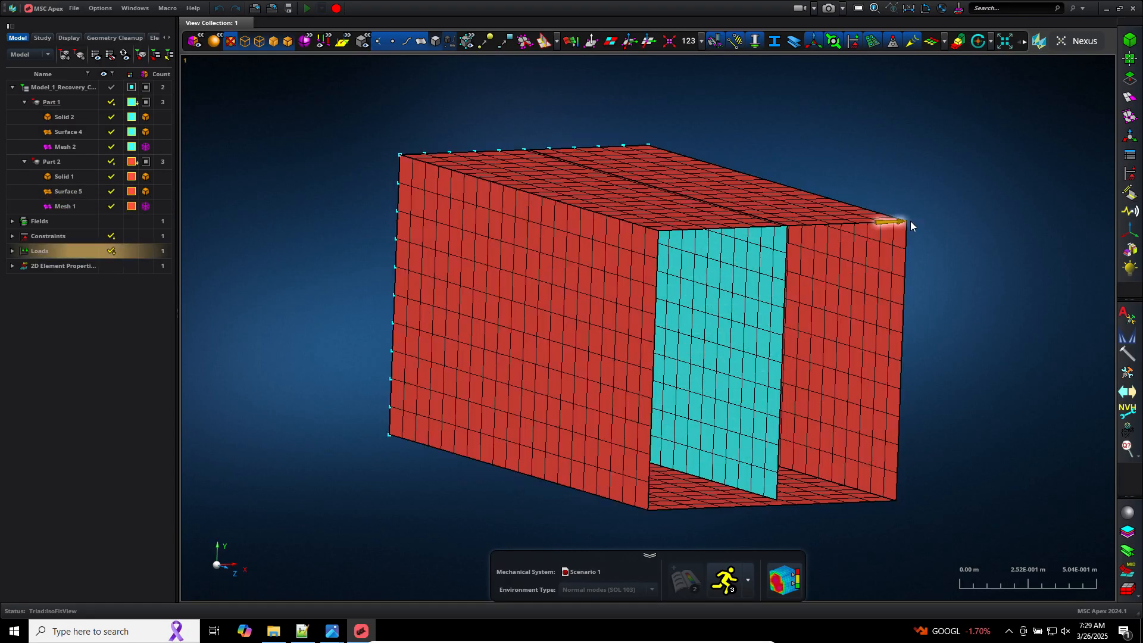
middle_drag(960, 289, 944, 290)
scroll(944, 290, down, 3)
scroll(944, 290, up, 3)
scroll(948, 294, down, 3)
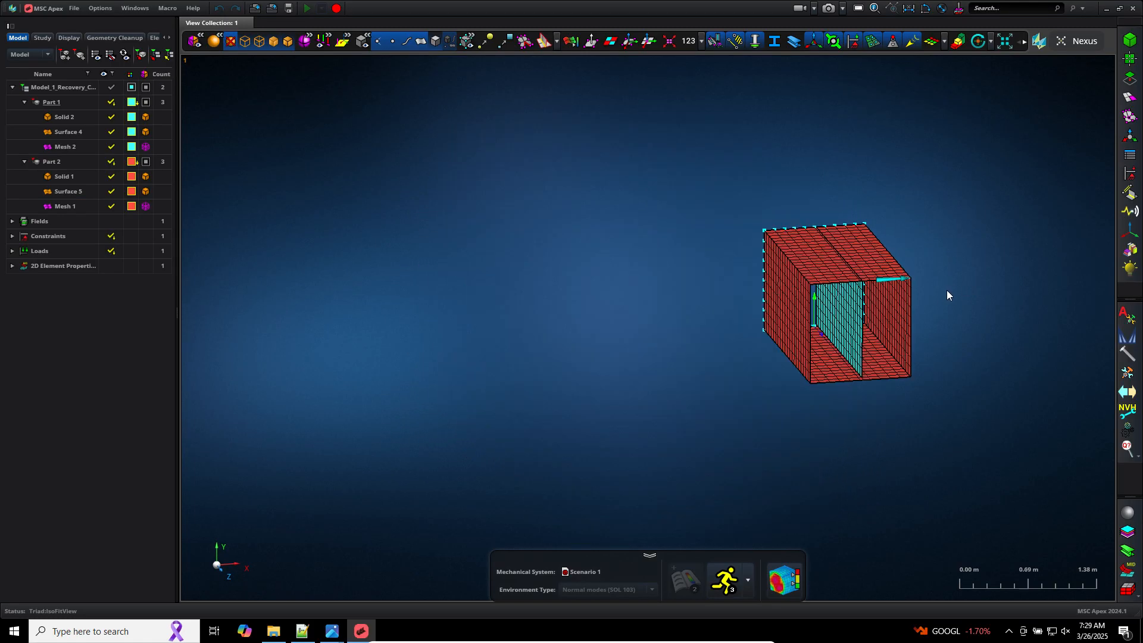
scroll(947, 294, up, 2)
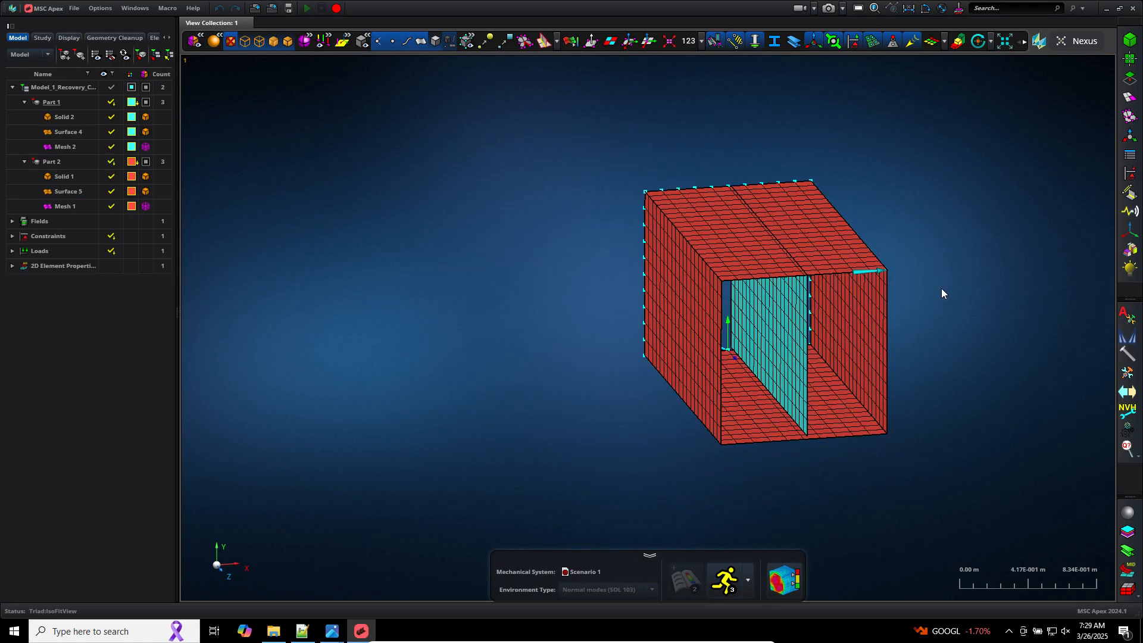
click(303, 631)
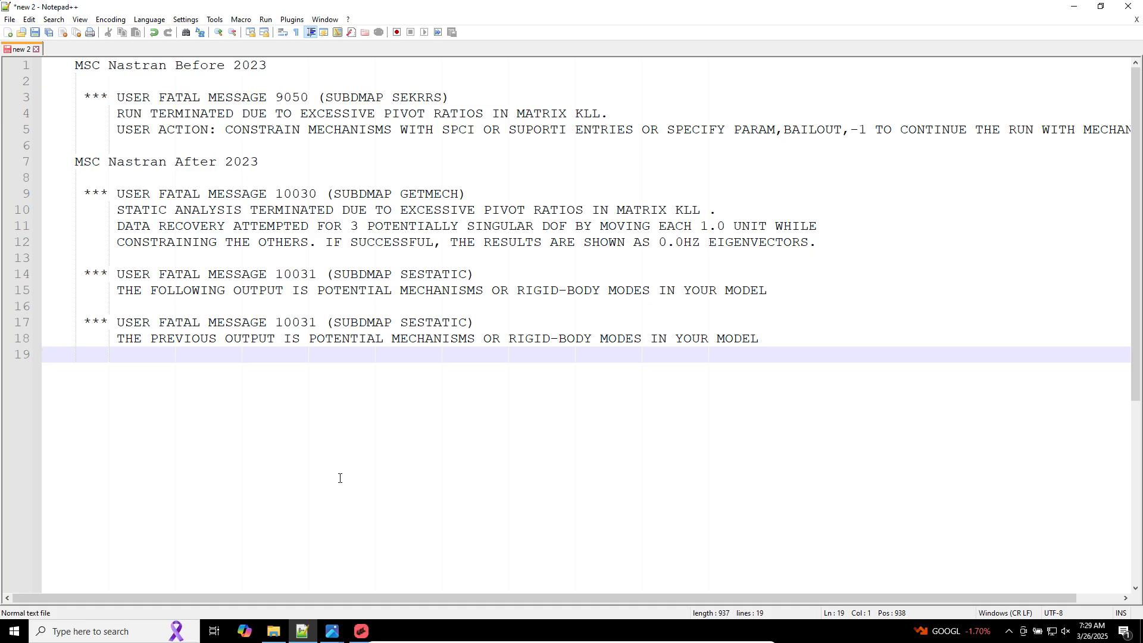
click(362, 631)
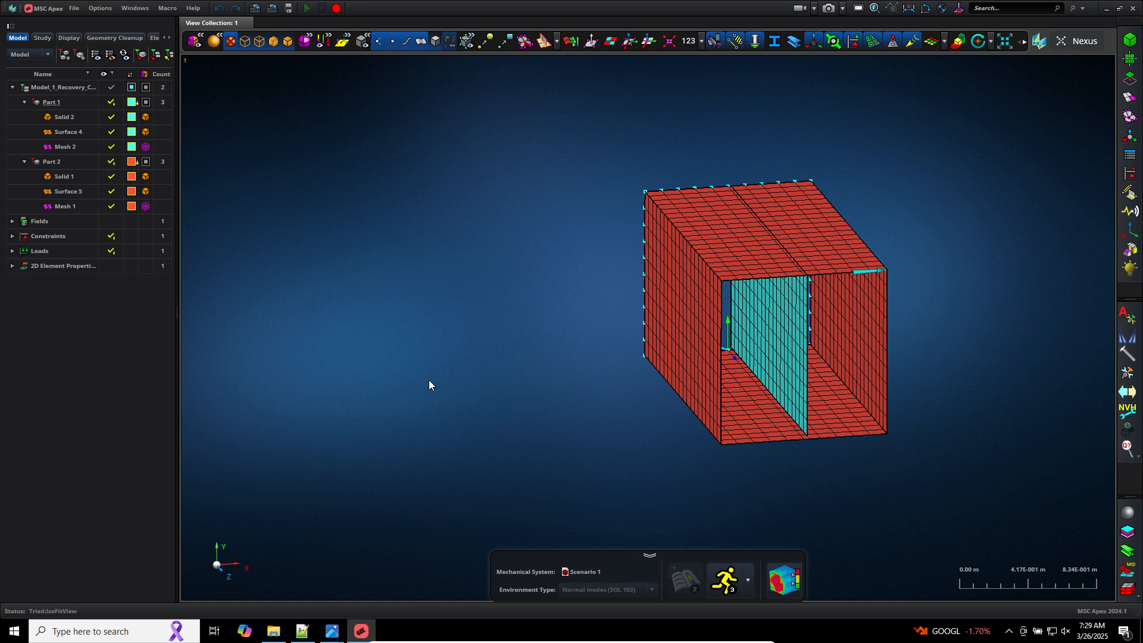
Step: Place the Model_1_Recovery model in the analysis scene
click(65, 89)
right_click(64, 92)
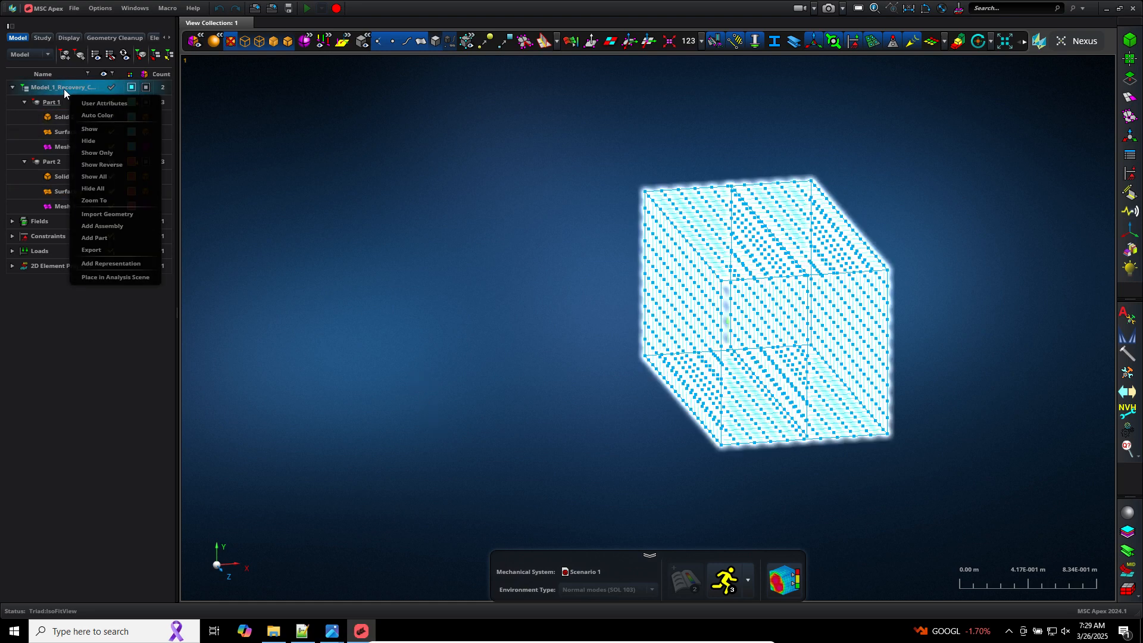
click(120, 275)
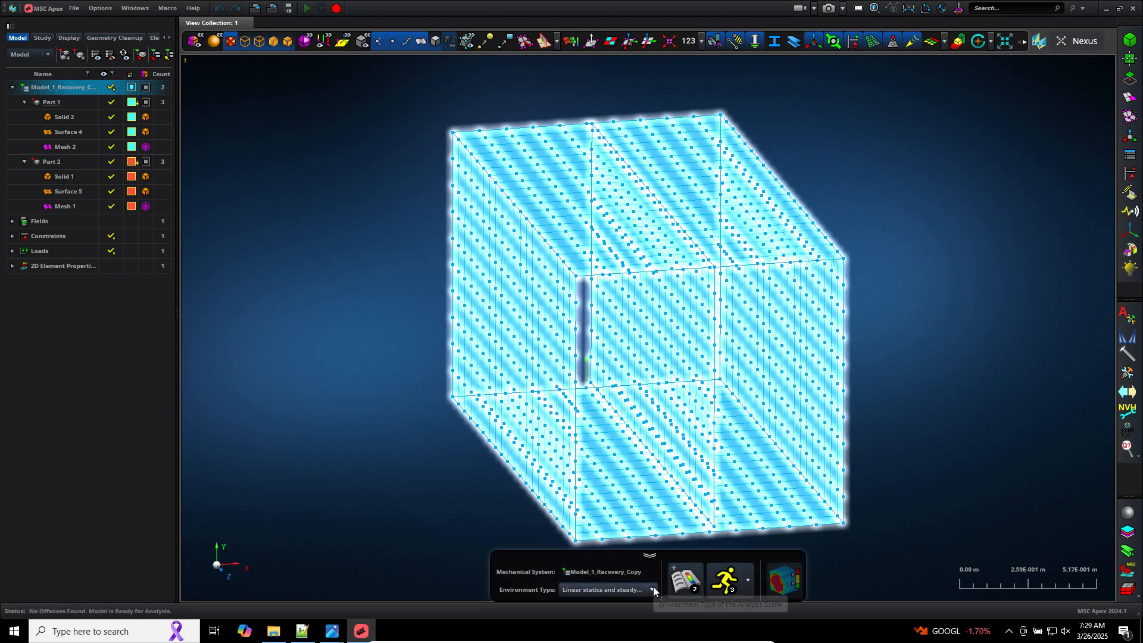
Step: Set the environment type to Normal modes (SOL 103)
click(654, 590)
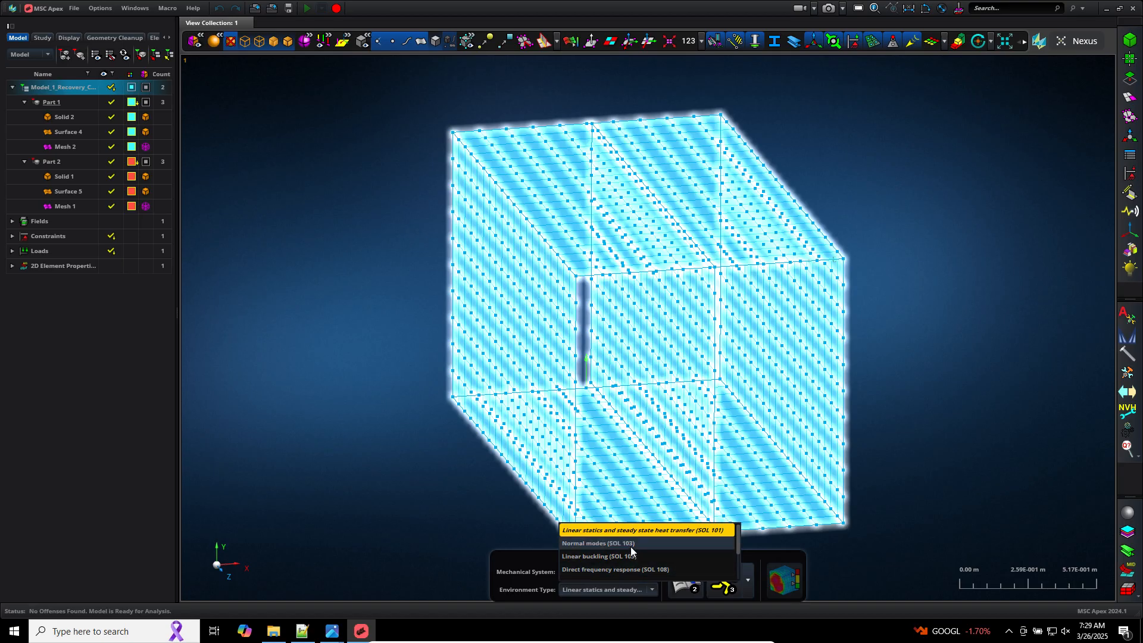
click(631, 546)
click(653, 588)
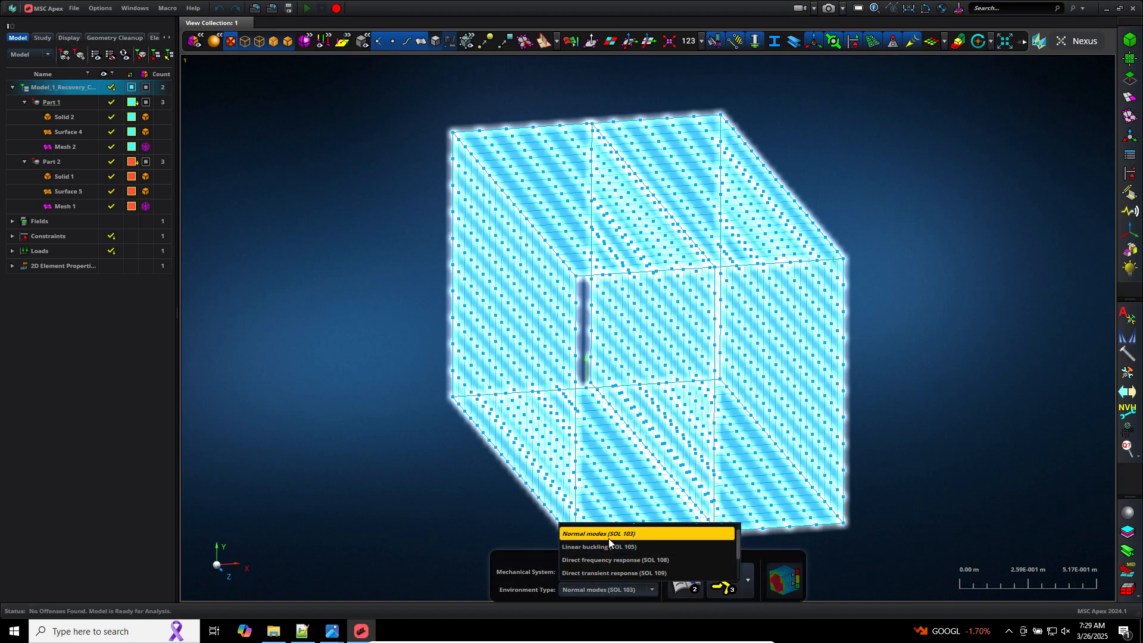
click(894, 556)
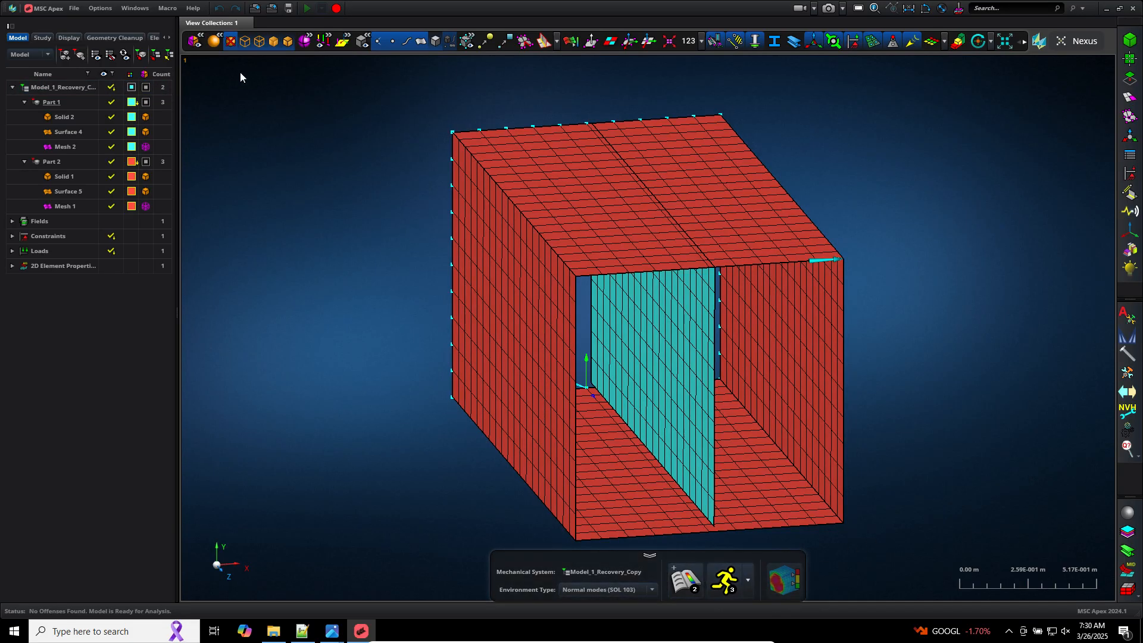
Step: Place Scenario 1 from the study tree in the analysis scene and open its post-processing results
click(41, 37)
click(49, 80)
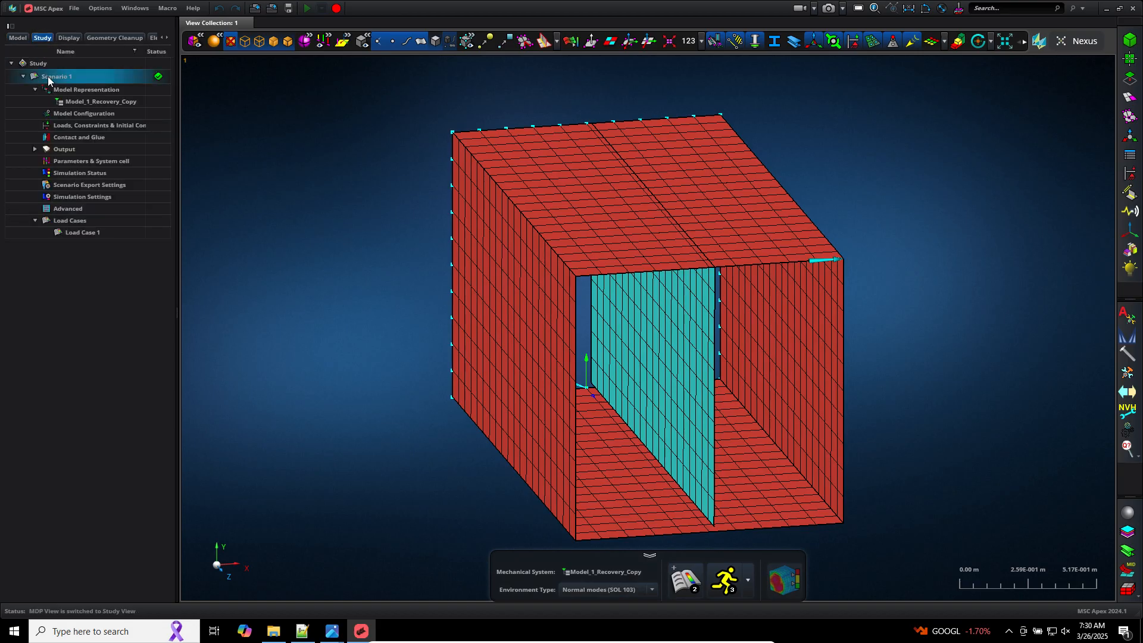
right_click(49, 79)
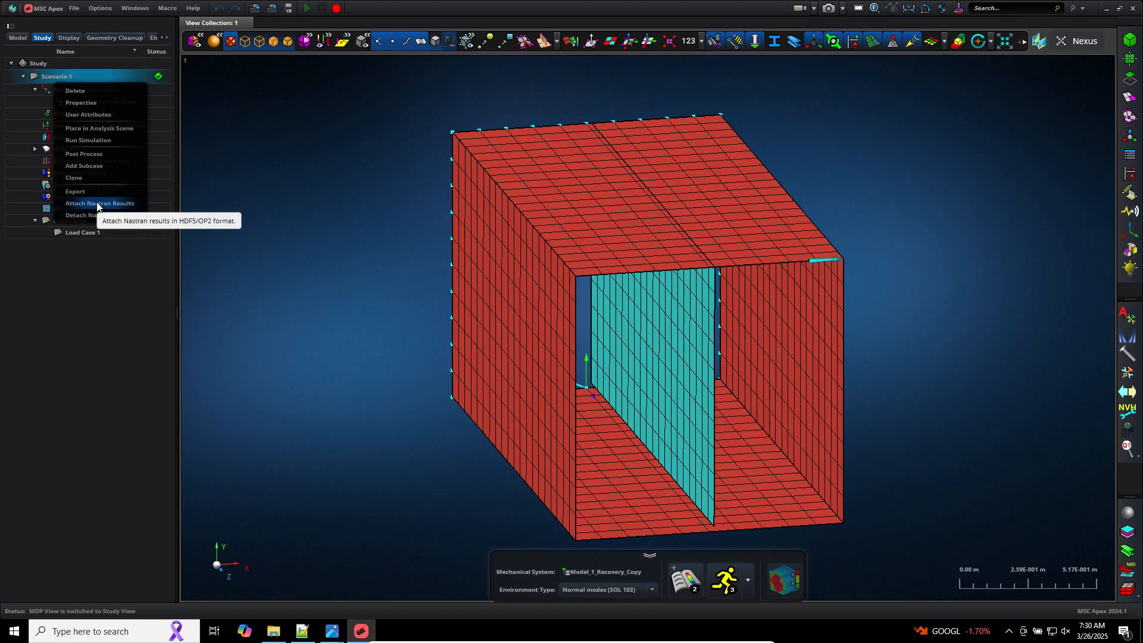
click(97, 127)
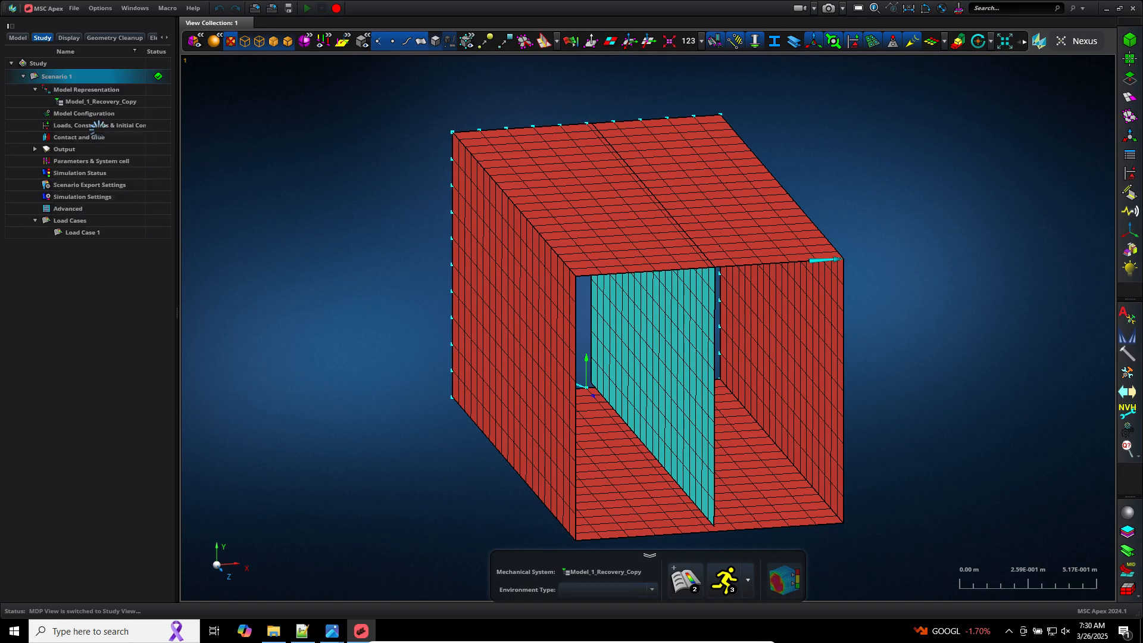
click(784, 586)
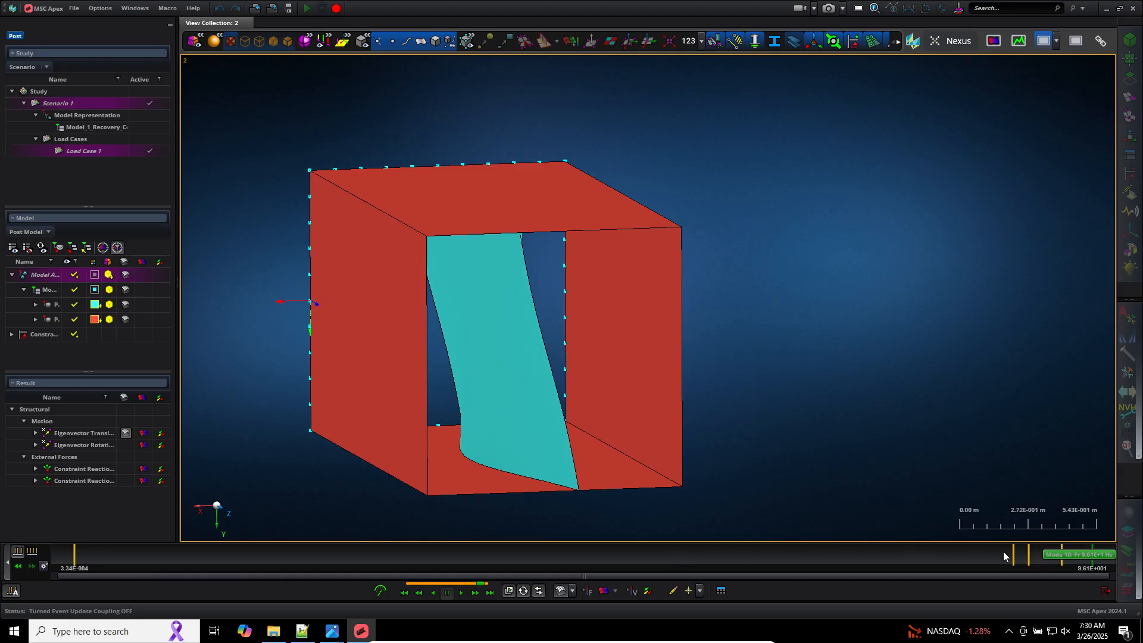
Step: Compare the shapes of modes 1, 7 and 8 on the mode timeline, expanding the timeline to list every mode
click(75, 558)
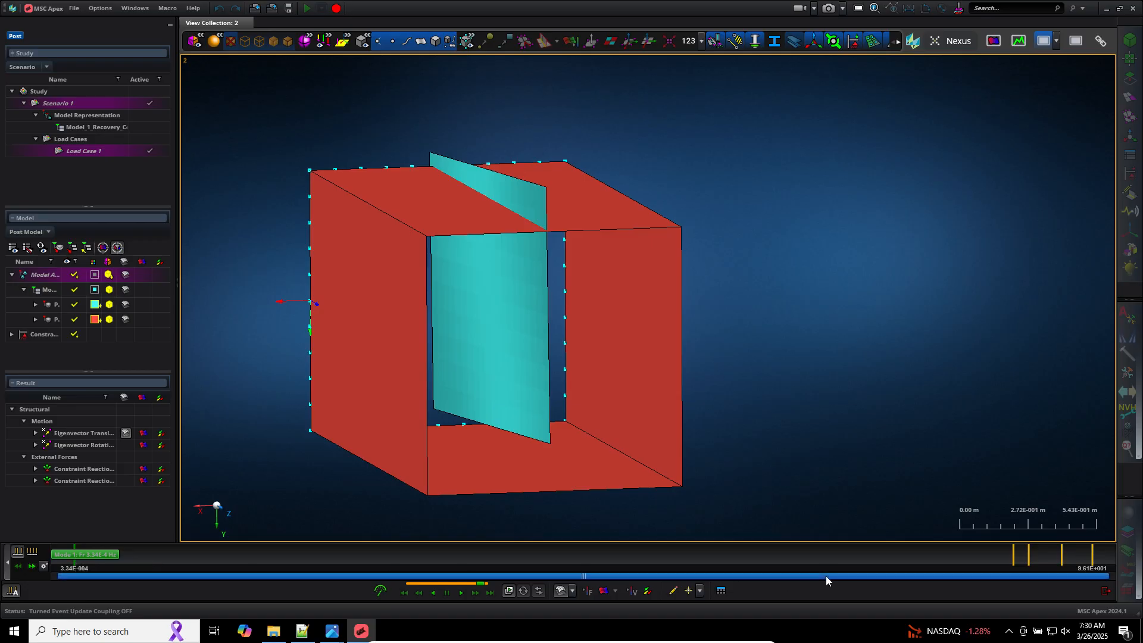
click(1014, 556)
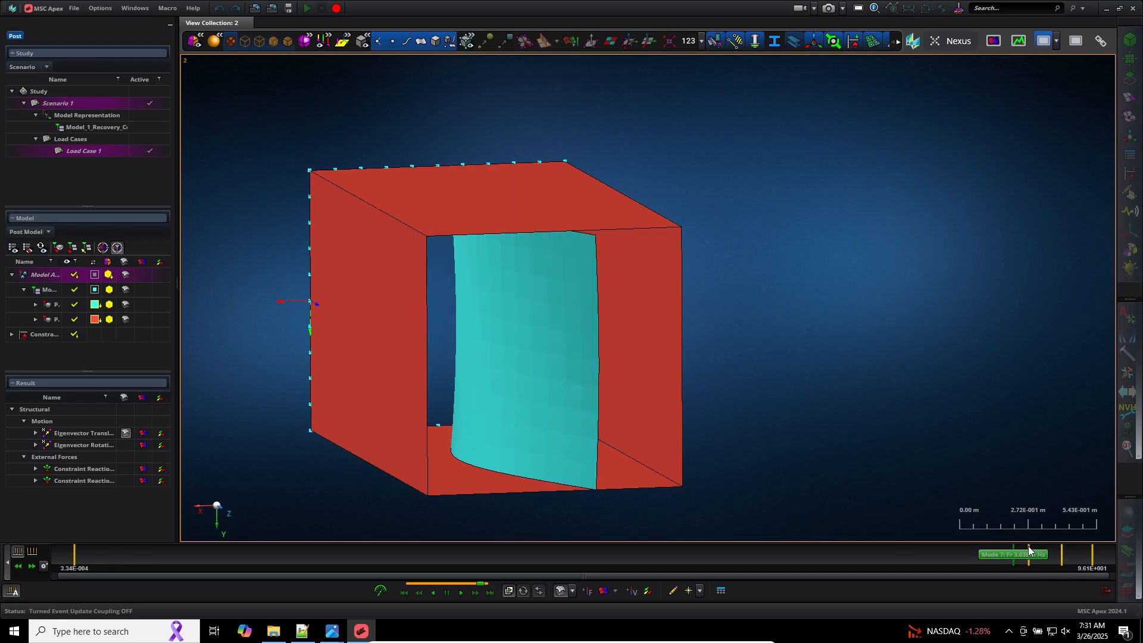
click(1030, 564)
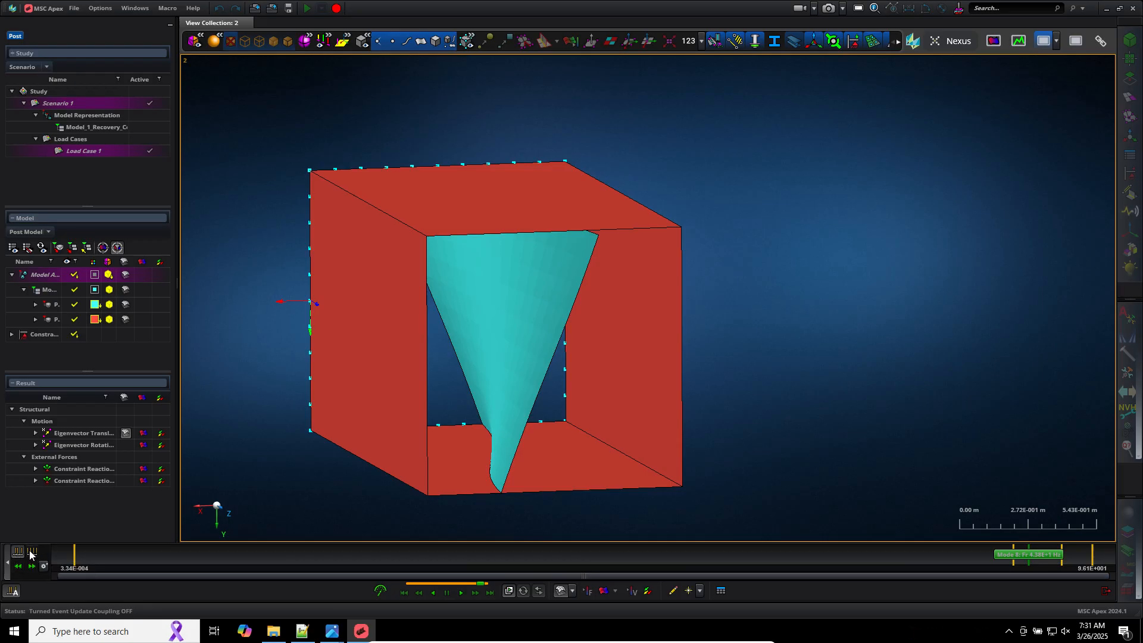
click(31, 552)
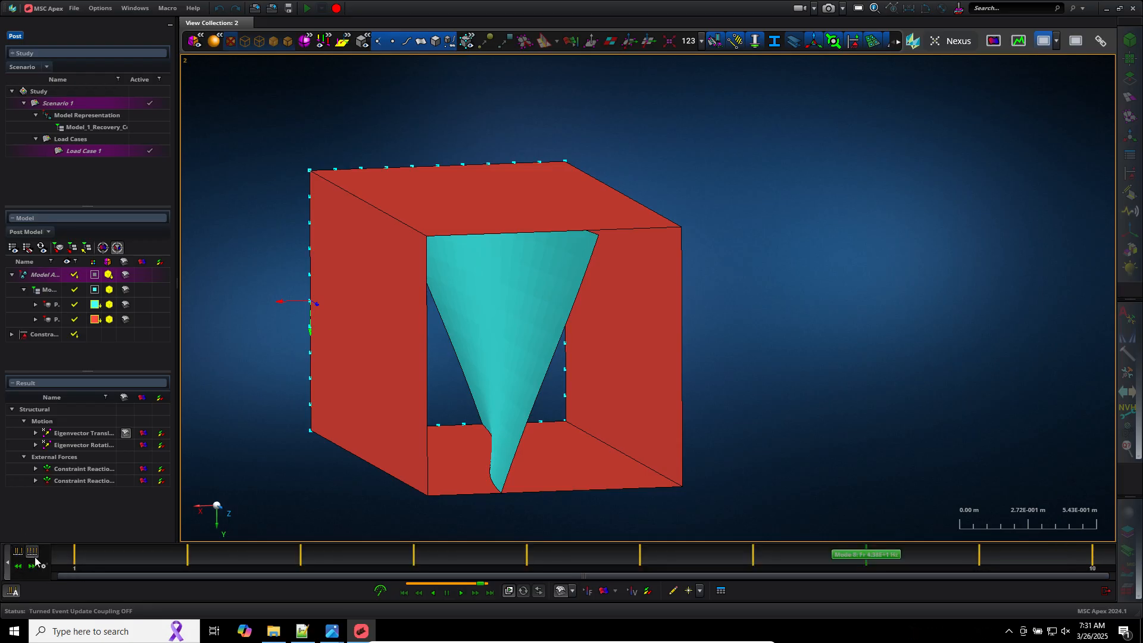
click(74, 555)
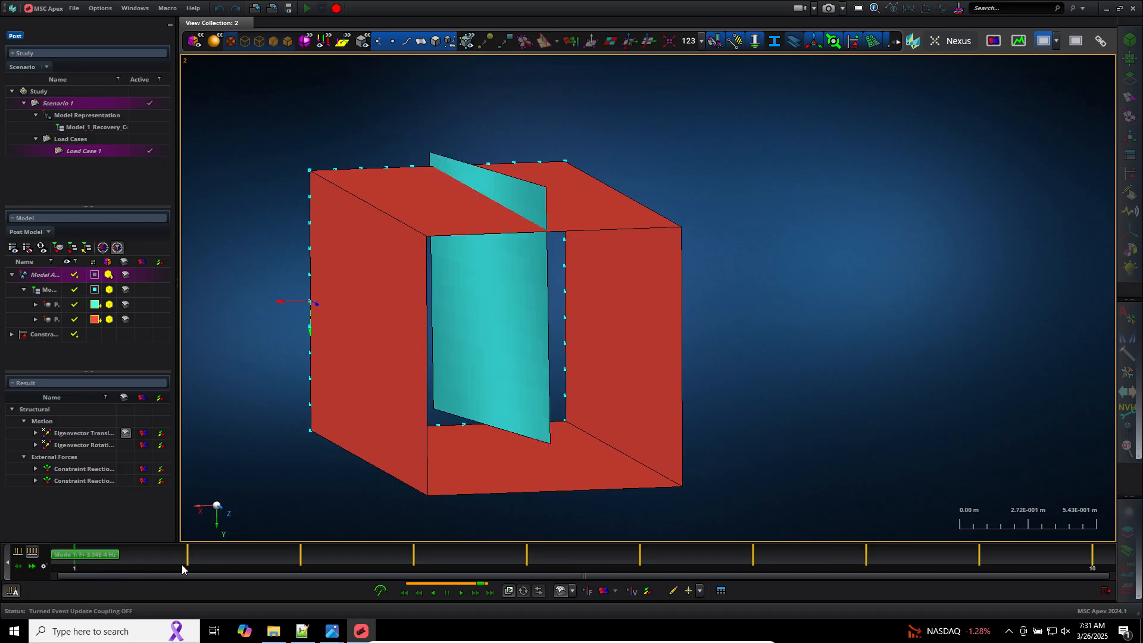
Step: Step forward through the mode shapes and then back to mode 1
click(31, 568)
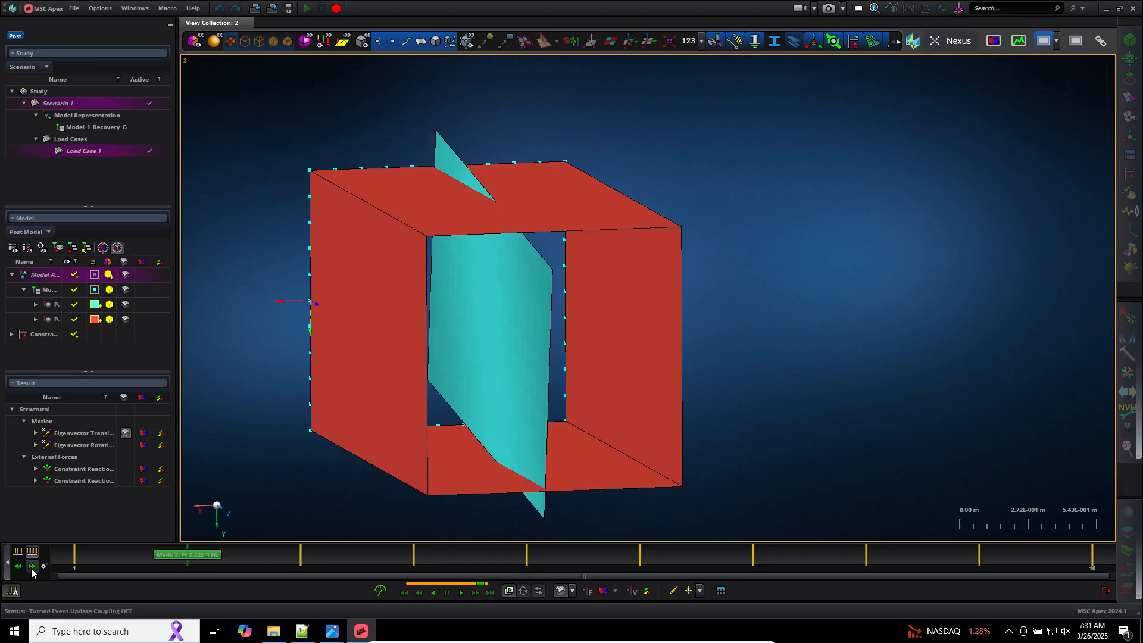
click(31, 568)
click(31, 568)
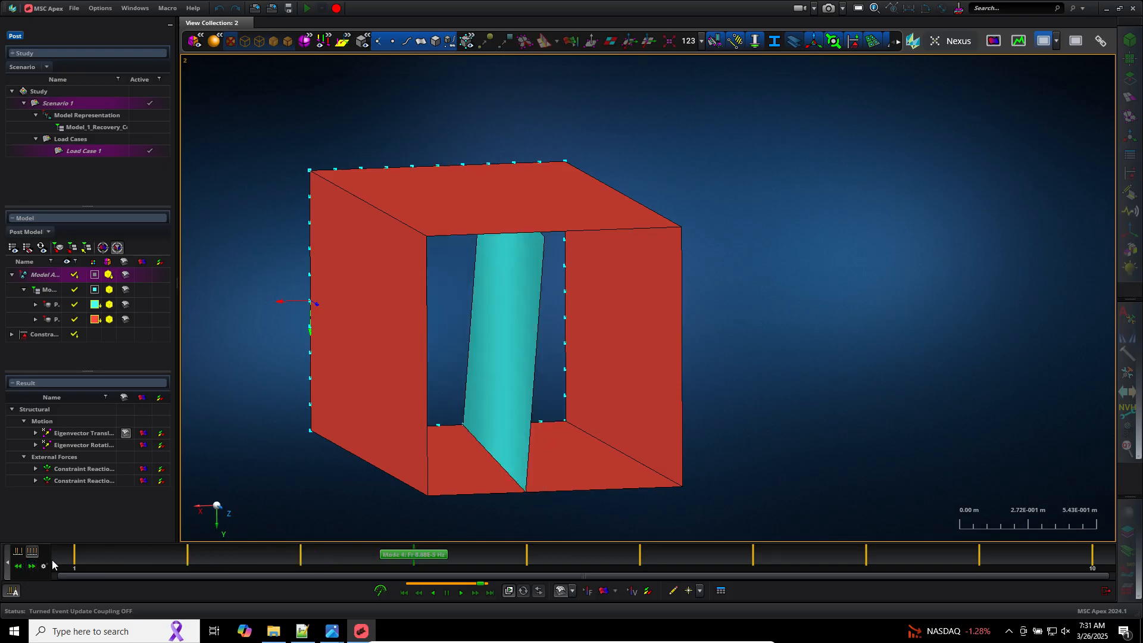
click(22, 568)
click(22, 568)
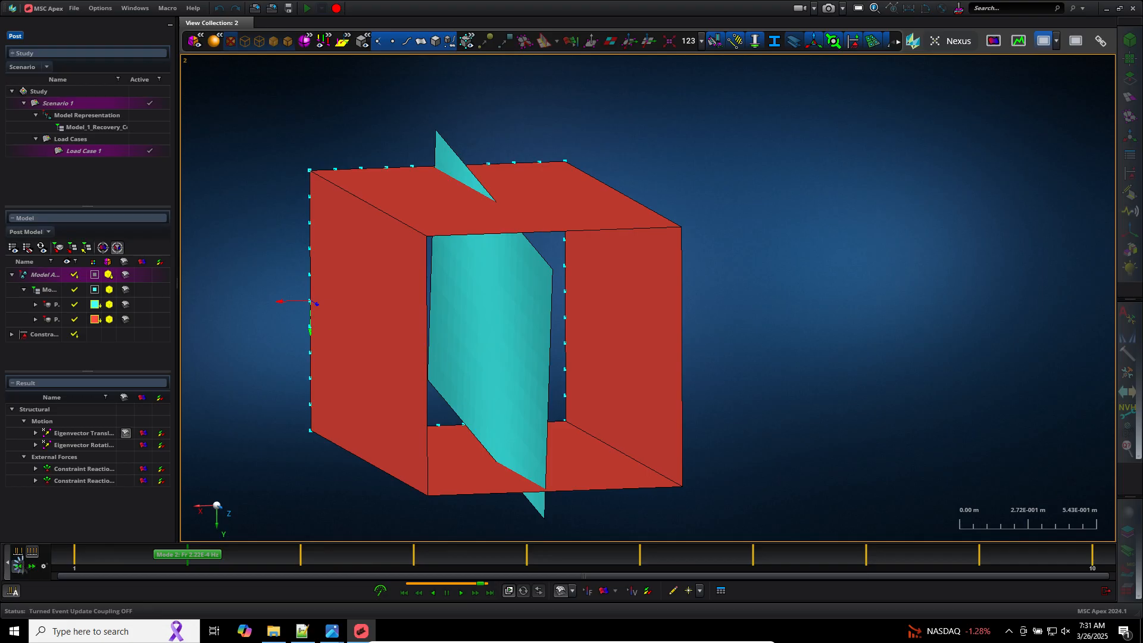
click(23, 568)
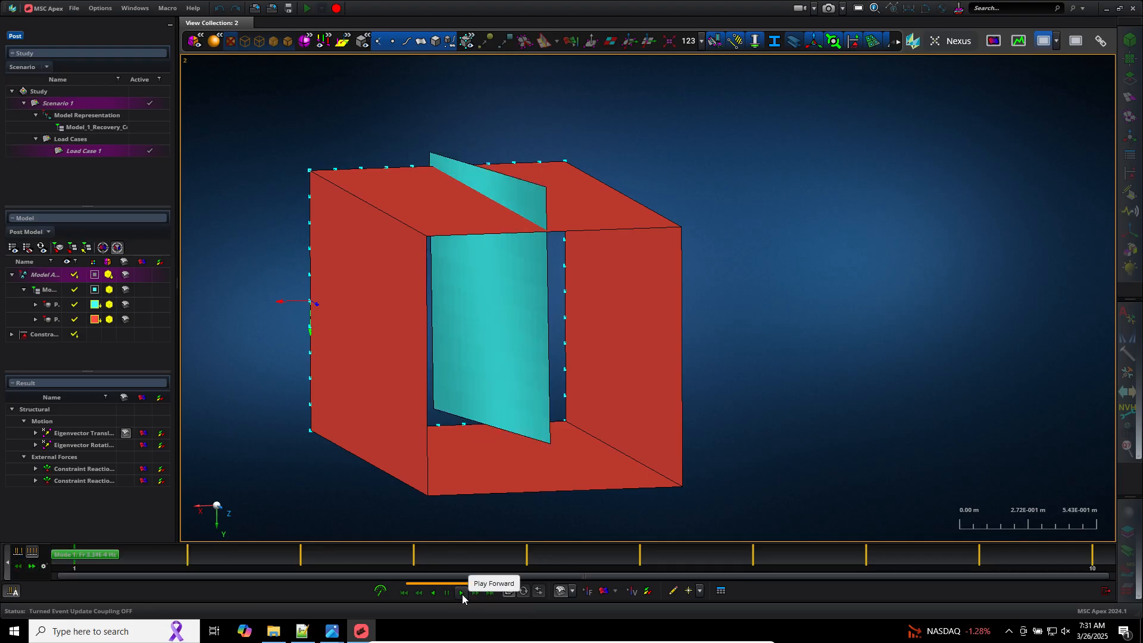
Step: Play the mode shape animation forward, adjust its playback speed, and step ahead to mode 3
click(463, 594)
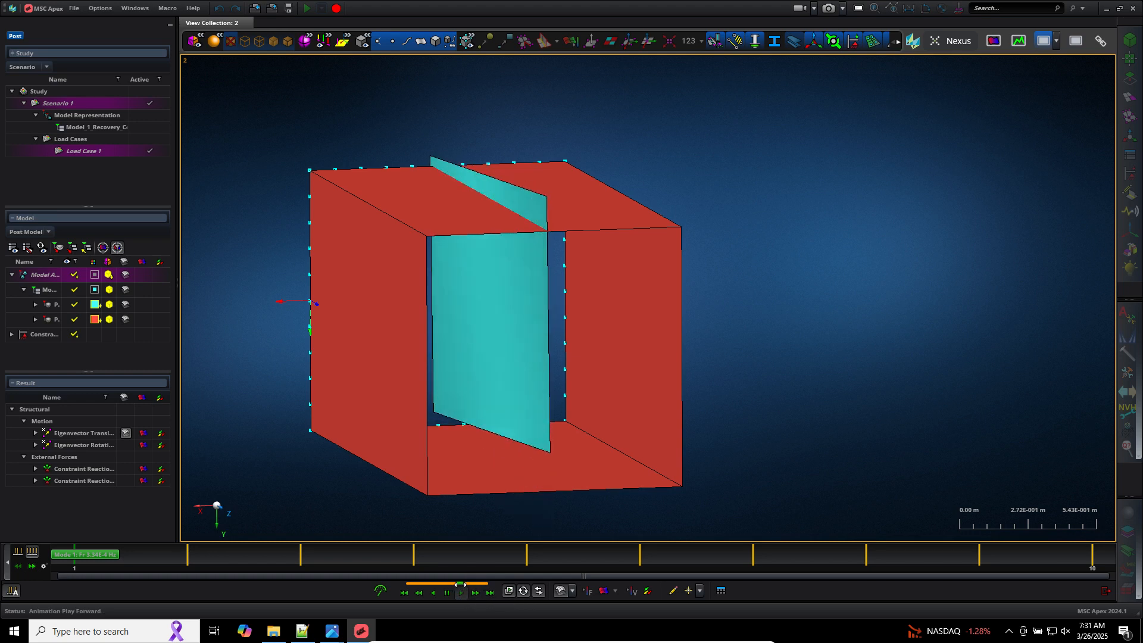
drag(458, 584, 479, 584)
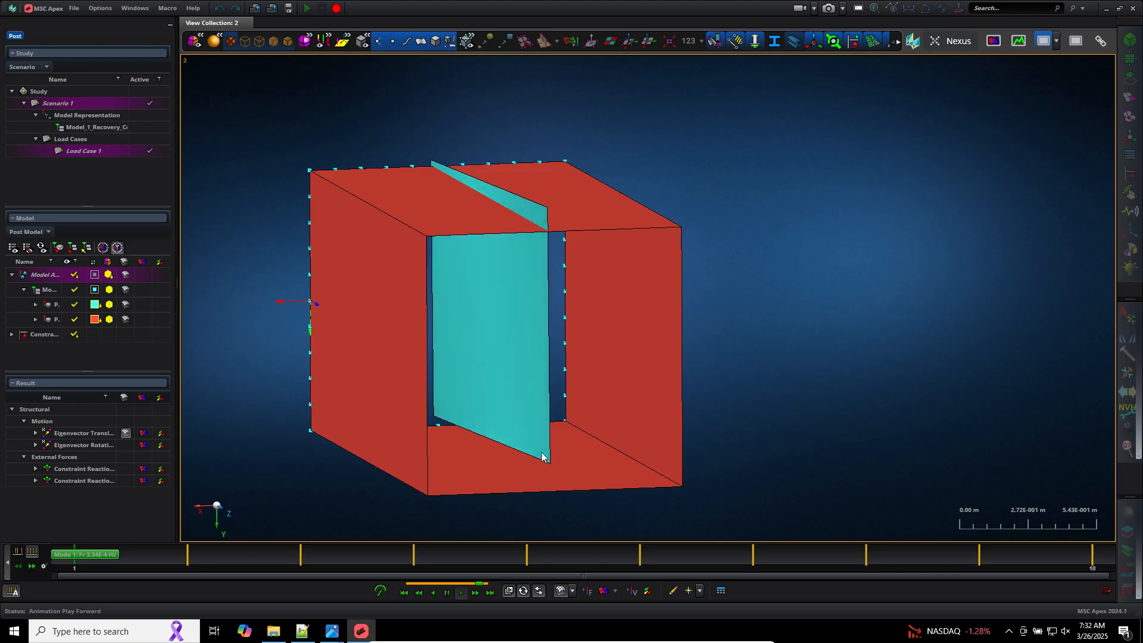
click(31, 567)
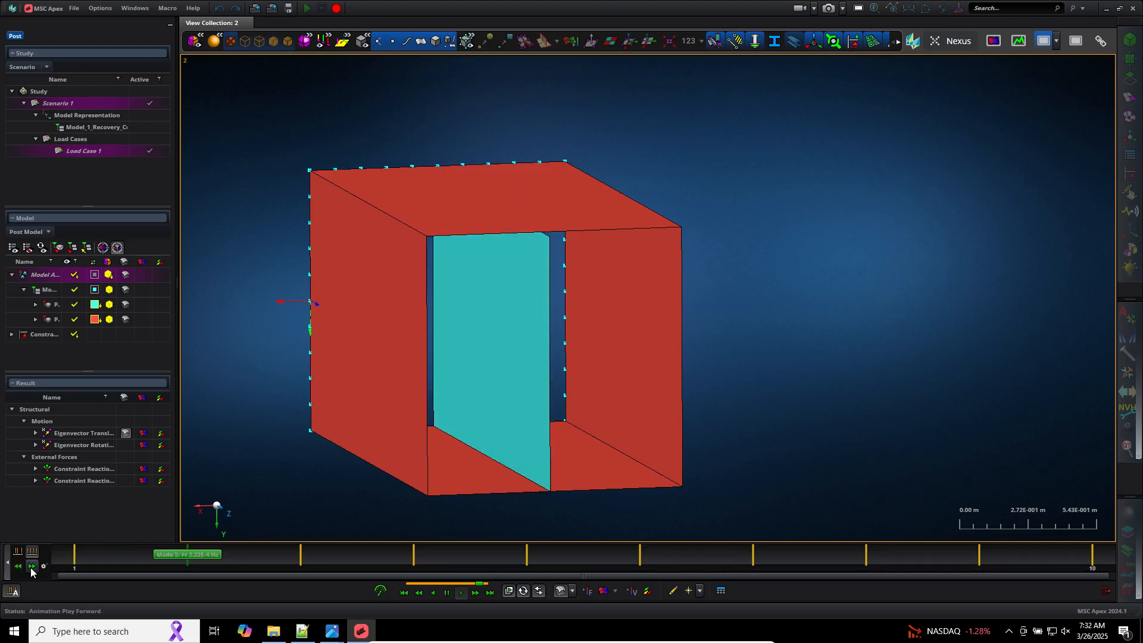
click(31, 567)
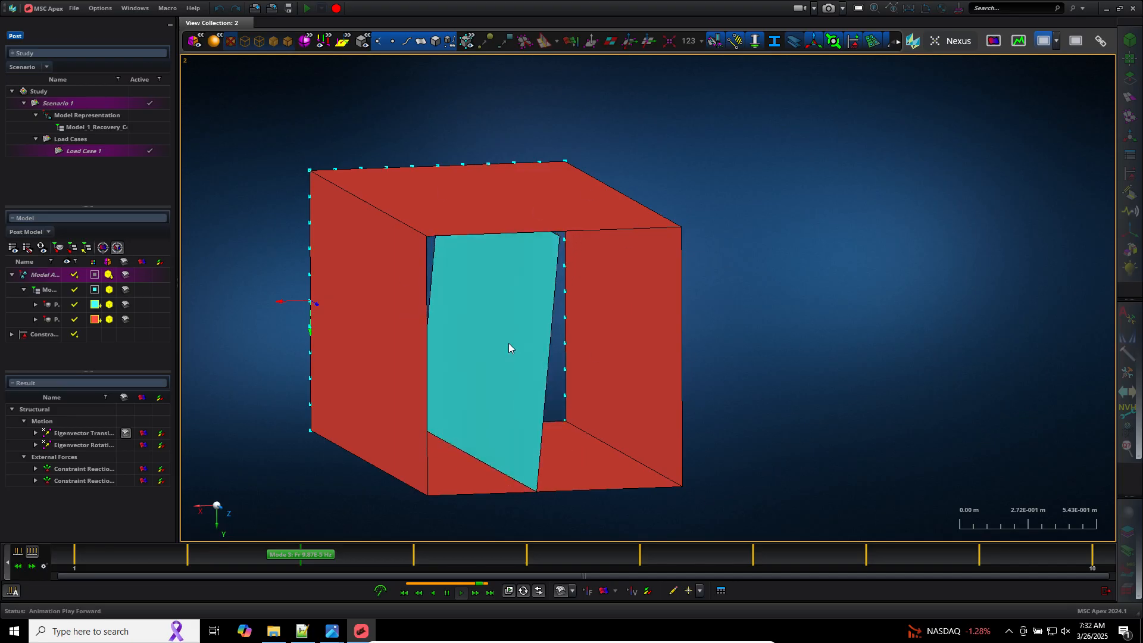
Step: Switch to Notepad++, select all the Nastran fatal-message text, and return to MSC Apex
click(301, 632)
click(298, 639)
click(302, 631)
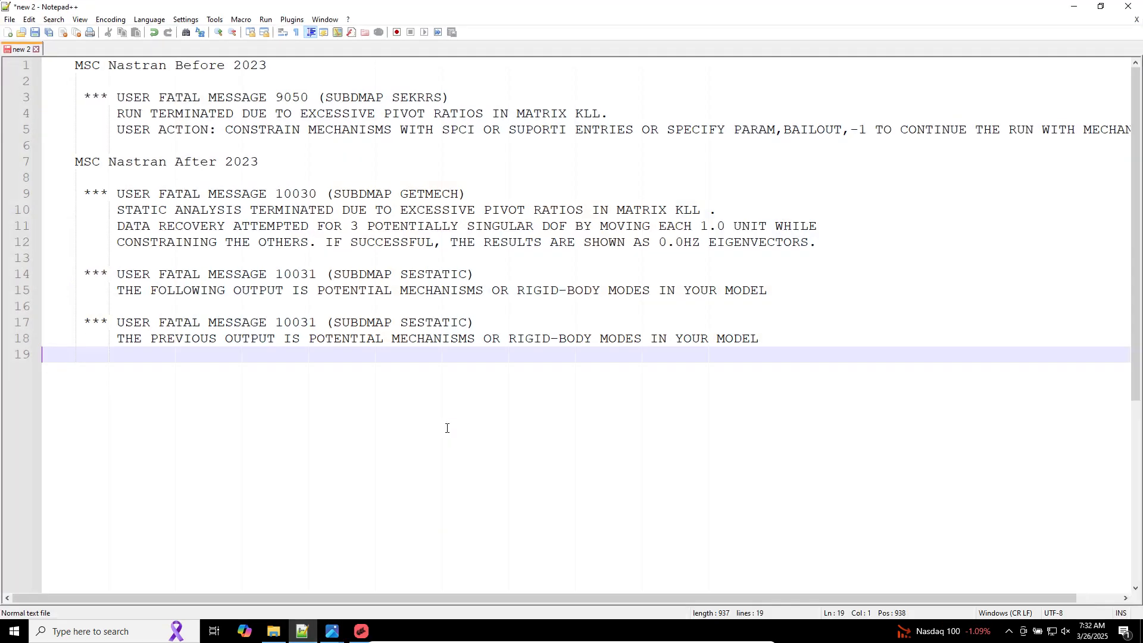
drag(447, 430, 58, 66)
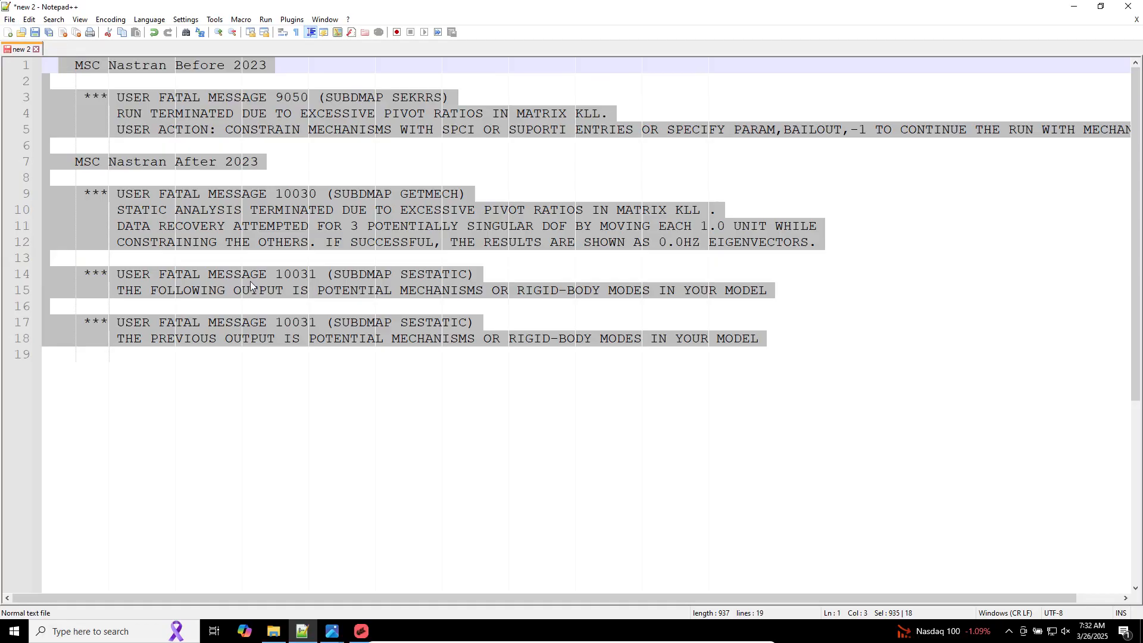
click(310, 630)
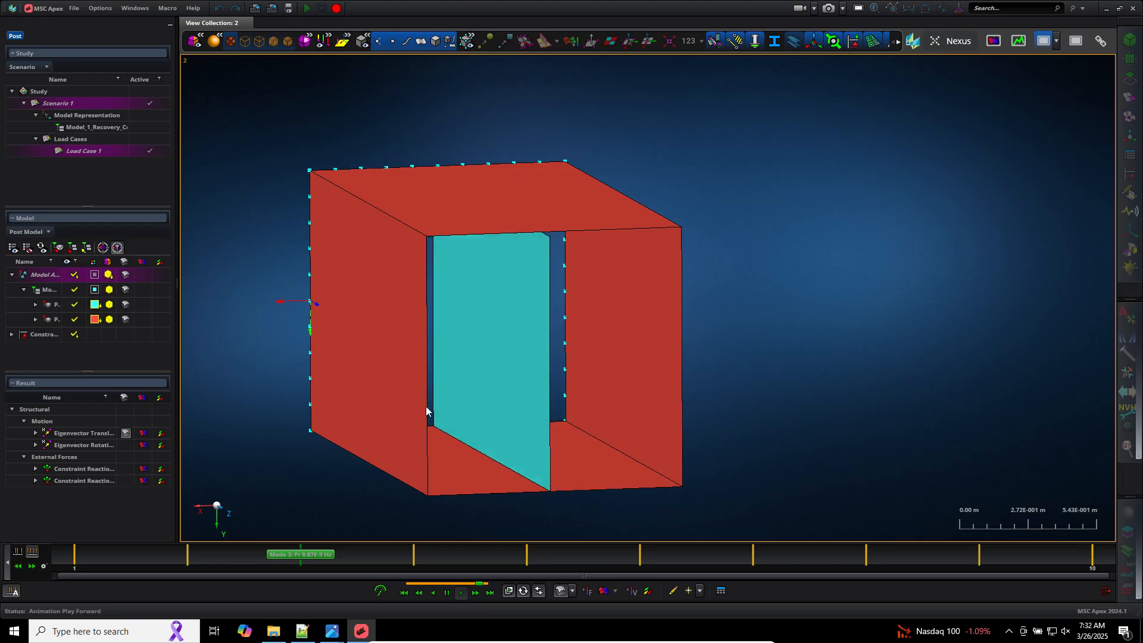
Step: Step back through the mode shapes to mode 1
click(23, 568)
click(22, 568)
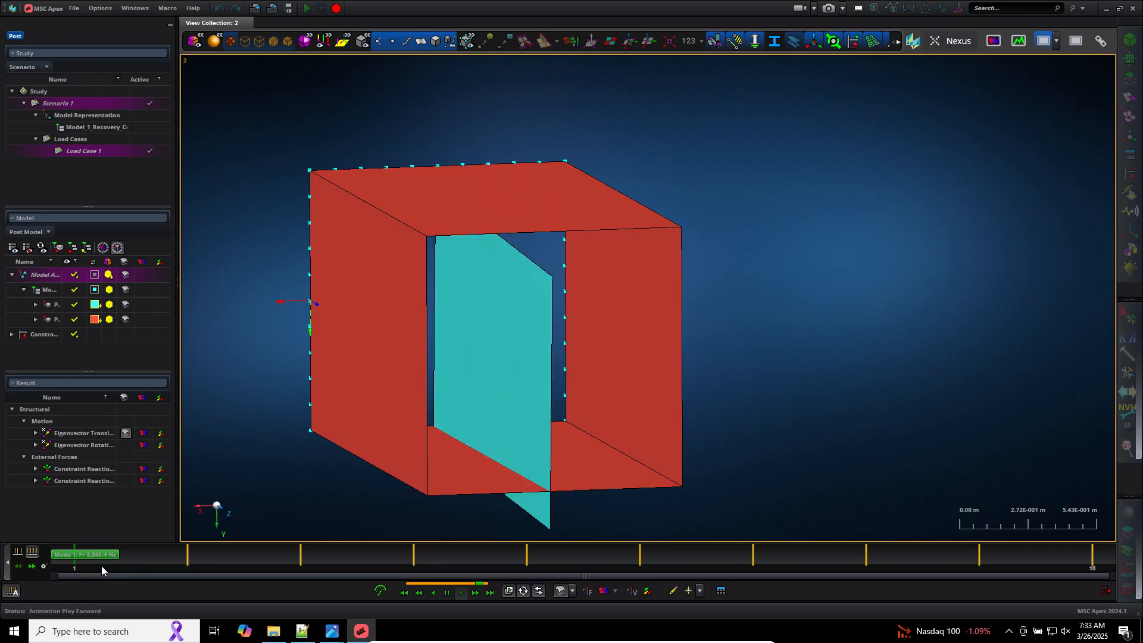
Step: Step ahead to mode 2 and open the modes table listing the natural frequencies in the data grid viewport
click(33, 567)
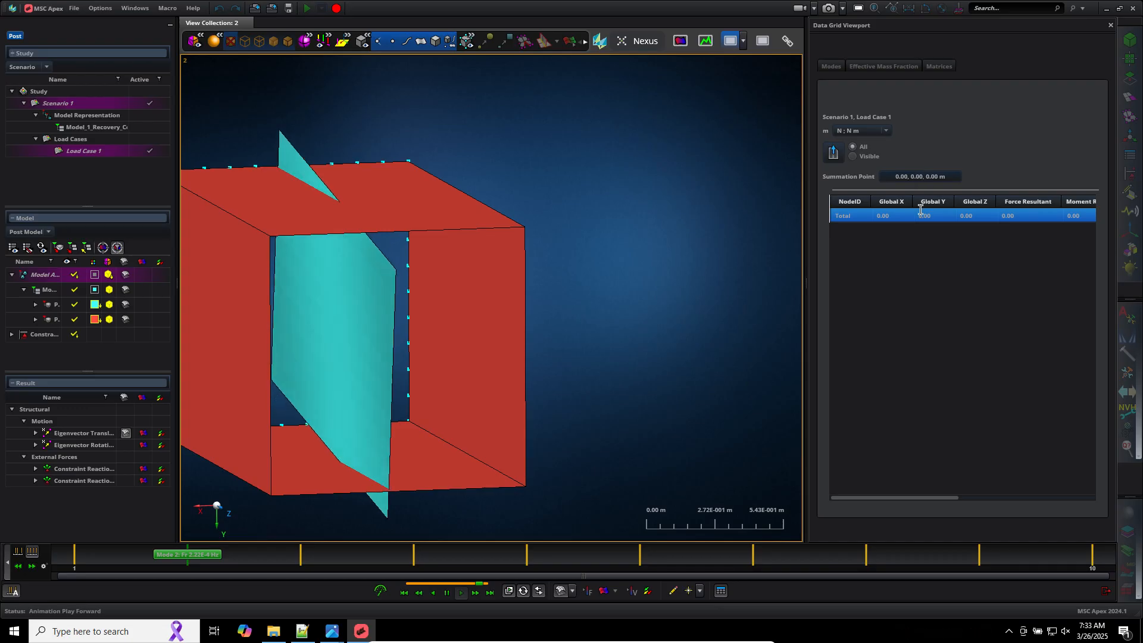
click(834, 66)
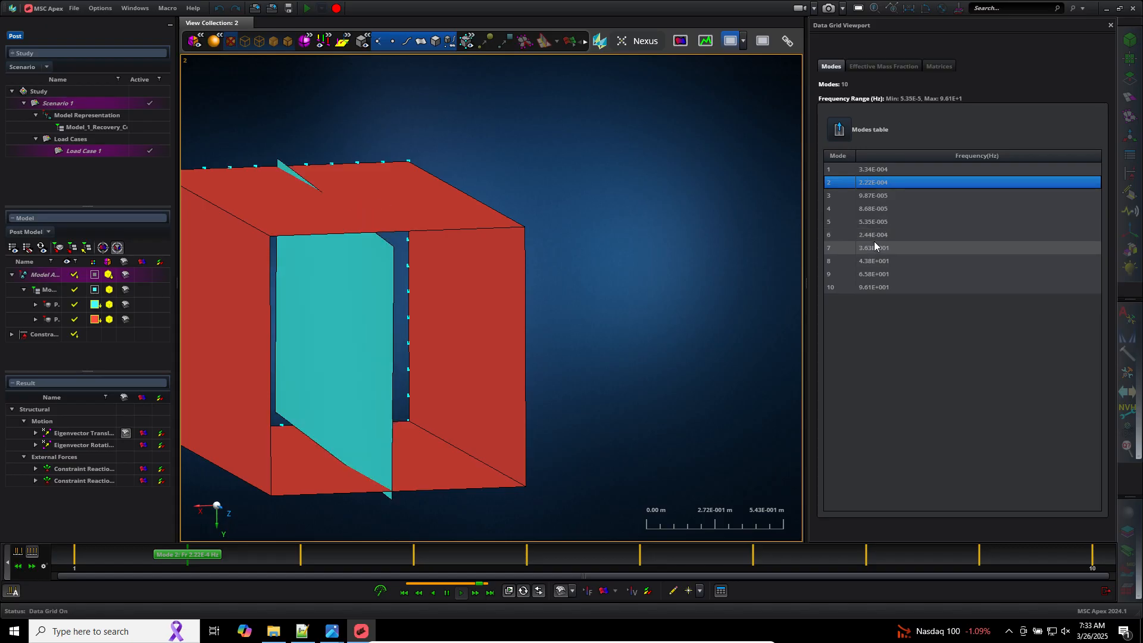
Step: Leave results post-processing and open the three geometry comparison screenshots side by side in the Photos viewer
click(1107, 590)
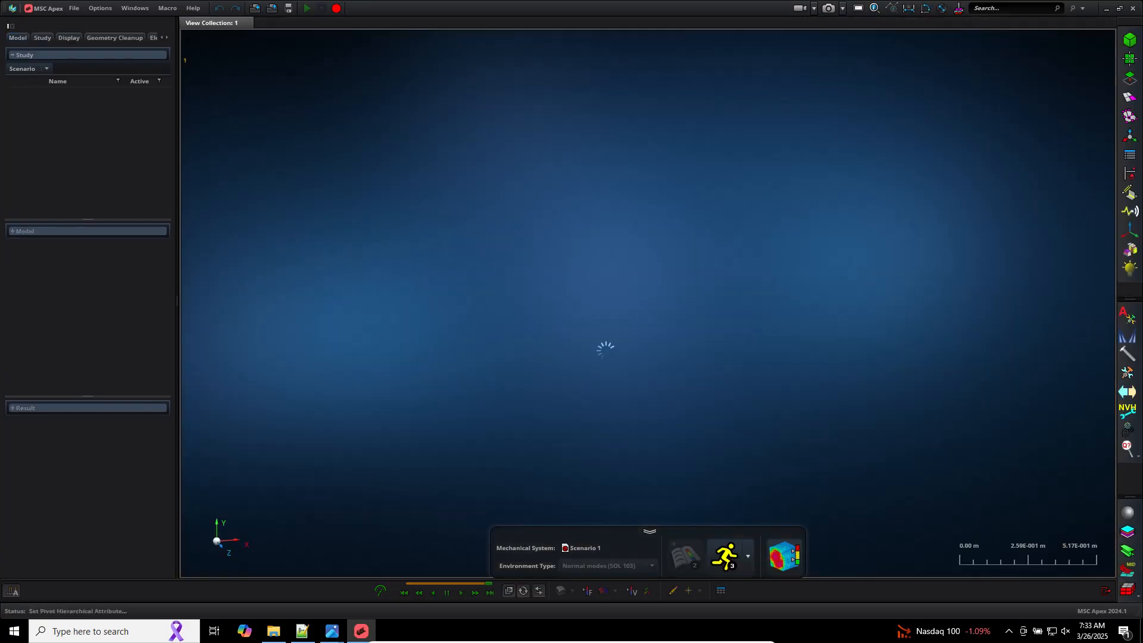
mouse_move(326, 640)
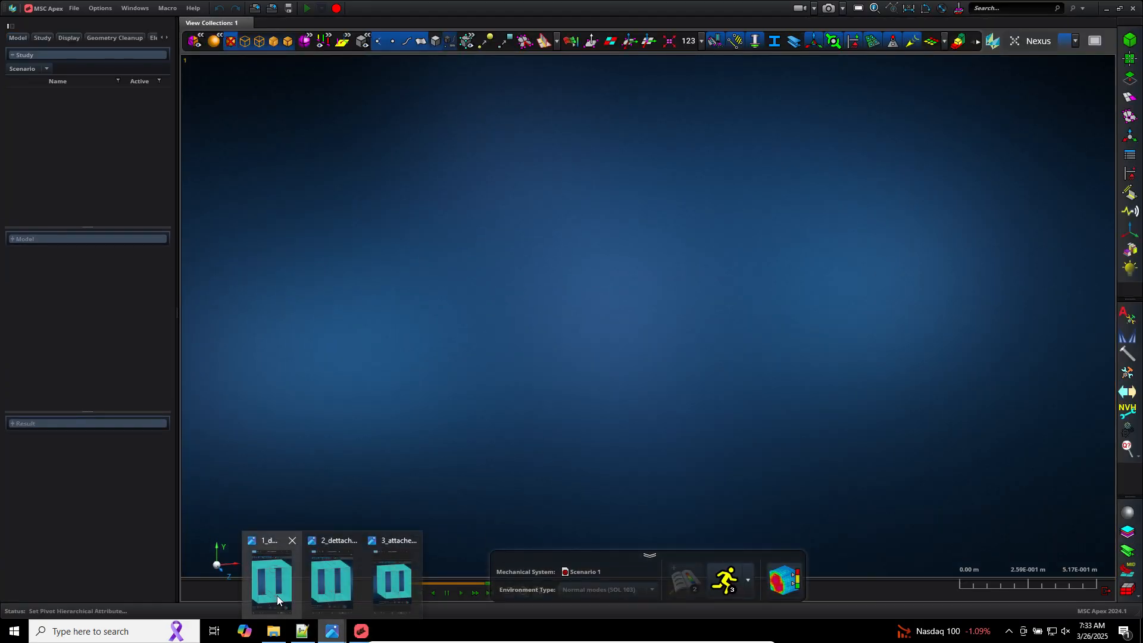
click(278, 599)
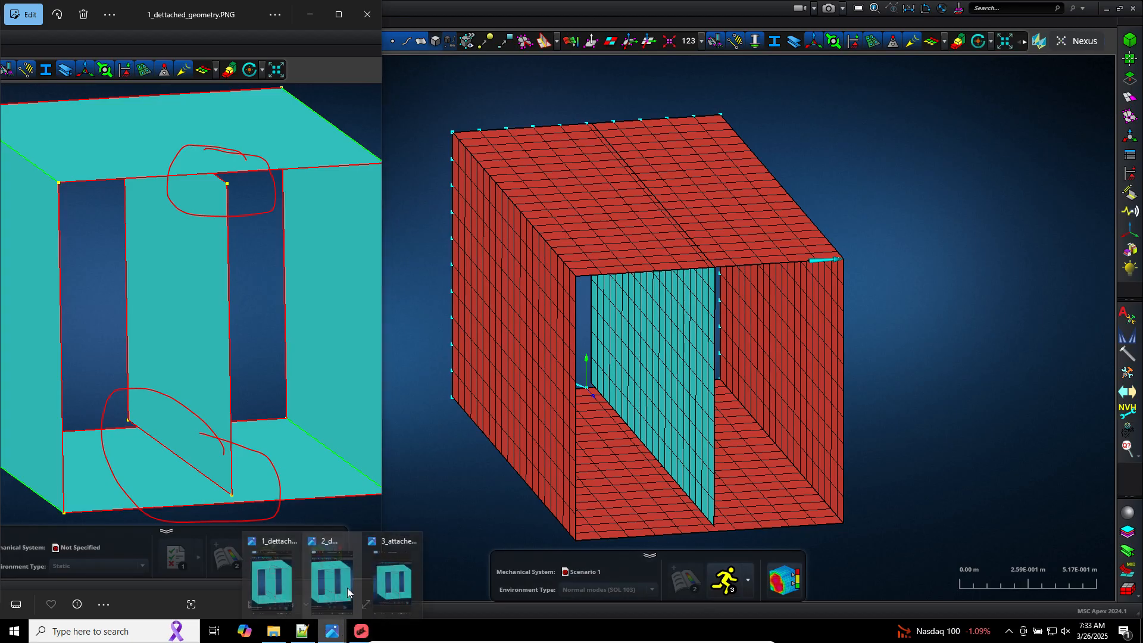
click(326, 590)
click(384, 590)
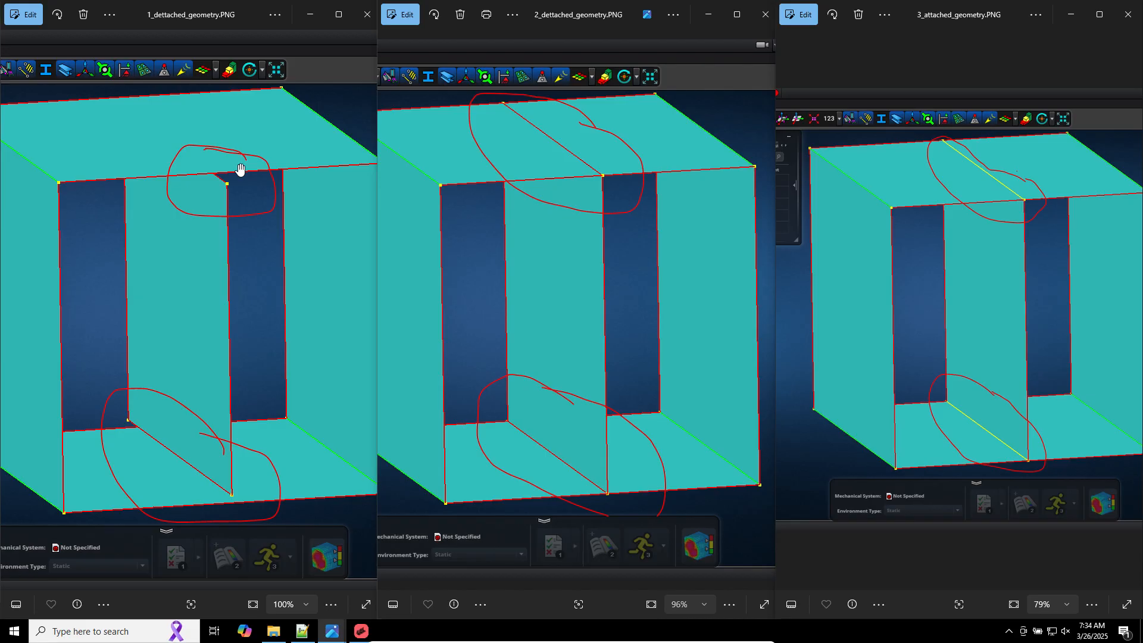
Step: Zoom and pan across the three screenshots to compare the plate's detached and attached edges at top and bottom
scroll(208, 174, up, 6)
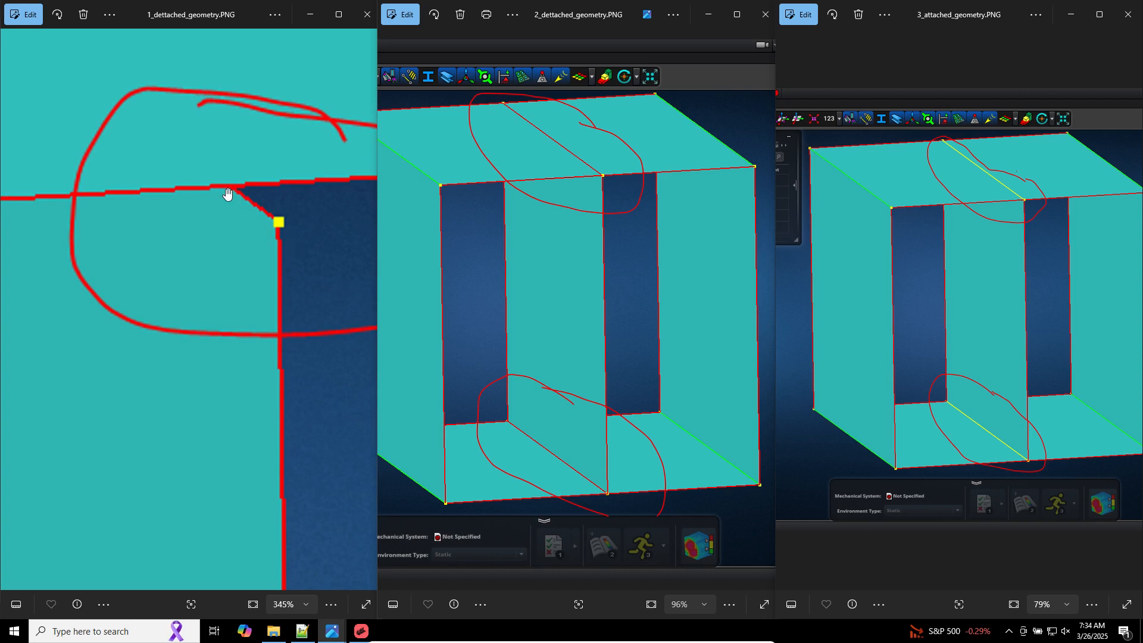
scroll(227, 191, down, 10)
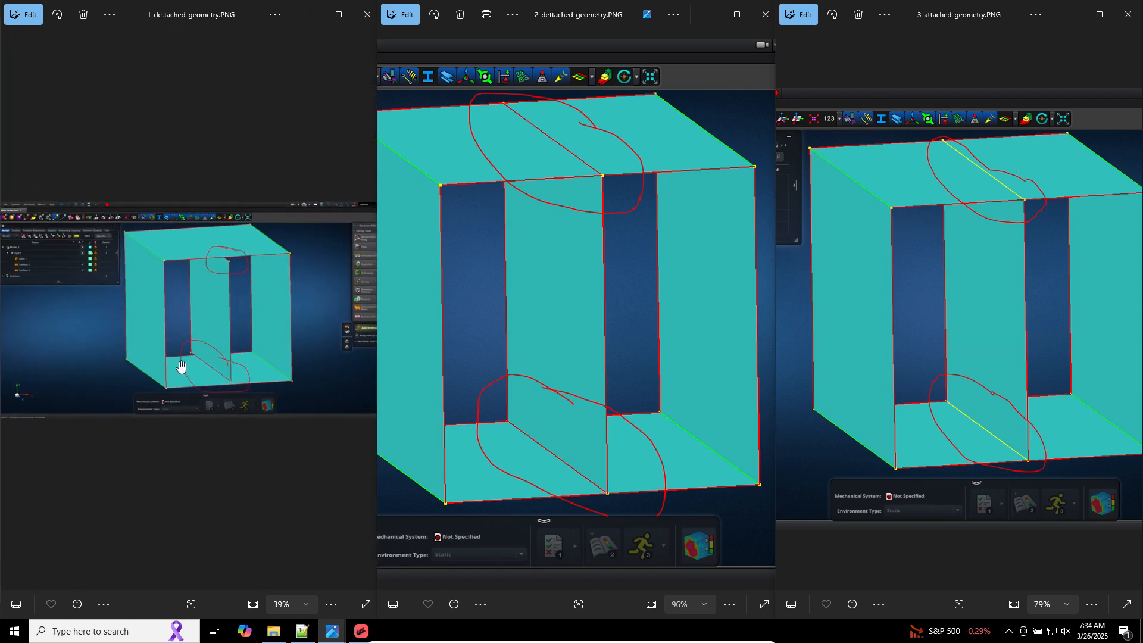
scroll(181, 366, up, 3)
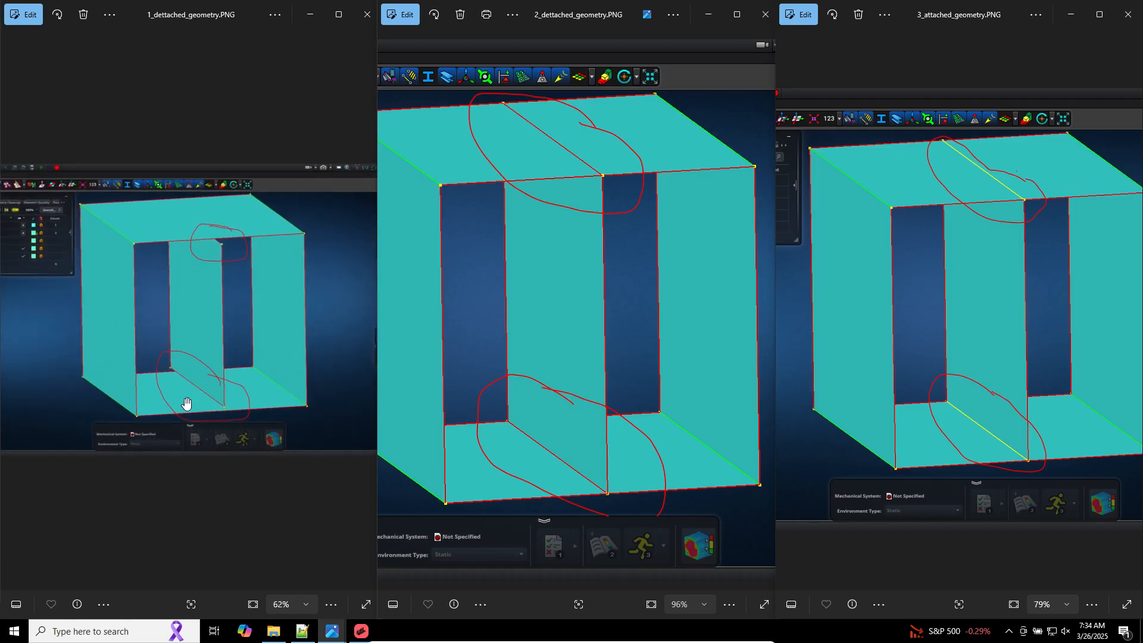
scroll(185, 404, up, 4)
scroll(212, 427, up, 8)
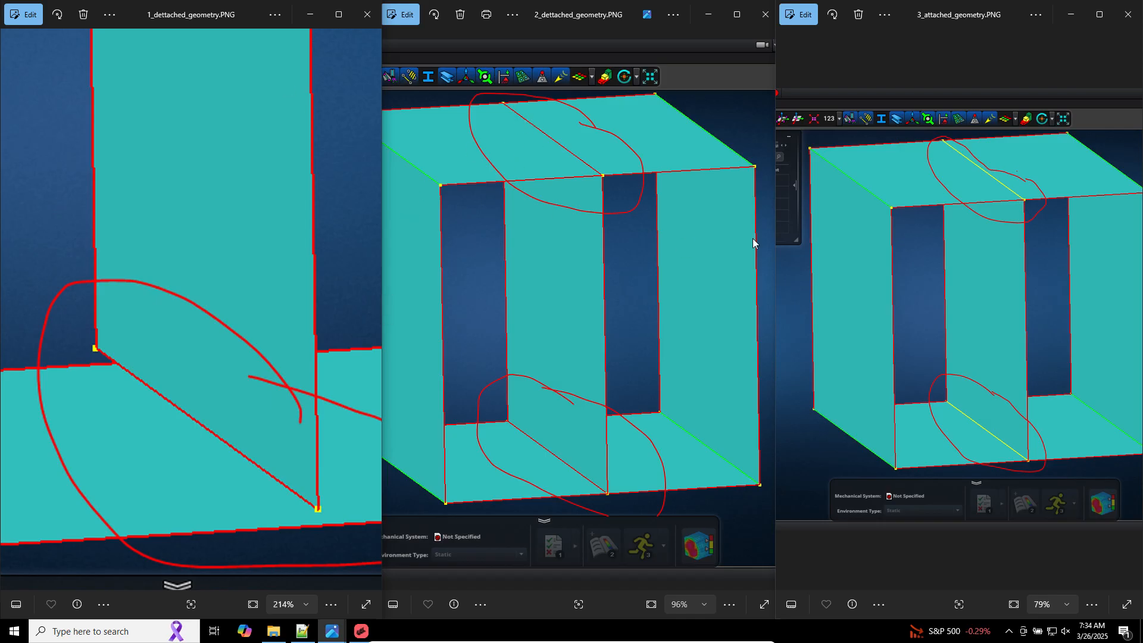
scroll(584, 473, up, 12)
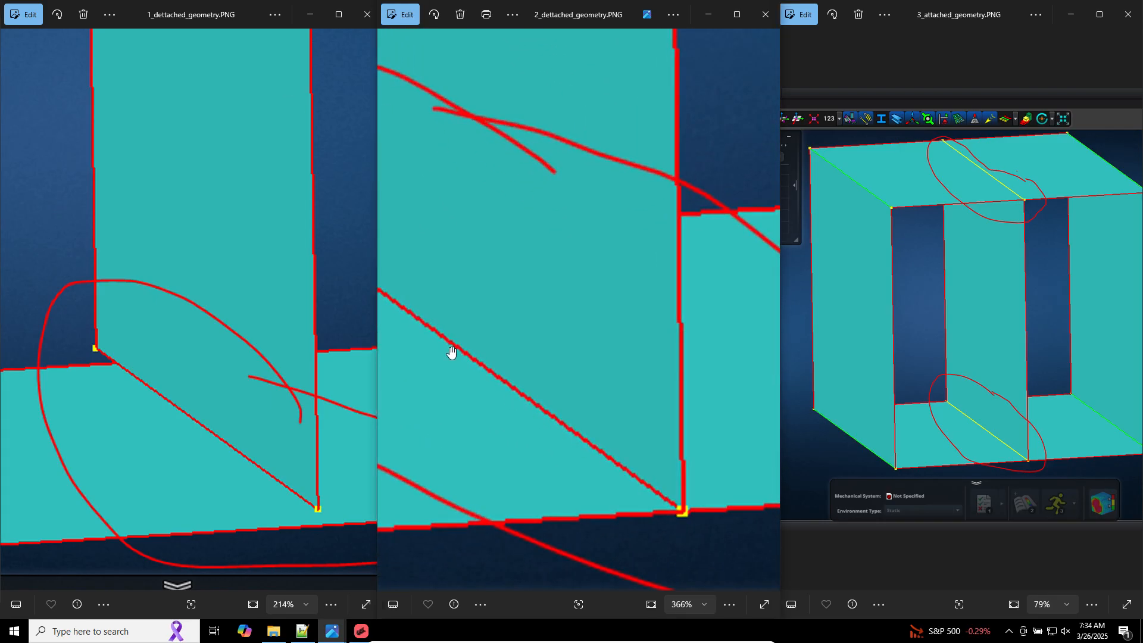
scroll(587, 441, down, 8)
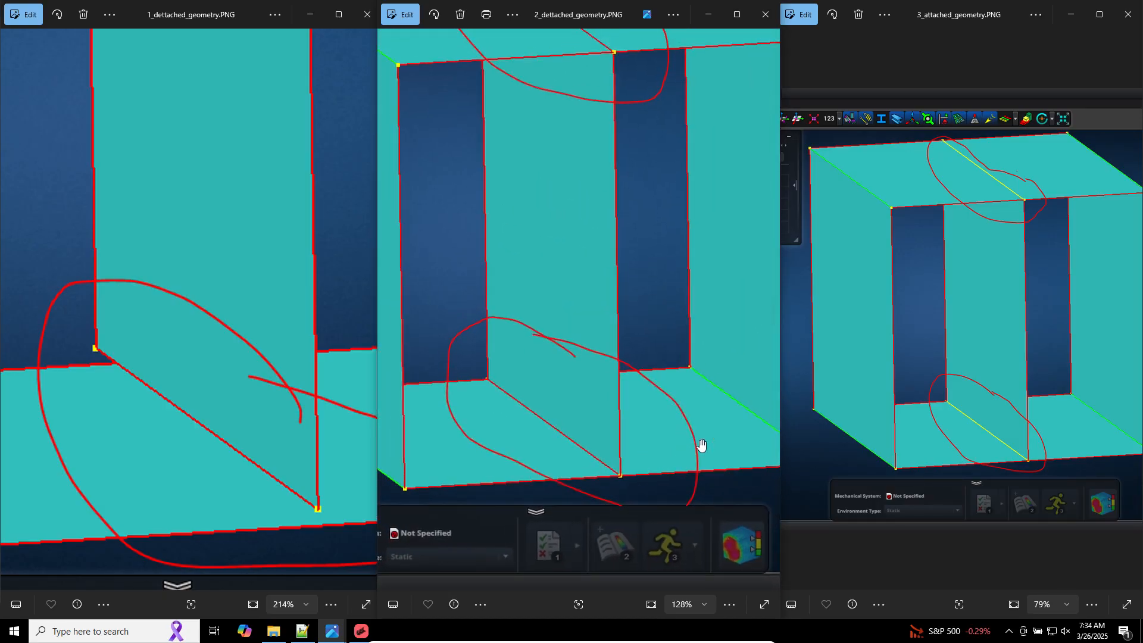
scroll(589, 478, up, 8)
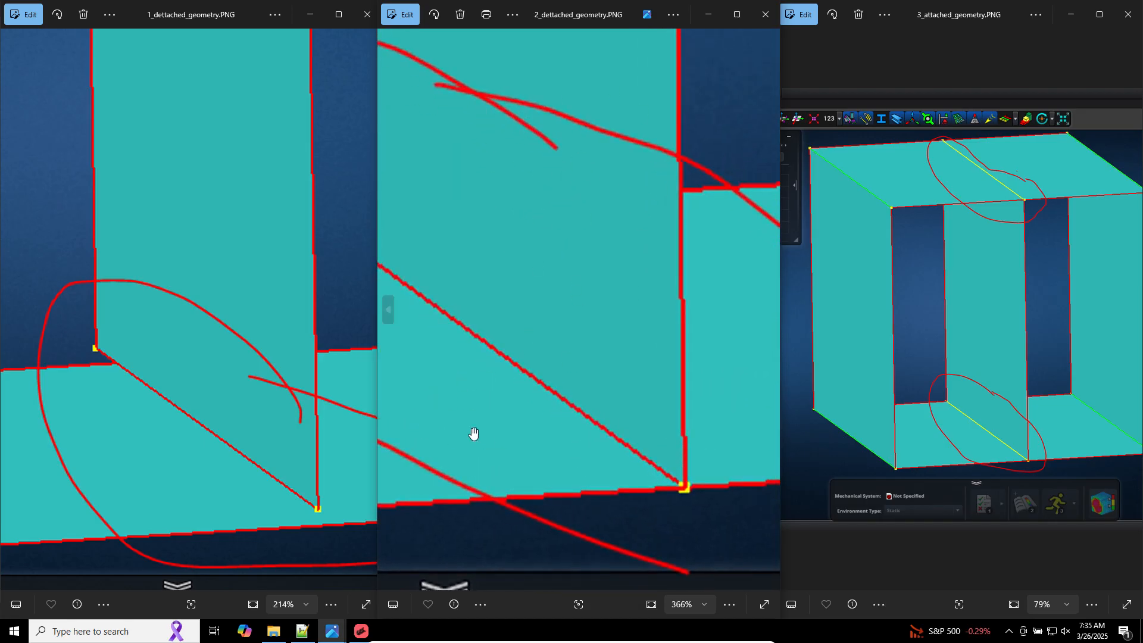
scroll(475, 470, down, 4)
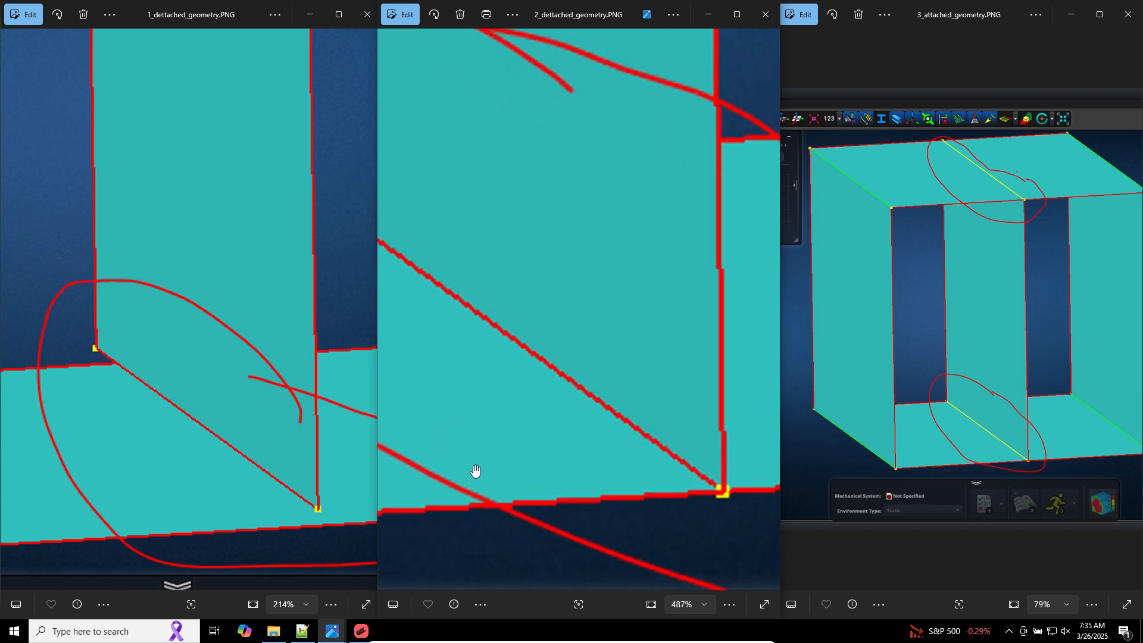
scroll(477, 469, down, 3)
drag(505, 141, 566, 316)
scroll(528, 118, up, 5)
scroll(528, 115, up, 6)
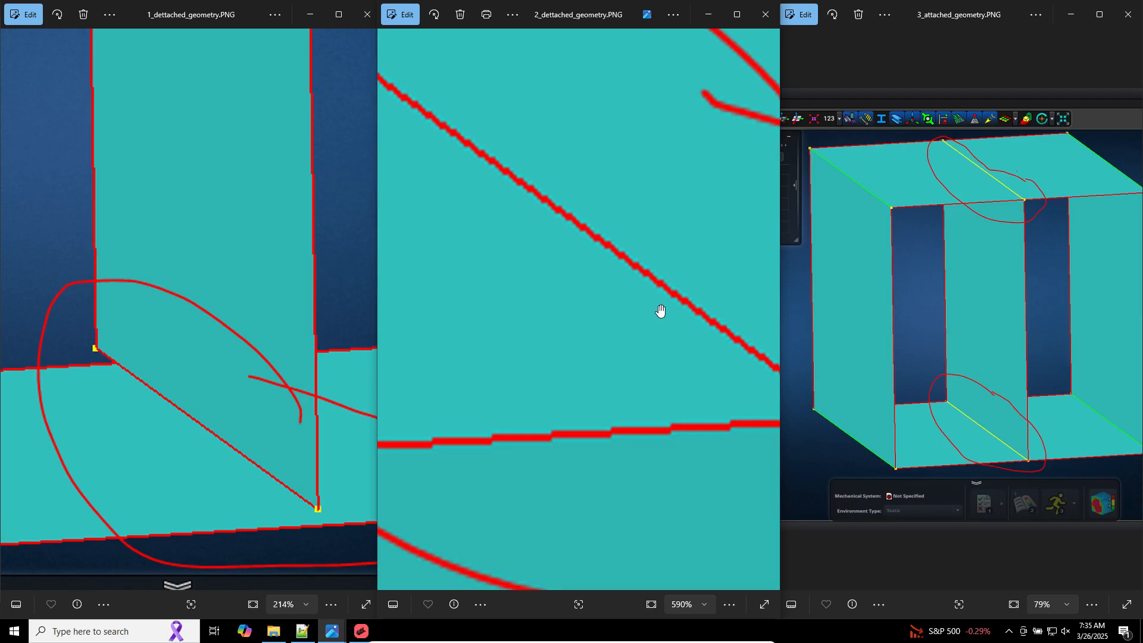
click(973, 259)
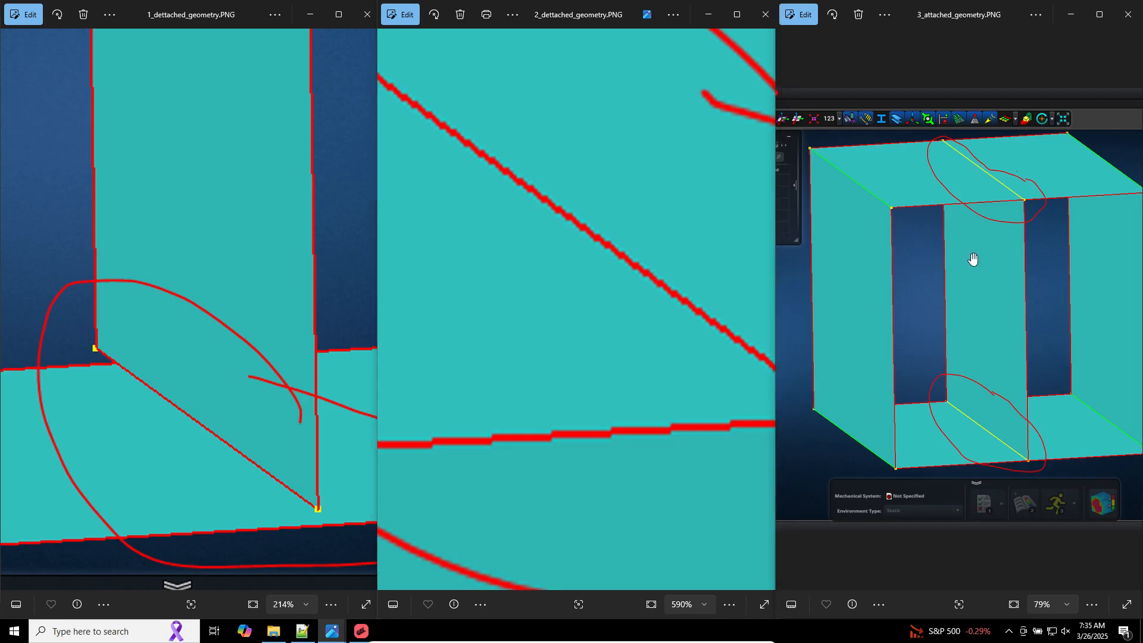
scroll(1048, 399, up, 2)
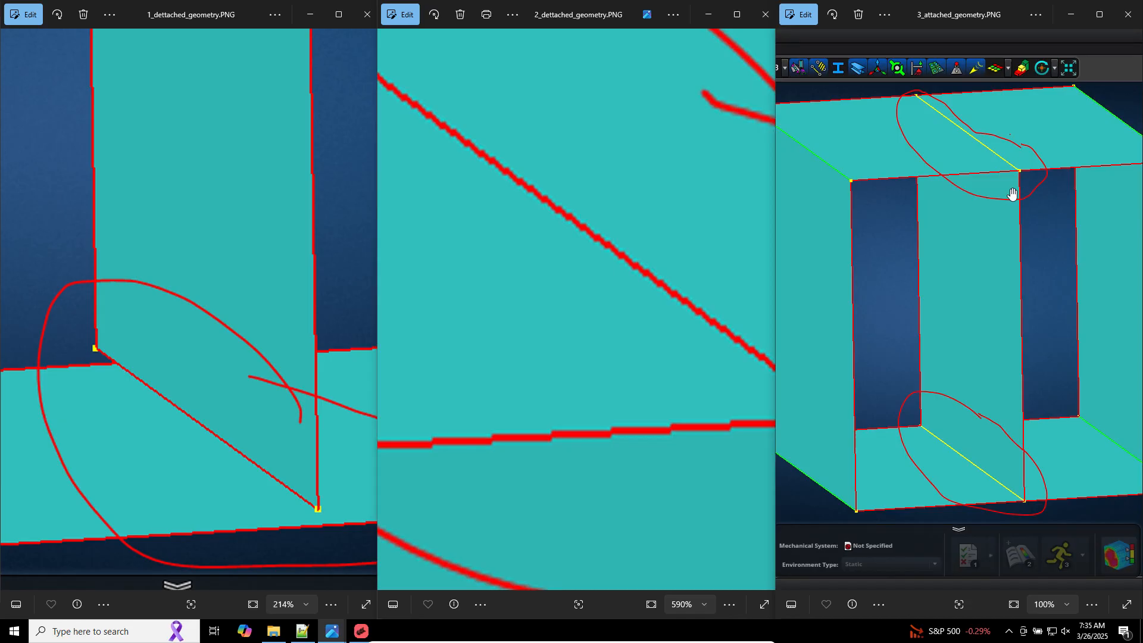
scroll(1015, 142, up, 6)
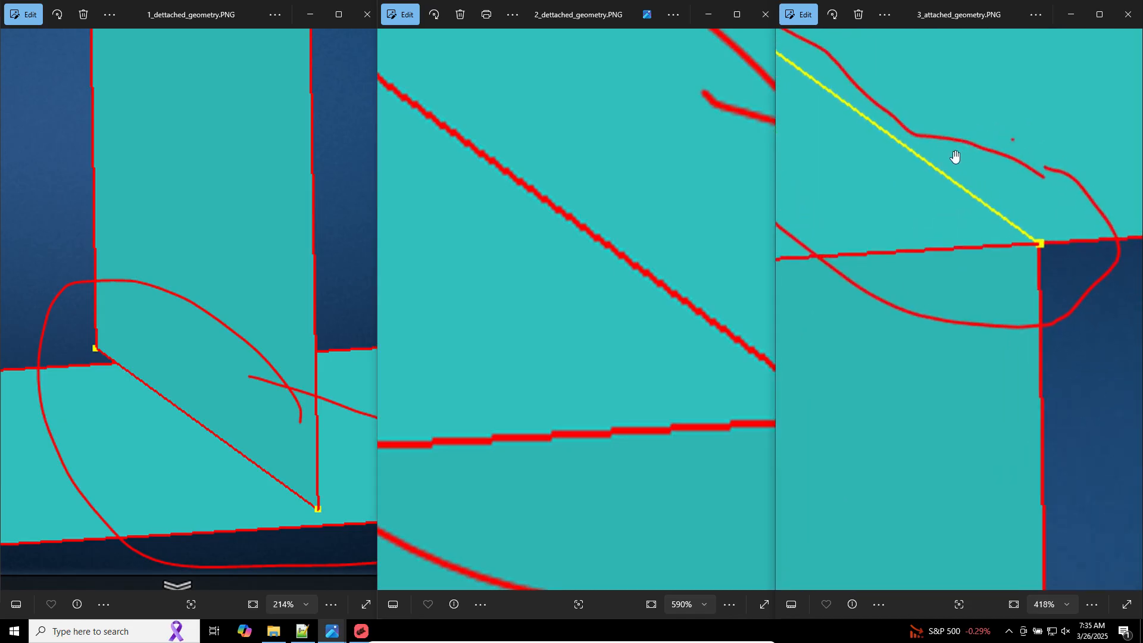
scroll(919, 236, down, 6)
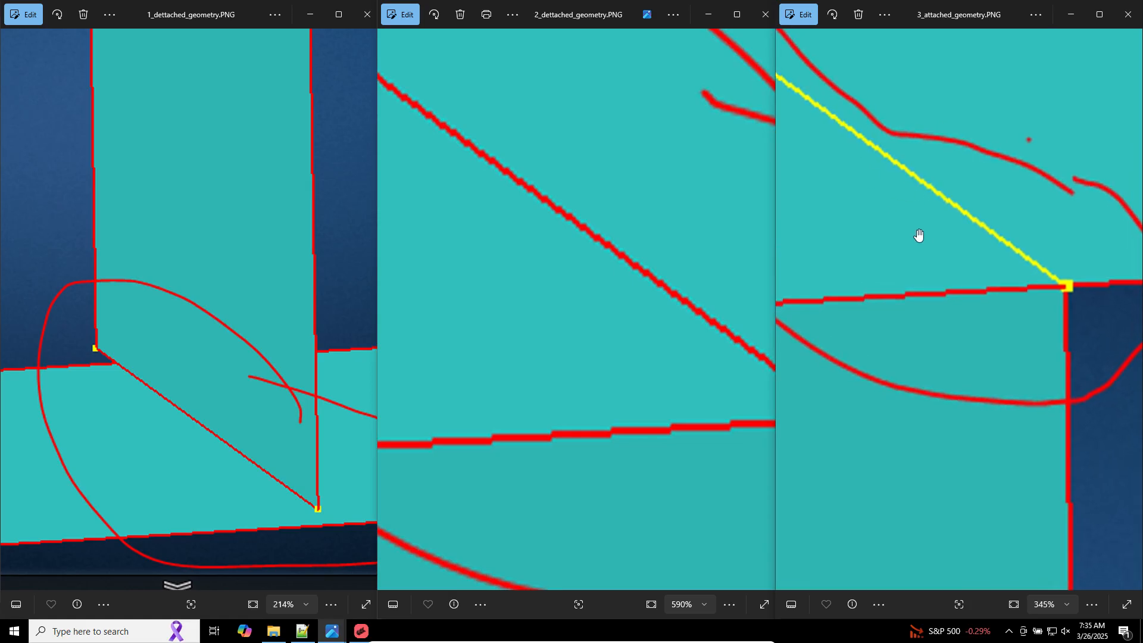
scroll(914, 174, up, 5)
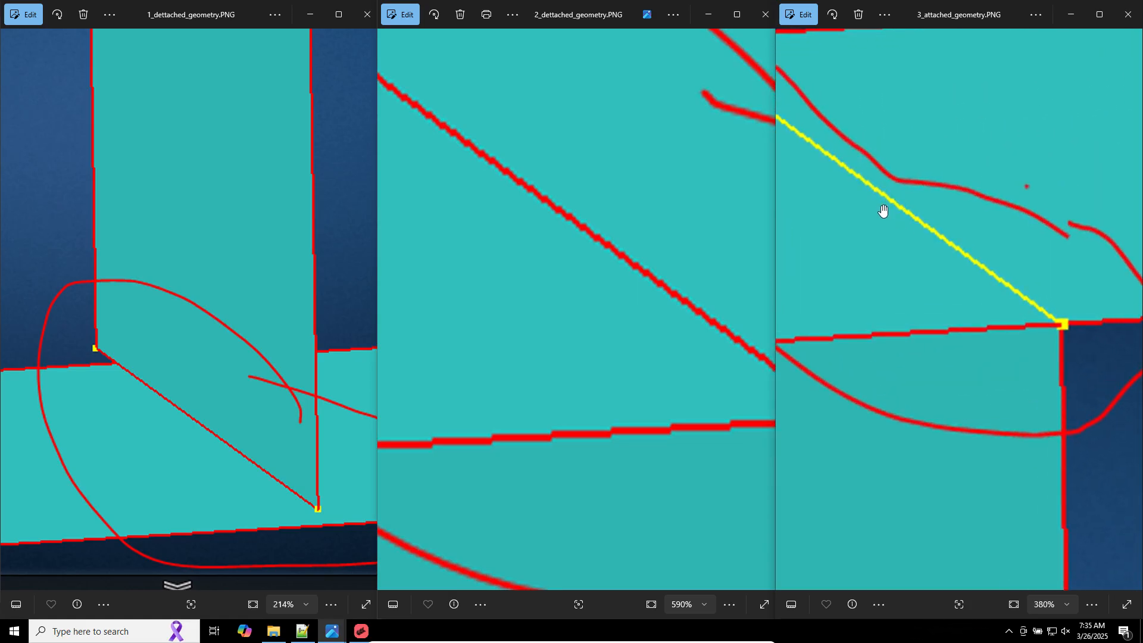
scroll(945, 280, down, 8)
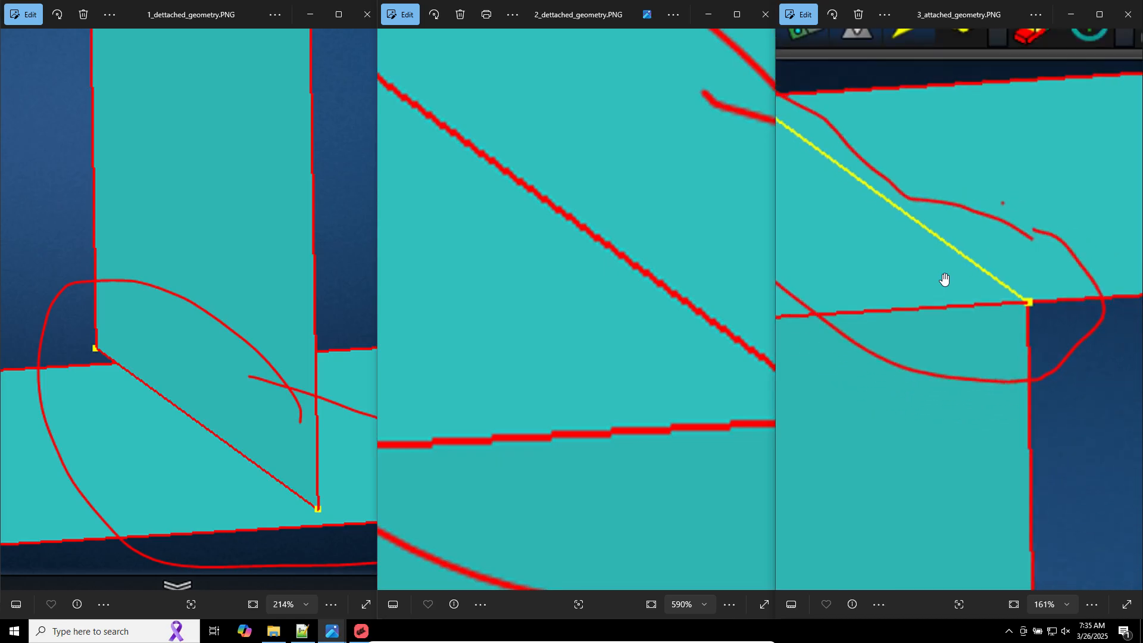
scroll(940, 493, up, 6)
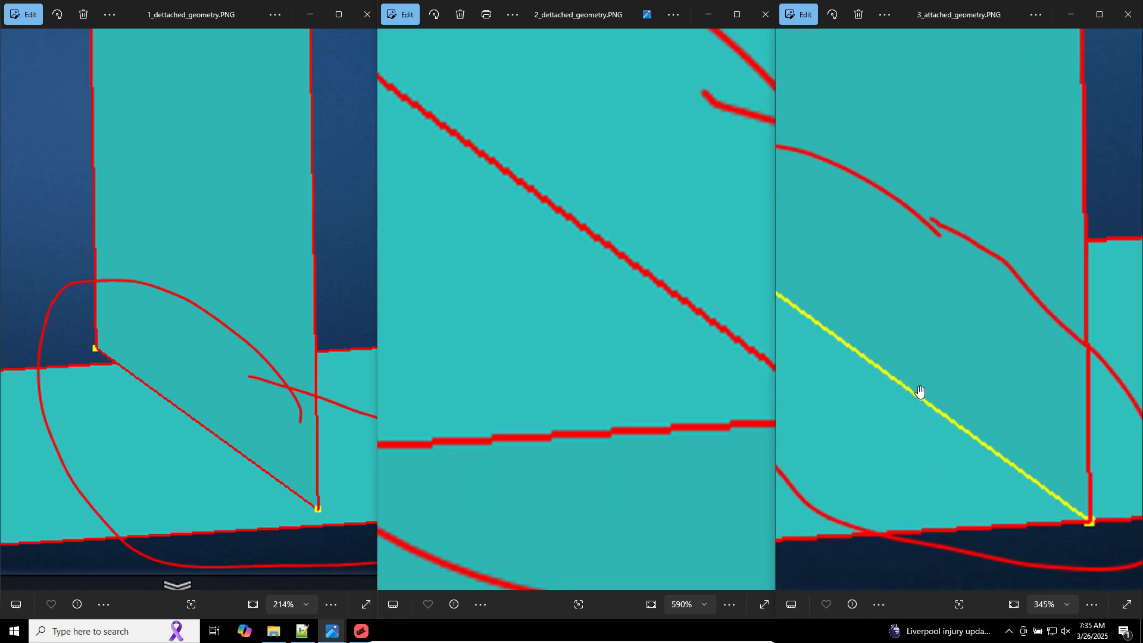
scroll(917, 401, down, 3)
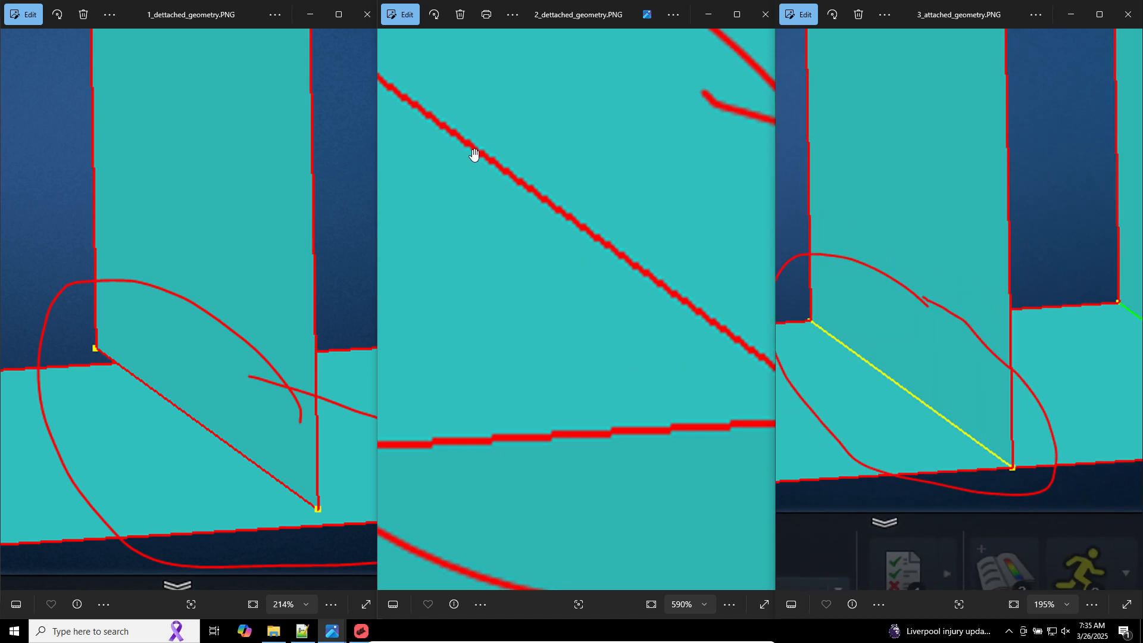
scroll(944, 421, up, 2)
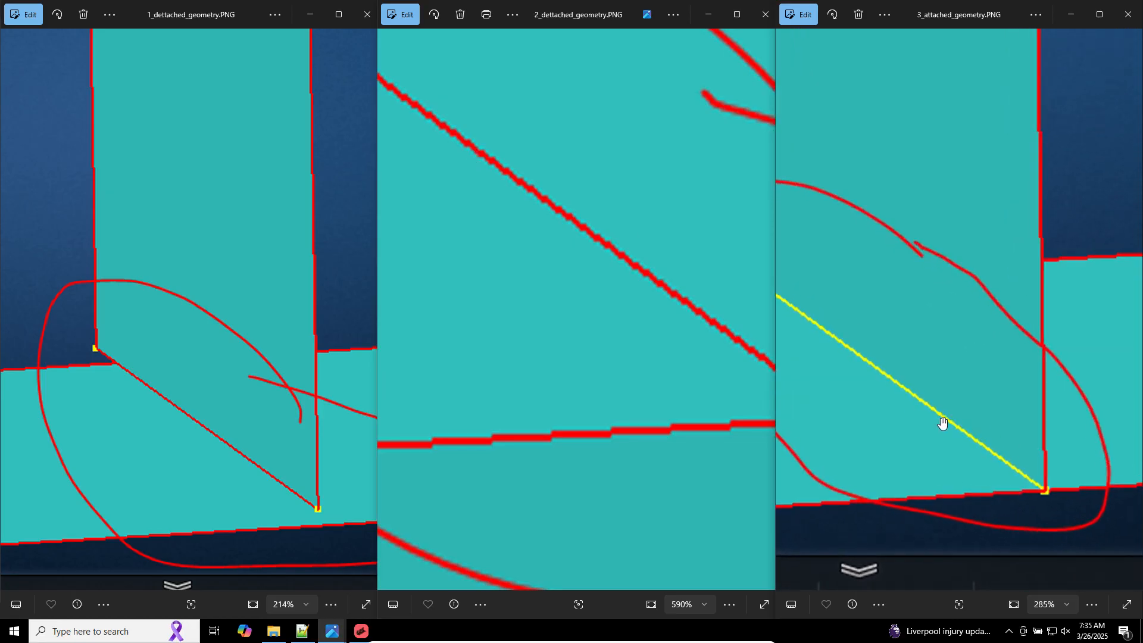
drag(1109, 393, 1130, 390)
drag(1006, 388, 1108, 366)
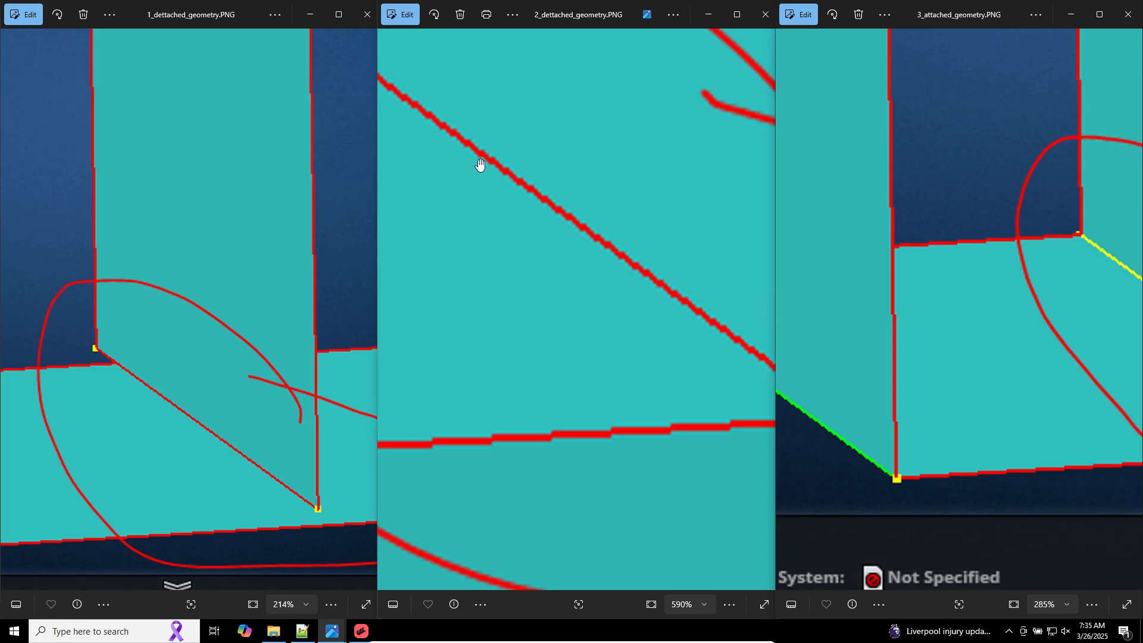
drag(1102, 302, 865, 379)
Step: Return to MSC Apex, hide Mesh 2 and Mesh 1 to view the bare geometry, then show both meshes again
click(361, 632)
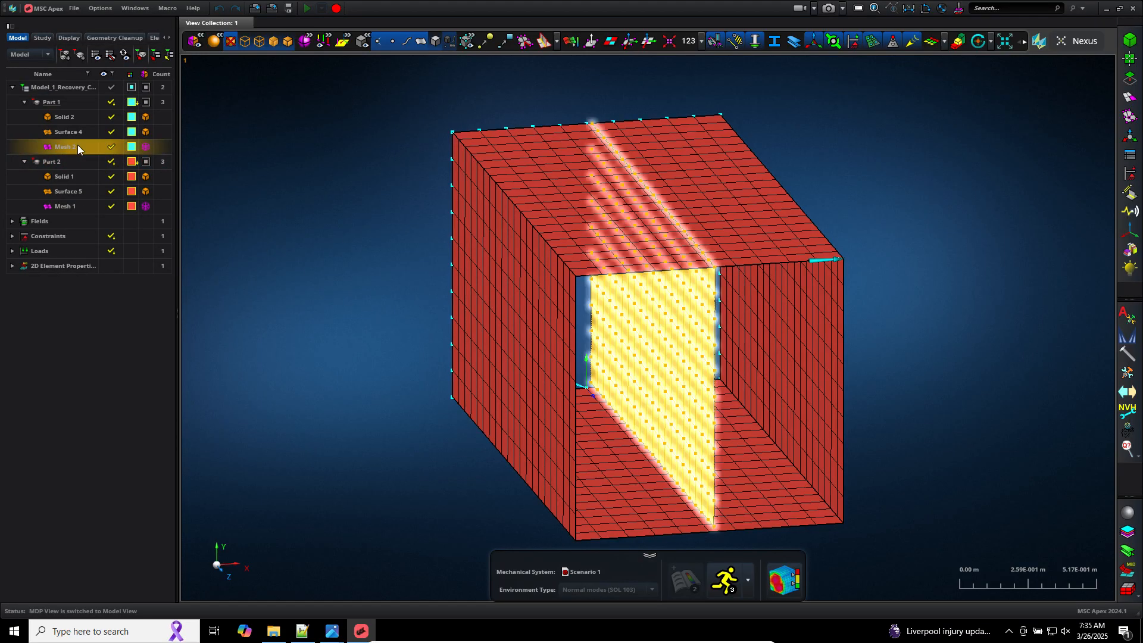
right_click(77, 146)
click(89, 209)
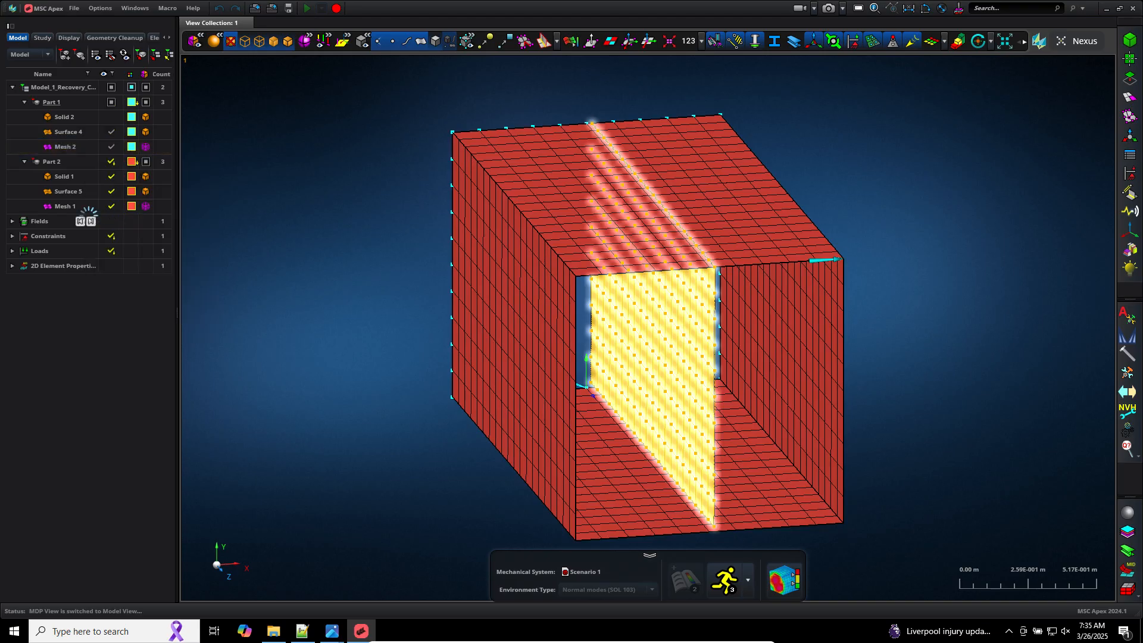
right_click(72, 202)
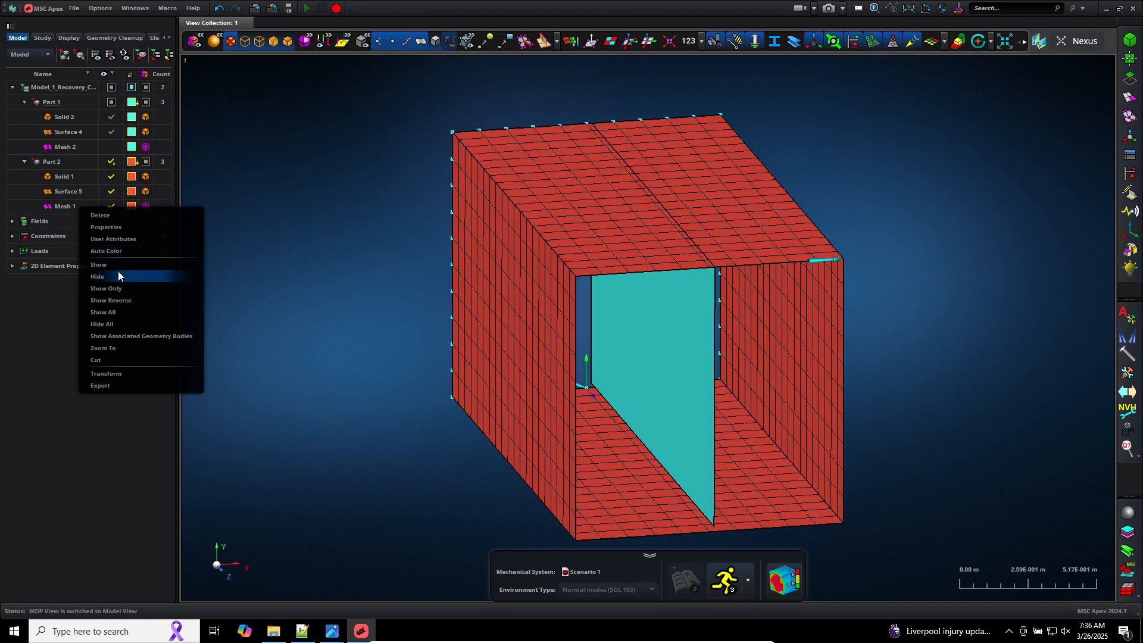
click(117, 272)
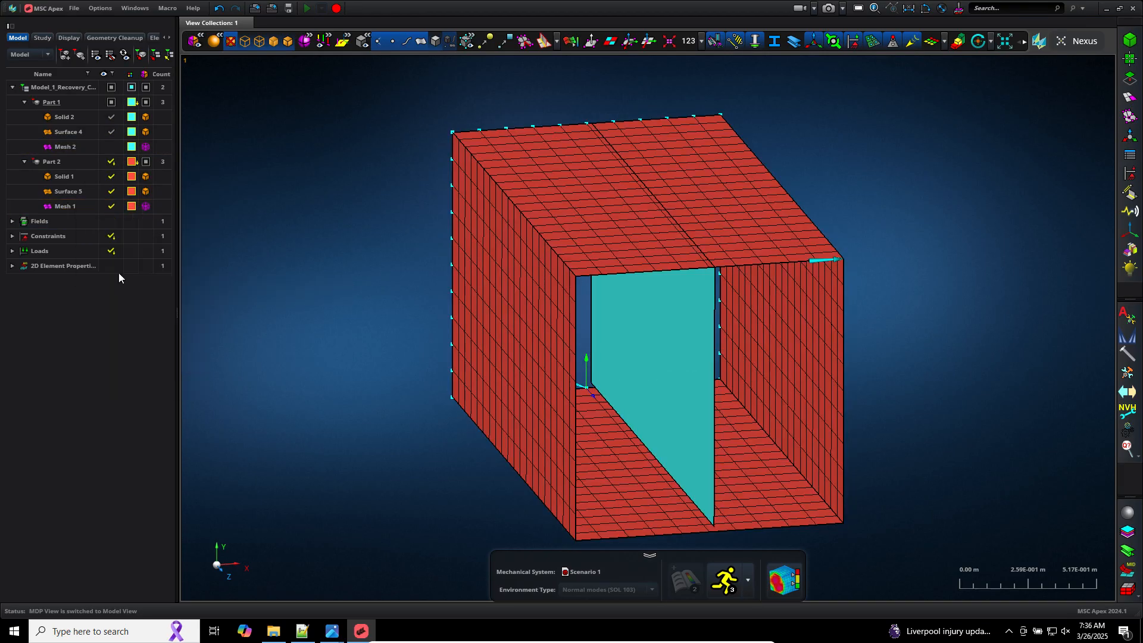
click(111, 206)
click(109, 147)
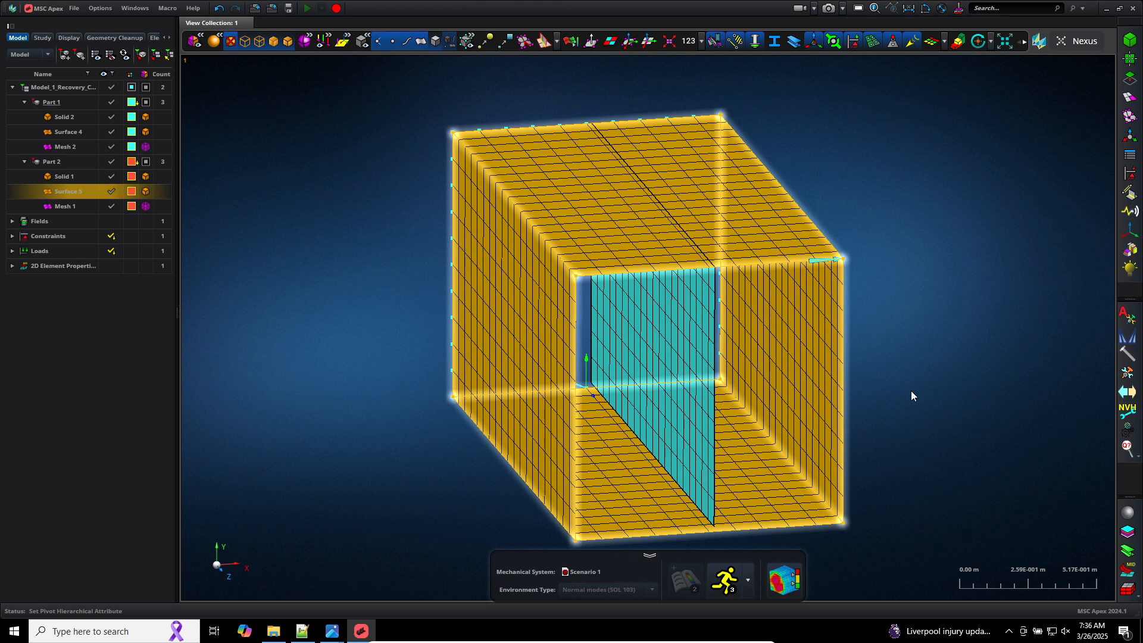
Step: Toggle topology line visibility and zoom into the box's upper front corner to inspect how the meshes connect
click(326, 44)
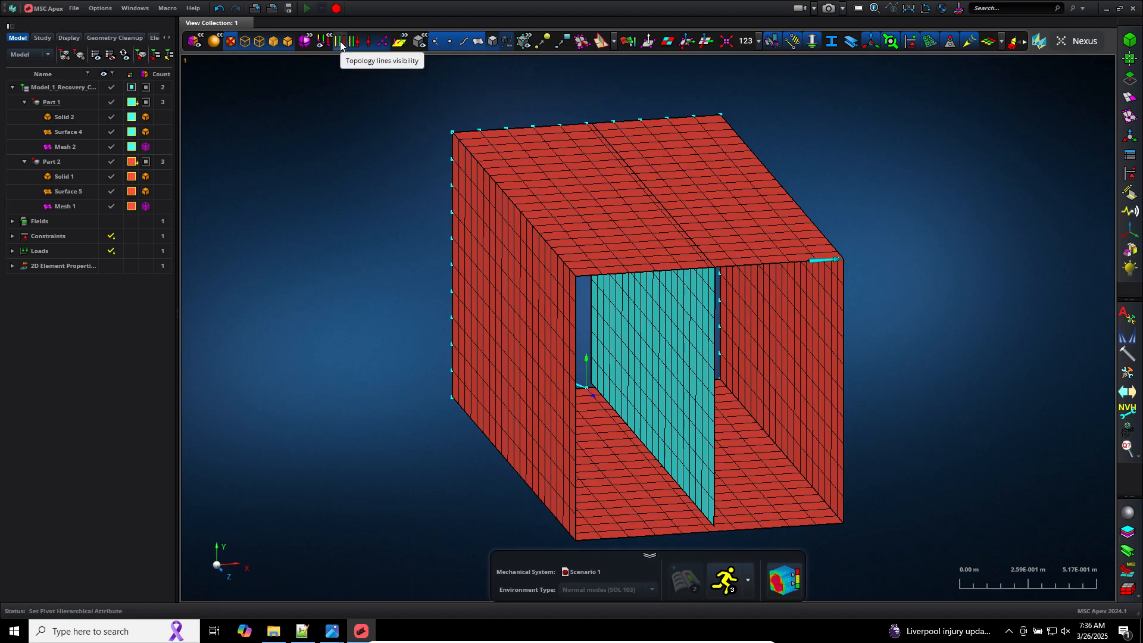
click(341, 43)
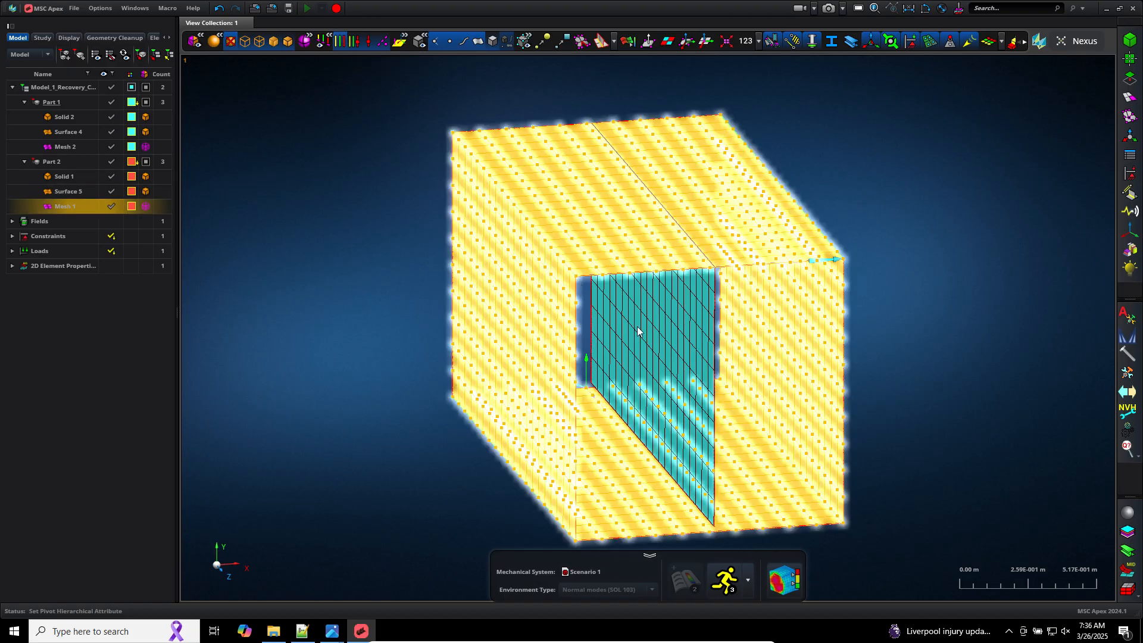
scroll(533, 261, up, 5)
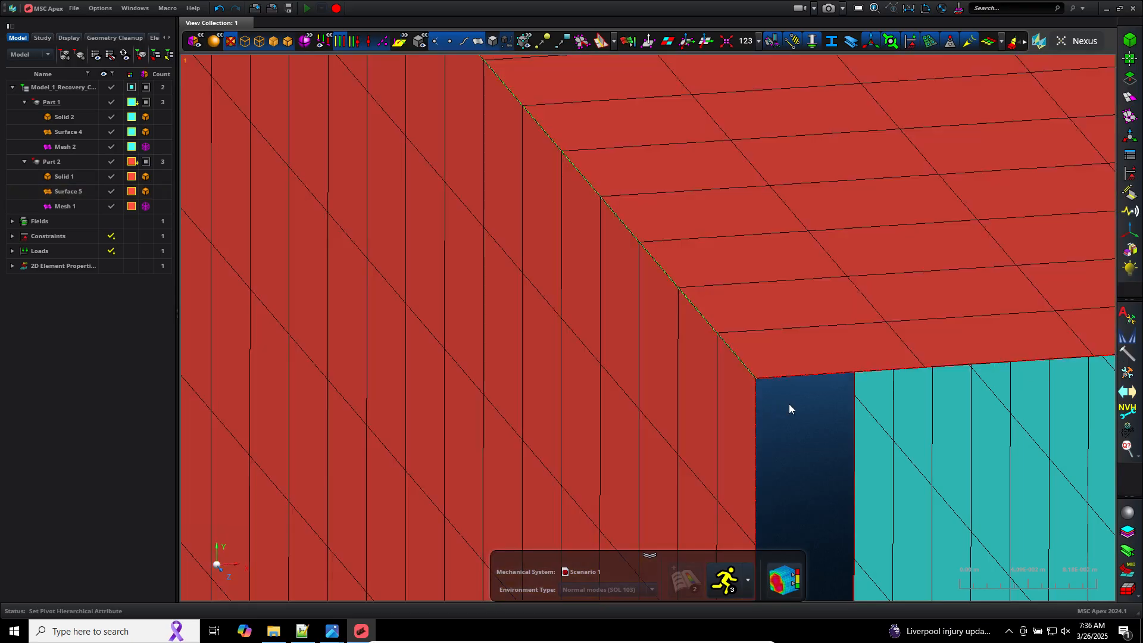
scroll(786, 413, down, 2)
scroll(781, 416, up, 2)
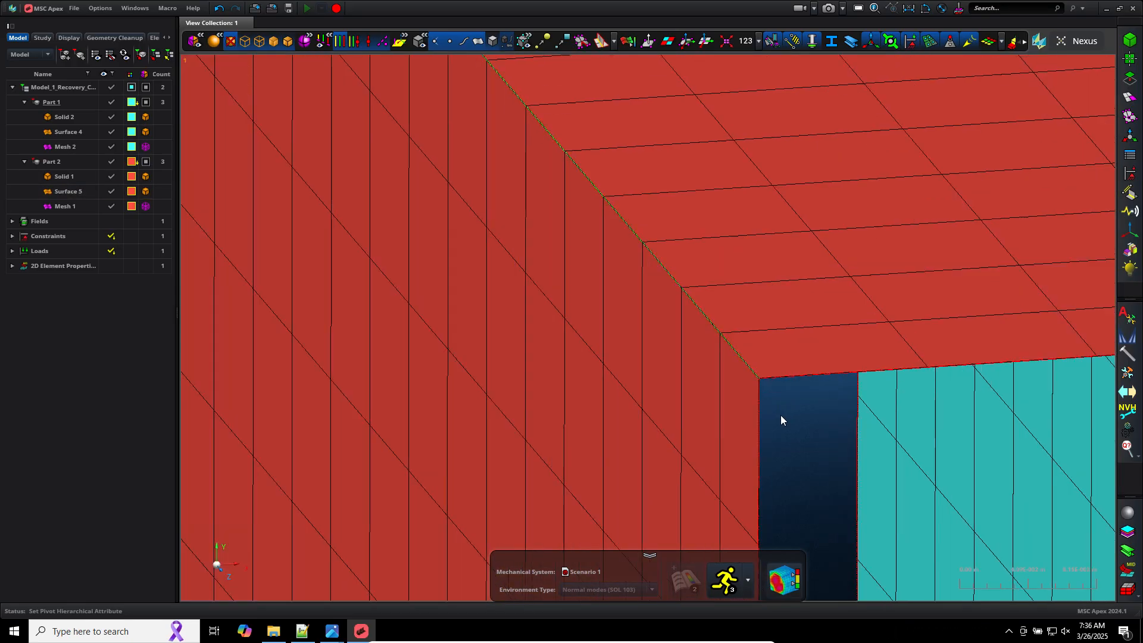
scroll(807, 468, down, 5)
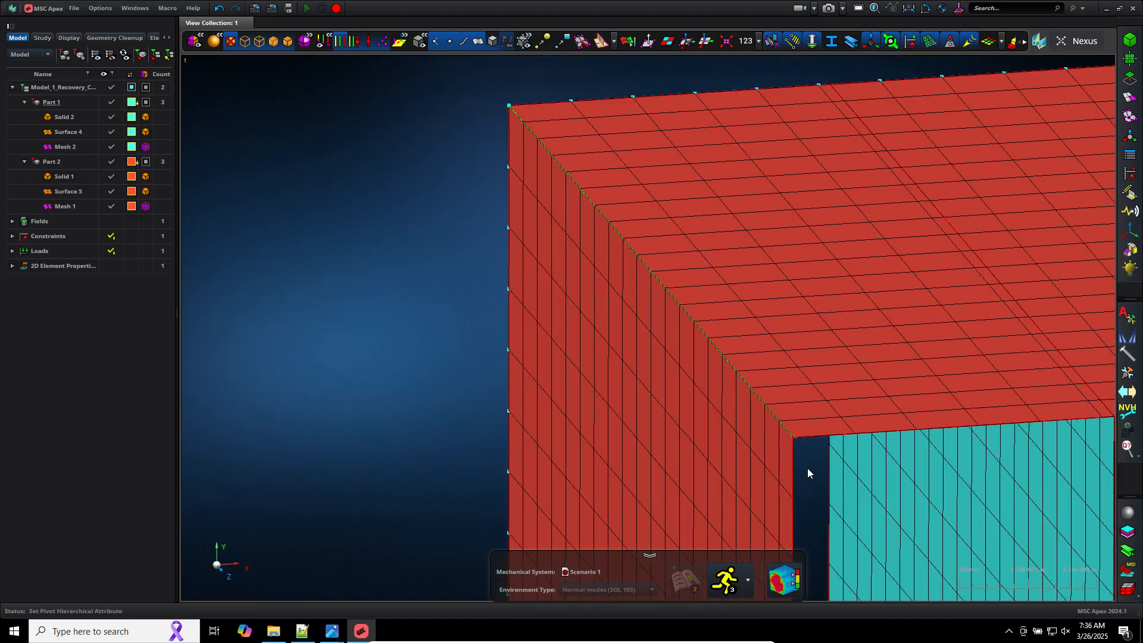
Step: Zoom and orbit around the plate's top and bottom edges to inspect where it meets the box mesh
scroll(988, 429, up, 5)
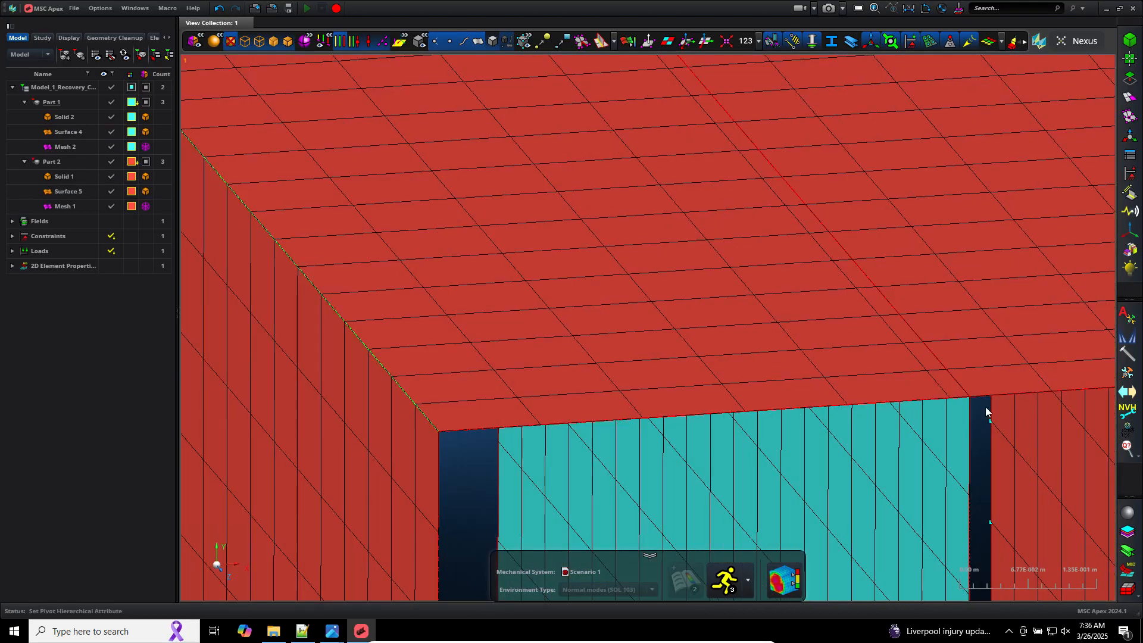
scroll(1022, 413, up, 5)
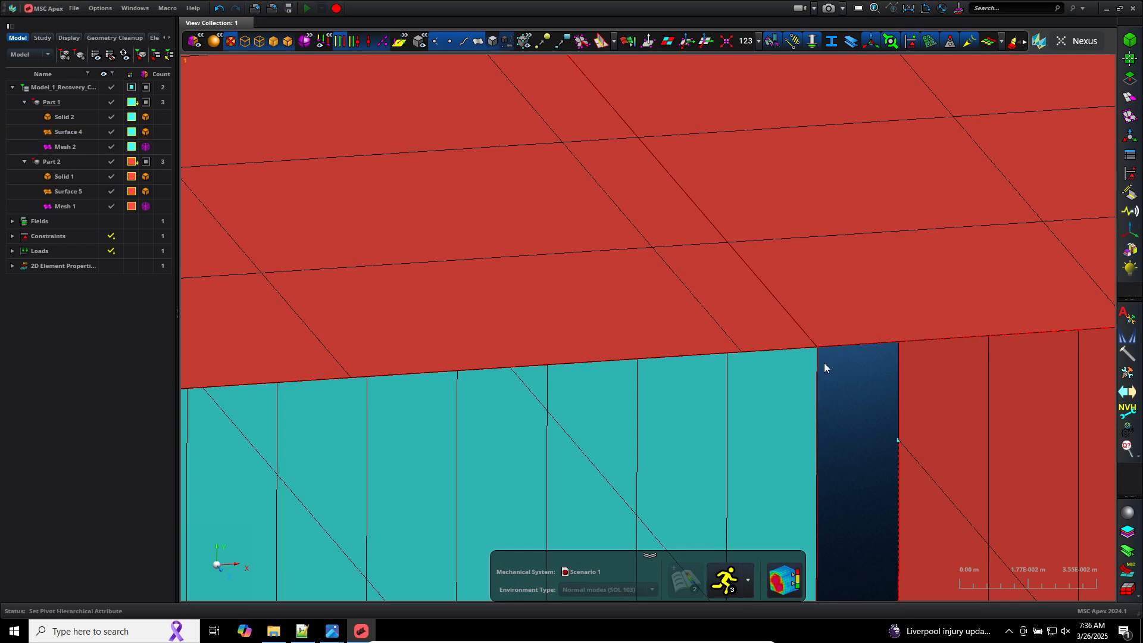
scroll(824, 363, down, 7)
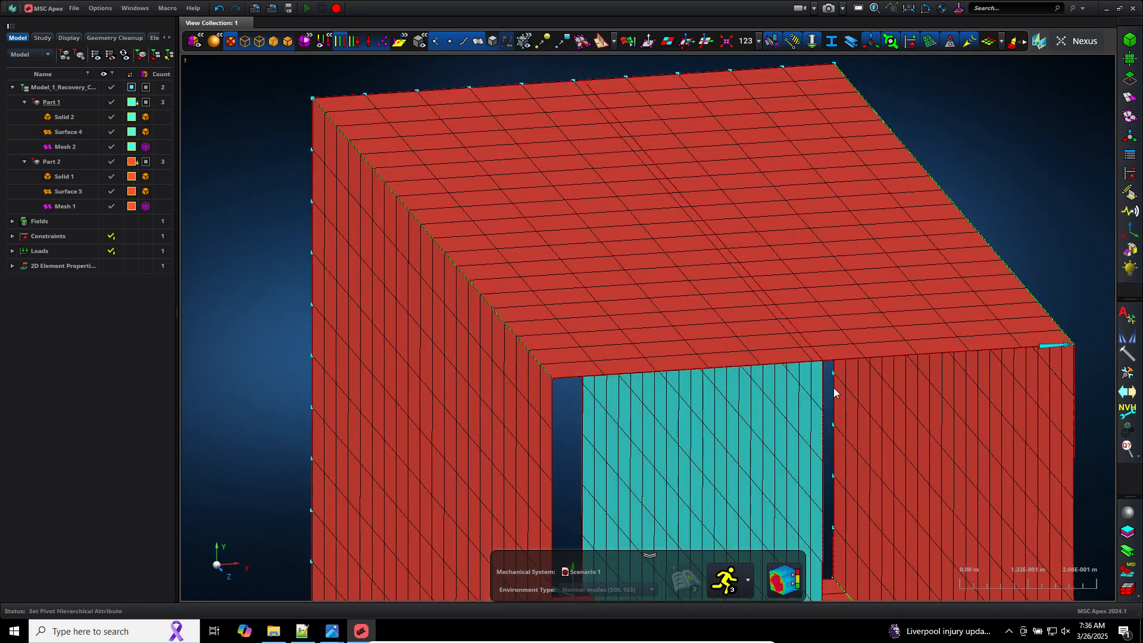
scroll(832, 391, down, 2)
middle_drag(830, 387, 825, 378)
scroll(824, 377, down, 4)
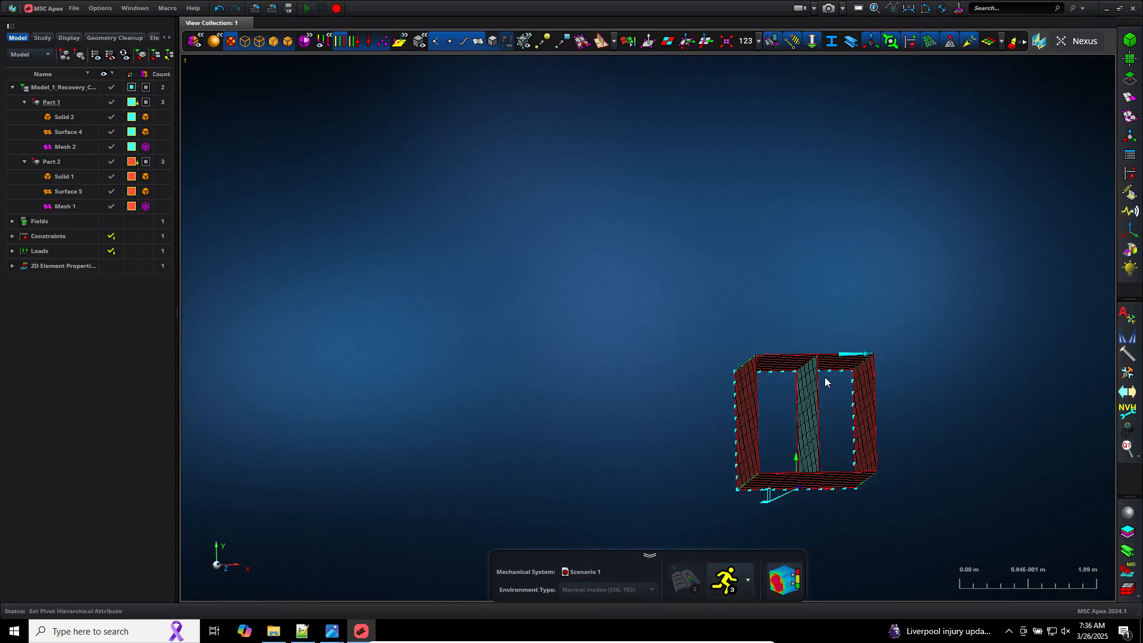
scroll(820, 417, up, 5)
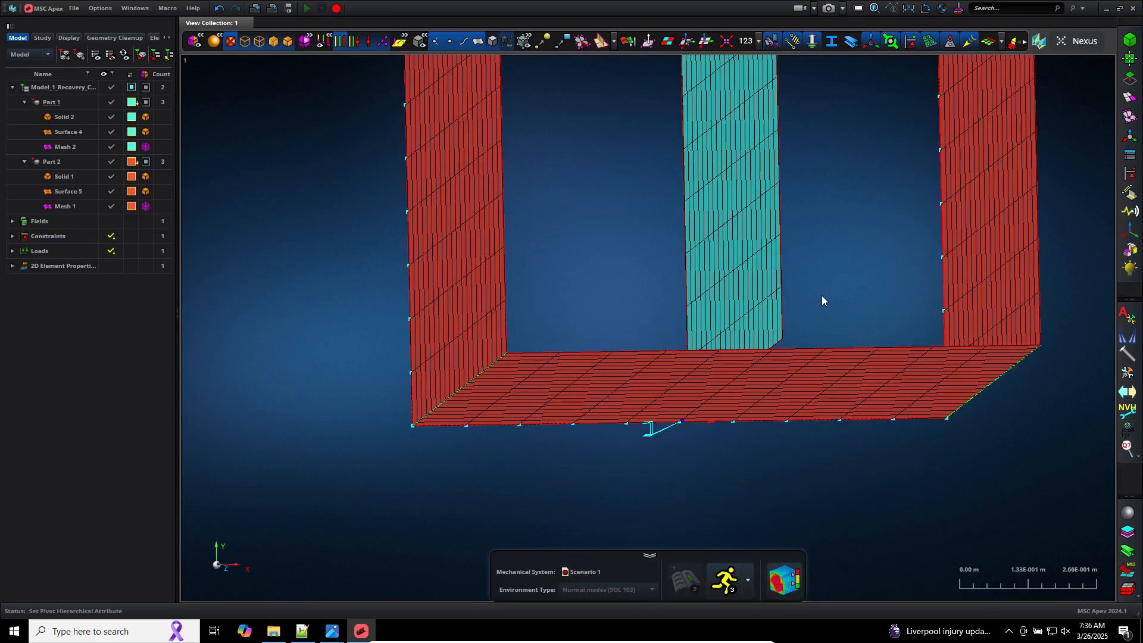
middle_drag(822, 295, 807, 308)
scroll(819, 300, up, 2)
scroll(807, 308, down, 1)
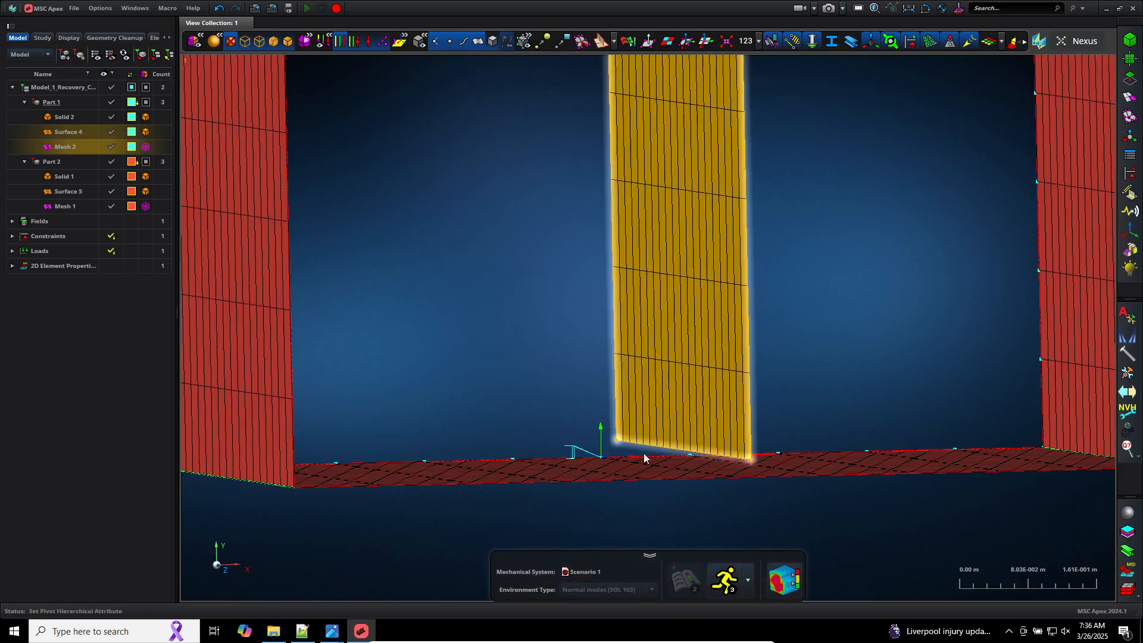
scroll(627, 454, up, 3)
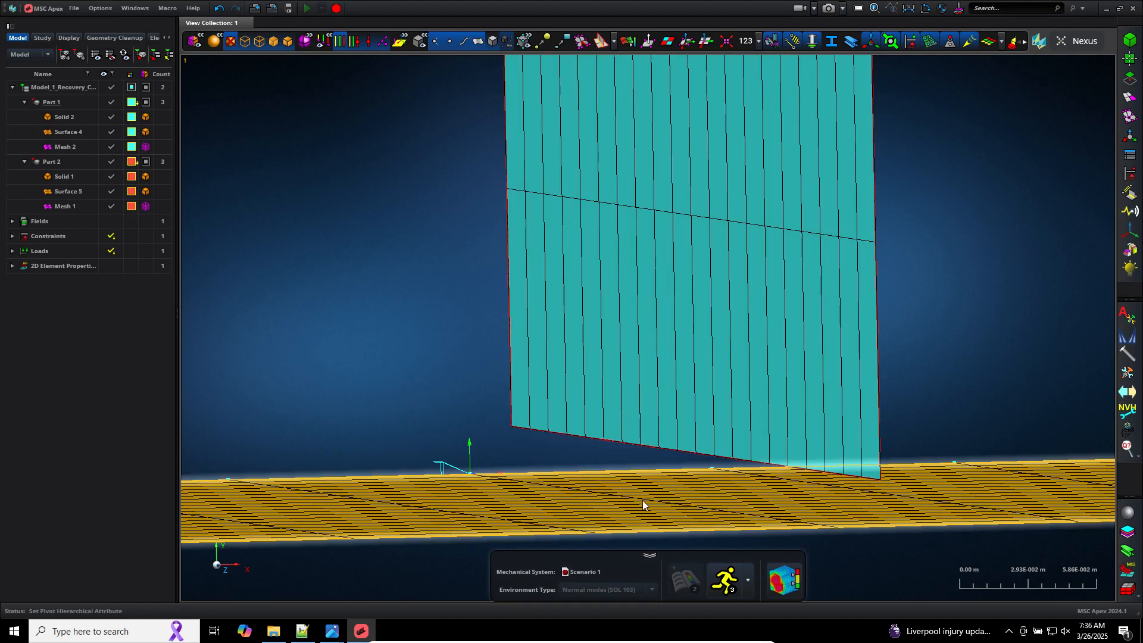
scroll(492, 374, down, 5)
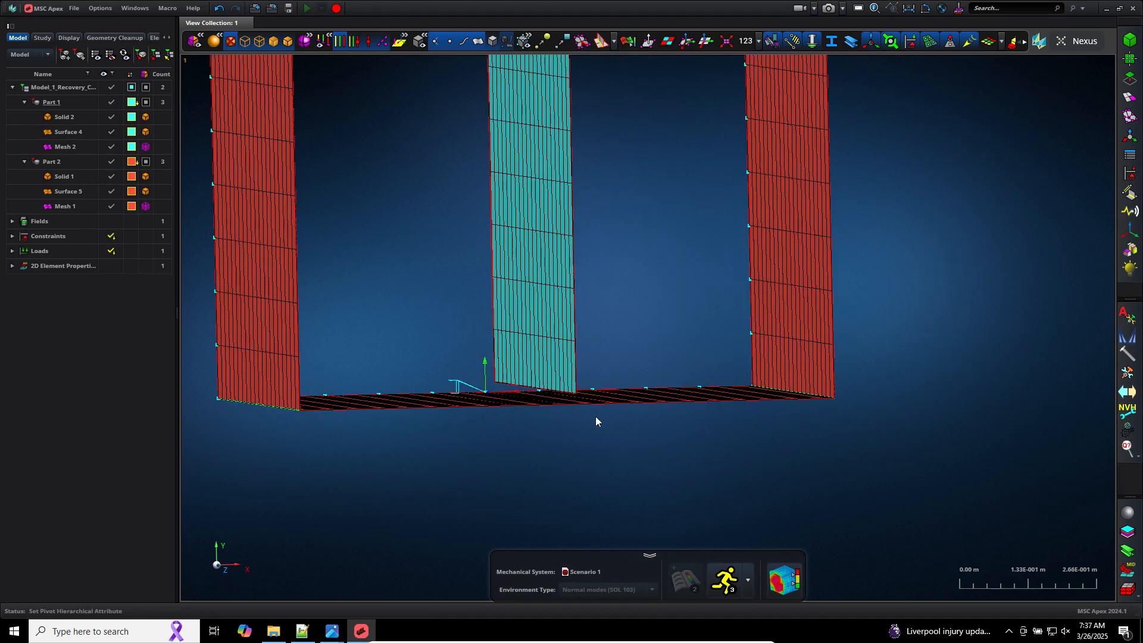
scroll(595, 417, down, 8)
scroll(618, 347, up, 8)
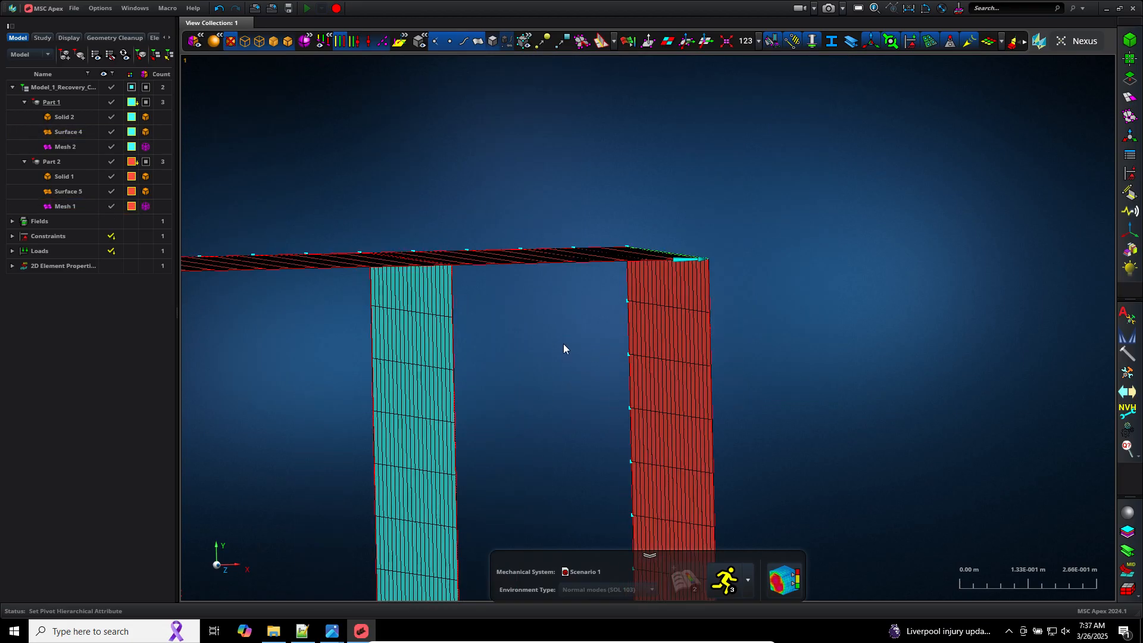
middle_drag(564, 344, 590, 361)
middle_click(908, 290)
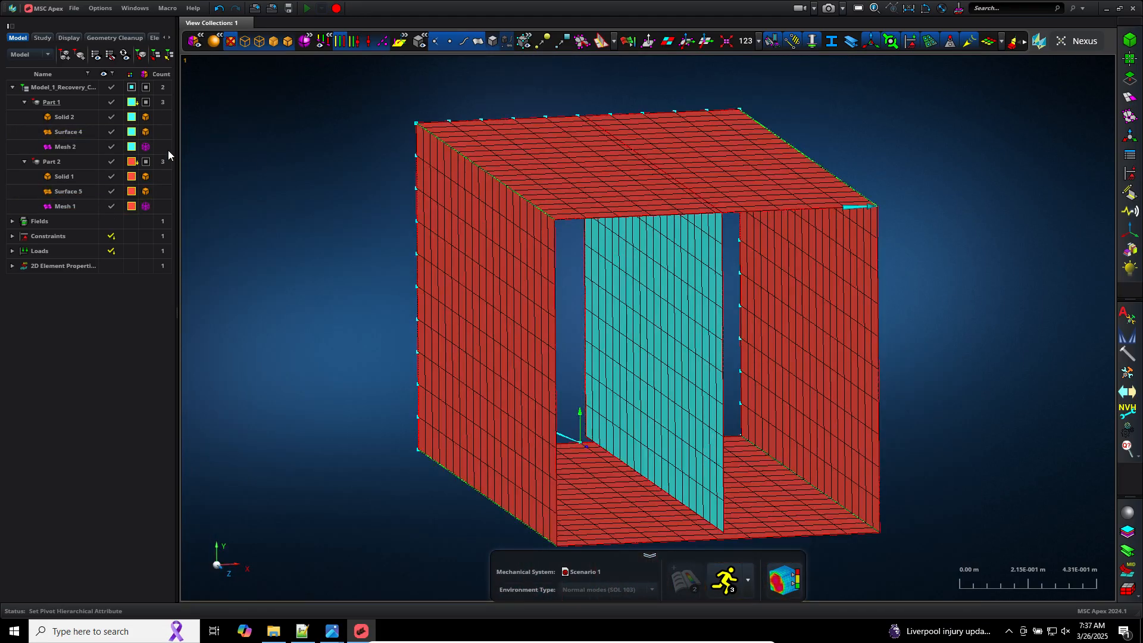
Step: Hide Mesh 2 and Mesh 1, then move the plate's Surface 4 from Part 1 into Part 2
click(111, 147)
click(111, 206)
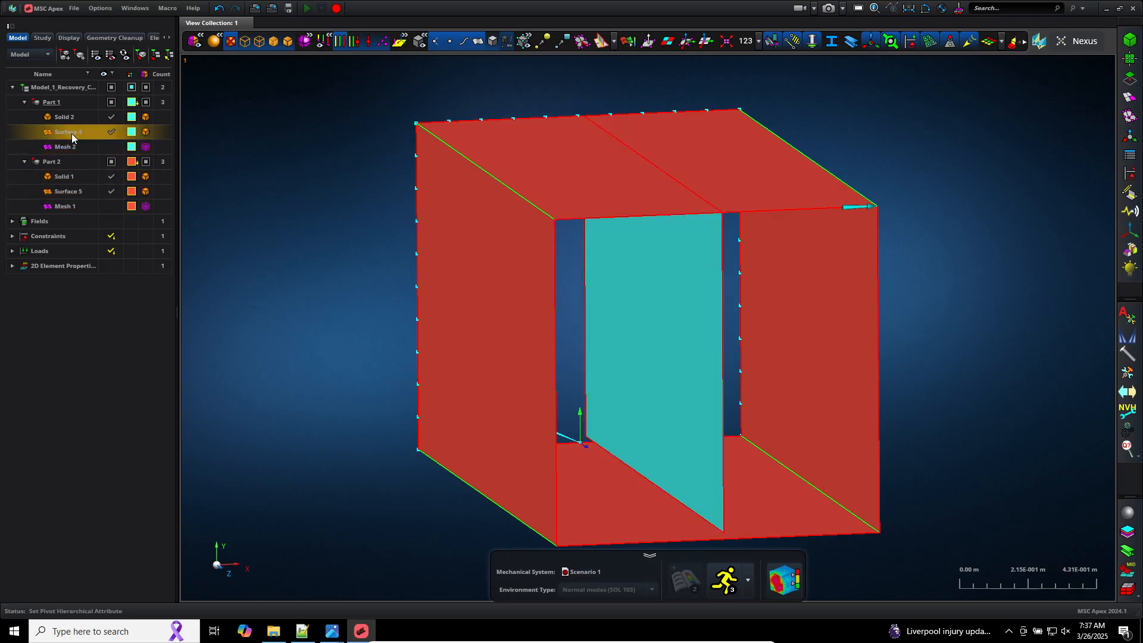
drag(78, 136, 77, 131)
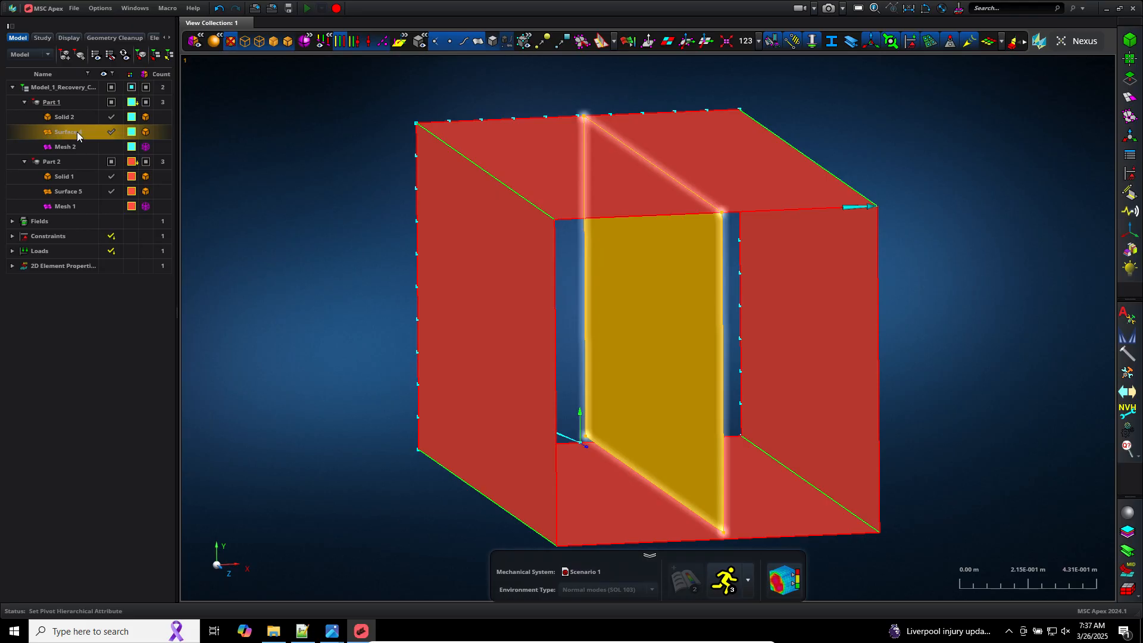
drag(72, 131, 74, 163)
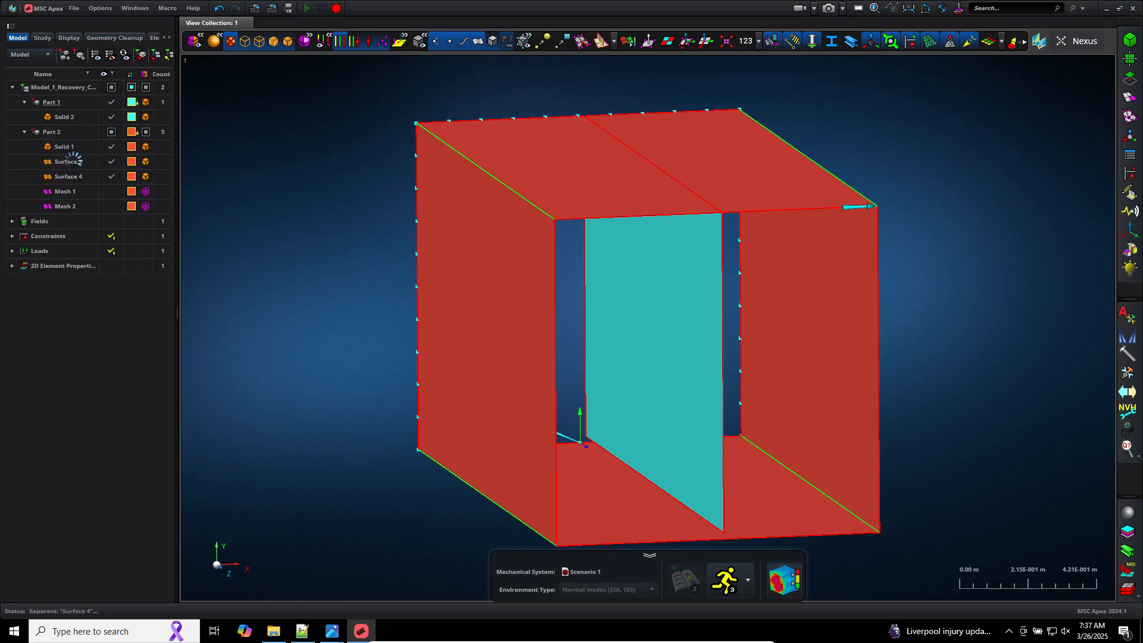
click(81, 177)
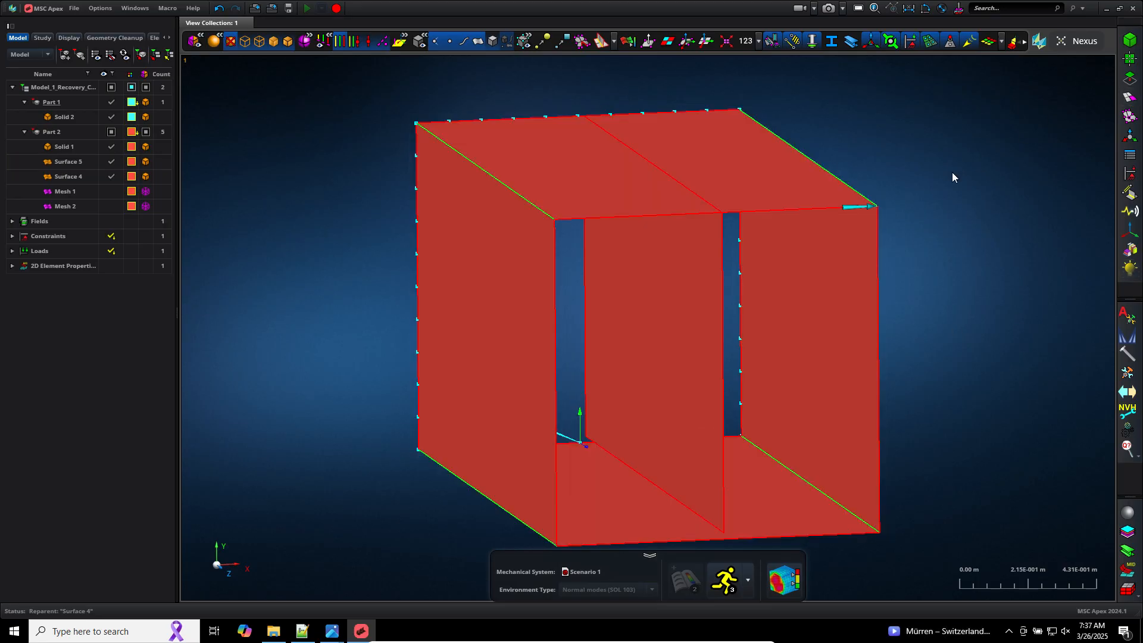
Step: Use Vertex/Edge Drag to snap the plate's bottom edge onto the box's bottom surface
click(1131, 79)
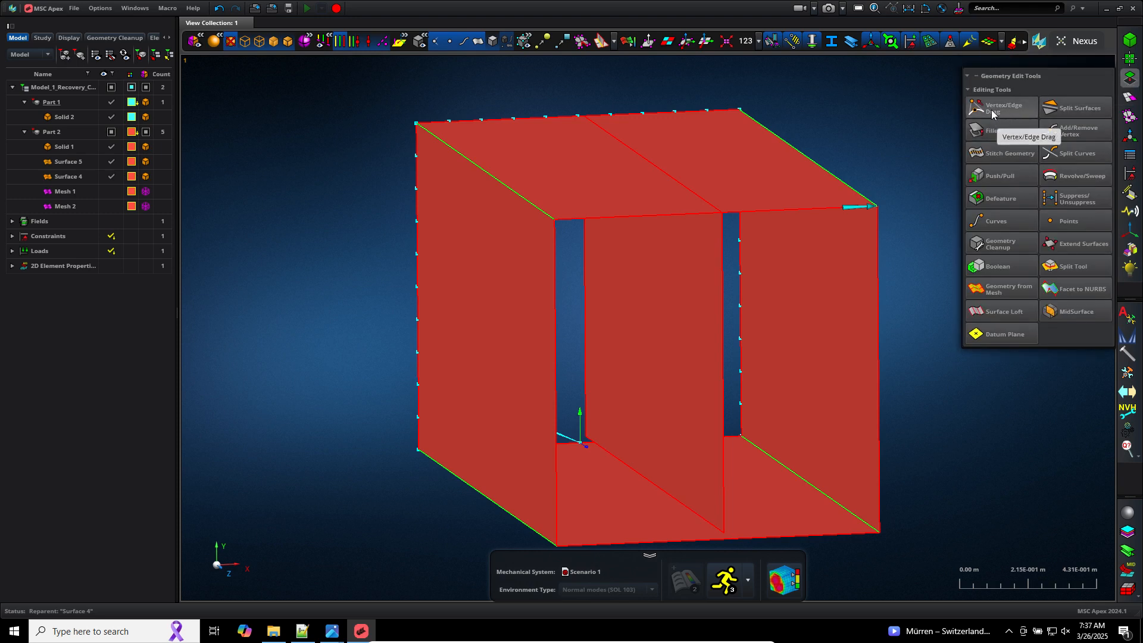
click(992, 110)
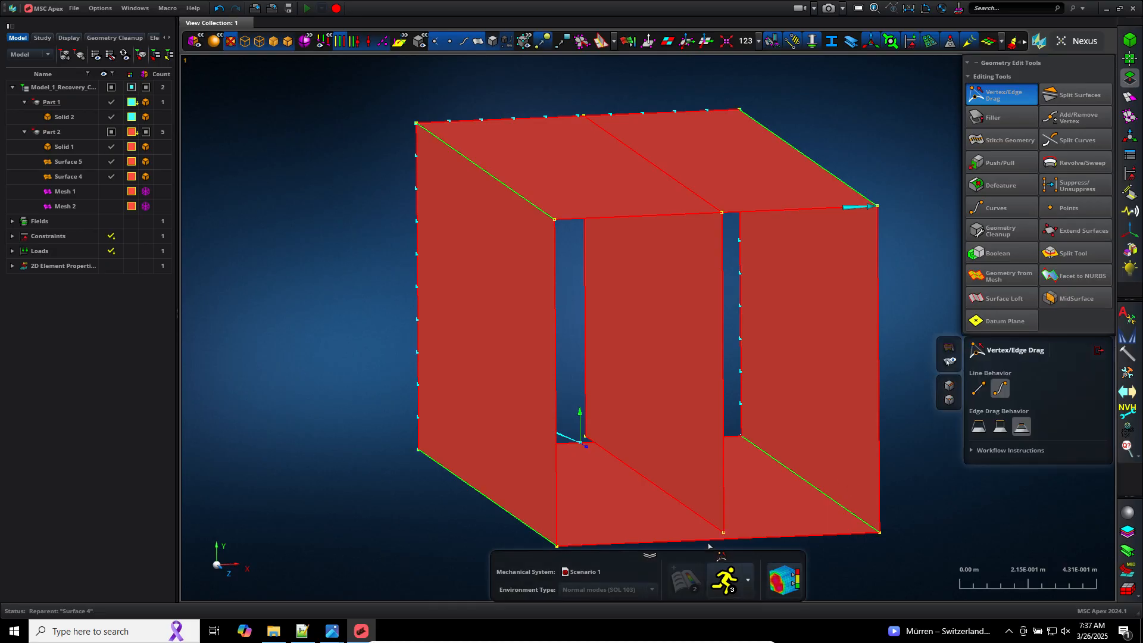
scroll(721, 546, up, 5)
scroll(715, 544, up, 3)
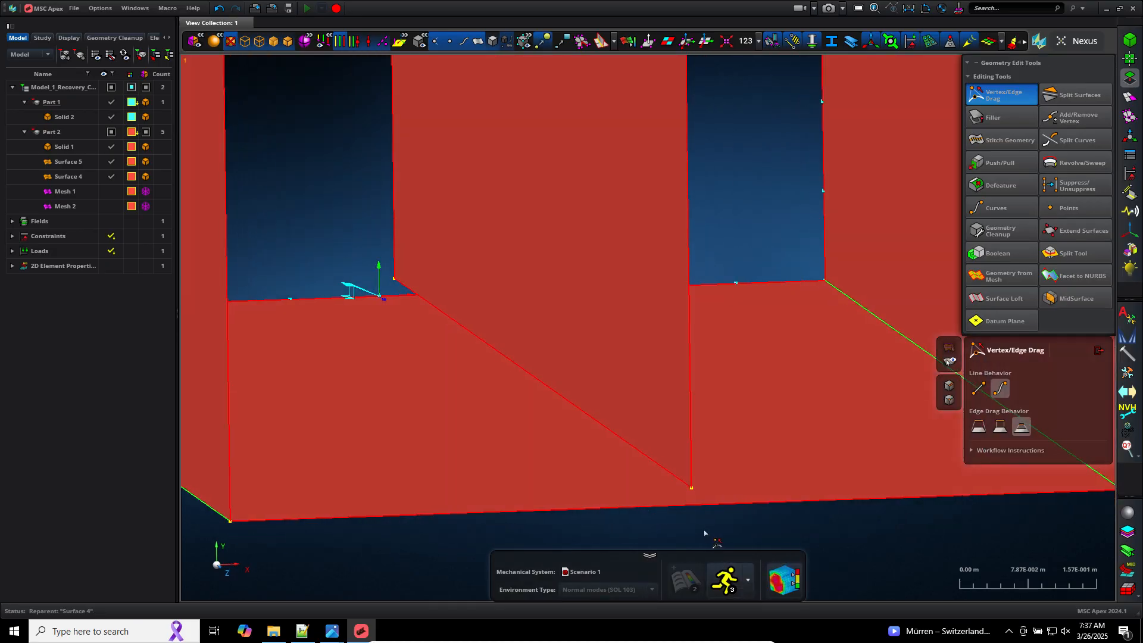
middle_drag(703, 529, 704, 531)
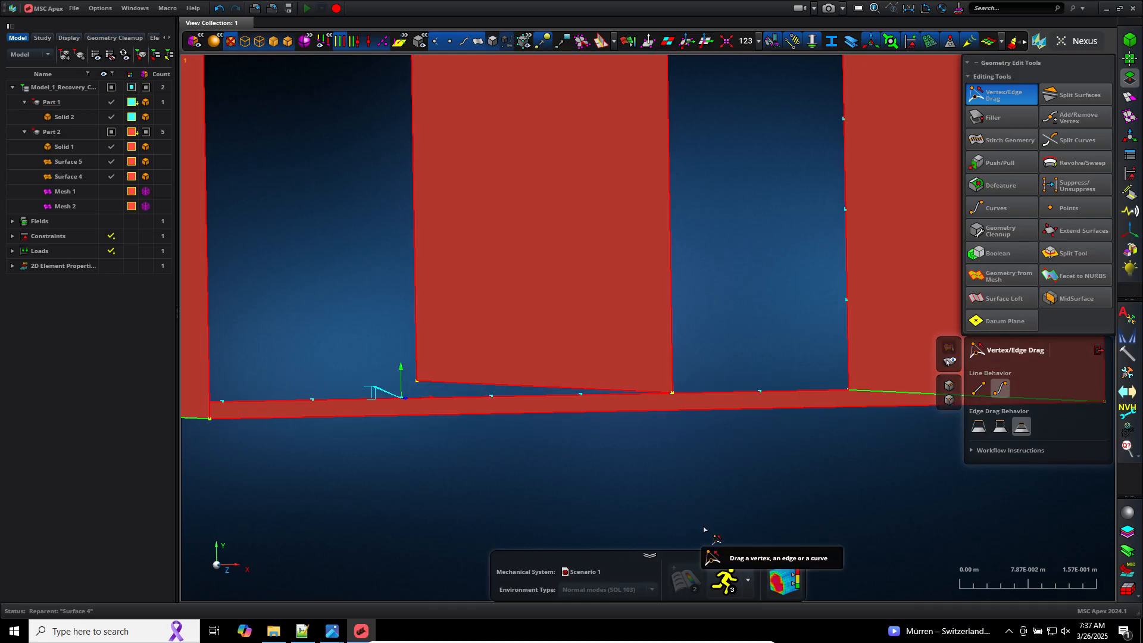
drag(468, 387, 725, 405)
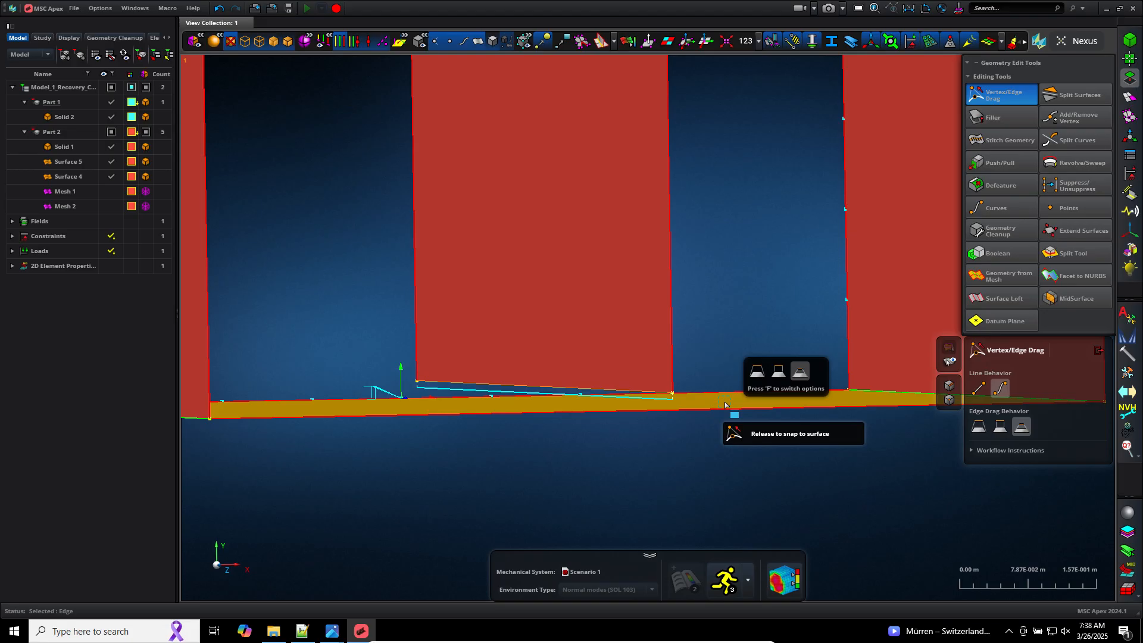
drag(726, 405, 725, 405)
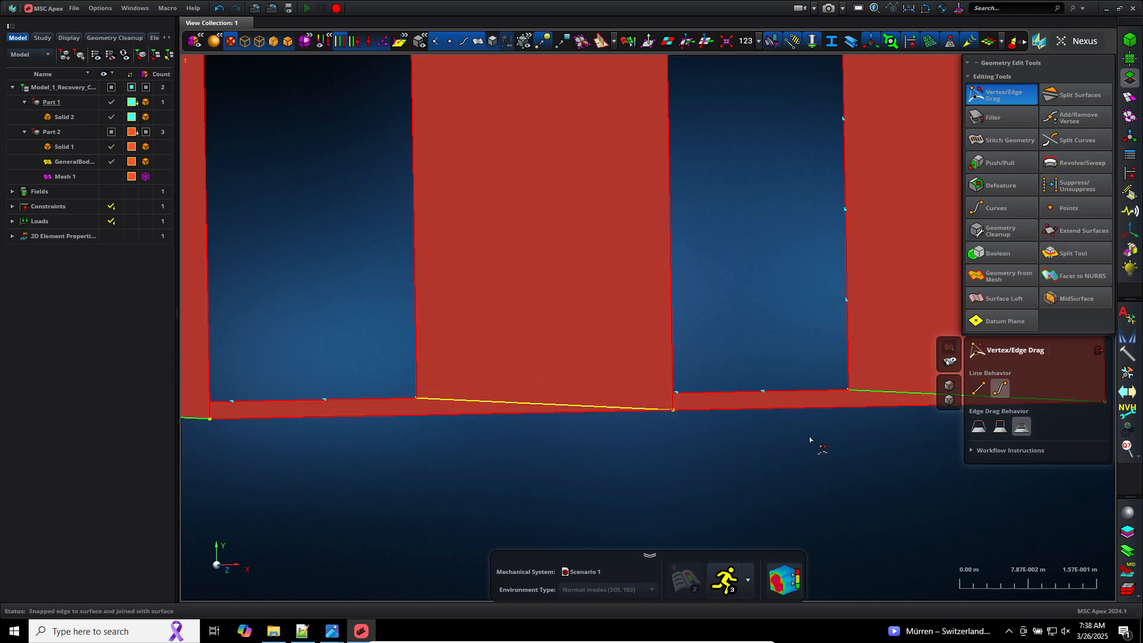
Step: Undo and redo the edge drag while inspecting the plate's top joint
scroll(655, 476, down, 5)
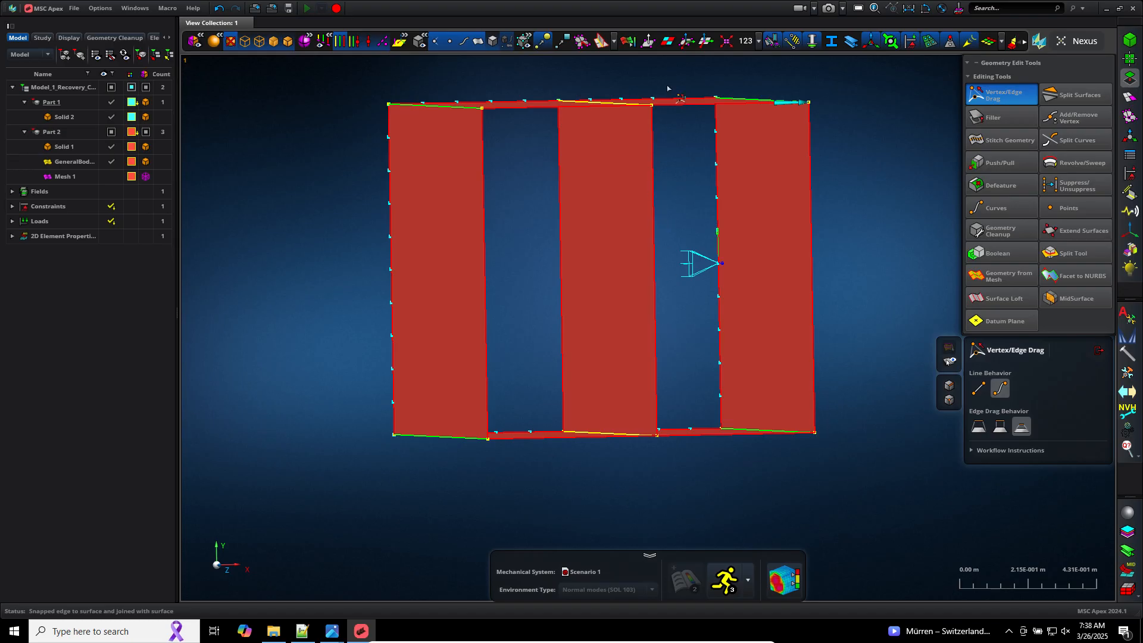
scroll(646, 95, up, 5)
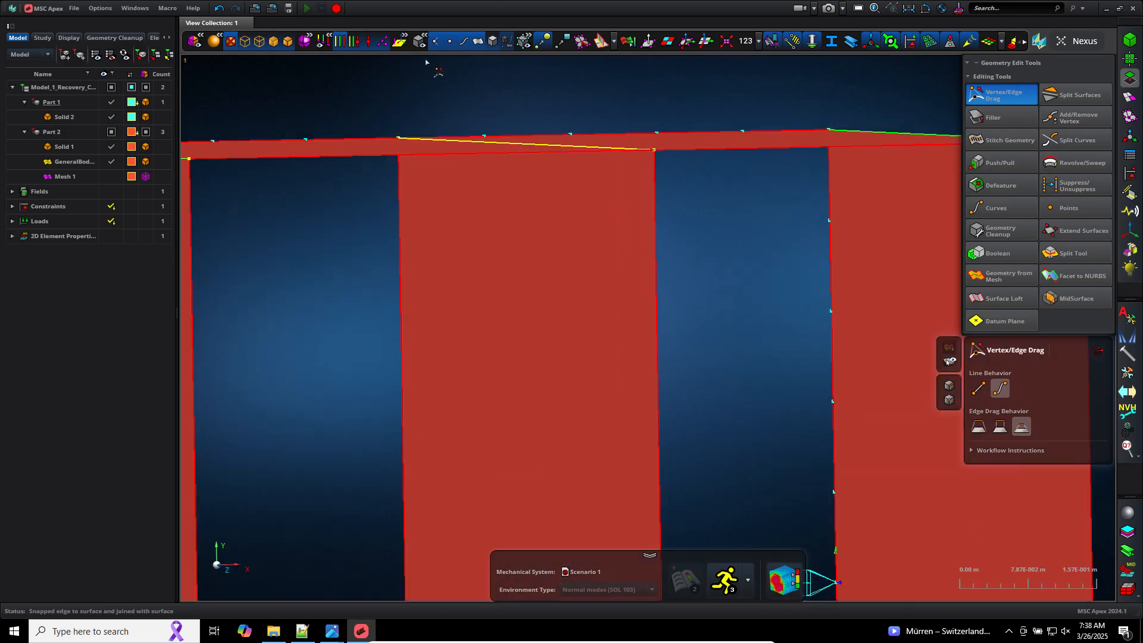
scroll(471, 91, up, 2)
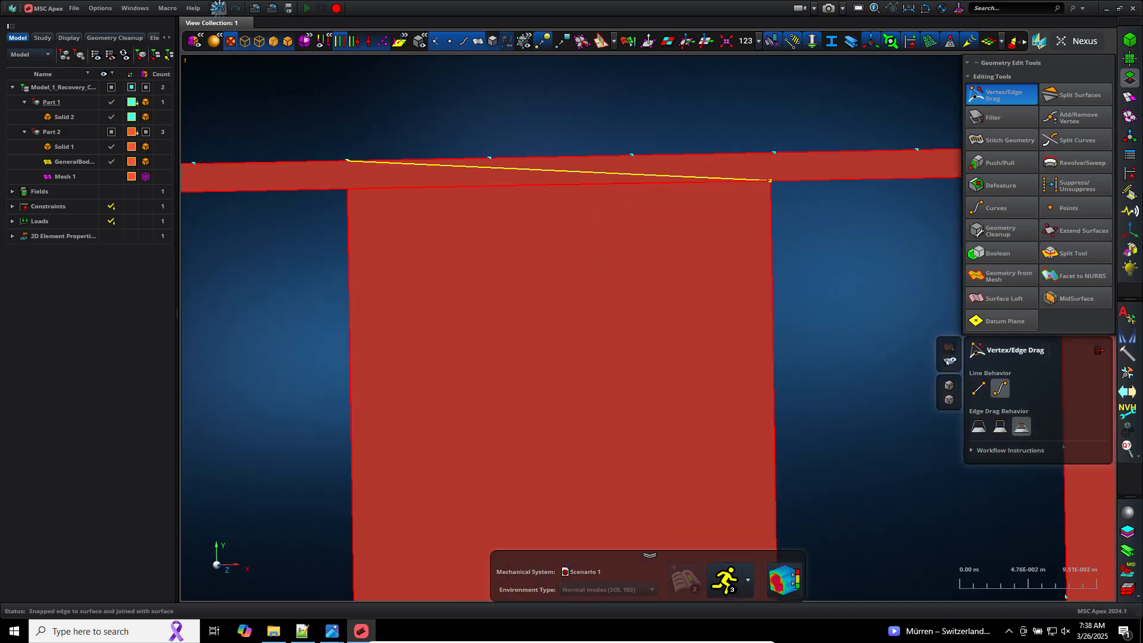
click(219, 8)
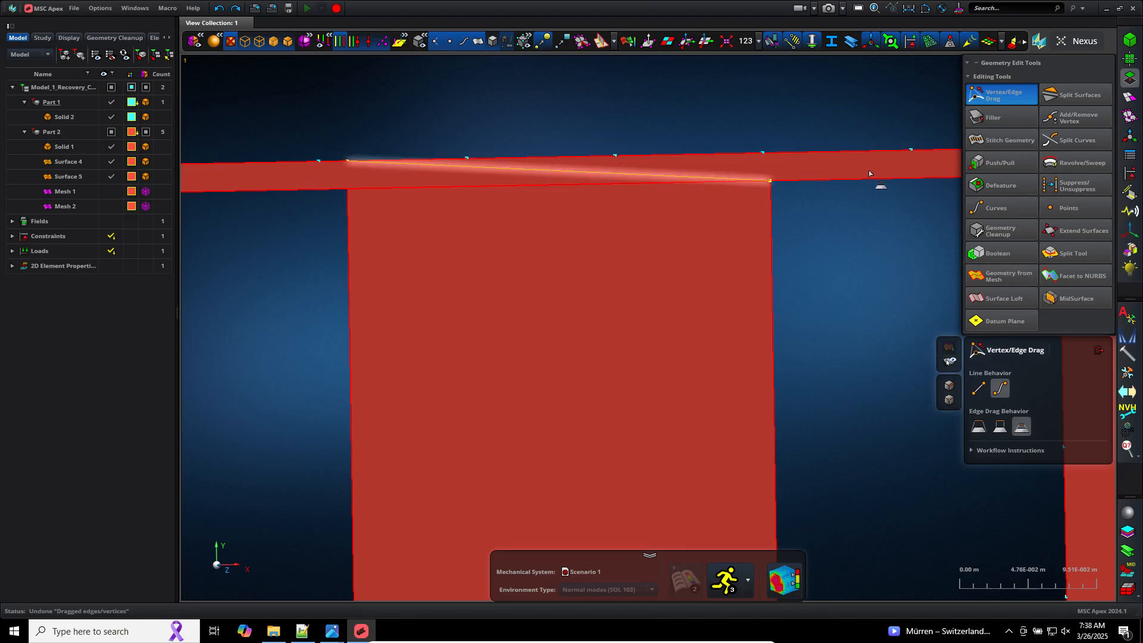
click(236, 10)
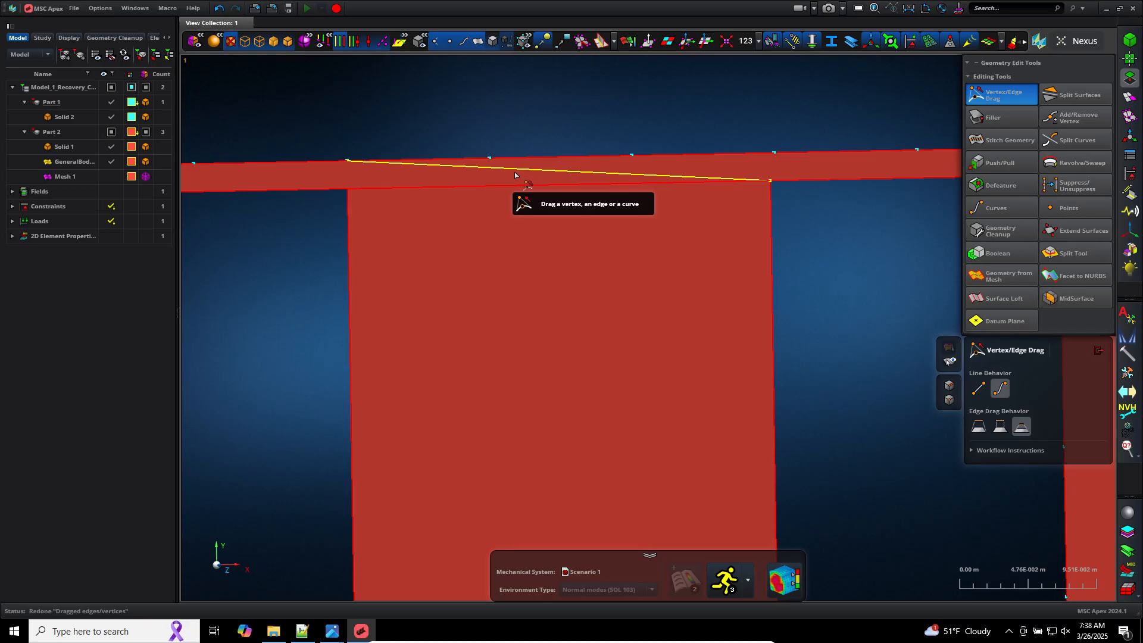
Step: Unstitch the plate's surface from the box with the Stitch Geometry tool's UnStitch method
scroll(822, 327, down, 3)
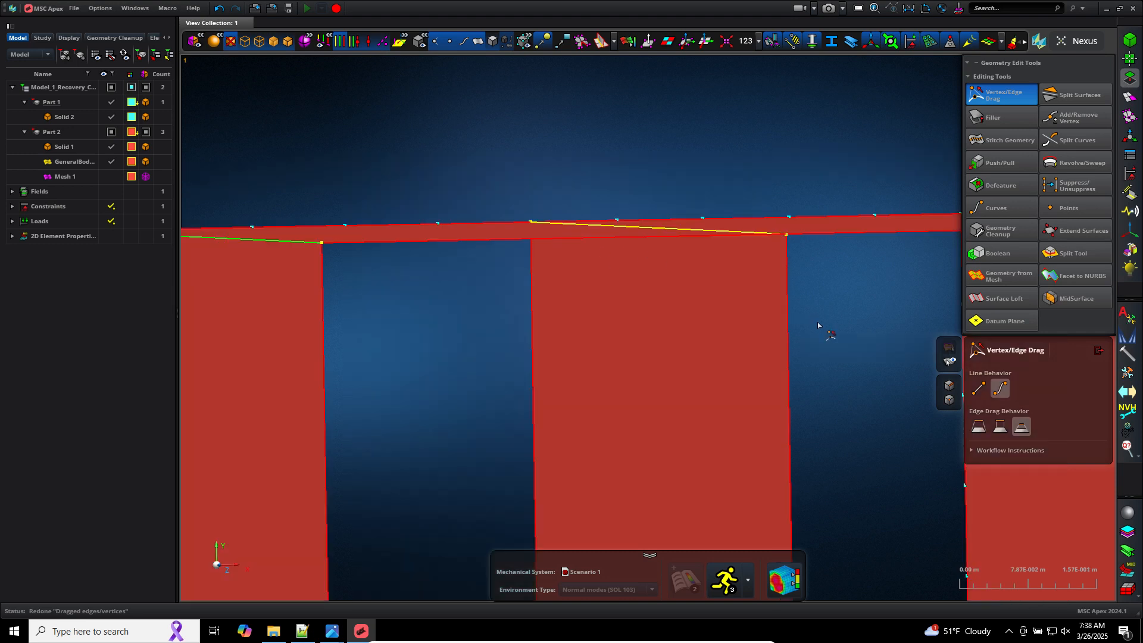
scroll(827, 343, down, 2)
key(f)
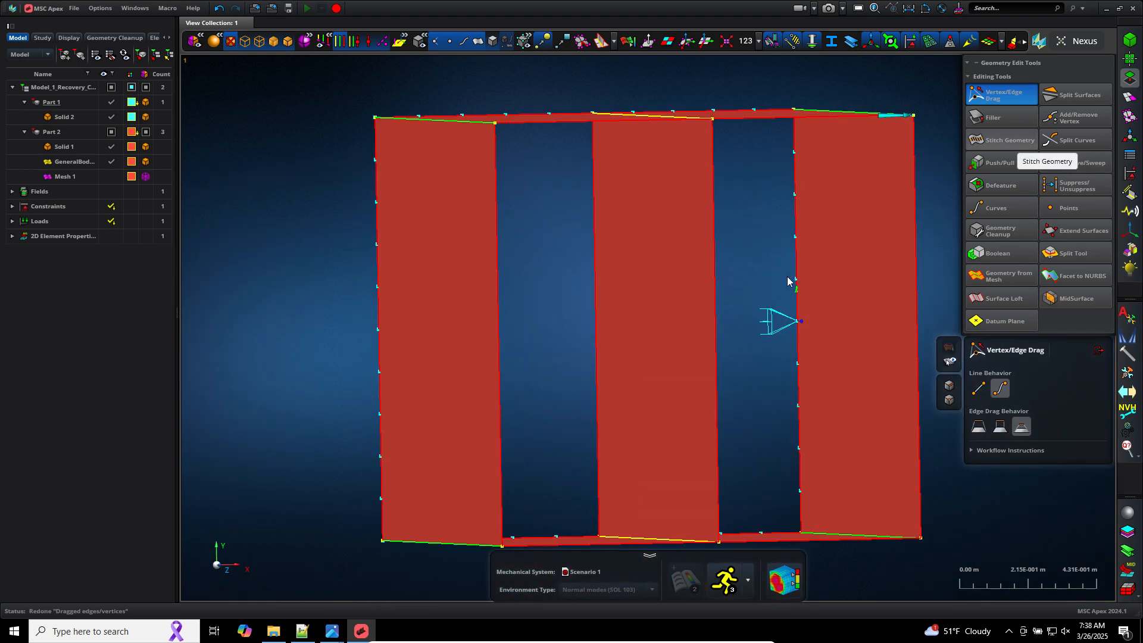
mouse_move(1017, 142)
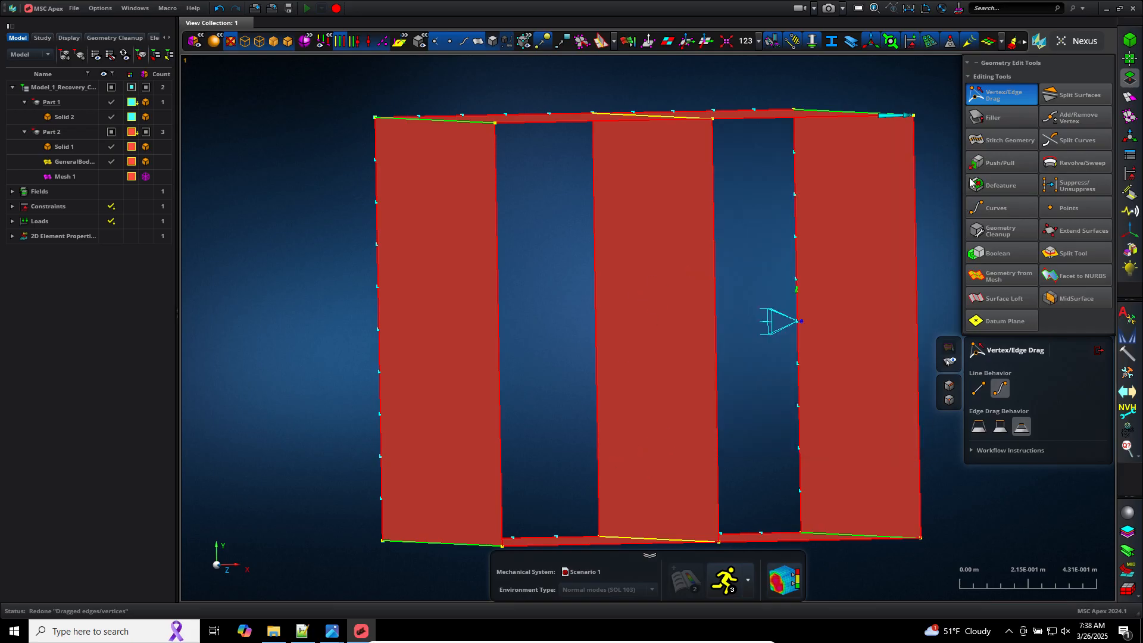
click(989, 140)
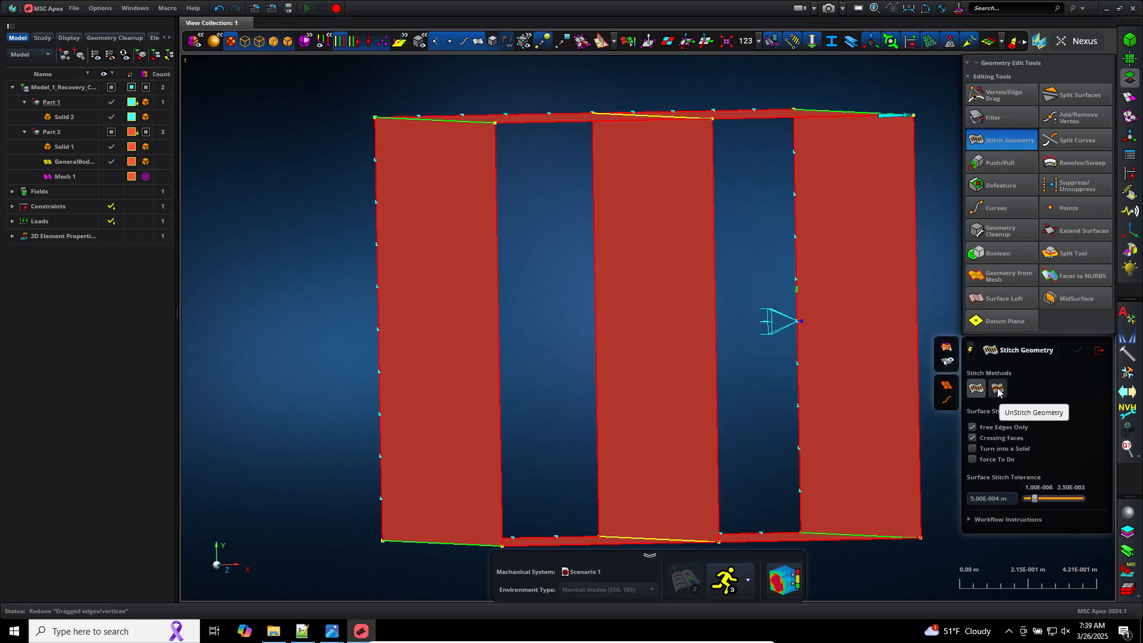
click(998, 389)
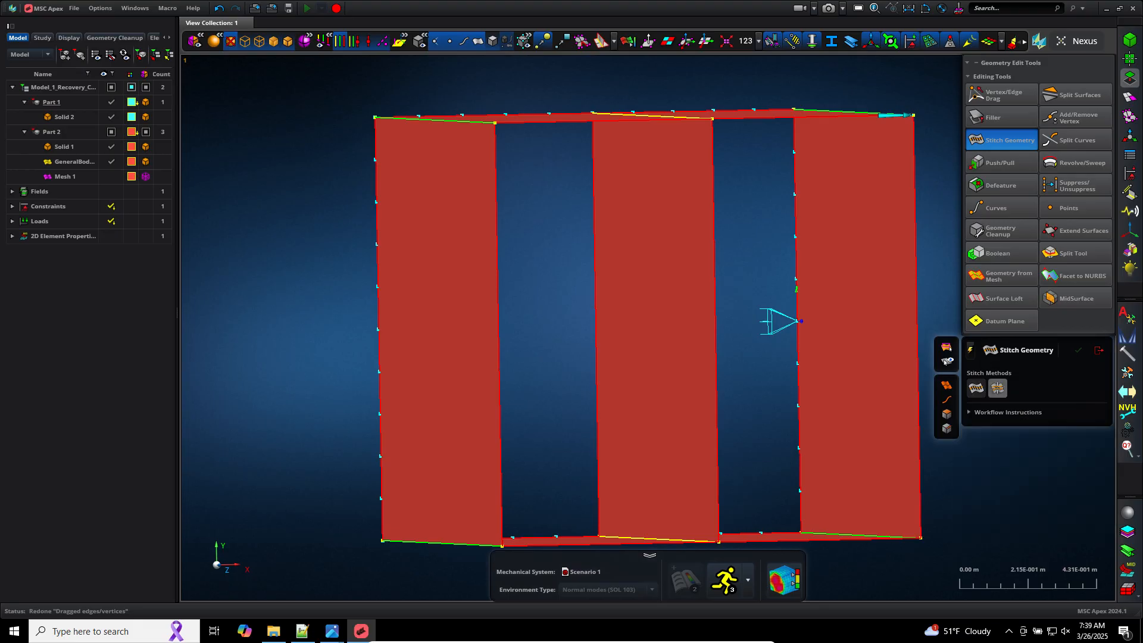
click(678, 290)
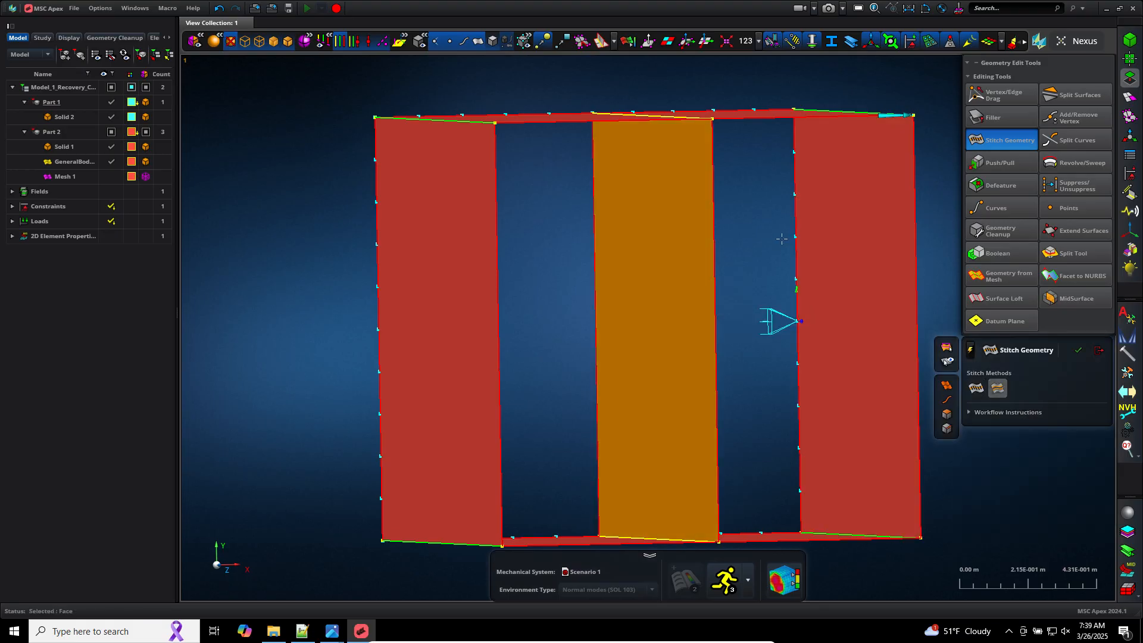
scroll(764, 234, down, 2)
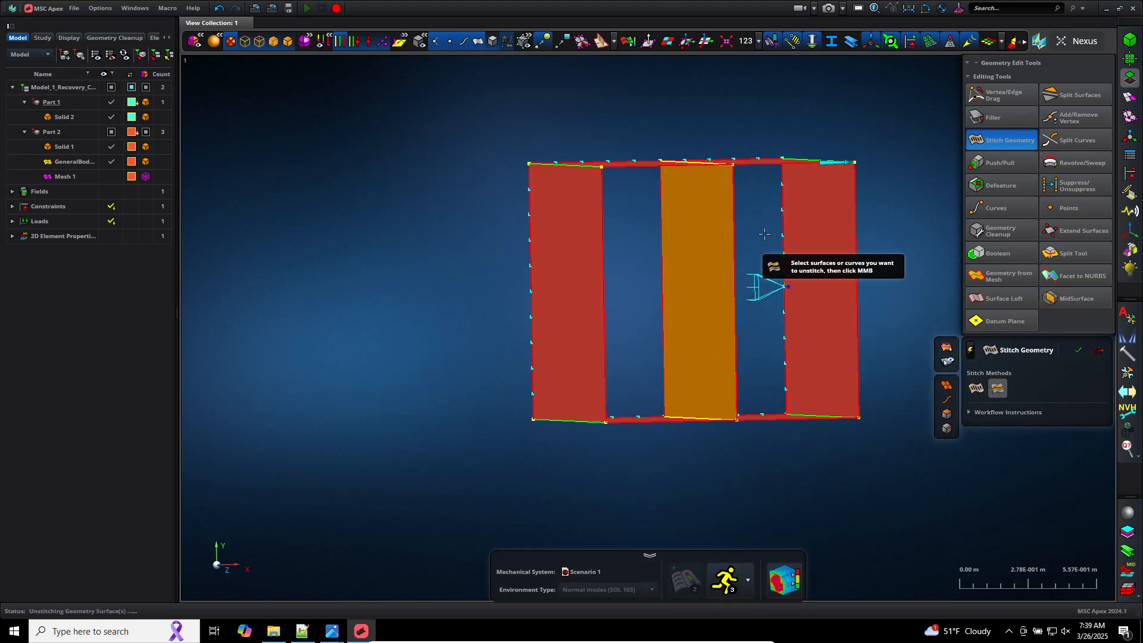
middle_click(755, 231)
middle_drag(755, 231, 781, 265)
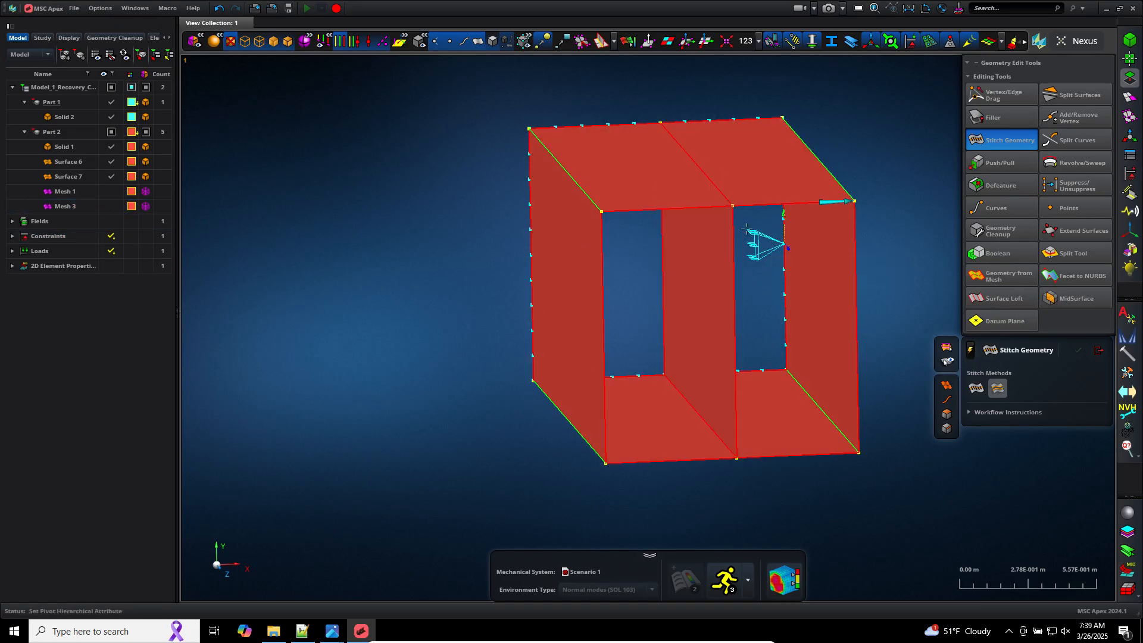
scroll(745, 225, up, 5)
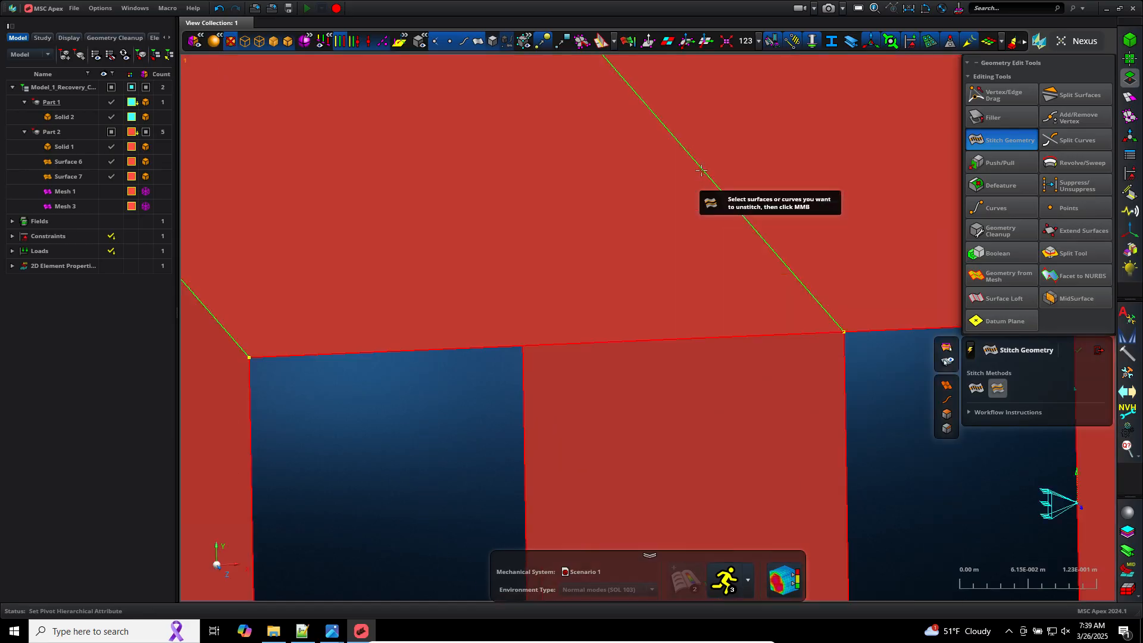
scroll(514, 214, down, 3)
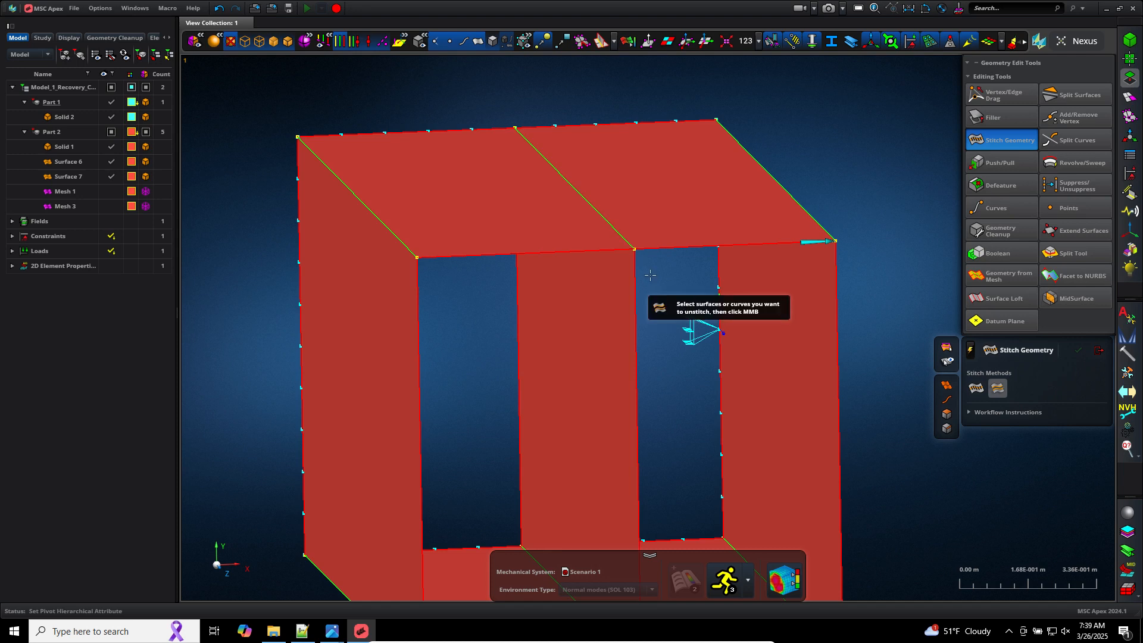
Step: Unstitch the middle vertical plate surface from the box using the UnStitch method
scroll(649, 272, down, 3)
scroll(597, 387, up, 2)
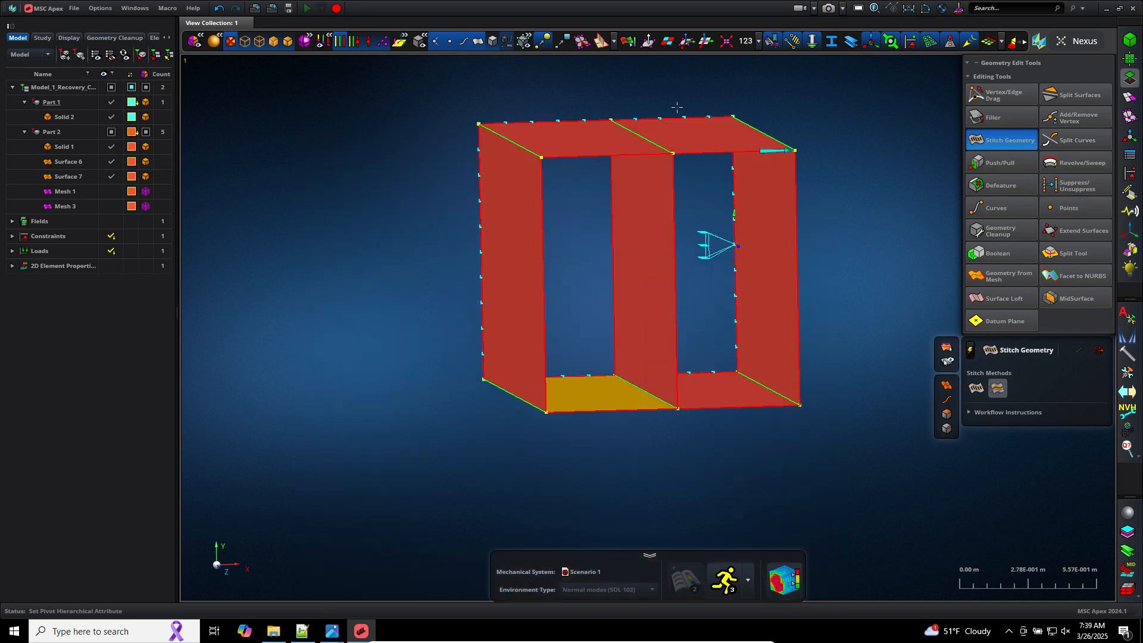
scroll(674, 114, up, 2)
scroll(674, 113, up, 1)
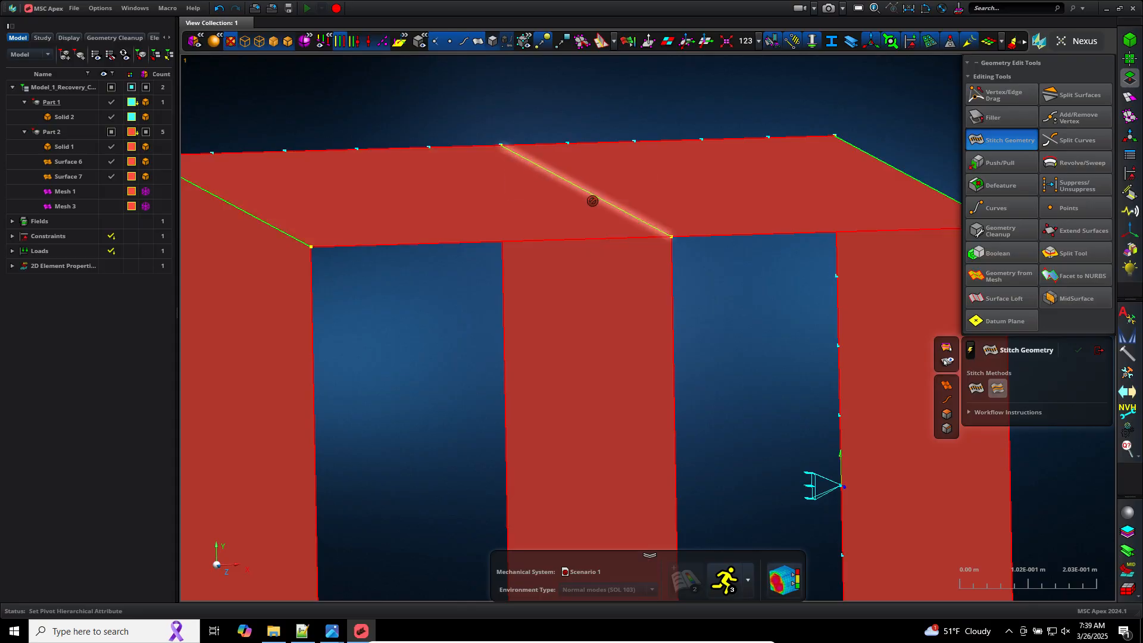
scroll(734, 285, down, 1)
scroll(675, 254, up, 1)
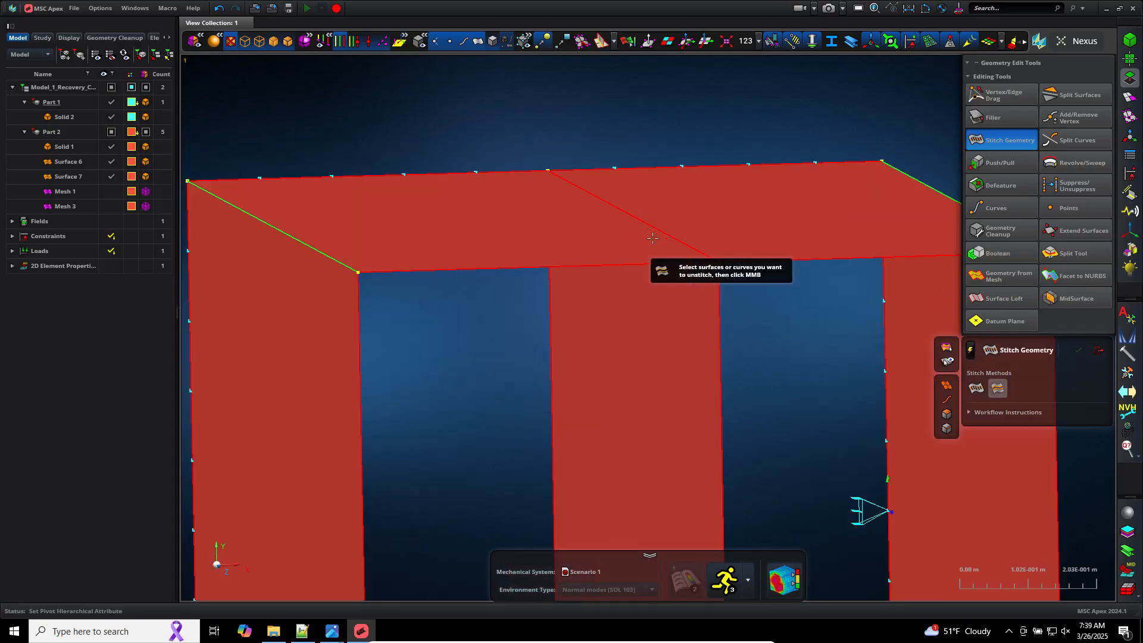
scroll(675, 253, down, 1)
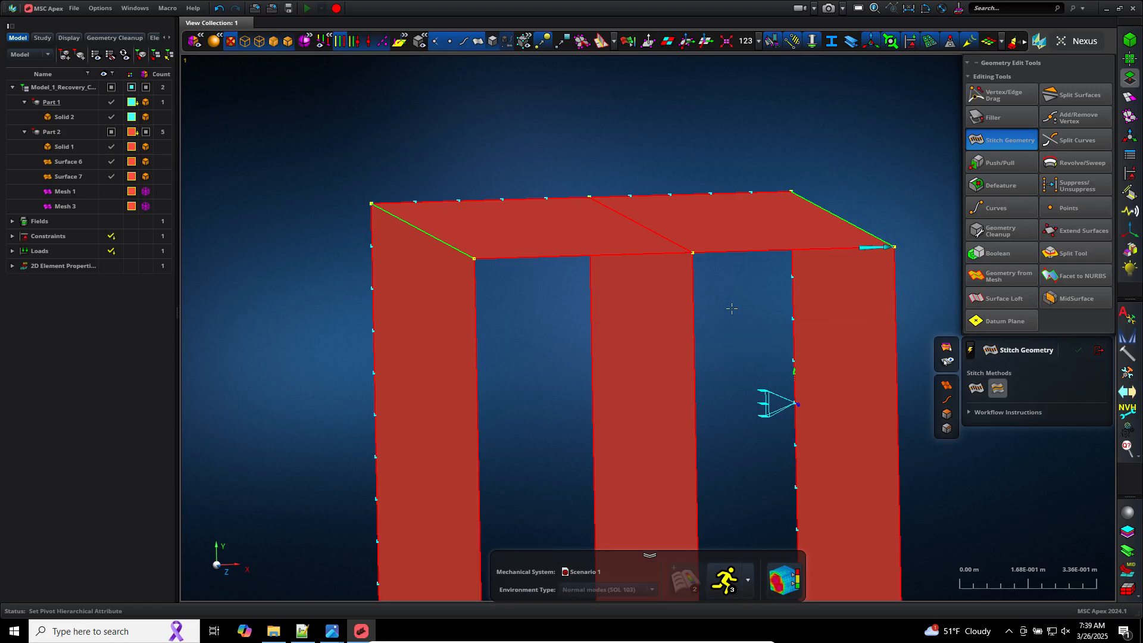
click(650, 314)
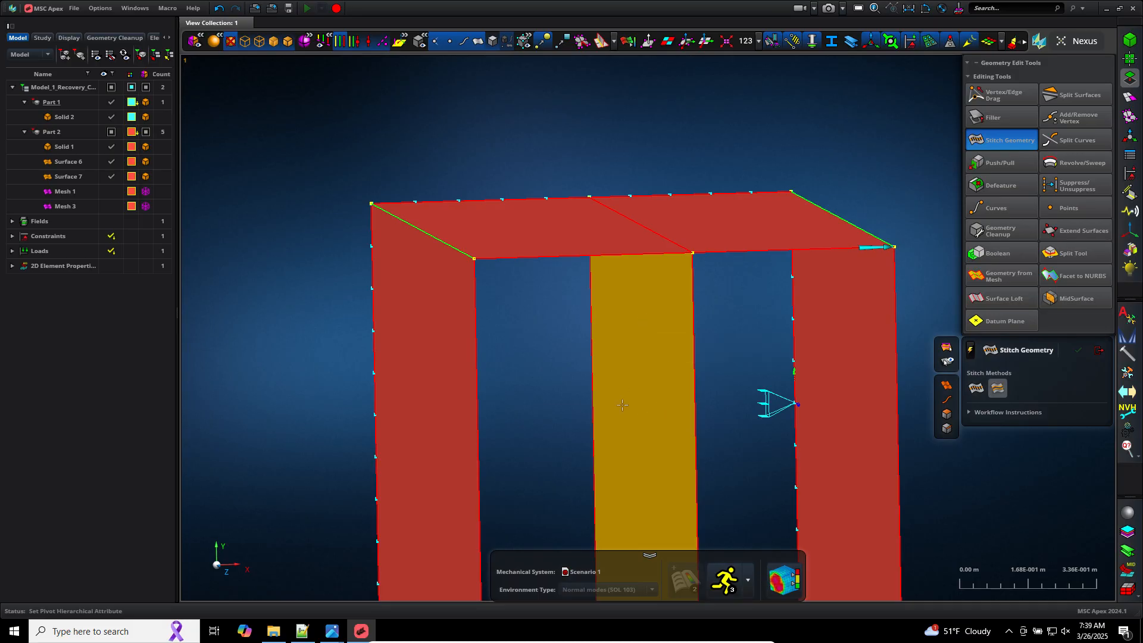
middle_click(676, 376)
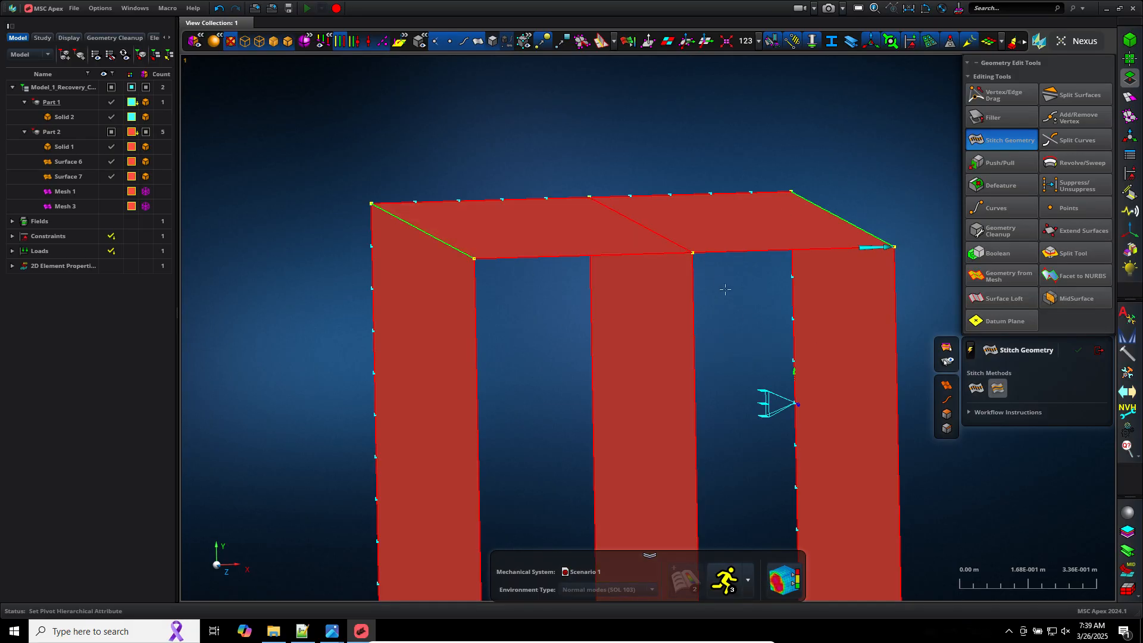
Step: Hide and show Surface 6 and Surface 7 to examine the unstitched plate and its joints
scroll(727, 321, down, 5)
scroll(681, 321, up, 8)
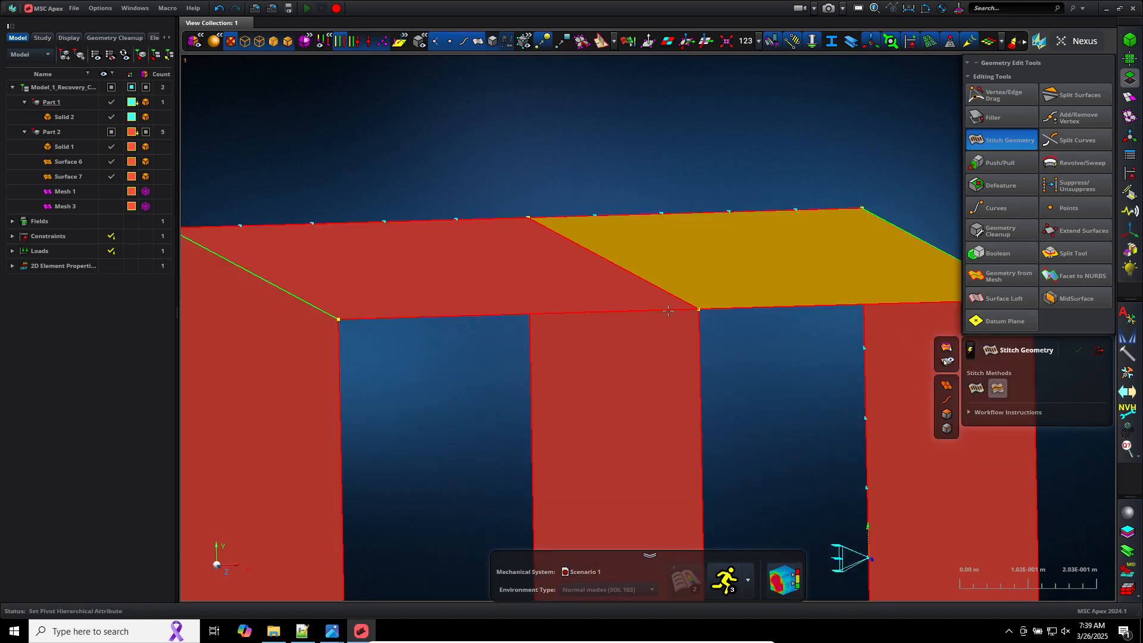
scroll(681, 322, up, 10)
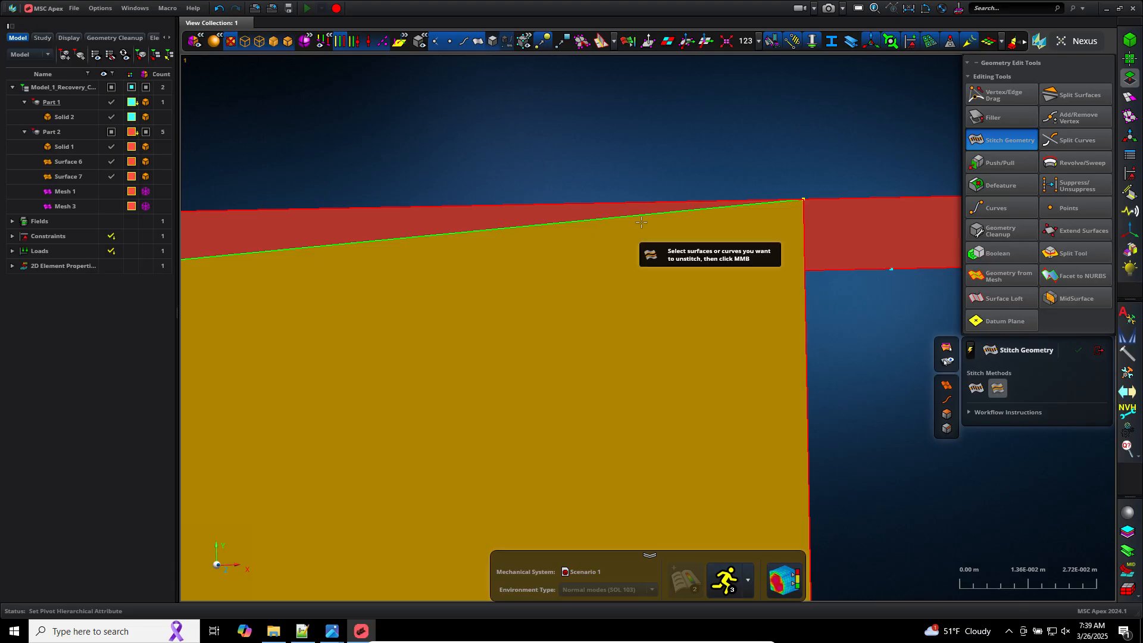
scroll(641, 222, down, 7)
scroll(642, 222, down, 8)
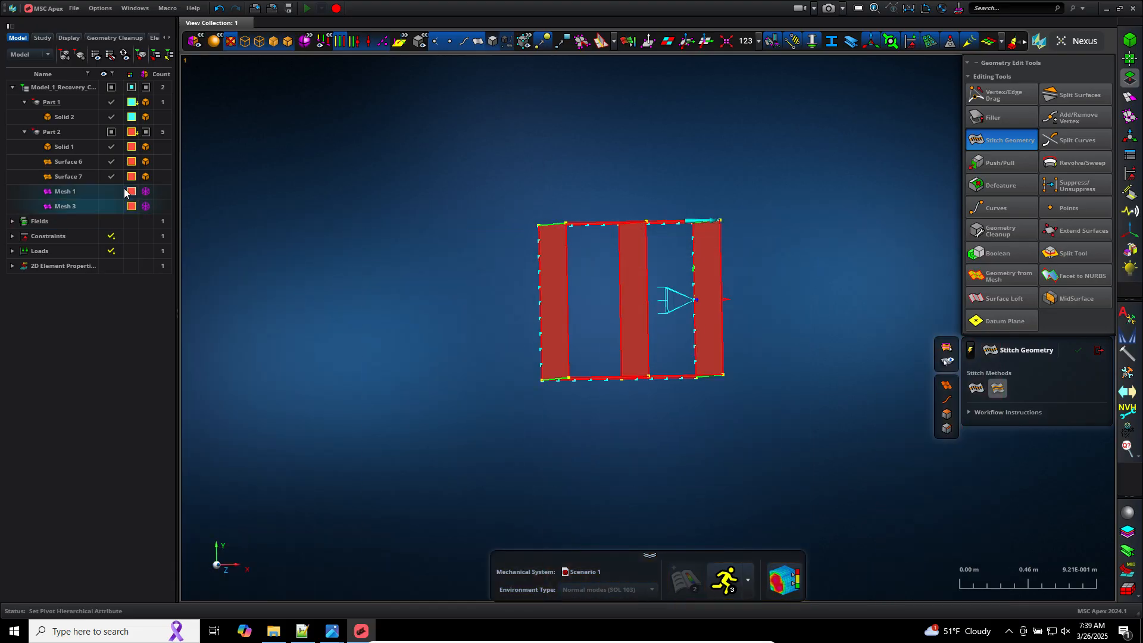
click(111, 162)
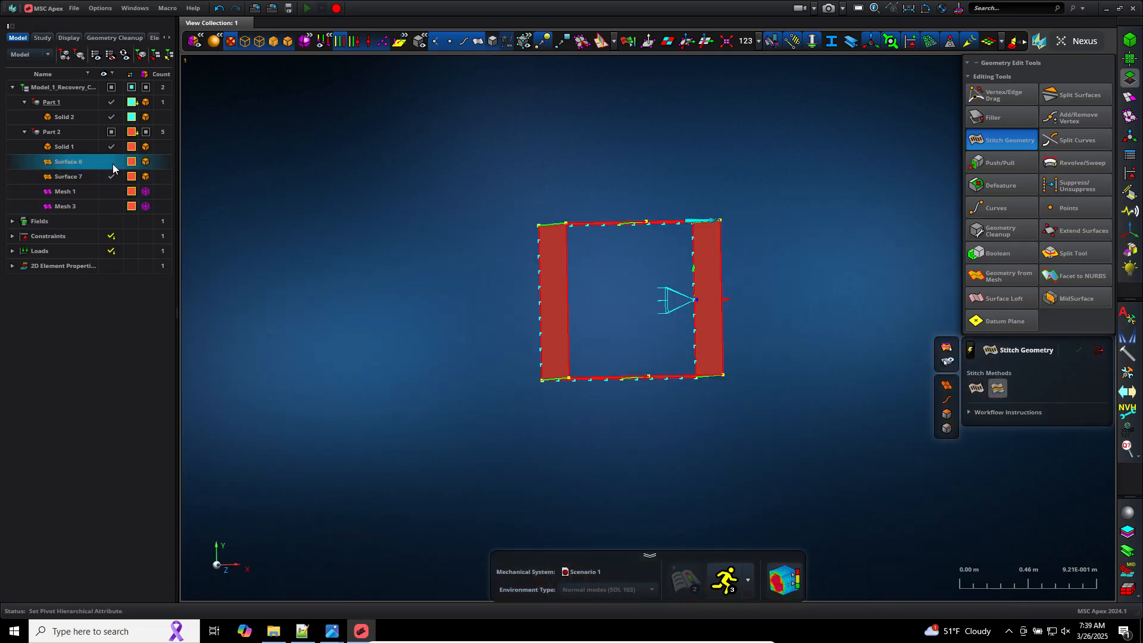
middle_drag(583, 138, 582, 149)
scroll(579, 155, up, 3)
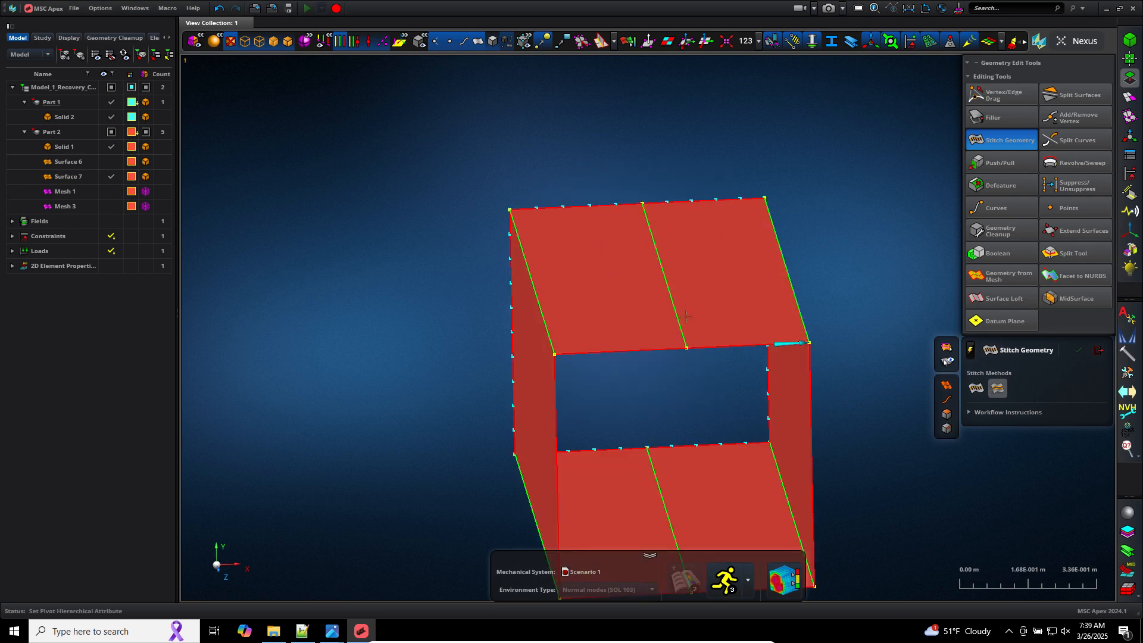
scroll(665, 226, up, 3)
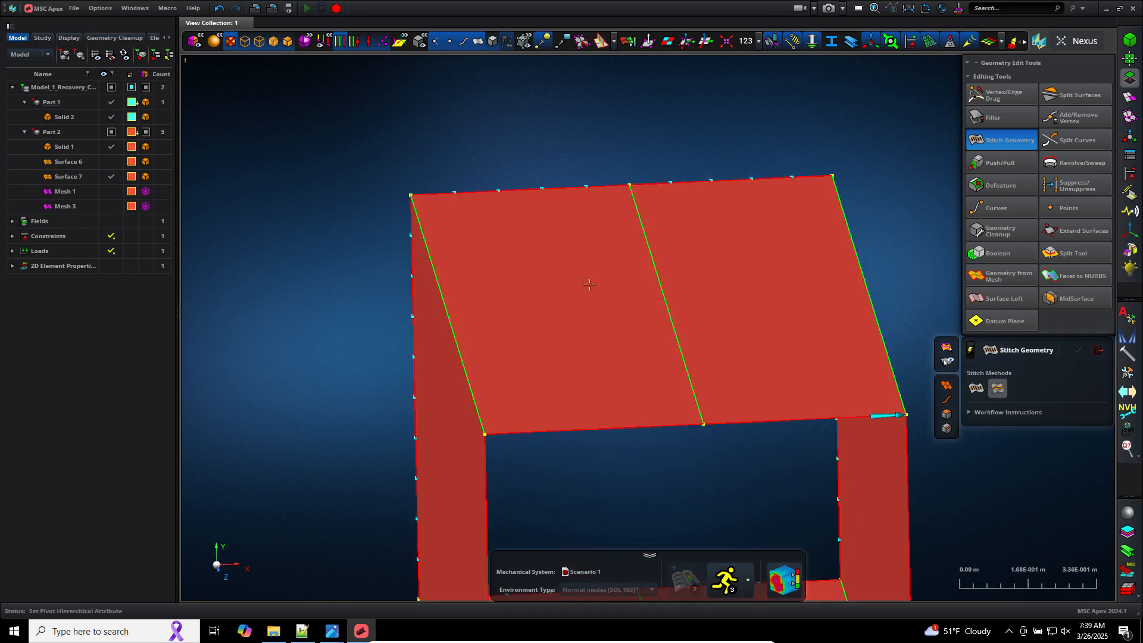
click(112, 162)
click(111, 176)
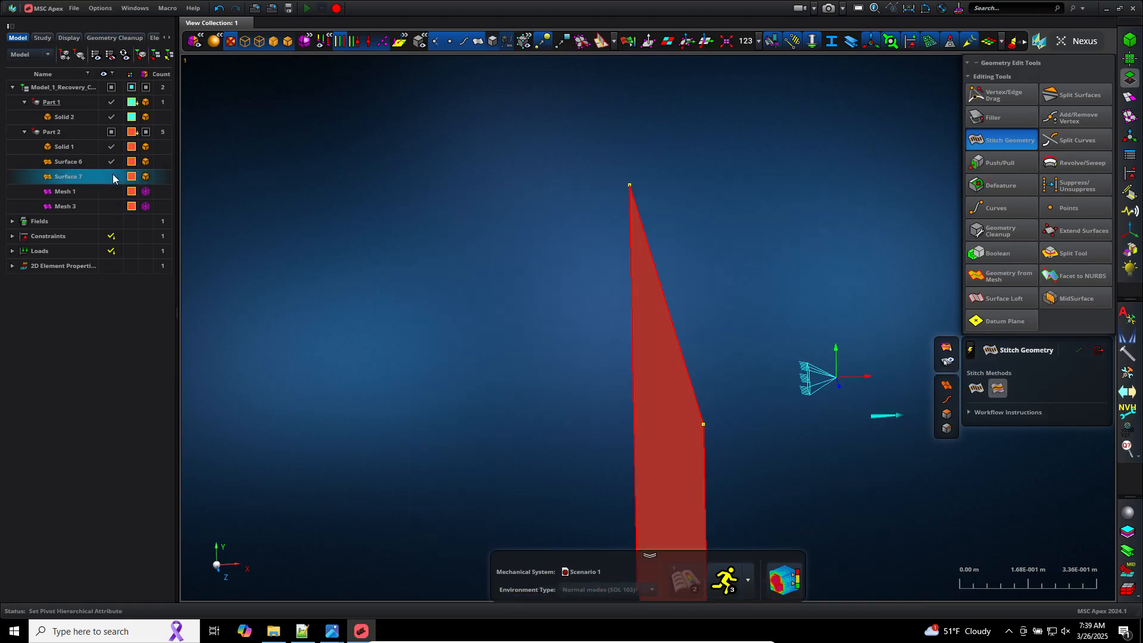
scroll(687, 339, down, 2)
scroll(655, 298, up, 5)
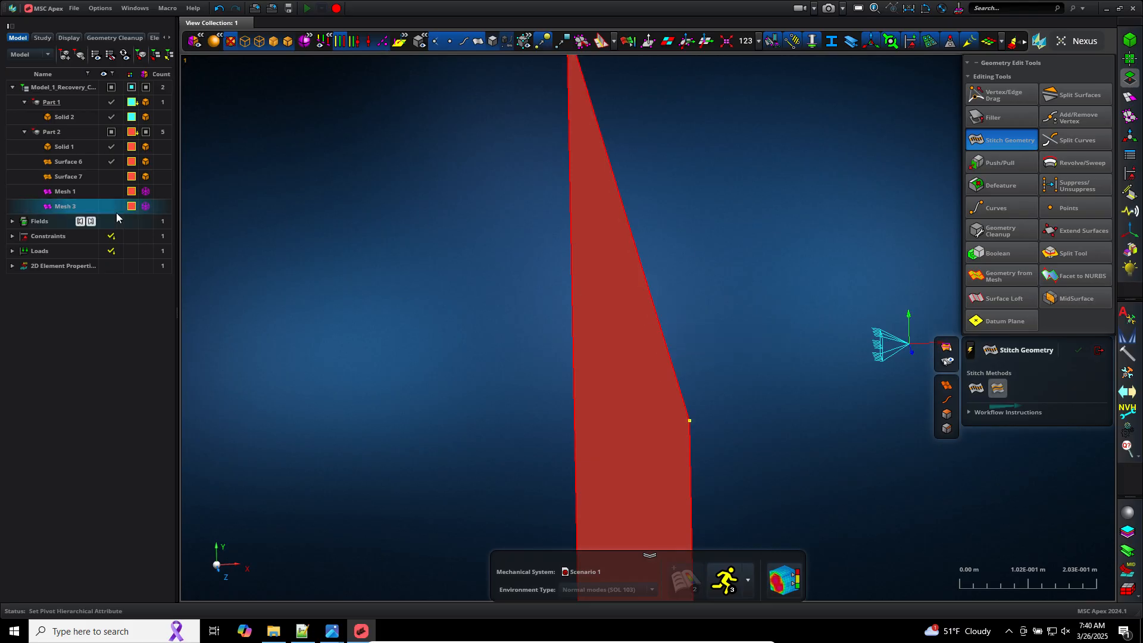
click(112, 177)
scroll(824, 386, down, 5)
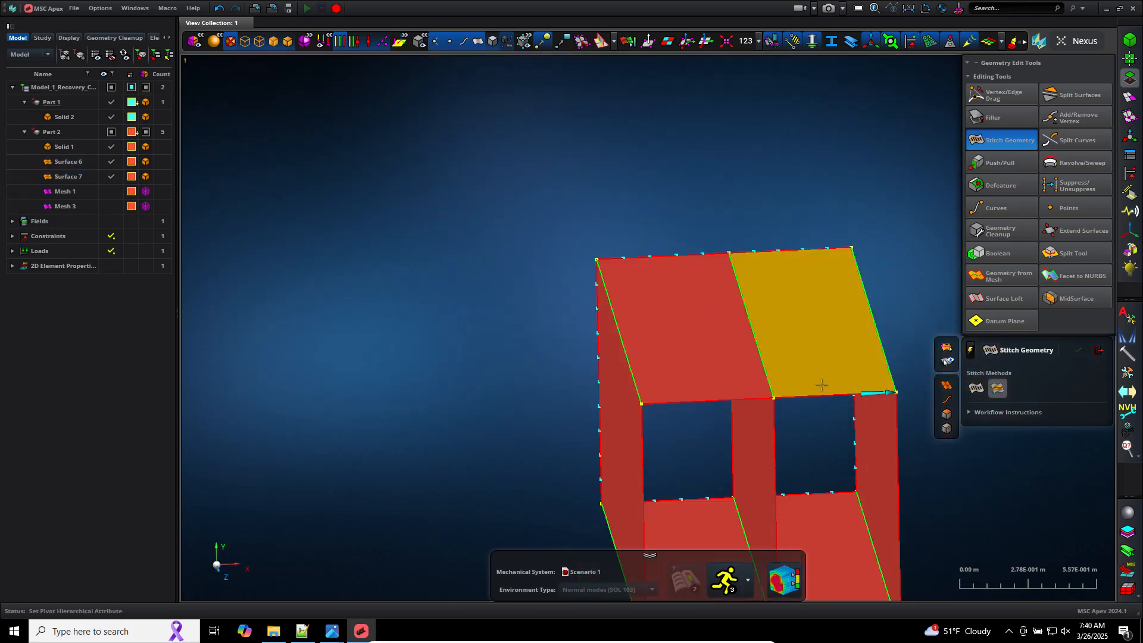
scroll(823, 442, up, 5)
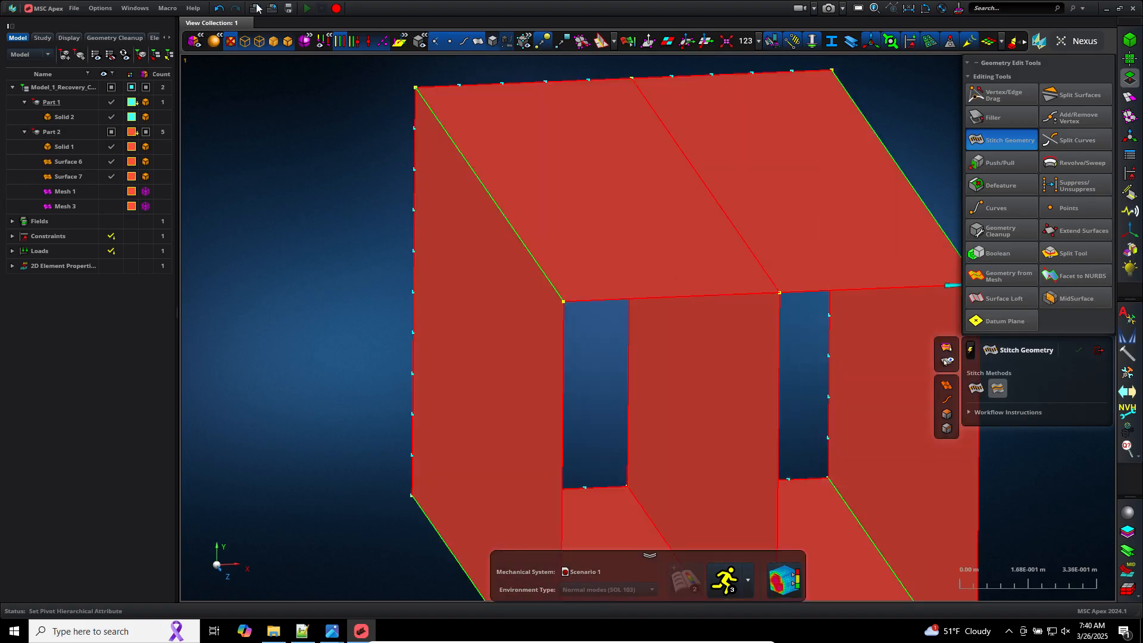
Step: Undo the unstitch operations and the earlier edge drag, restoring Surface 4 and Surface 5
click(219, 8)
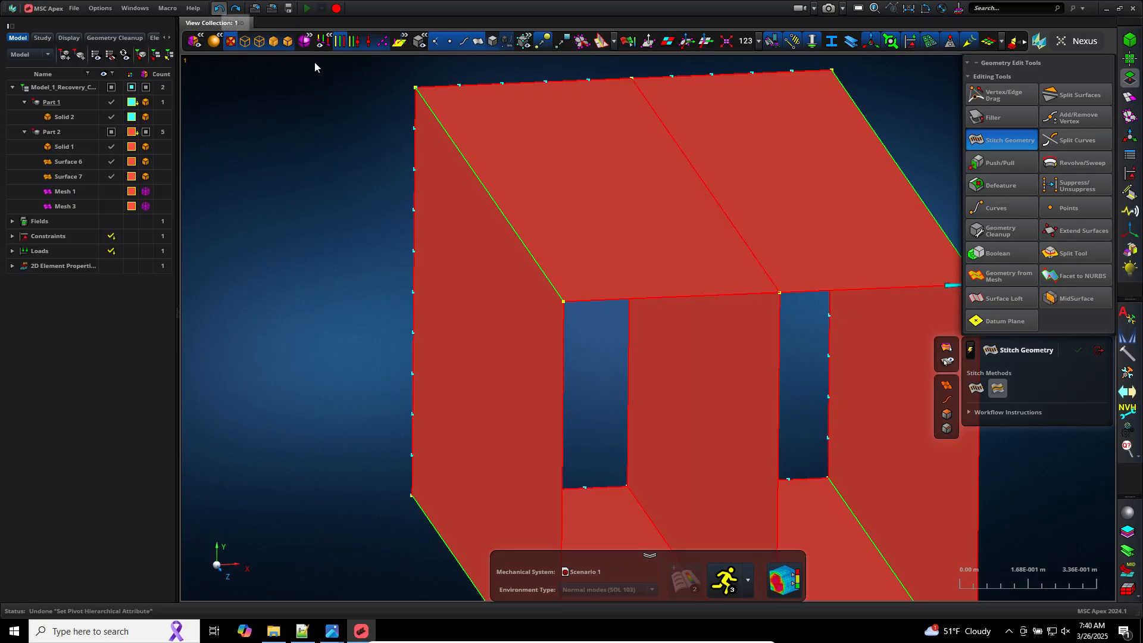
scroll(632, 214, down, 5)
middle_drag(743, 334, 742, 329)
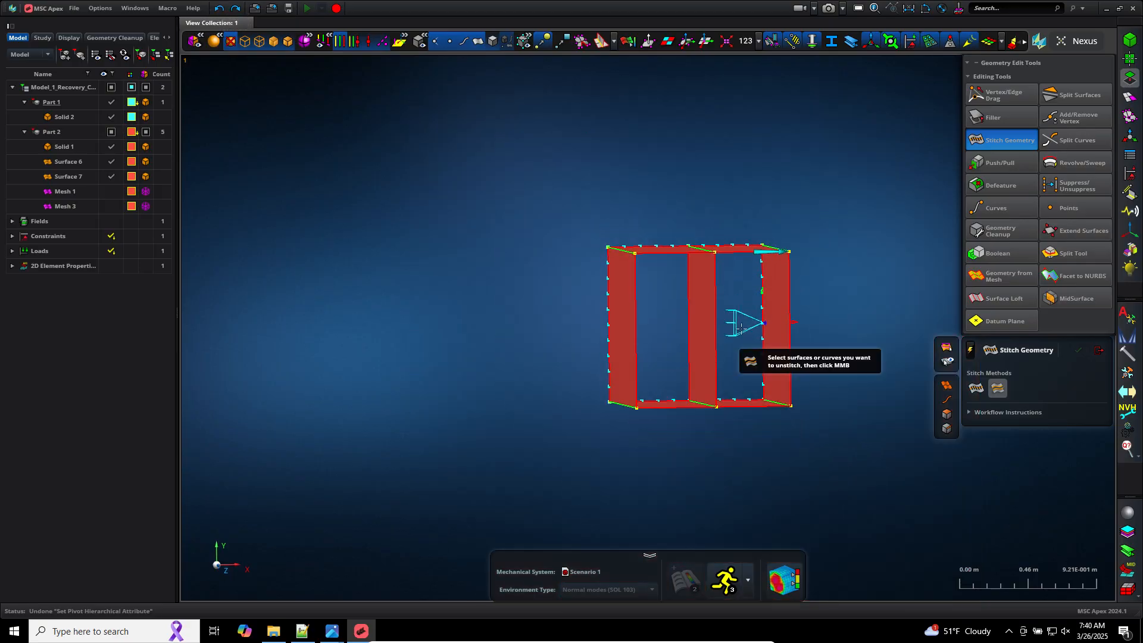
scroll(517, 166, down, 4)
click(220, 12)
click(220, 12)
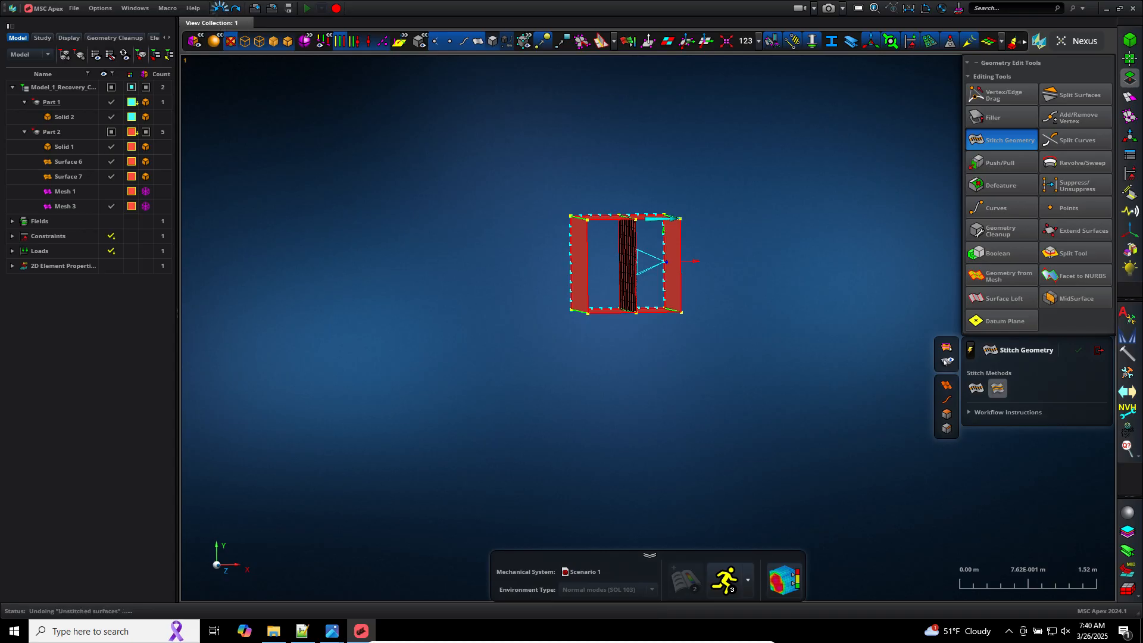
click(220, 12)
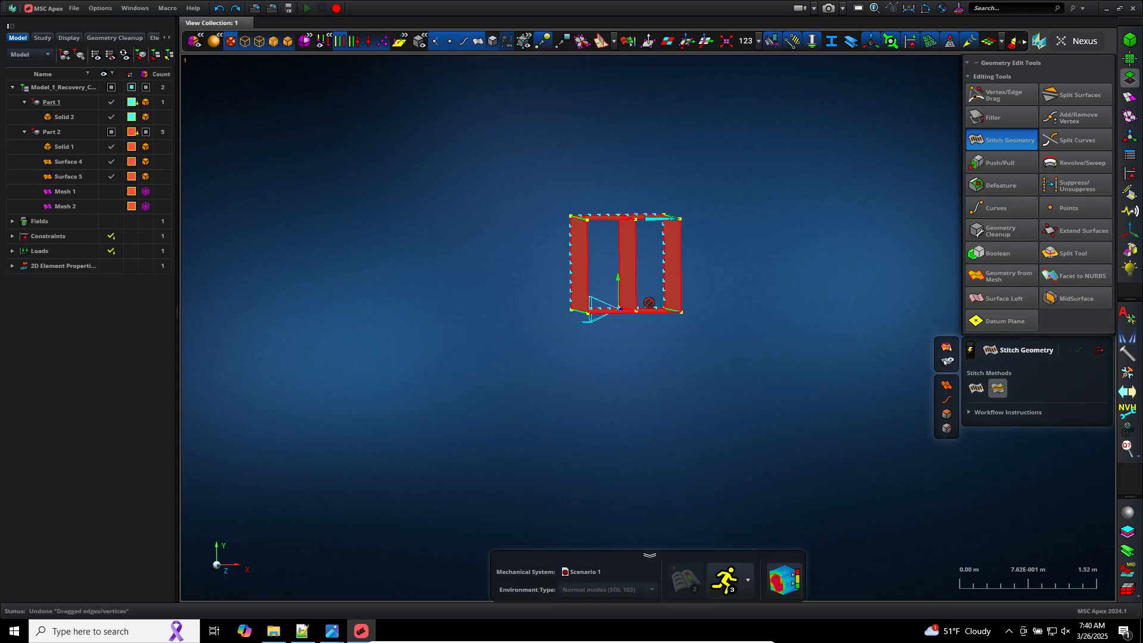
Step: Stitch Surface 4 and Surface 5 together with the Stitch Geometry surface method
scroll(634, 300, up, 10)
scroll(500, 399, up, 3)
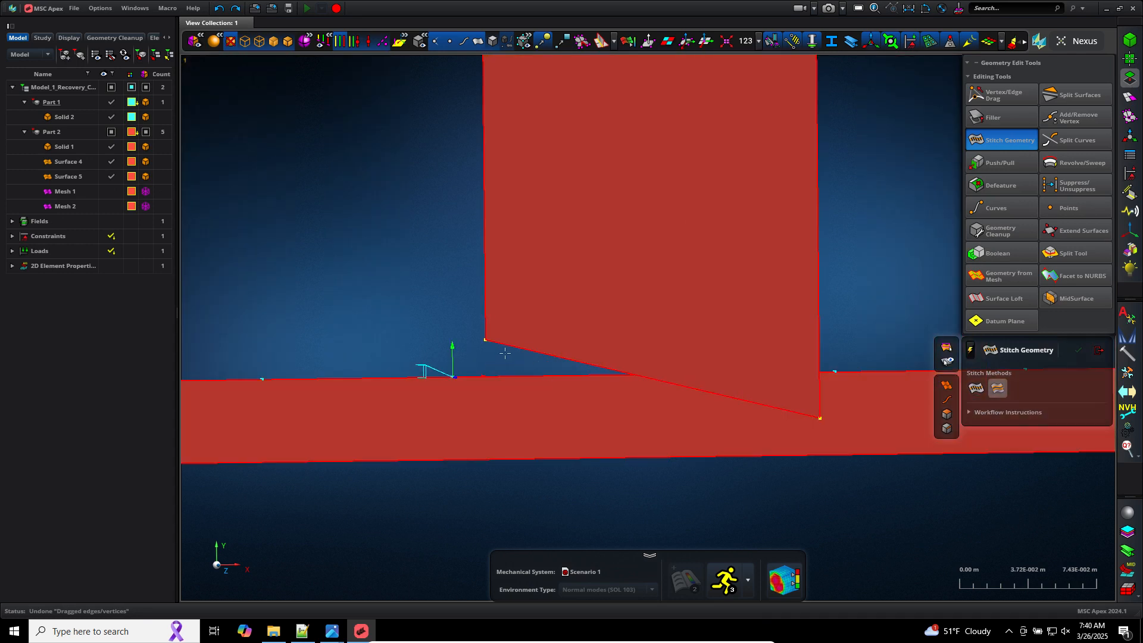
scroll(536, 366, down, 10)
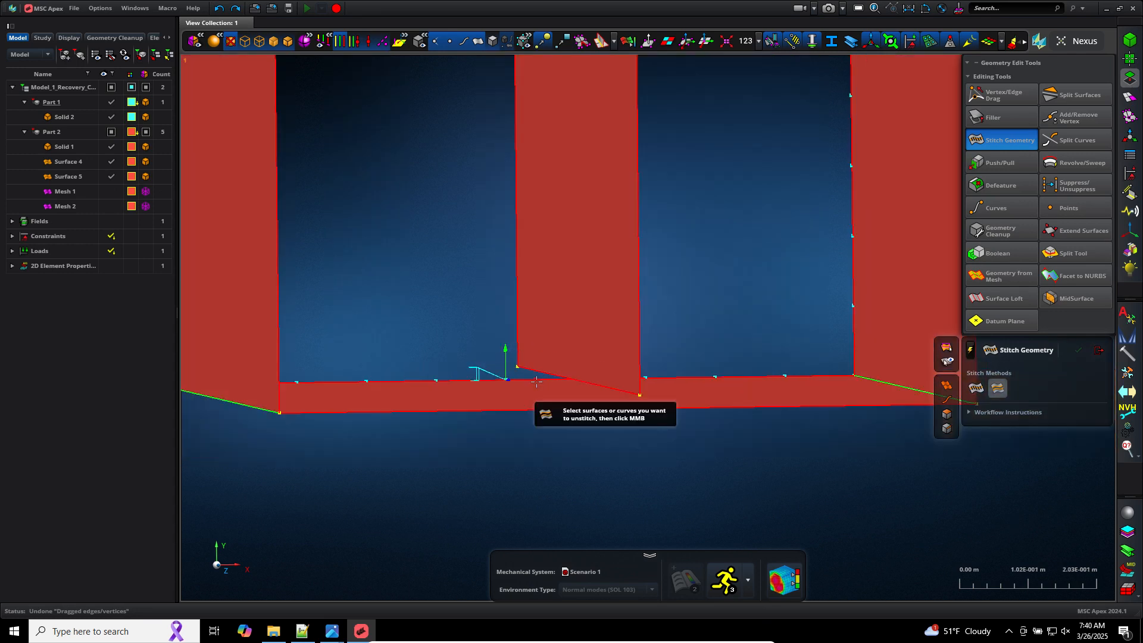
scroll(558, 220, up, 6)
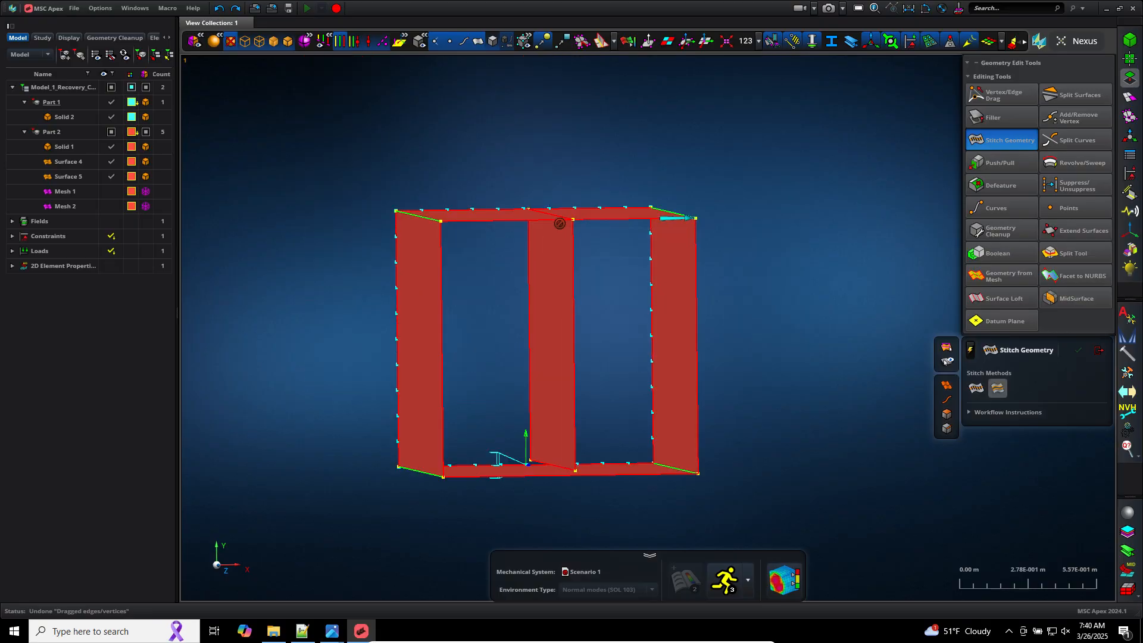
click(978, 388)
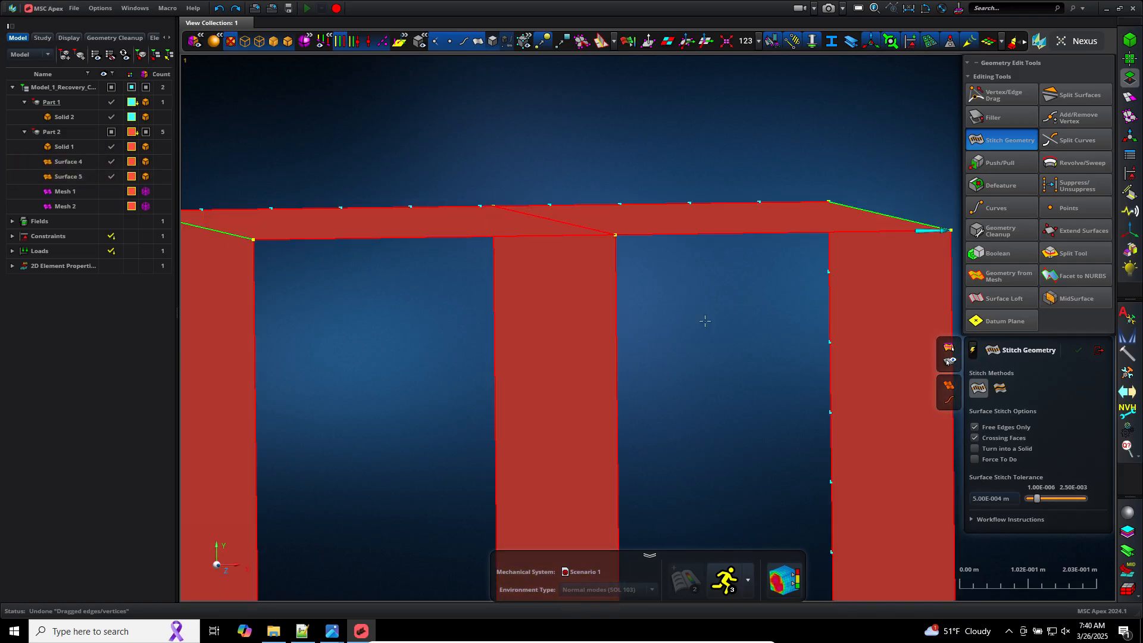
drag(705, 321, 526, 184)
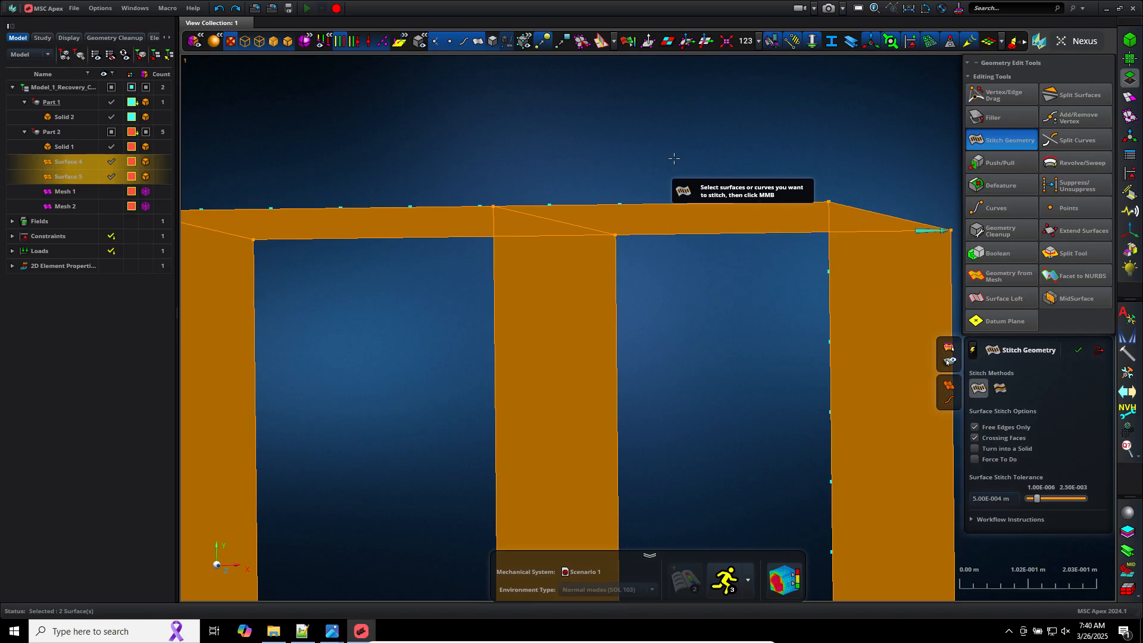
middle_click(674, 158)
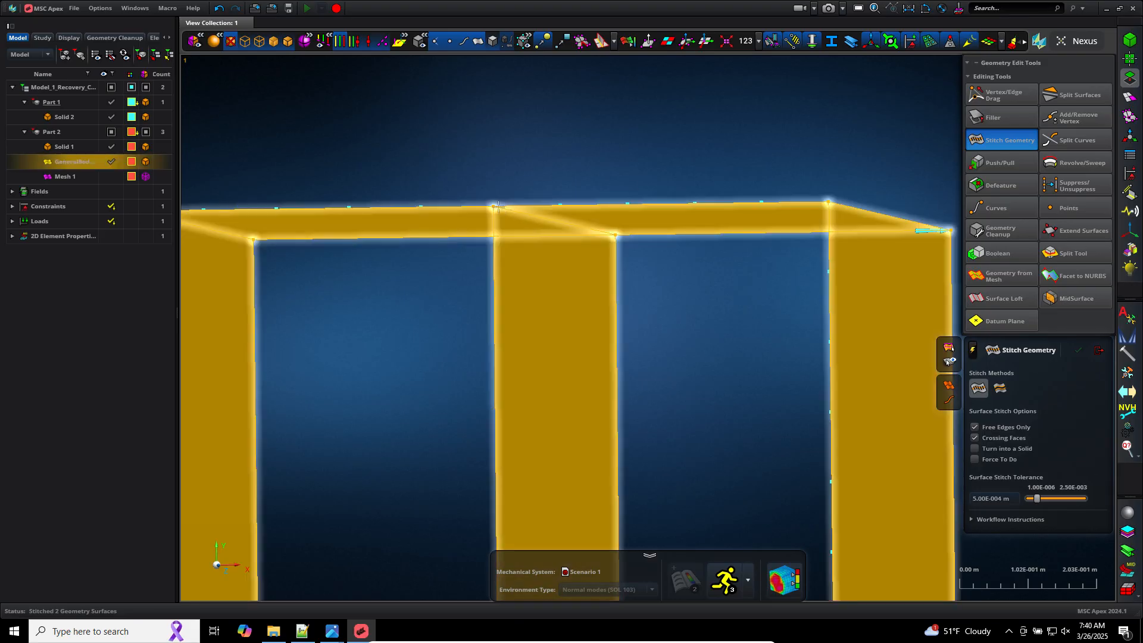
Step: Inspect the stitched joints where the plate meets the box's top and bottom
scroll(612, 238, down, 2)
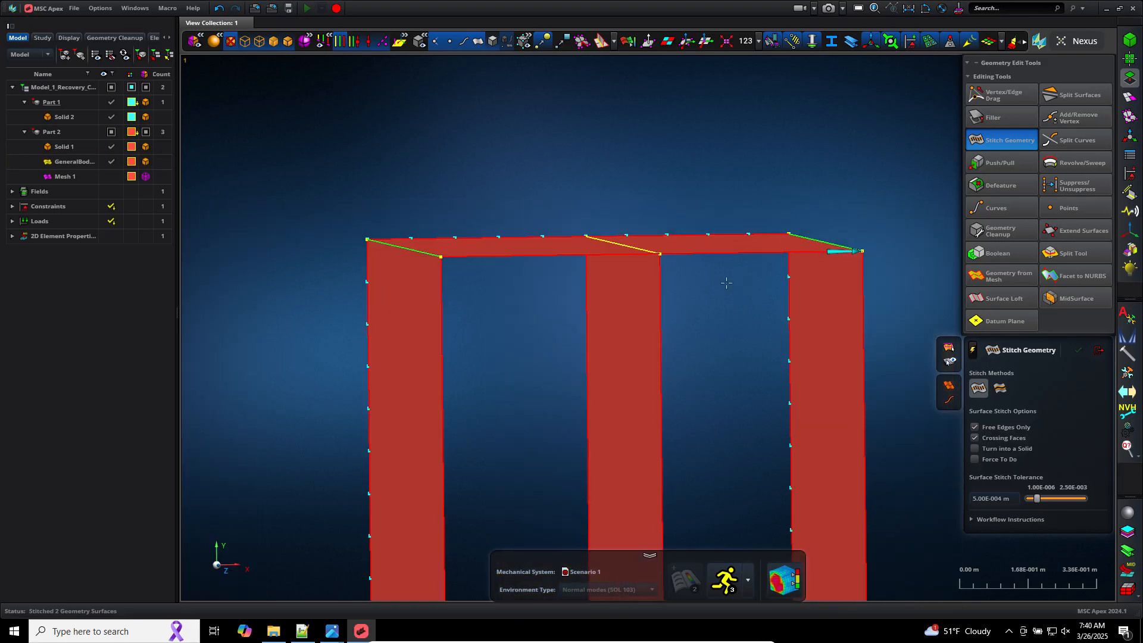
scroll(495, 229, up, 4)
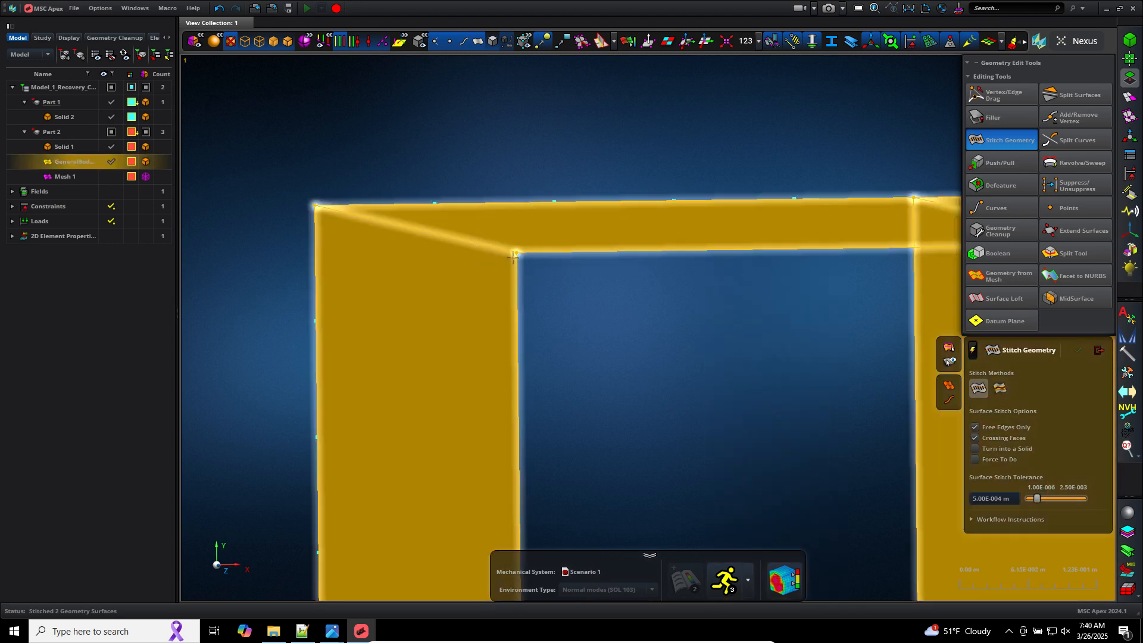
scroll(655, 310, down, 4)
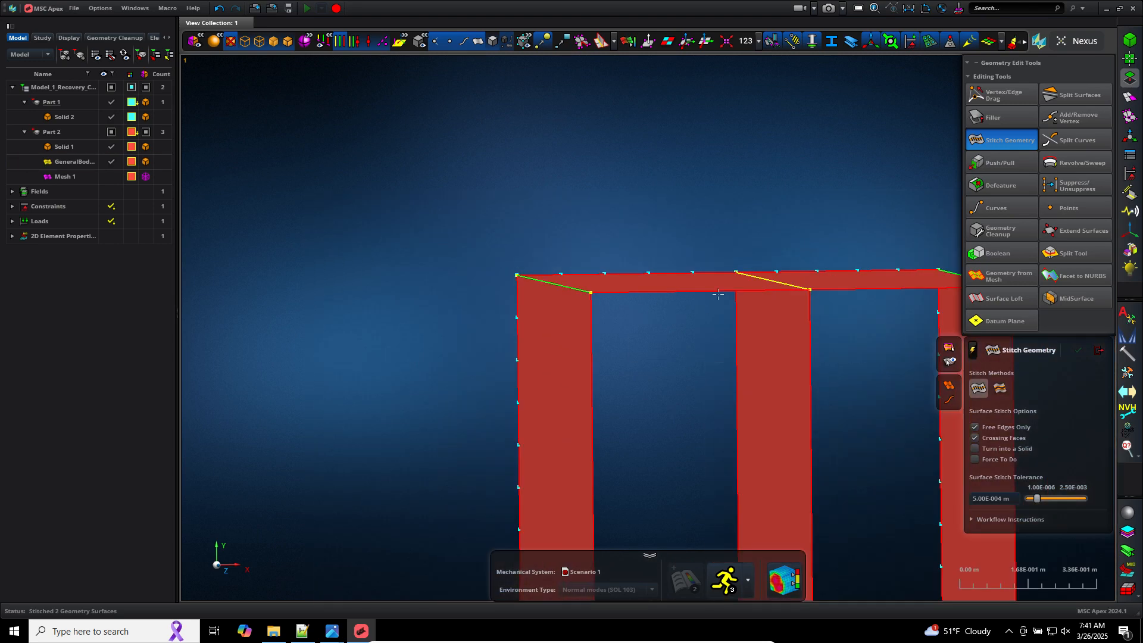
scroll(818, 304, up, 5)
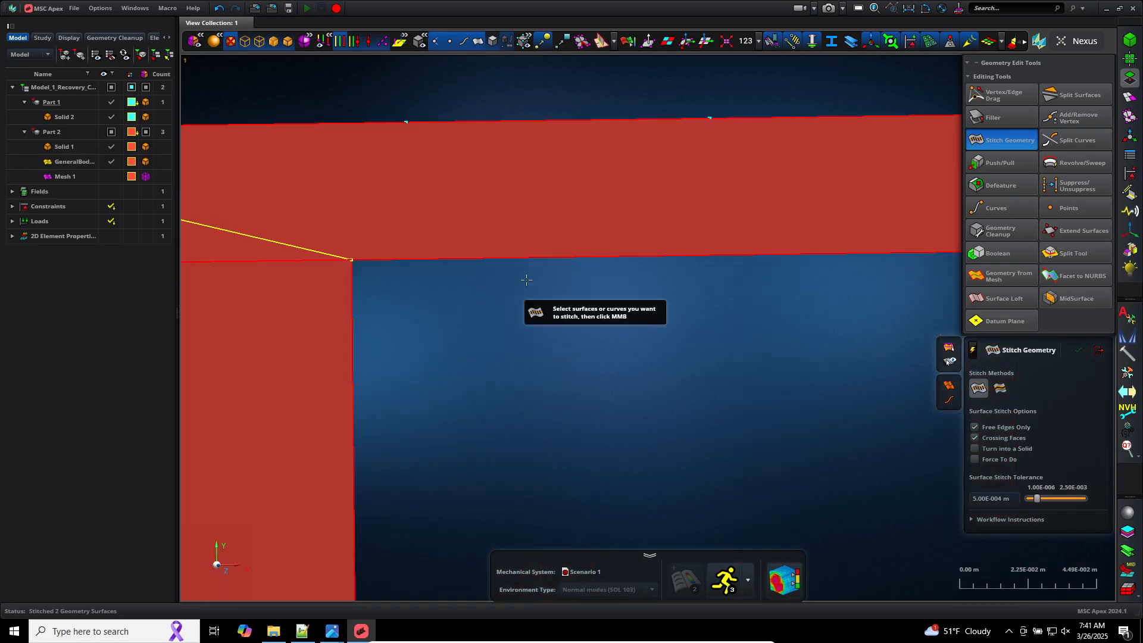
scroll(526, 280, down, 4)
middle_drag(284, 187, 514, 178)
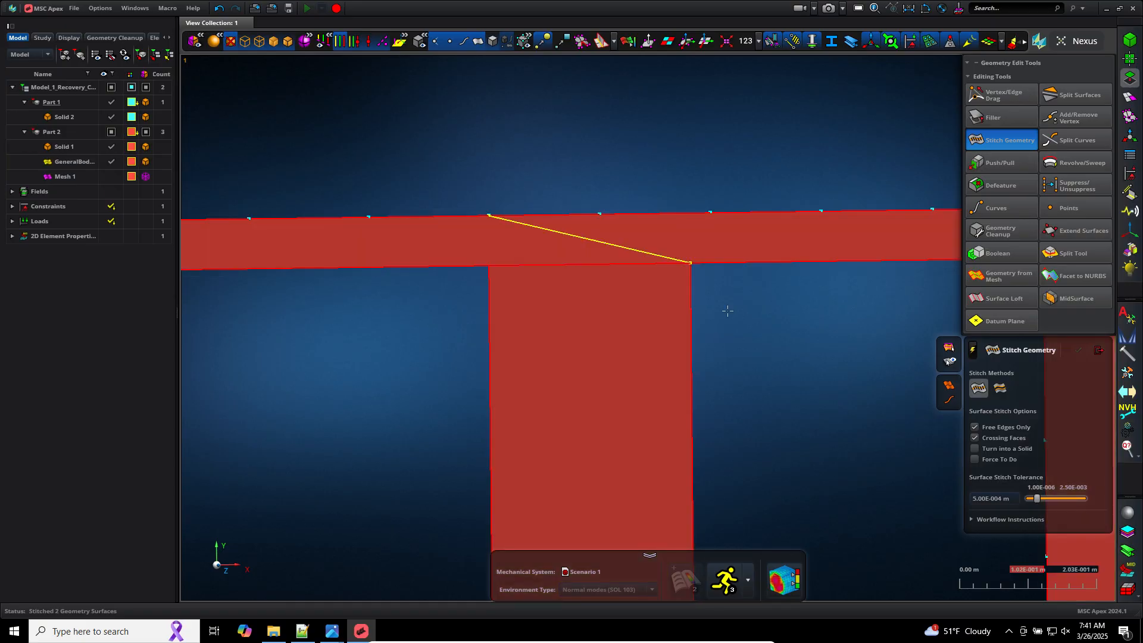
scroll(727, 312, down, 10)
scroll(723, 483, up, 8)
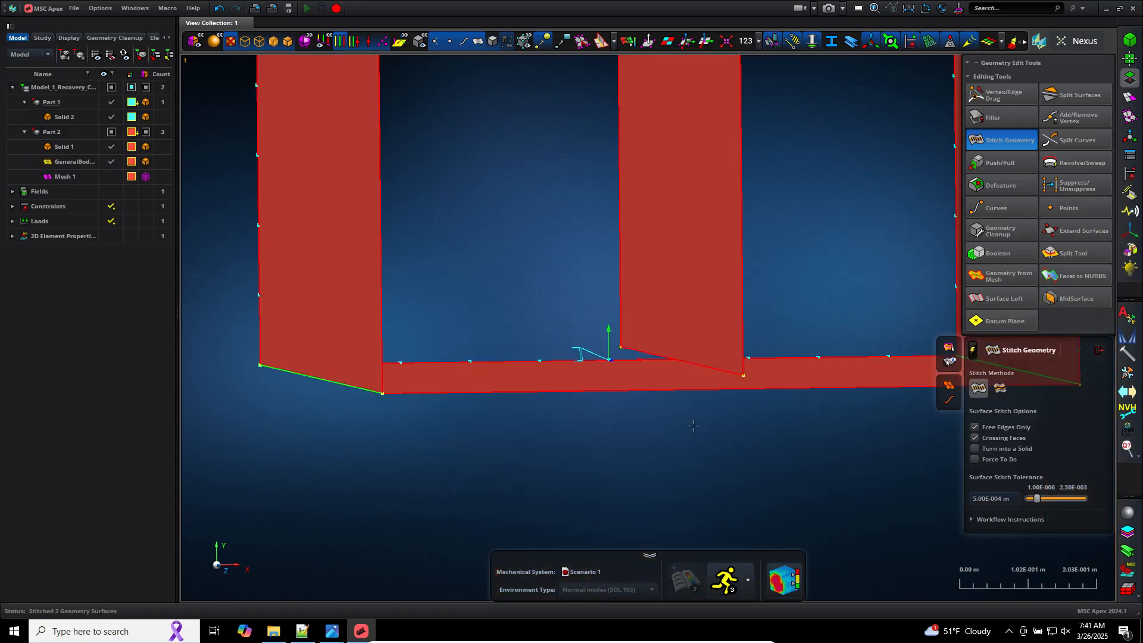
scroll(693, 426, down, 5)
scroll(713, 155, up, 8)
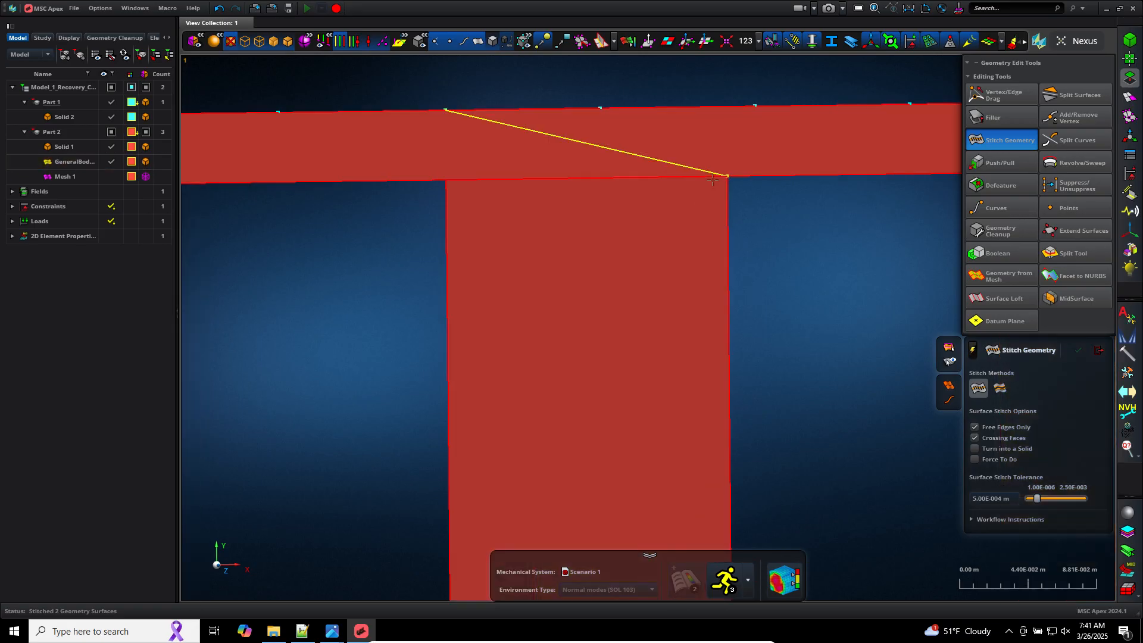
scroll(713, 179, up, 4)
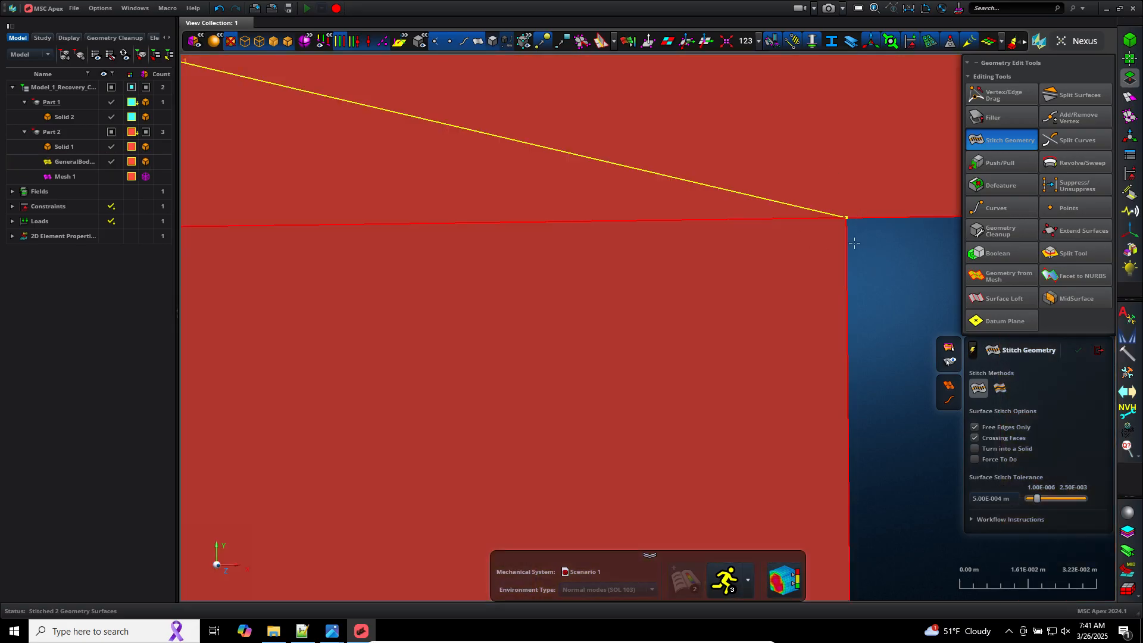
scroll(847, 237, down, 8)
scroll(847, 238, down, 3)
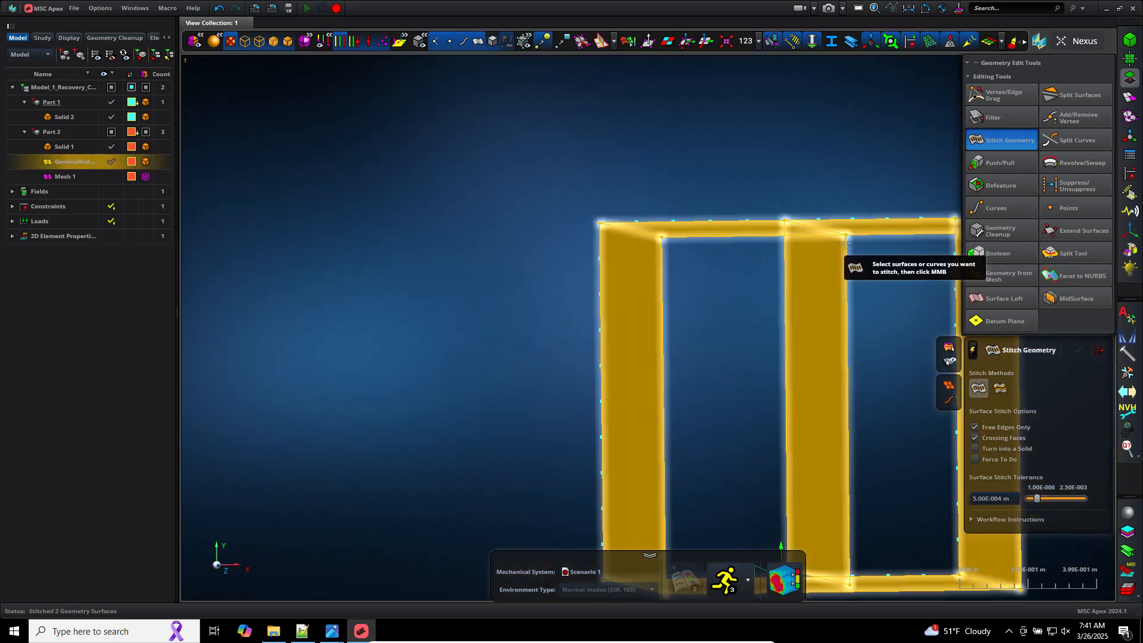
Step: Drag the plate's lower corner vertex down onto the box's bottom edge with Vertex/Edge Drag
scroll(845, 244, down, 3)
scroll(850, 480, up, 5)
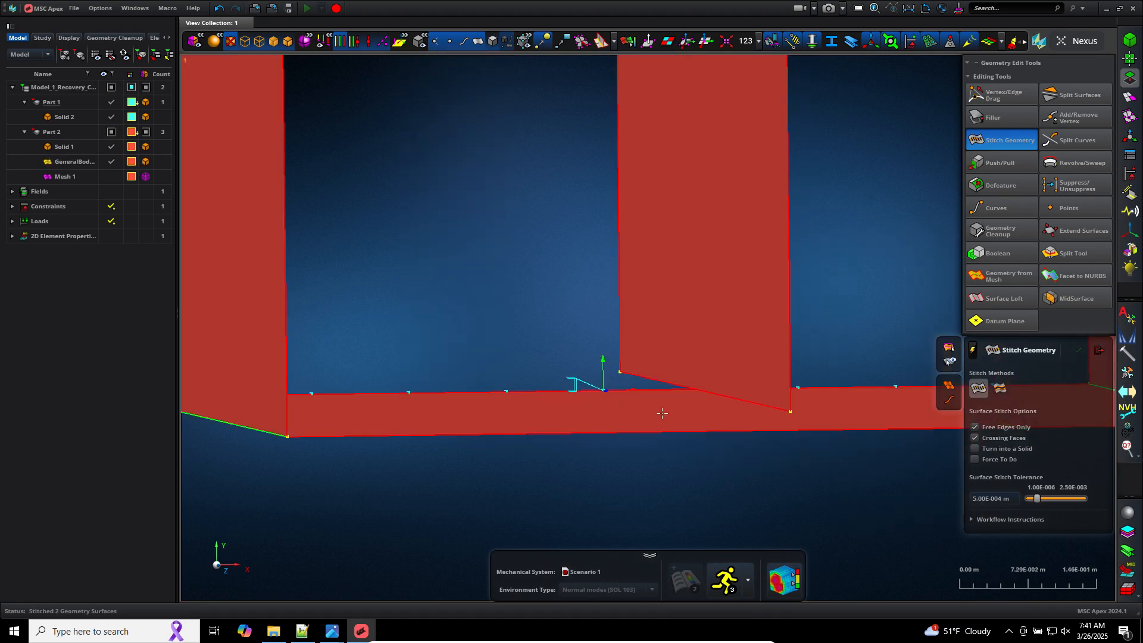
scroll(714, 405, up, 2)
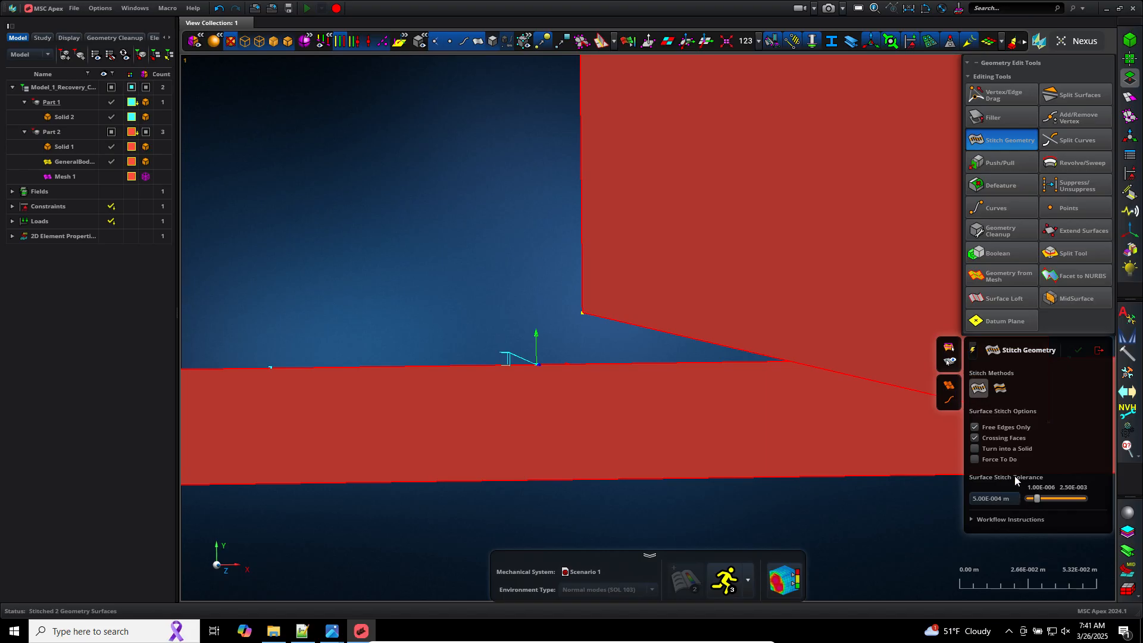
double_click(1005, 505)
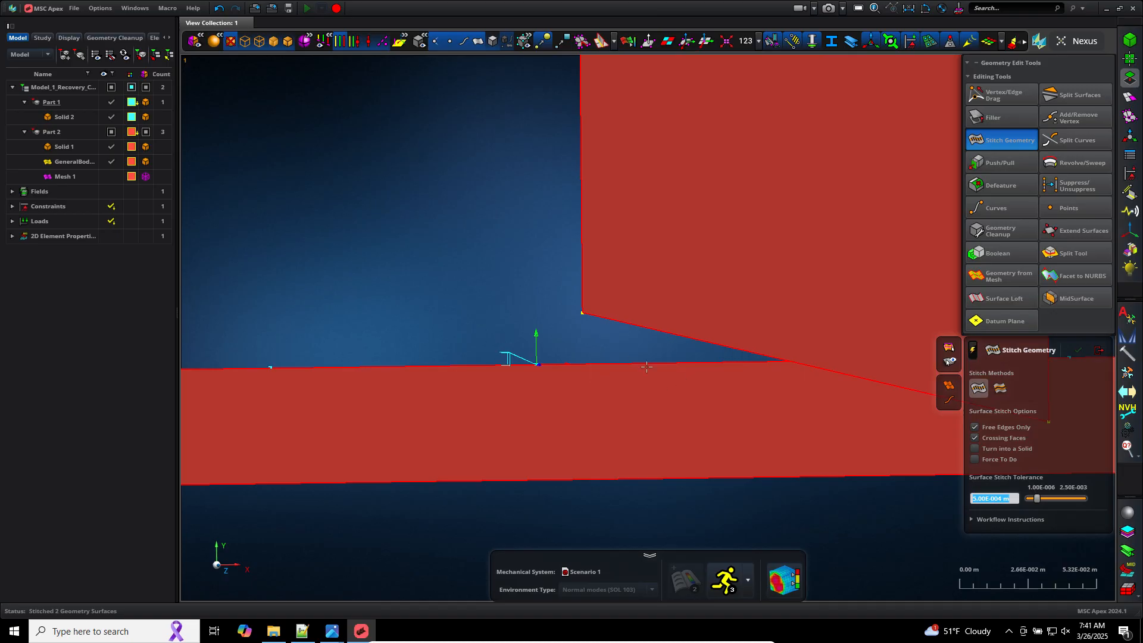
click(1008, 99)
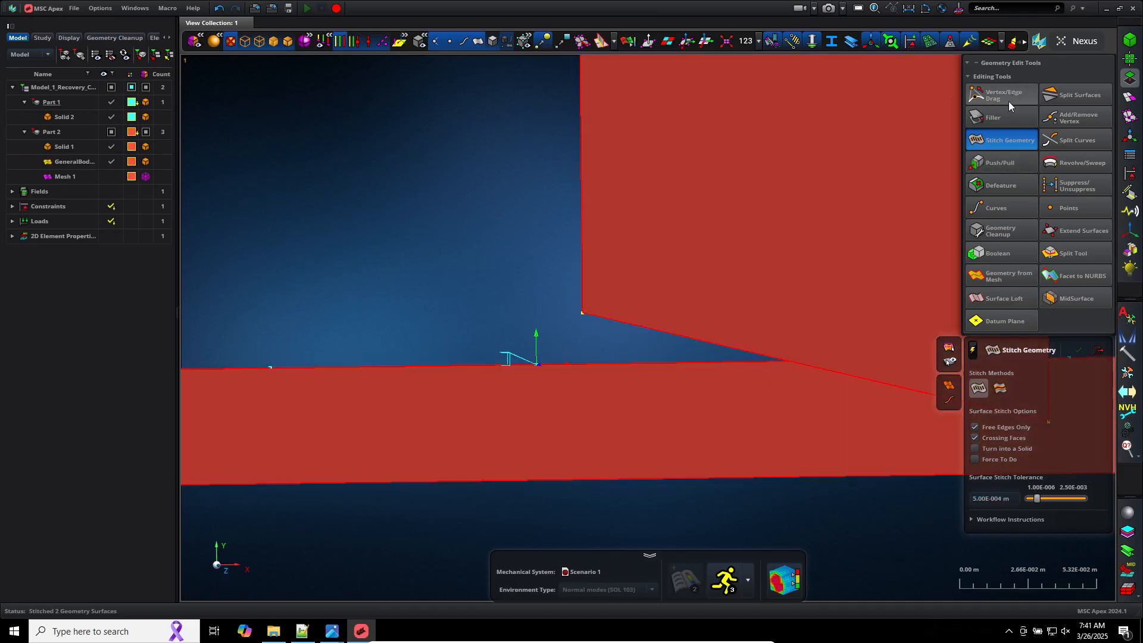
key(Escape)
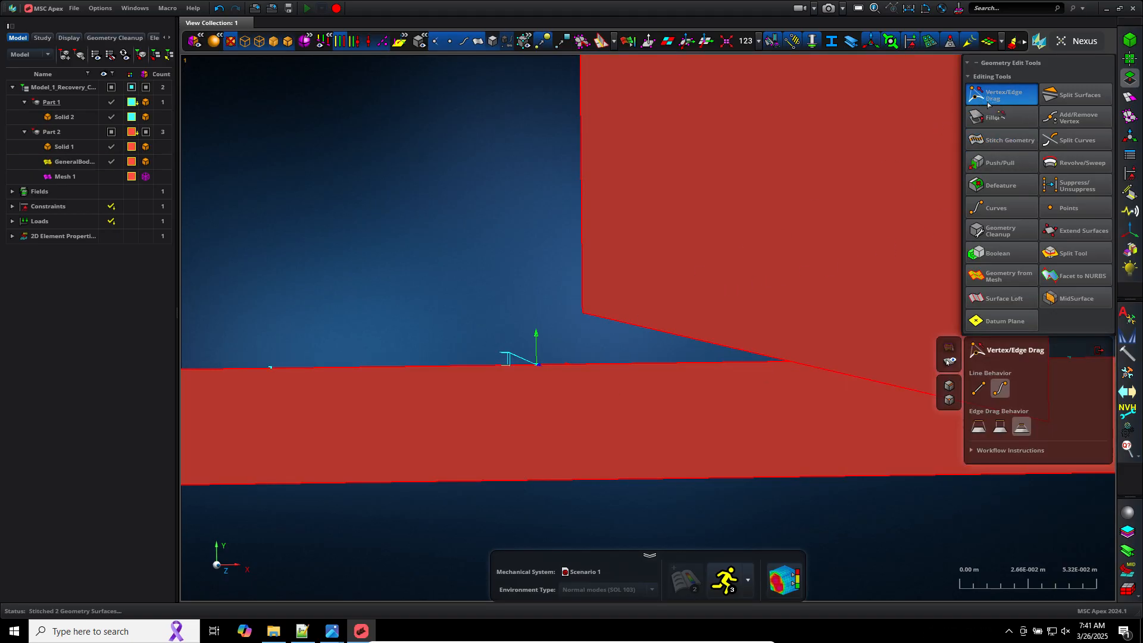
scroll(545, 305, down, 5)
scroll(744, 381, up, 5)
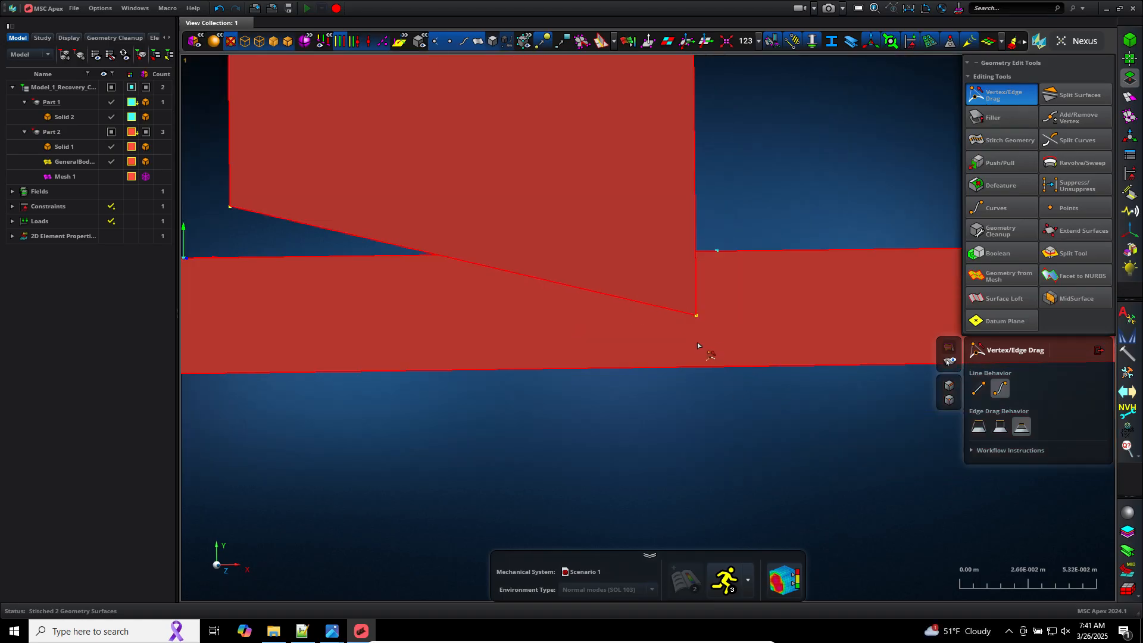
click(696, 316)
drag(696, 316, 698, 365)
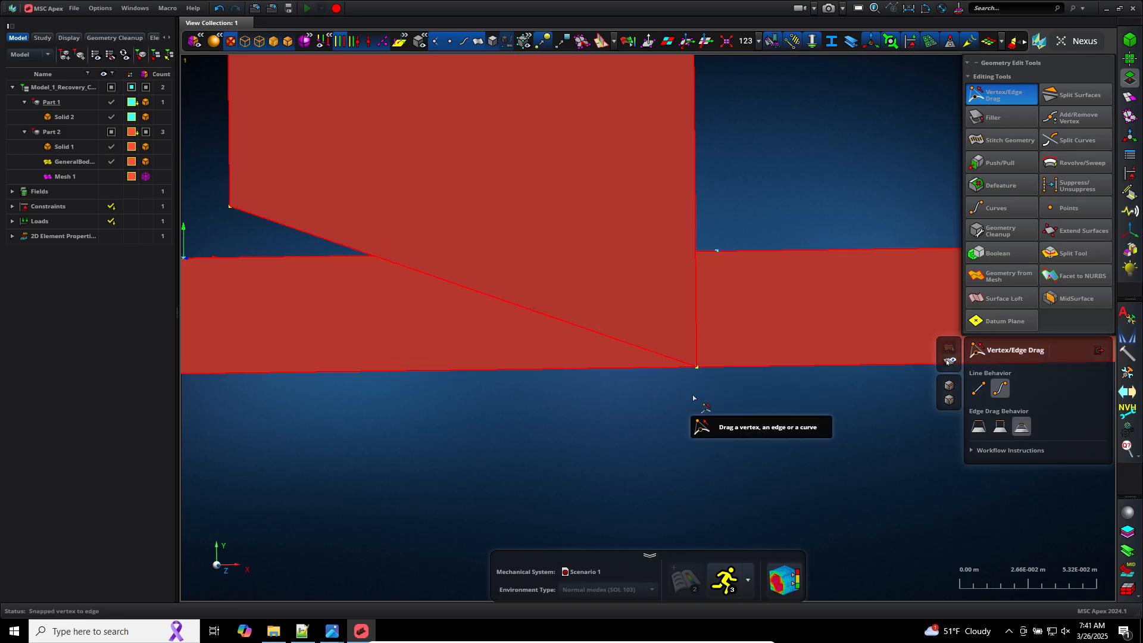
Step: Snap the plate's other lower vertex onto the adjoining box edge
scroll(695, 393, down, 3)
scroll(340, 289, up, 3)
scroll(678, 317, down, 2)
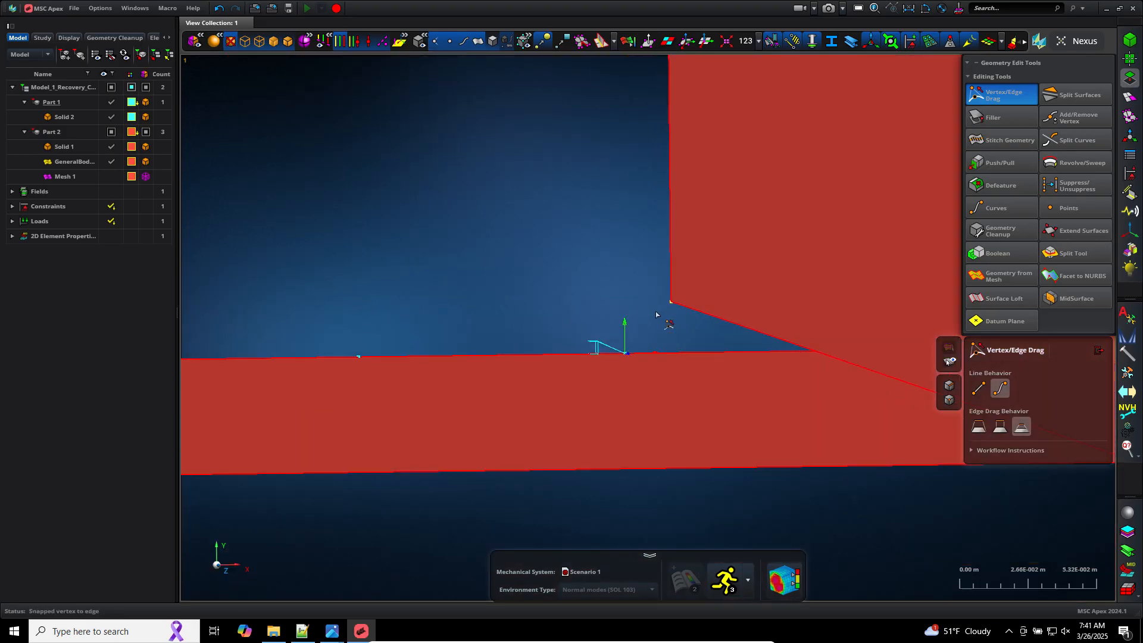
click(671, 304)
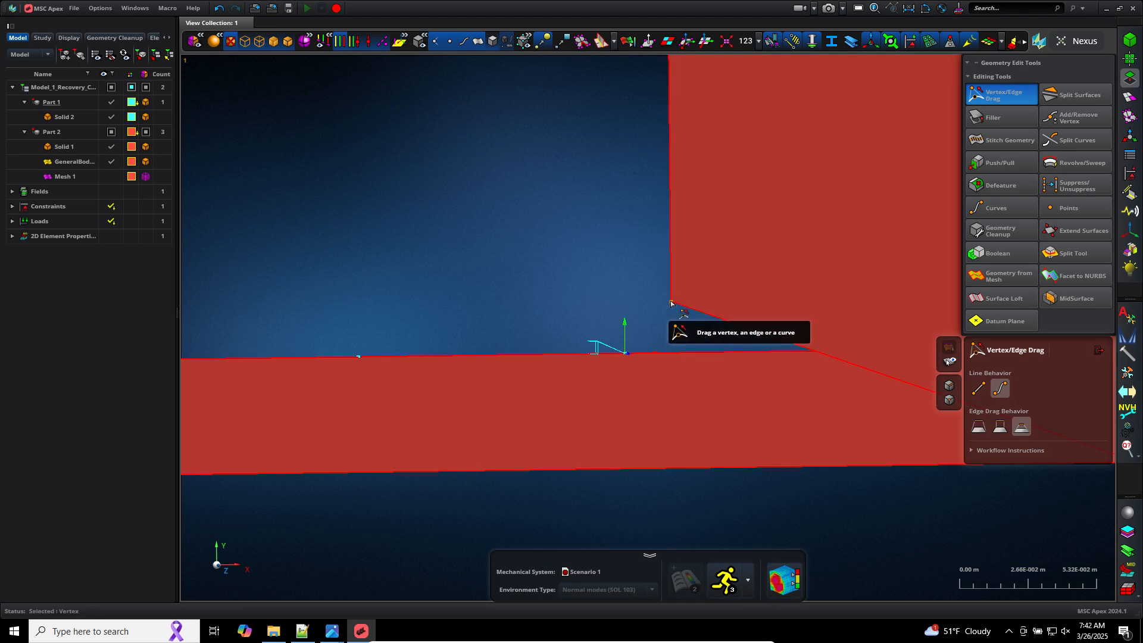
click(669, 340)
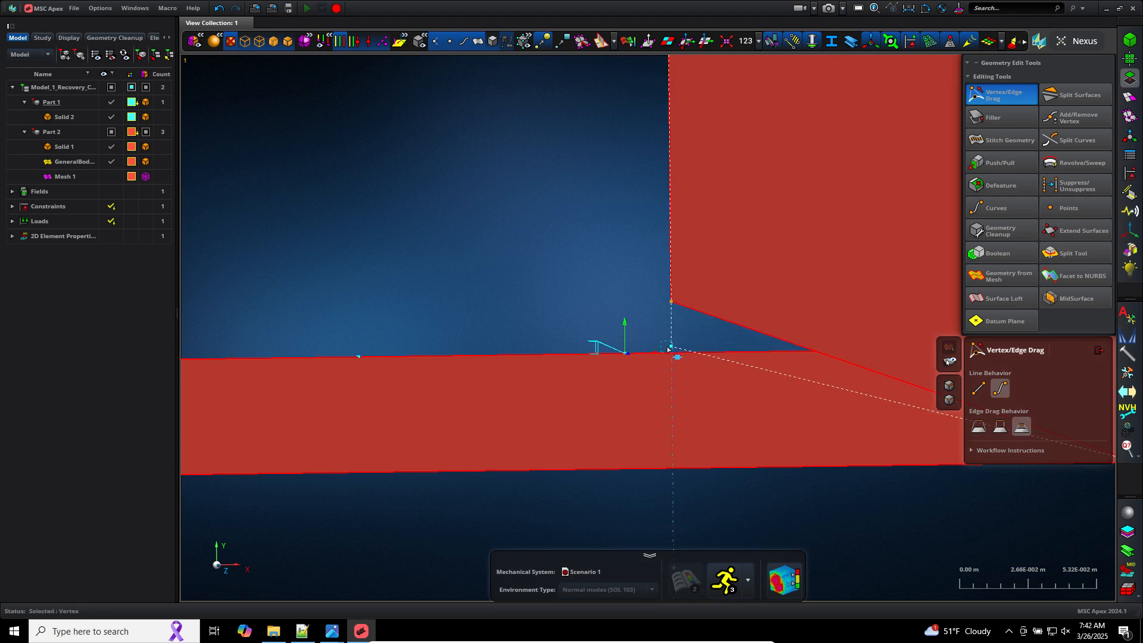
drag(668, 352, 669, 352)
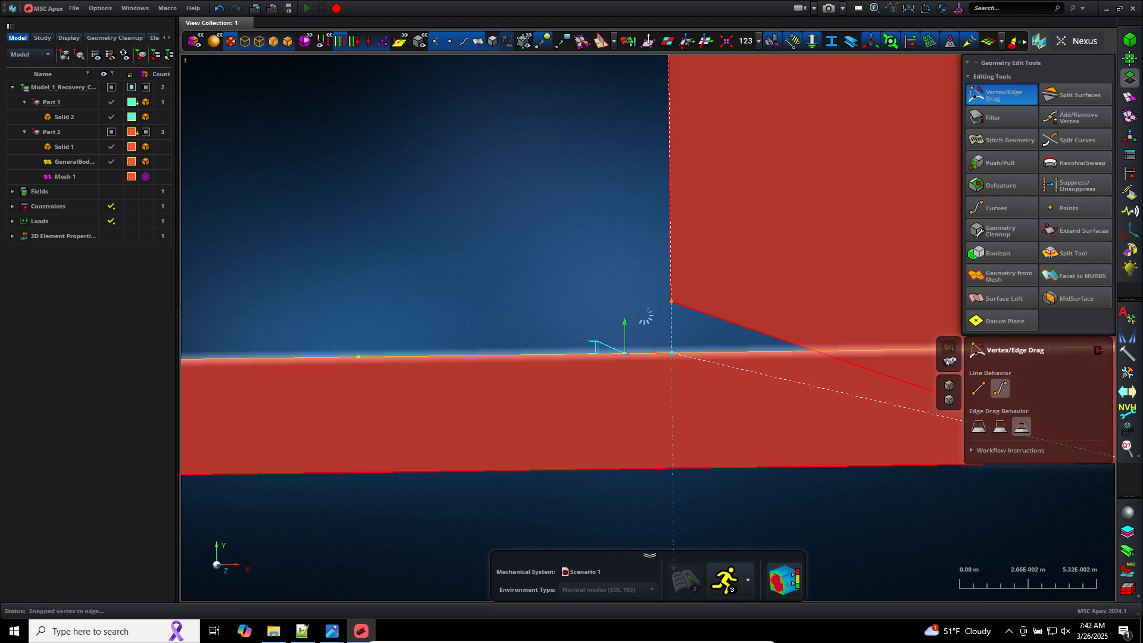
Step: Zoom out over the repaired joint and close the Vertex/Edge Drag tool
scroll(594, 303, down, 5)
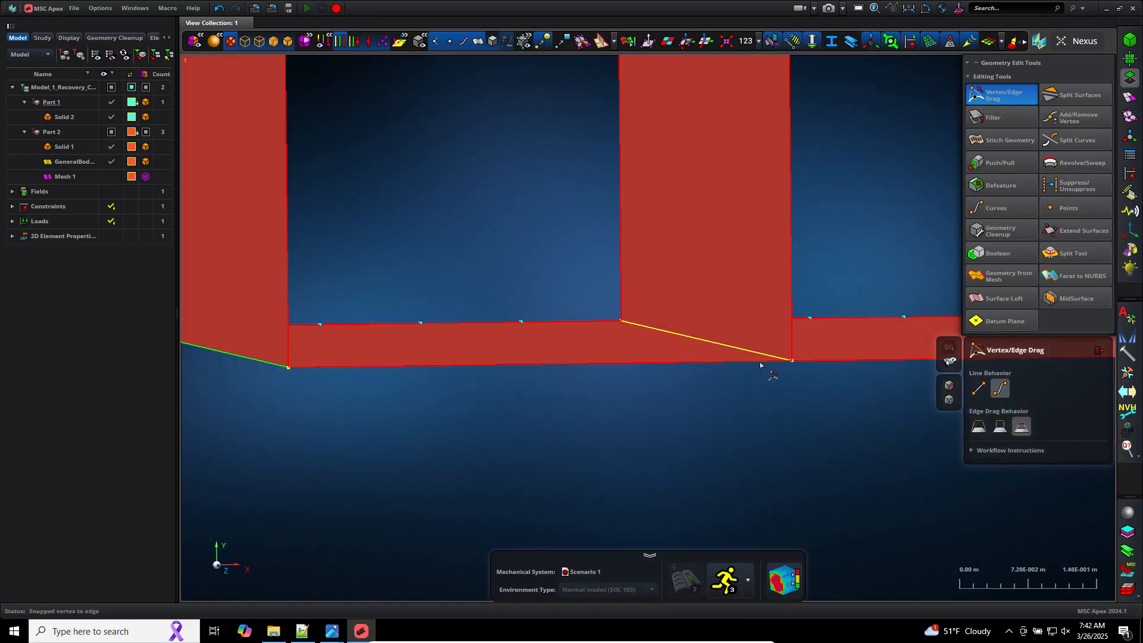
scroll(760, 364, up, 3)
scroll(700, 403, down, 6)
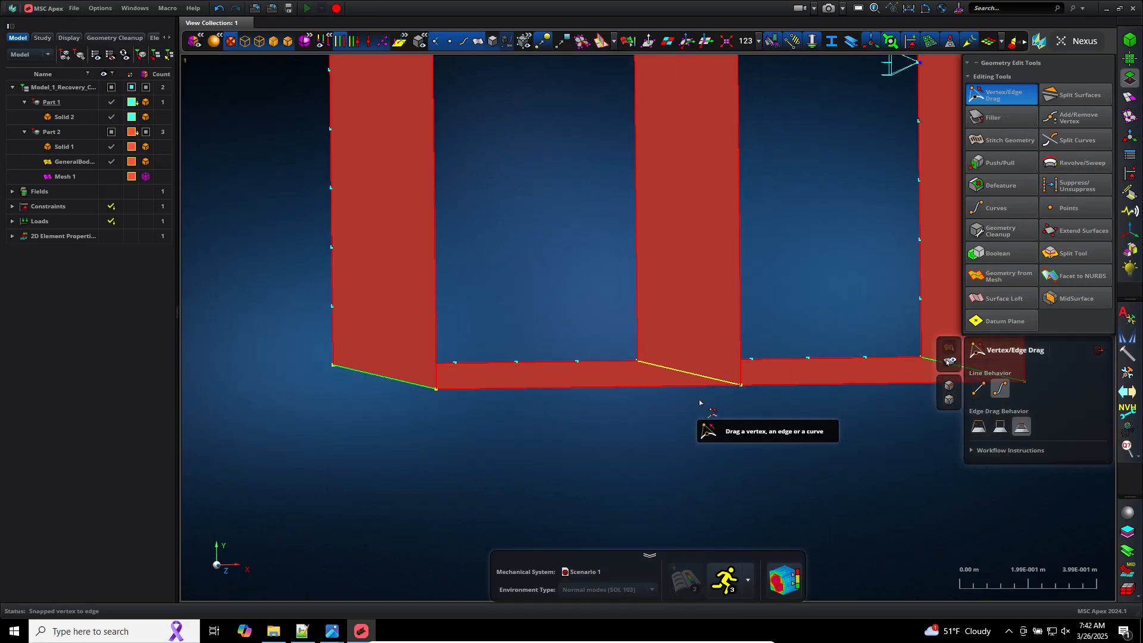
scroll(745, 320, down, 3)
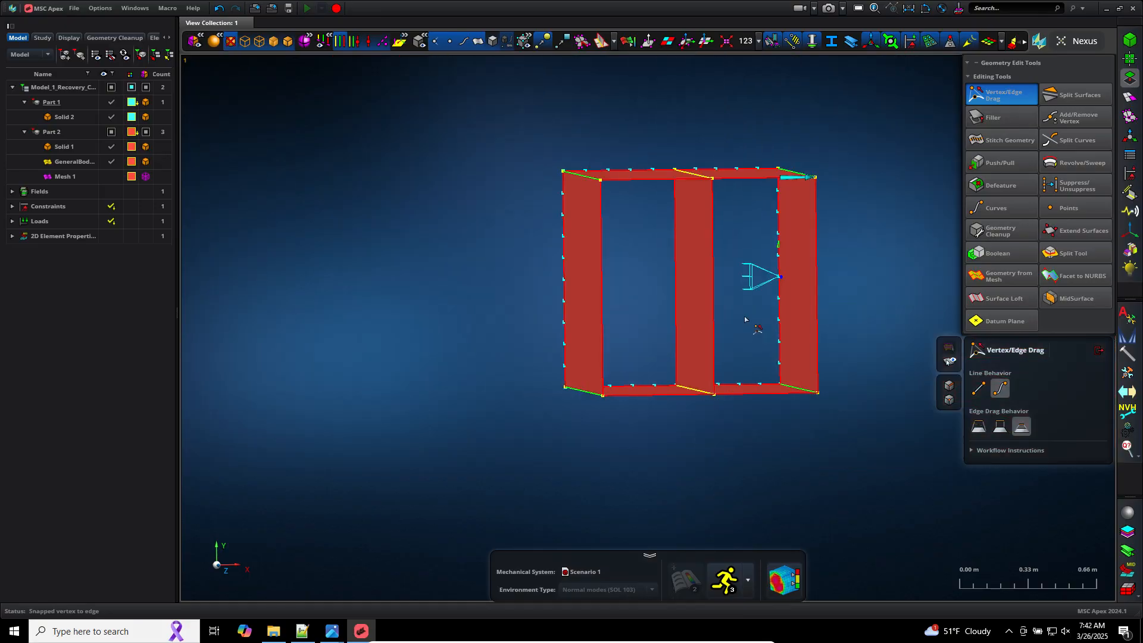
click(1094, 356)
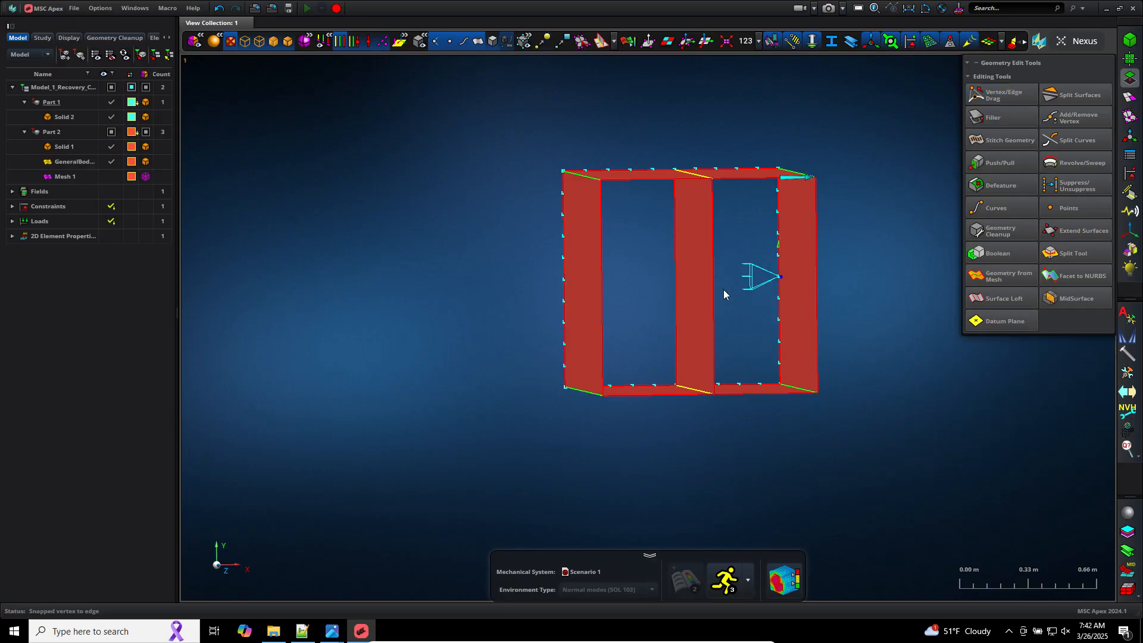
Step: Orbit and zoom around the box to inspect the plate's repaired connections
scroll(724, 292, up, 5)
scroll(724, 291, down, 5)
scroll(717, 291, up, 3)
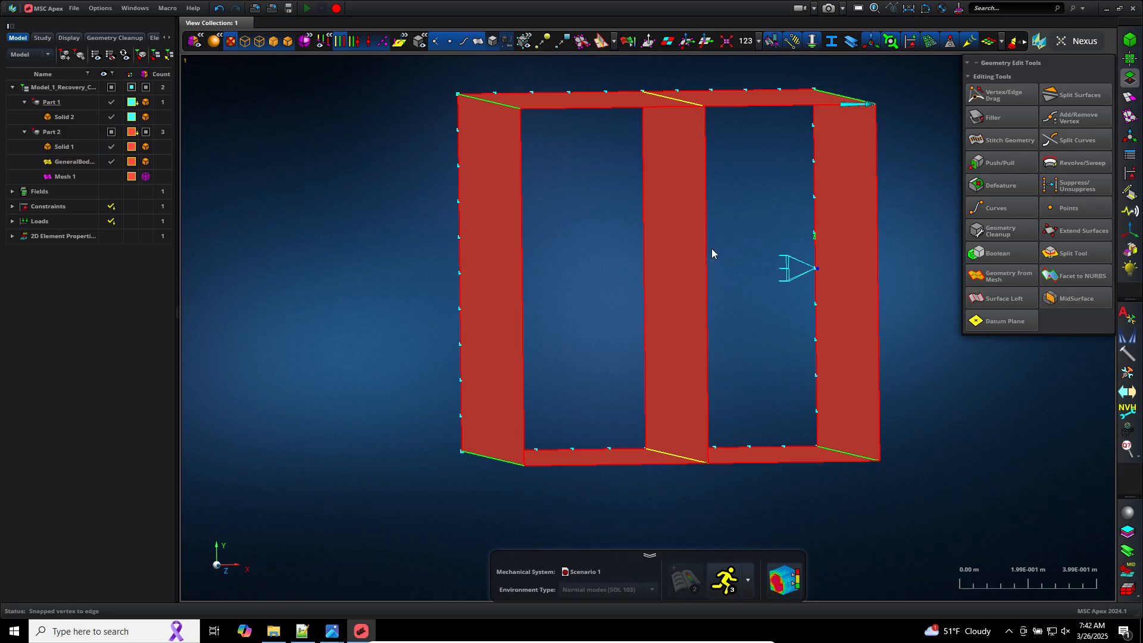
middle_drag(742, 272, 755, 273)
scroll(755, 274, down, 3)
middle_drag(905, 269, 934, 270)
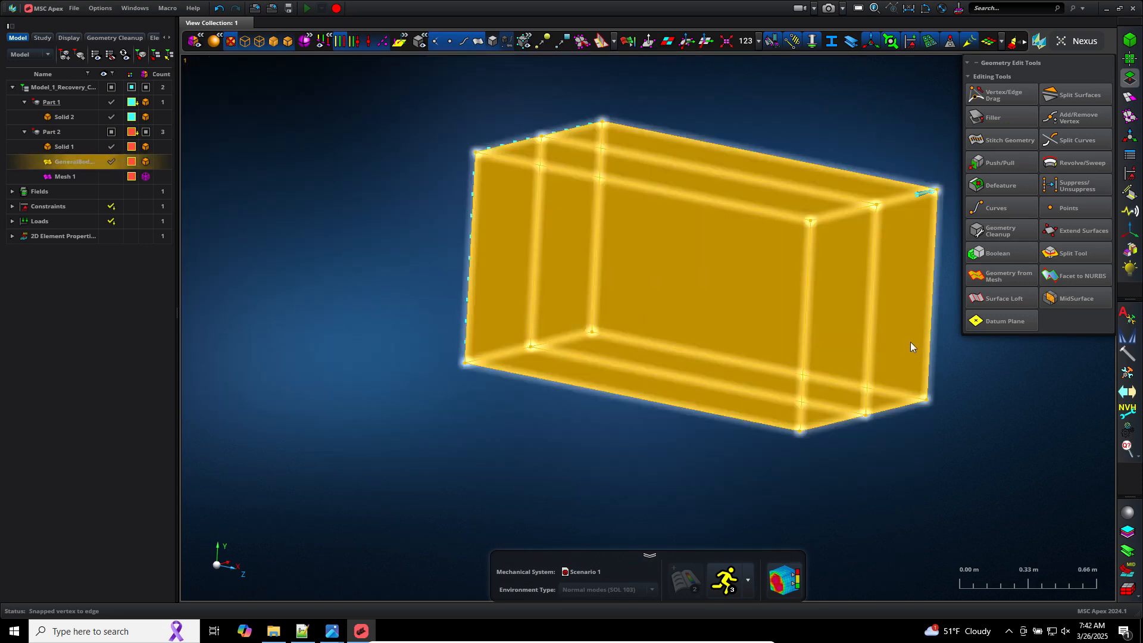
middle_drag(393, 268, 449, 273)
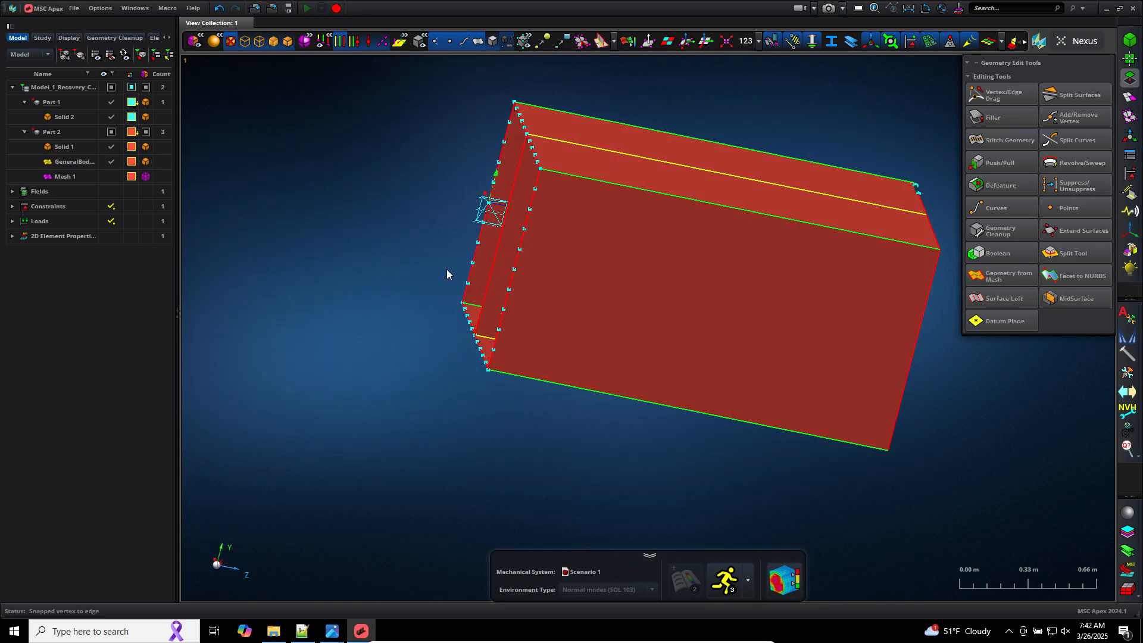
scroll(472, 300, up, 10)
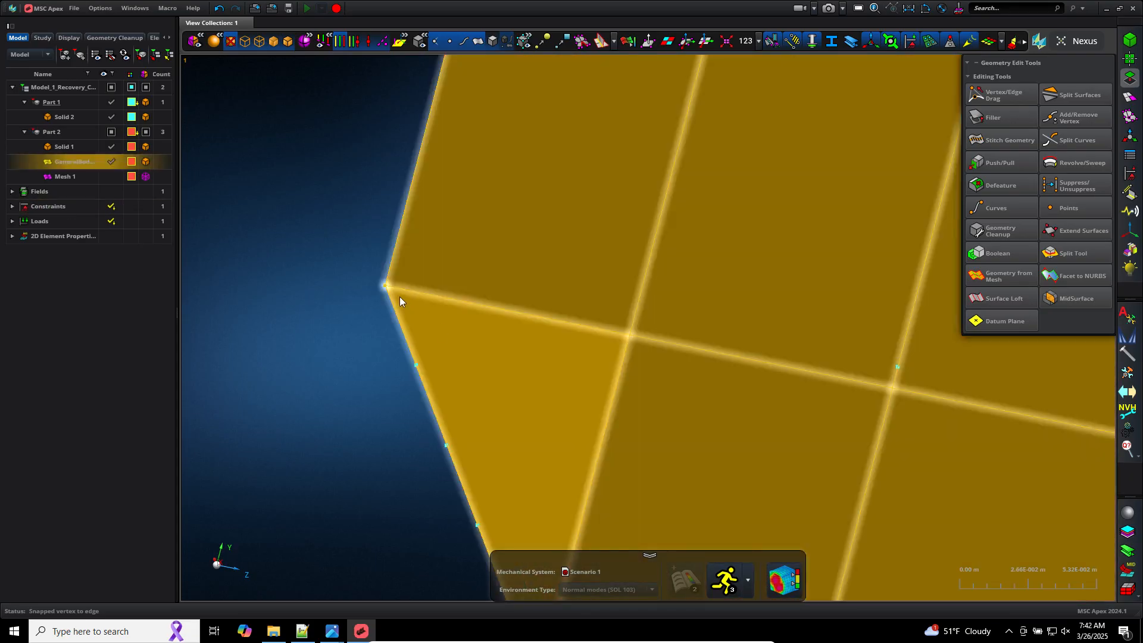
click(390, 287)
scroll(390, 288, down, 8)
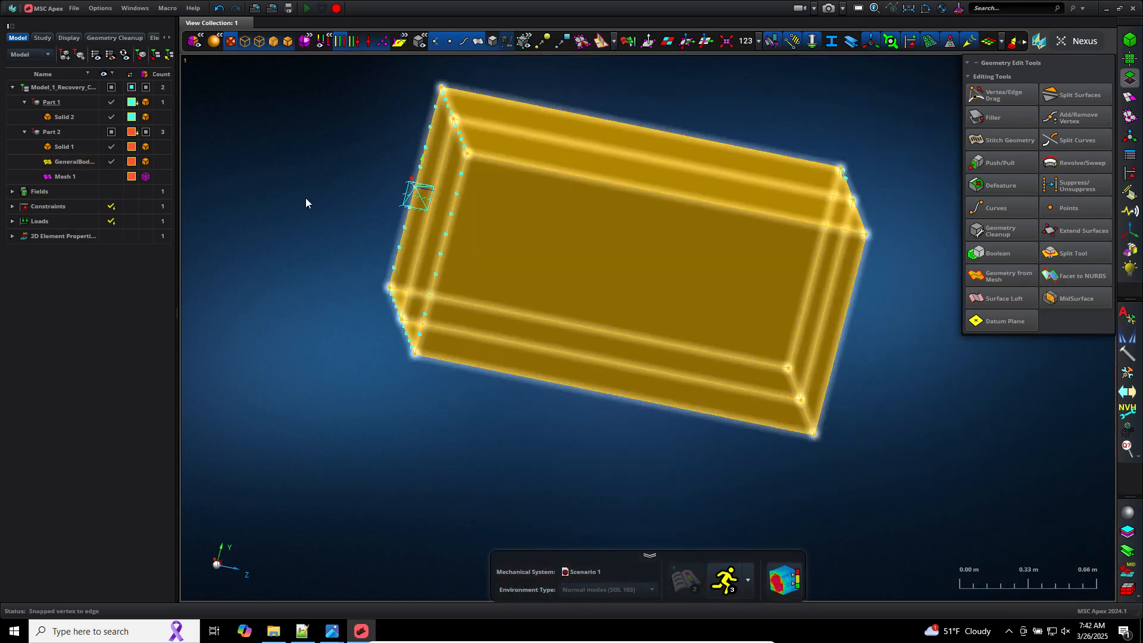
scroll(358, 104, up, 3)
scroll(330, 340, down, 6)
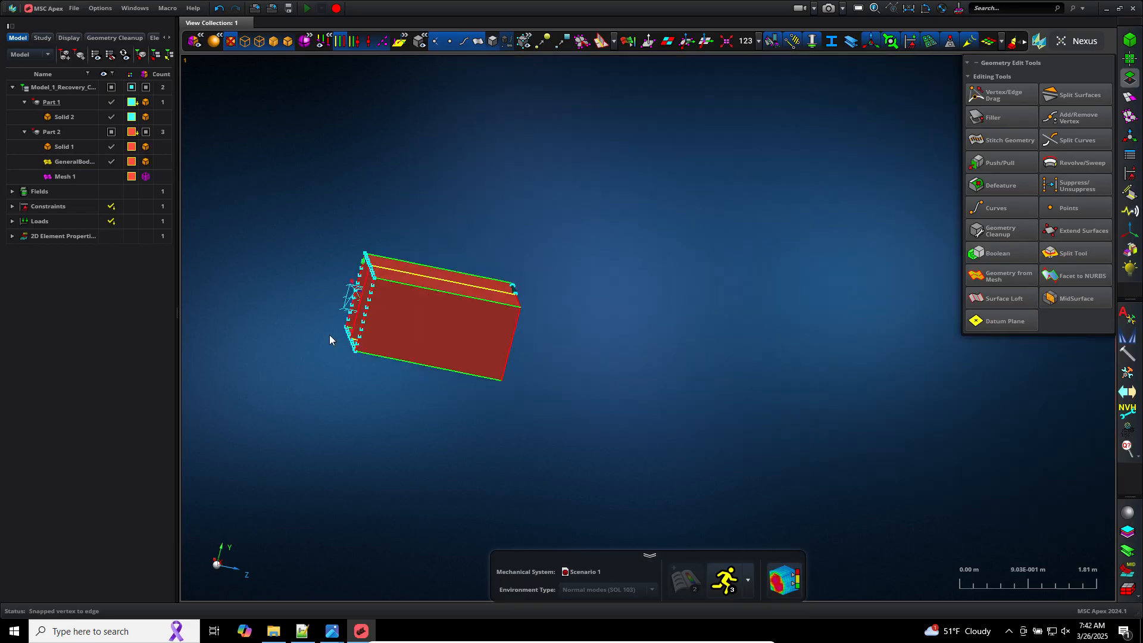
scroll(293, 304, up, 5)
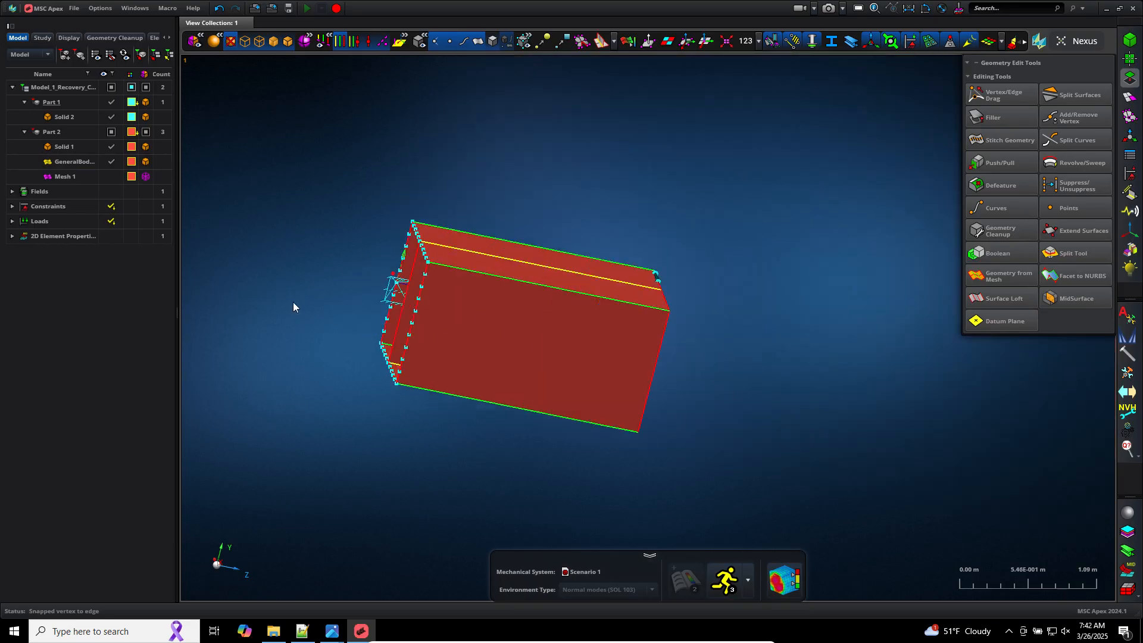
scroll(555, 299, up, 2)
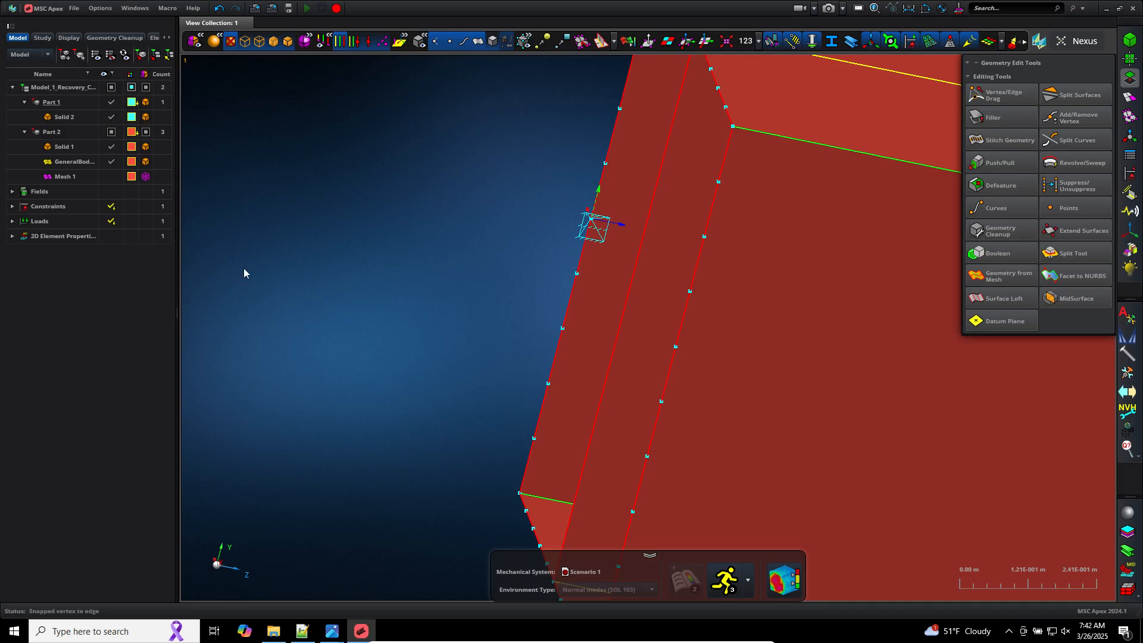
scroll(363, 252, down, 7)
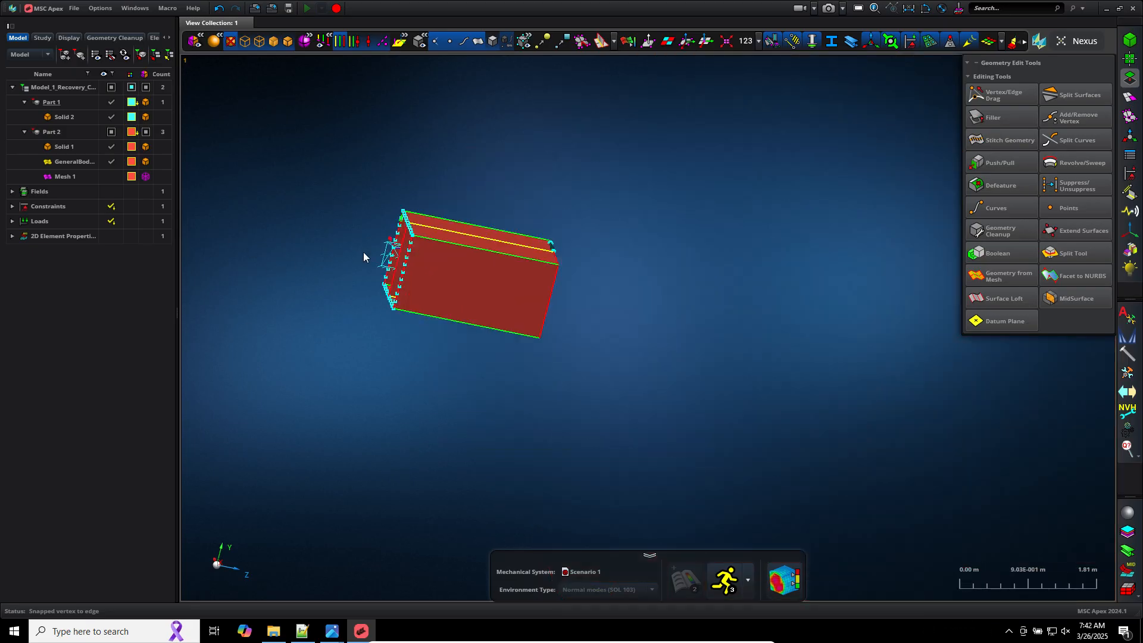
scroll(364, 258, up, 3)
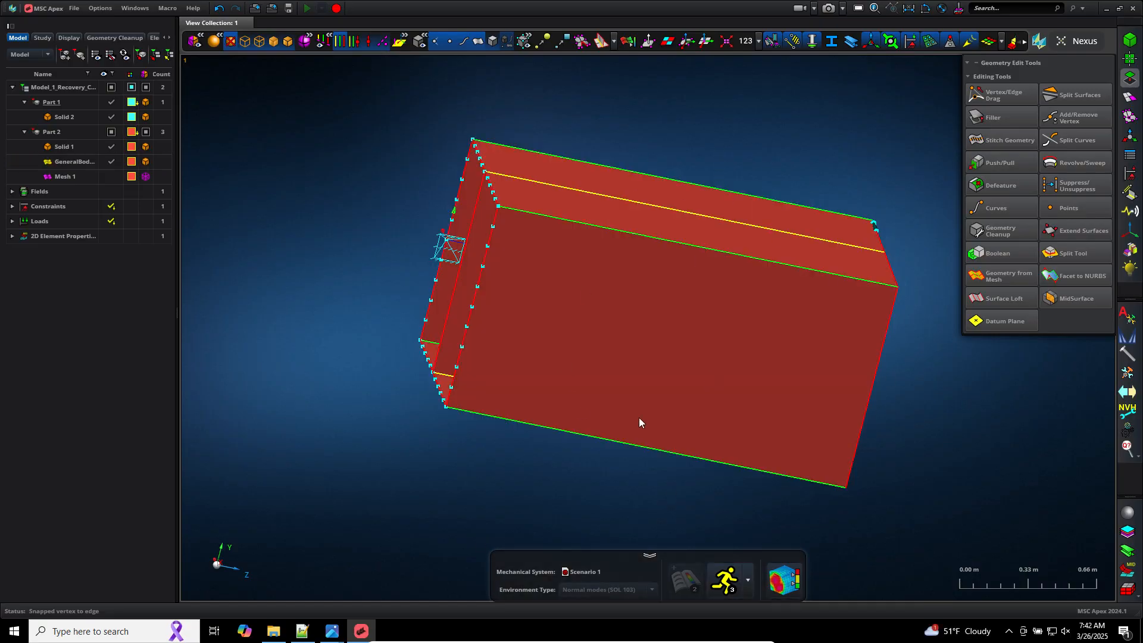
scroll(916, 452, down, 2)
middle_drag(917, 452, 895, 451)
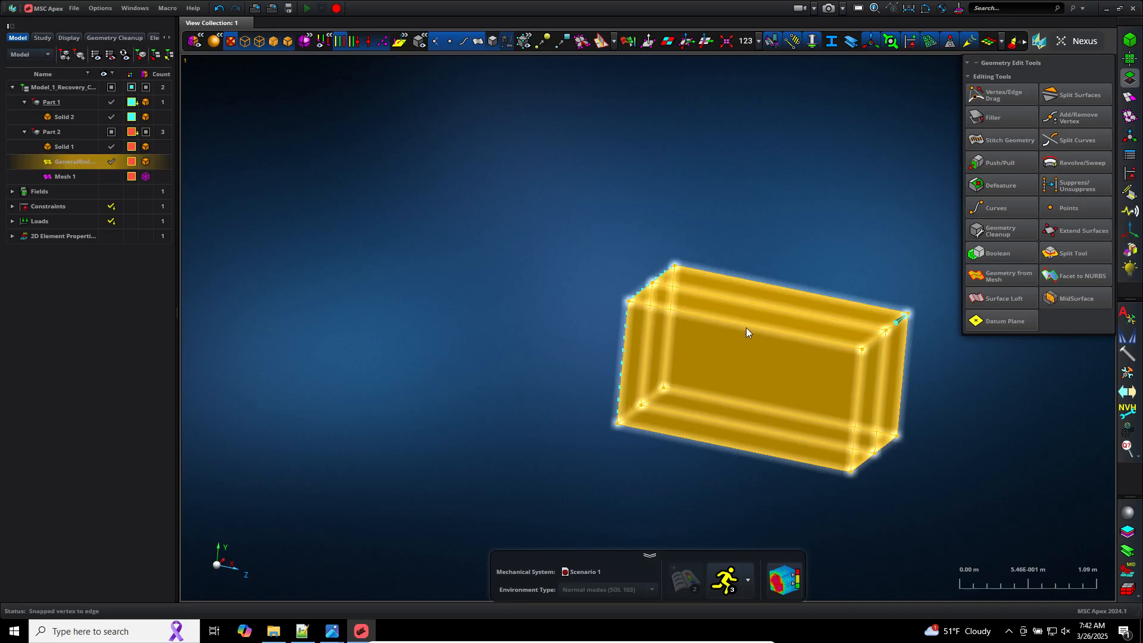
scroll(983, 443, up, 2)
middle_drag(973, 444, 934, 437)
key(f)
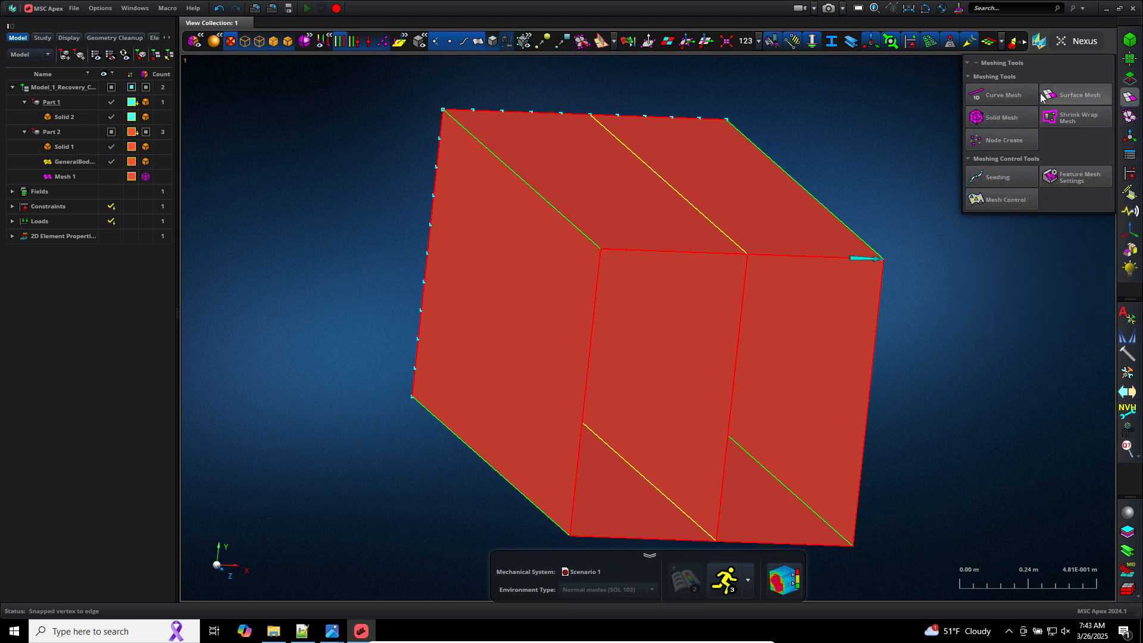
Step: Save the model
click(74, 8)
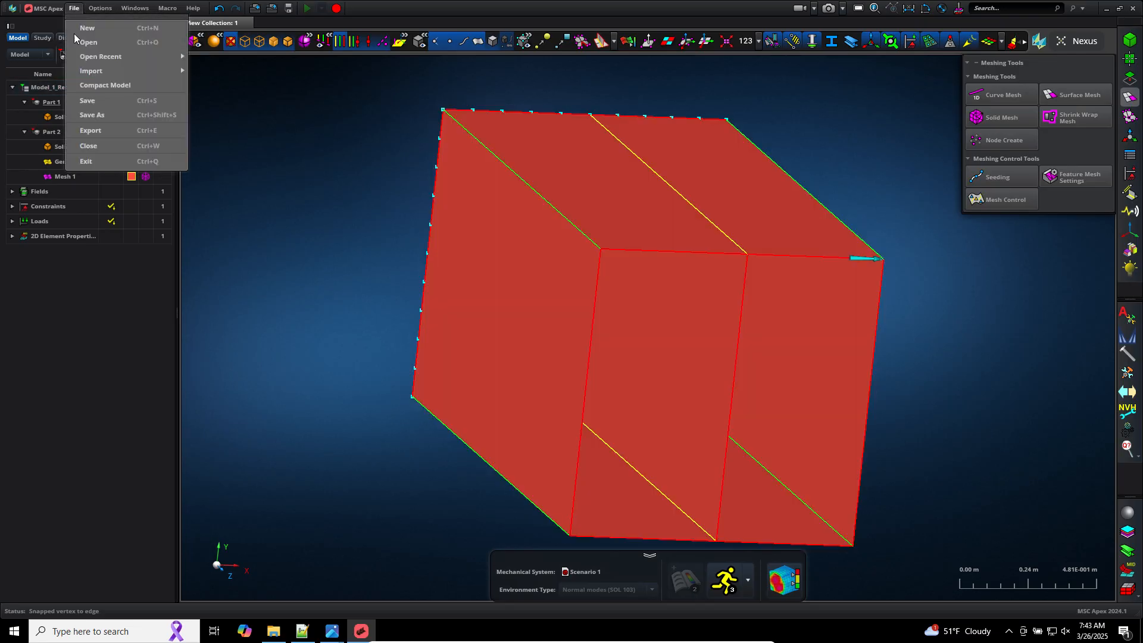
click(87, 100)
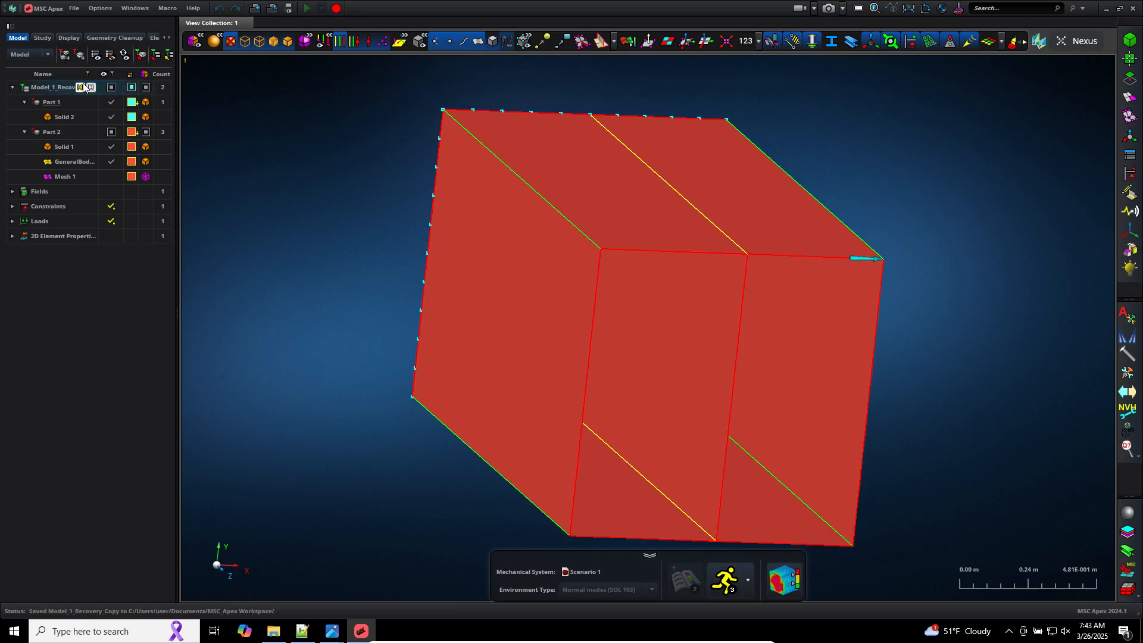
Step: Open the Export dialog for the whole model from the model tree
click(66, 88)
right_click(58, 86)
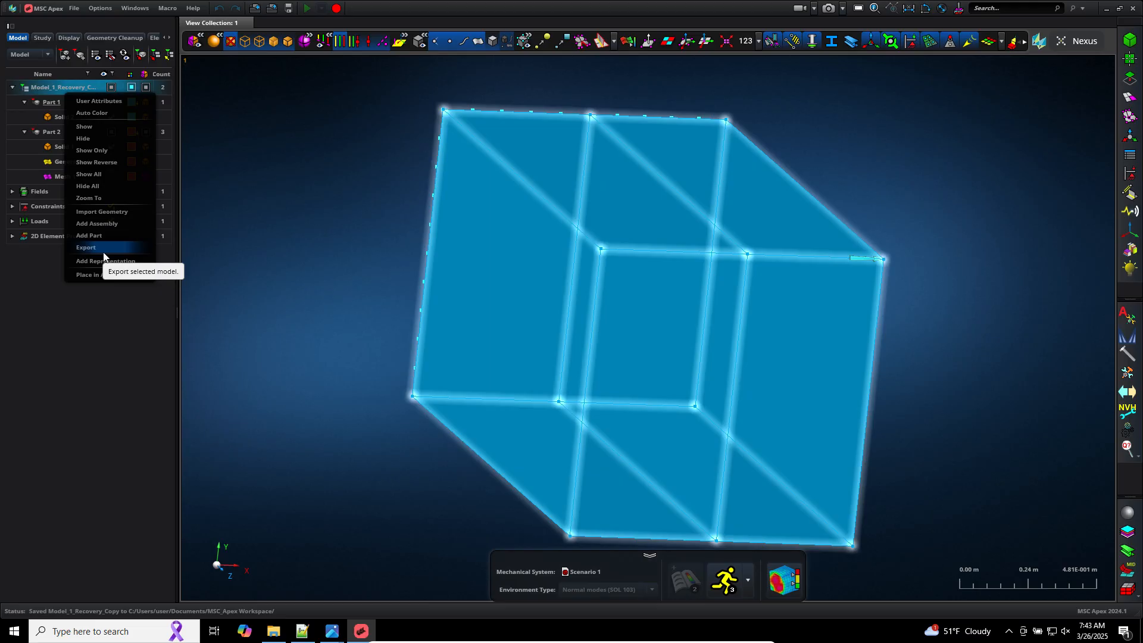
right_click(42, 84)
click(42, 84)
right_click(41, 84)
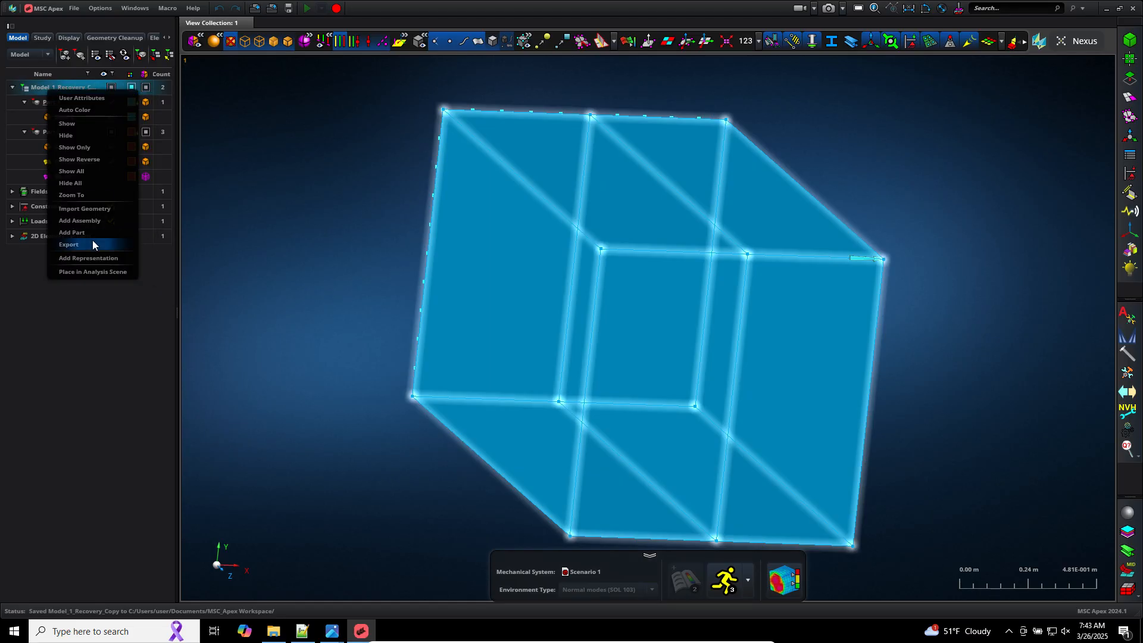
click(92, 244)
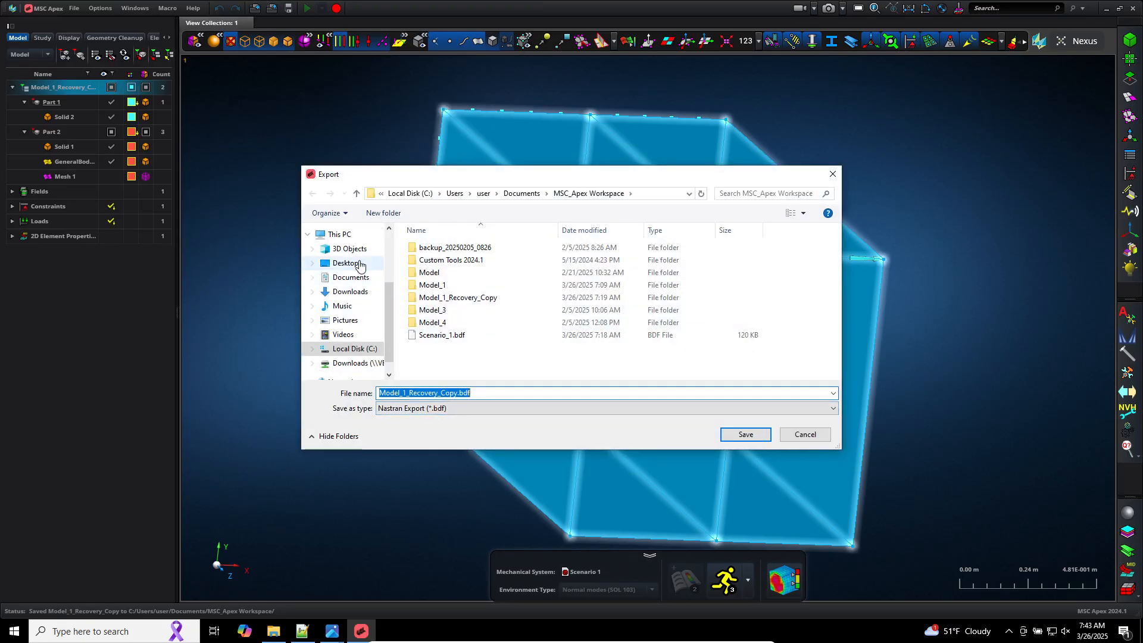
Step: Set the export location to Downloads and the file type to Parasolid geometry
click(370, 292)
click(470, 409)
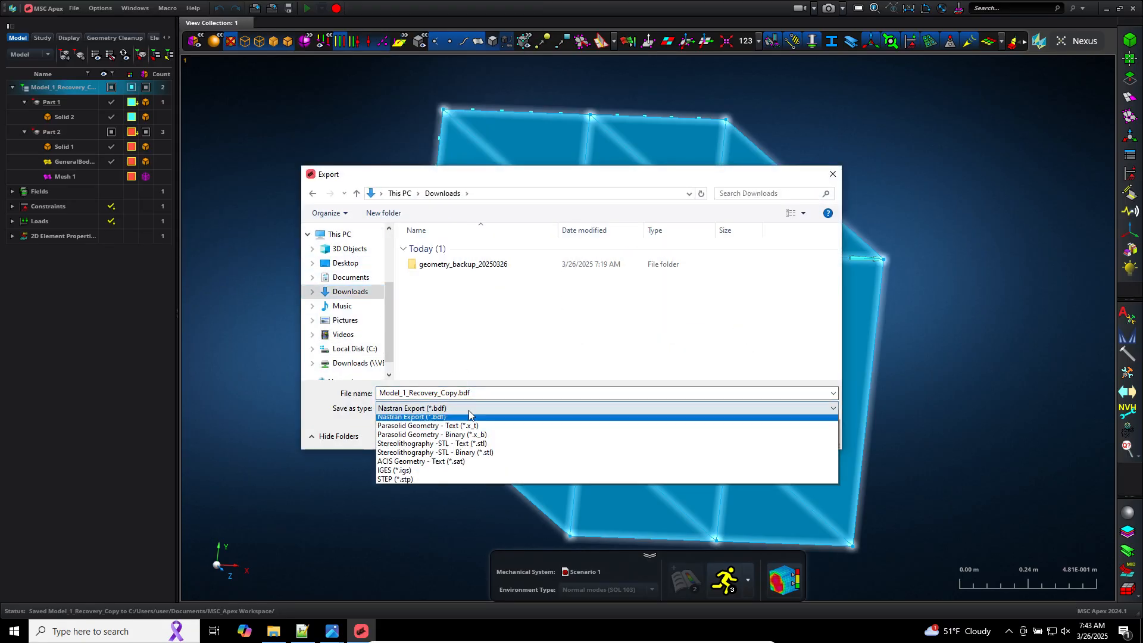
click(448, 439)
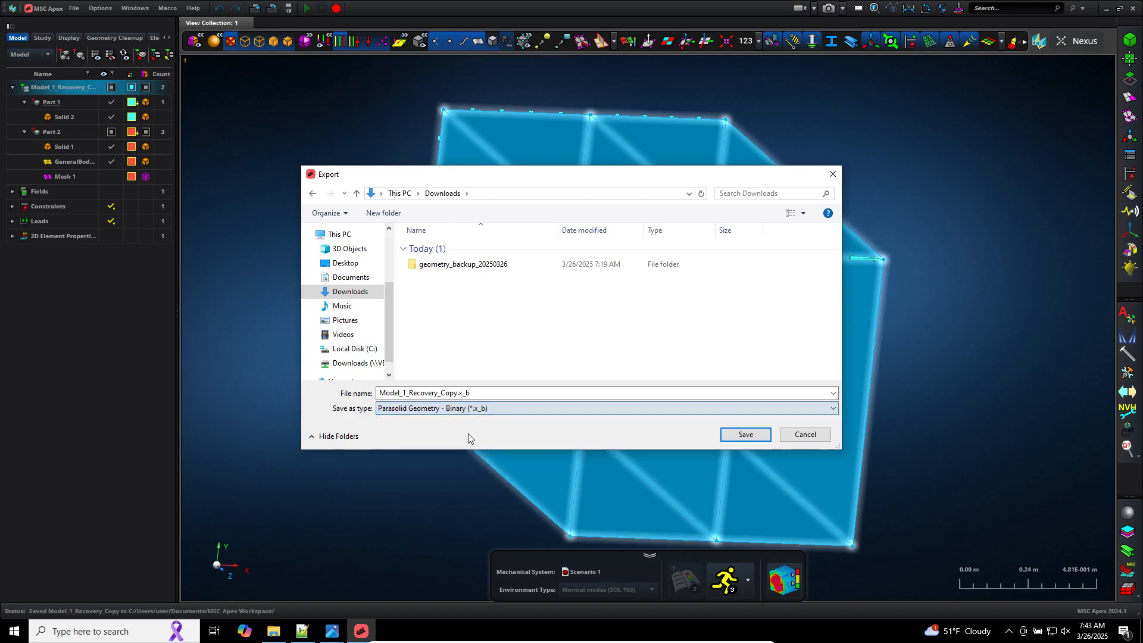
click(474, 408)
click(475, 430)
Step: Name the export file geometry_backup_20250326_0743 and export the geometry
double_click(510, 396)
text(g)
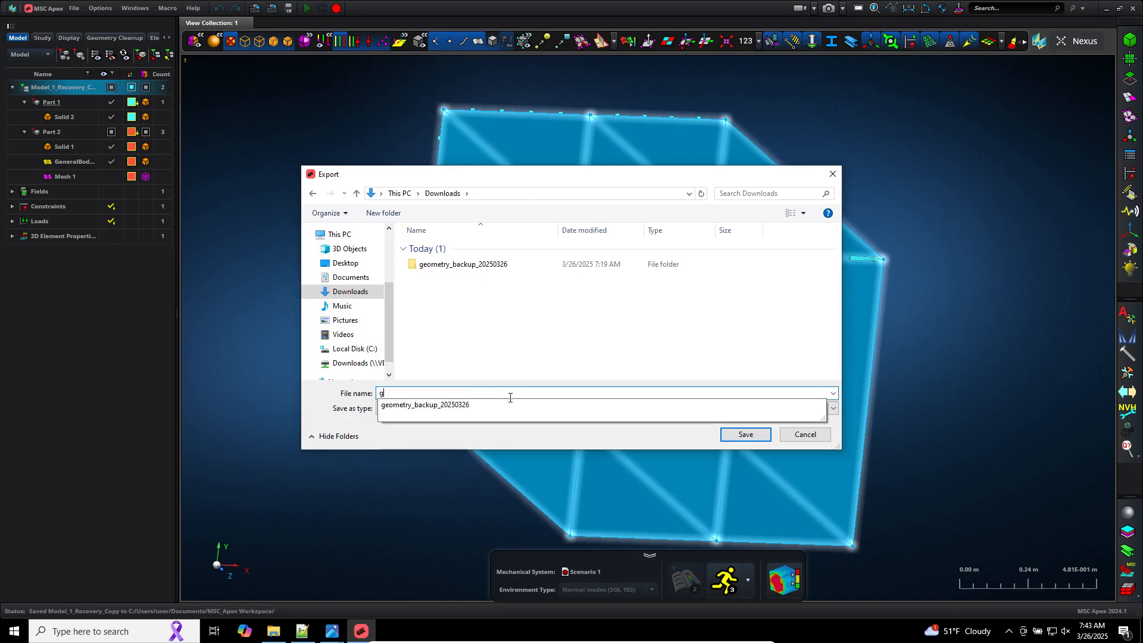
text(eometr)
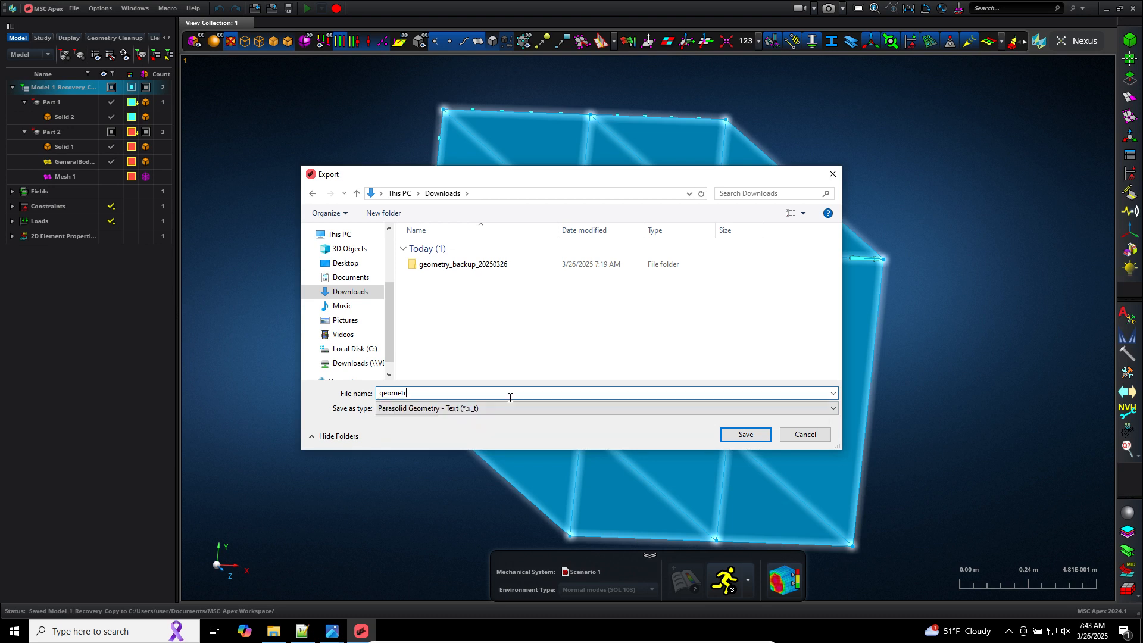
text(7)
key(BackSpace)
text(y_ba)
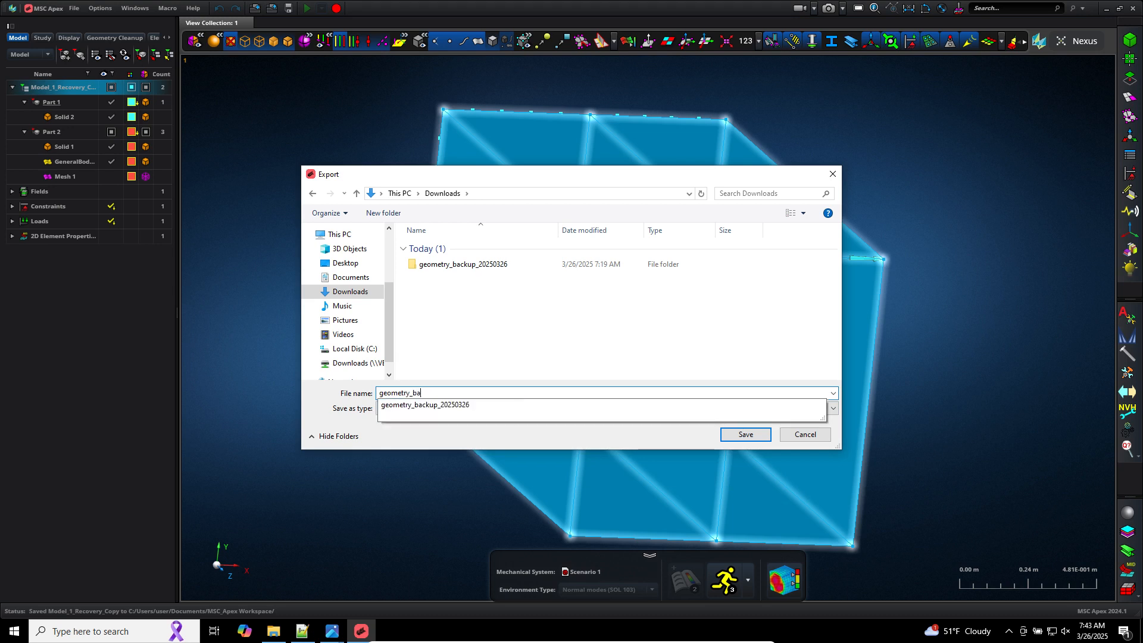
text(ckup_20250326)
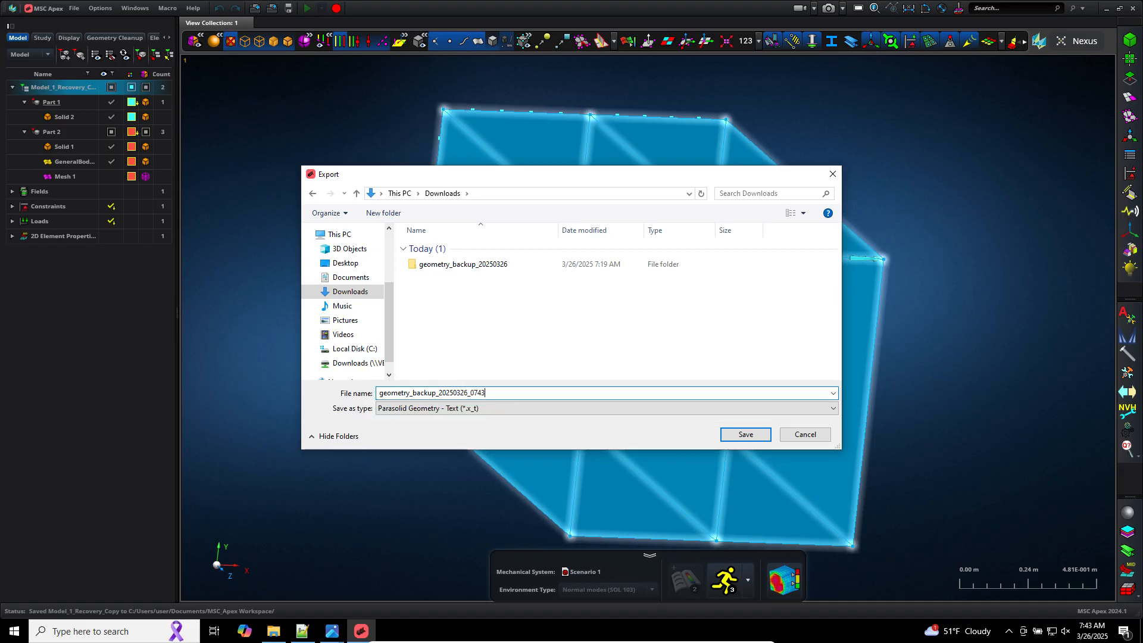
text(_0743)
key(Return)
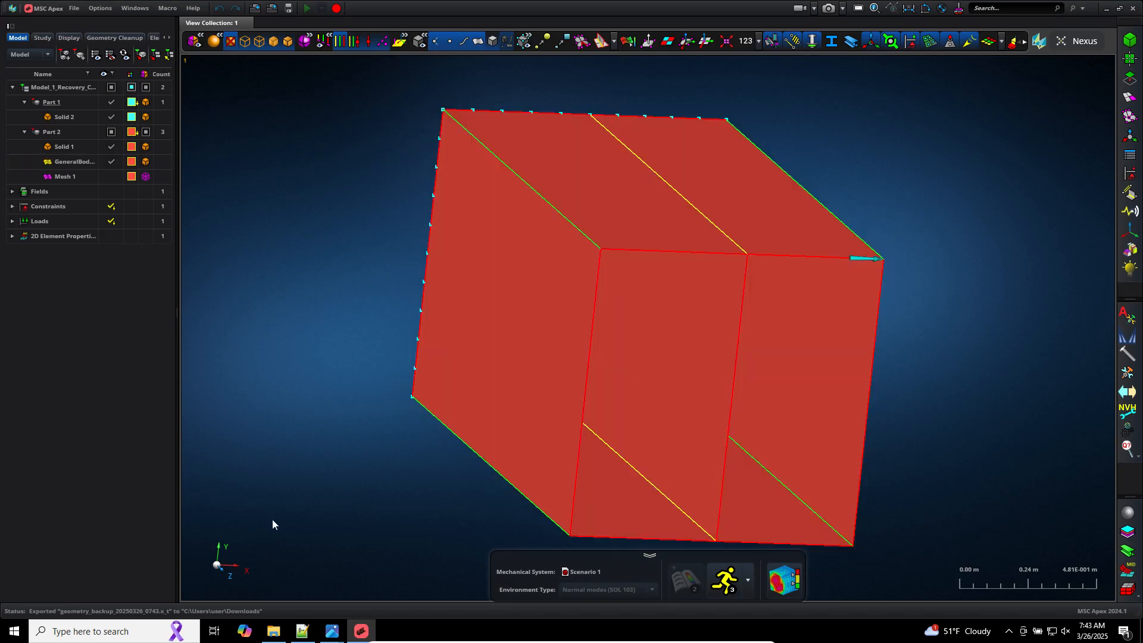
Step: Check the Downloads folder for the exported geometry backup
click(274, 631)
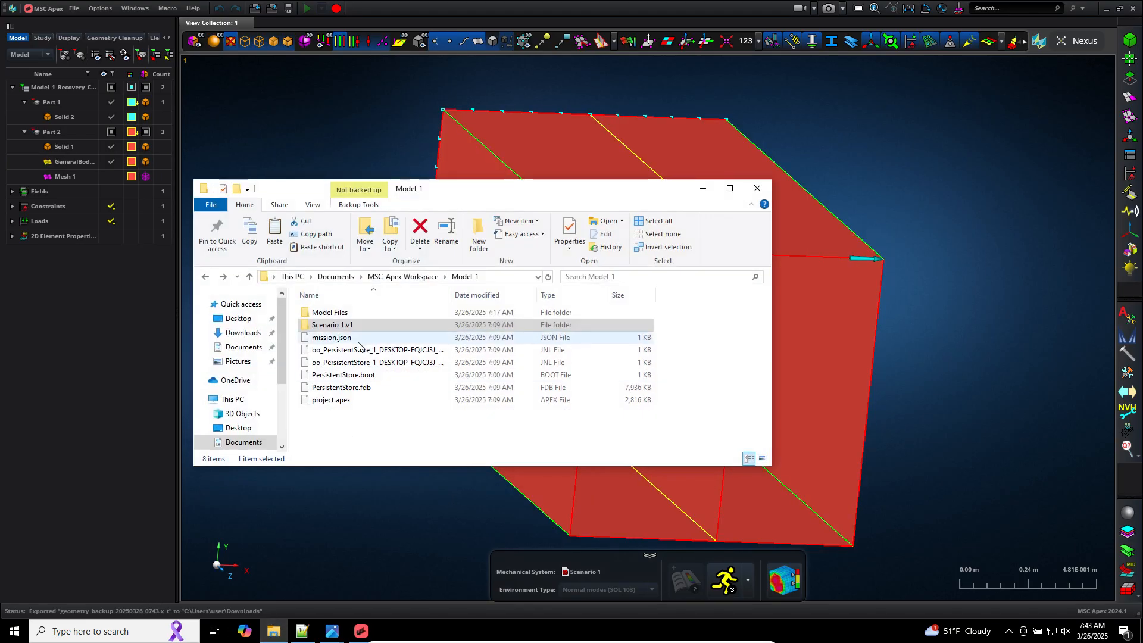
click(250, 332)
click(396, 325)
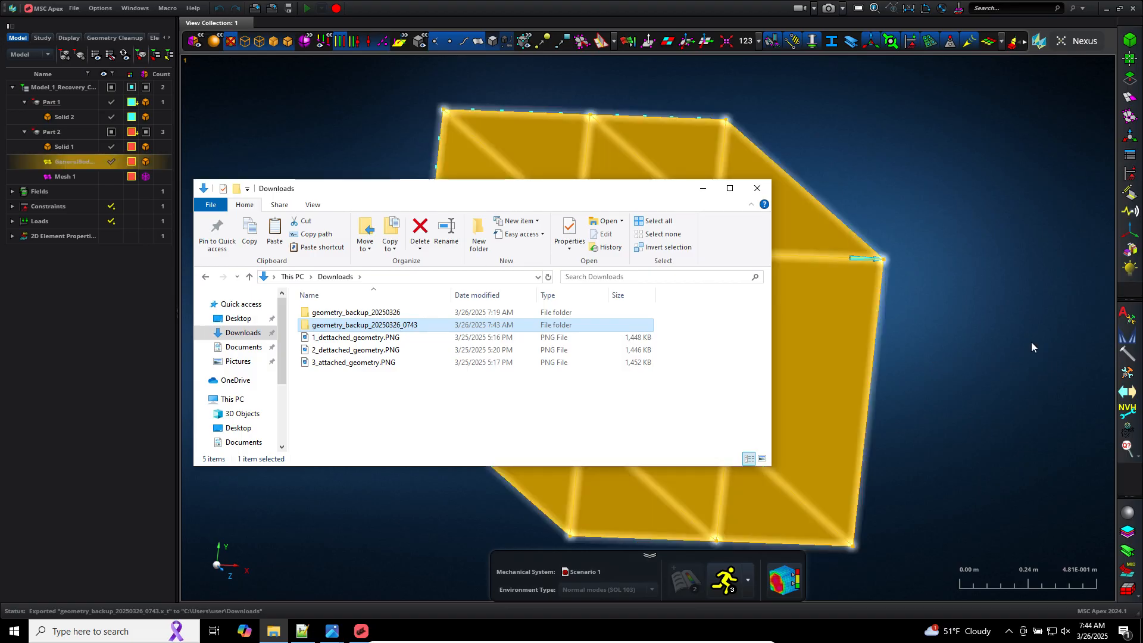
click(962, 360)
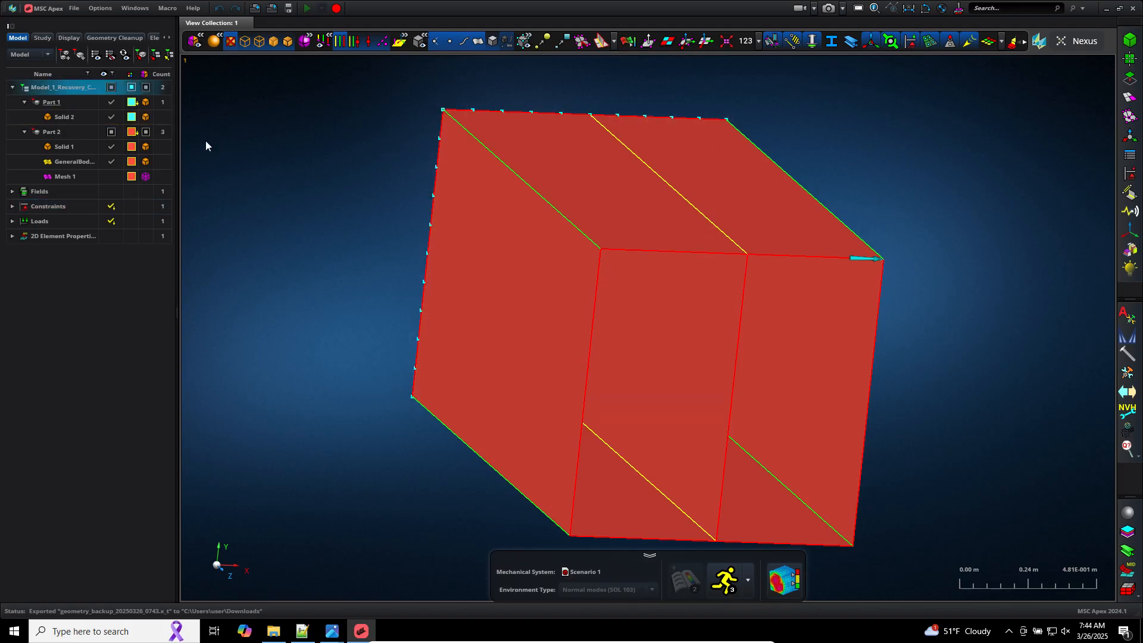
Step: Open the Surface Mesh tool and mesh the box's surfaces at a 0.01 m mesh size
click(136, 222)
click(331, 271)
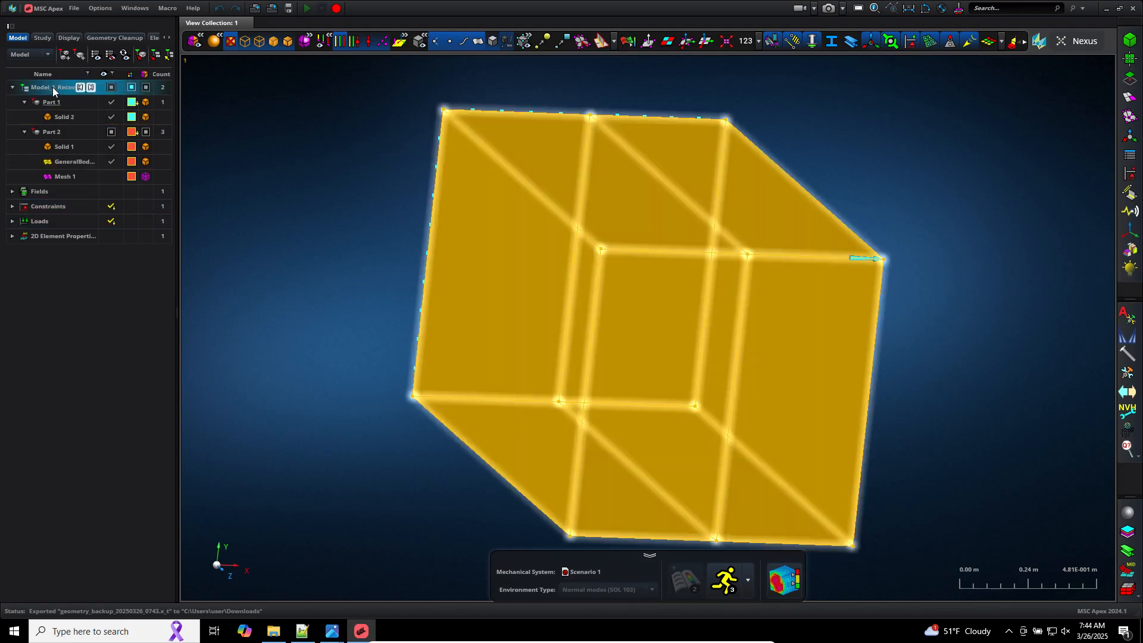
right_click(53, 87)
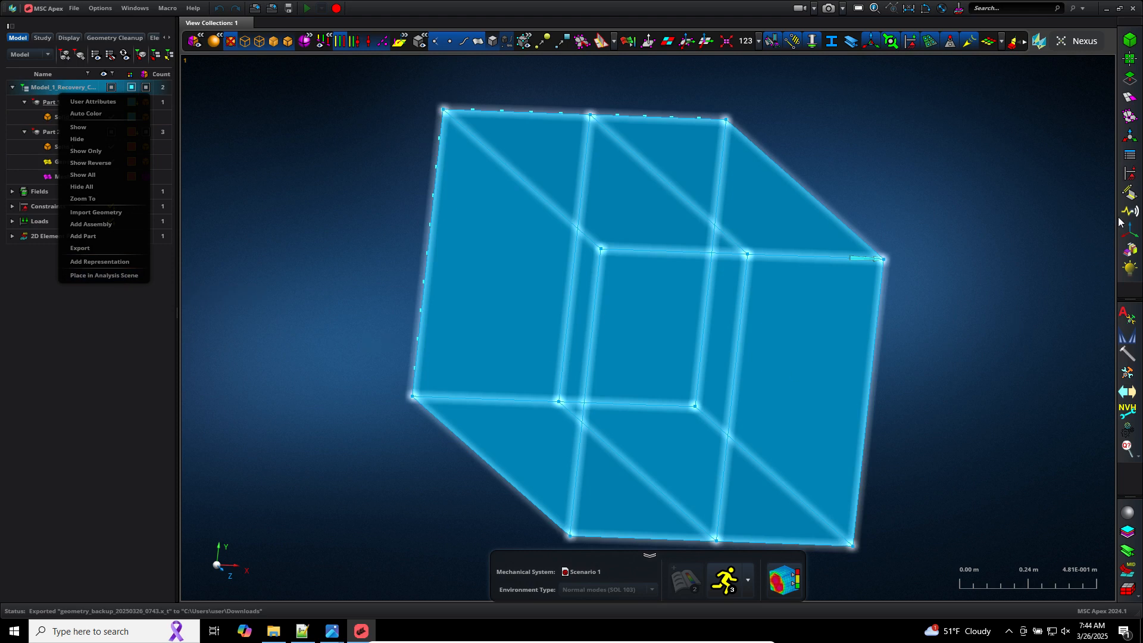
click(1128, 104)
click(1096, 89)
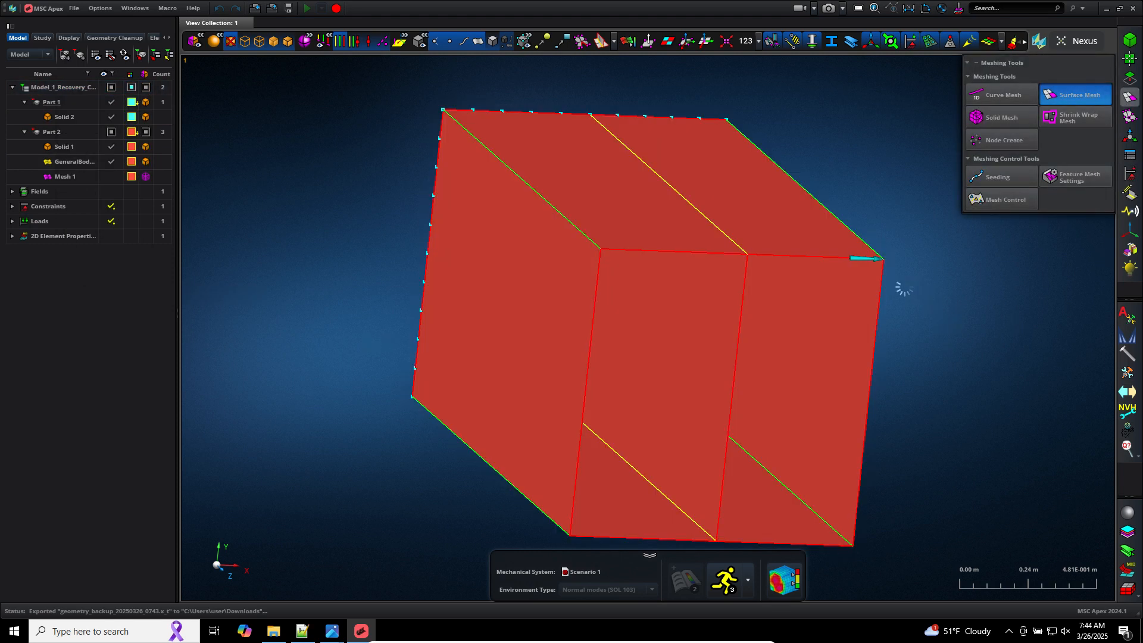
click(868, 273)
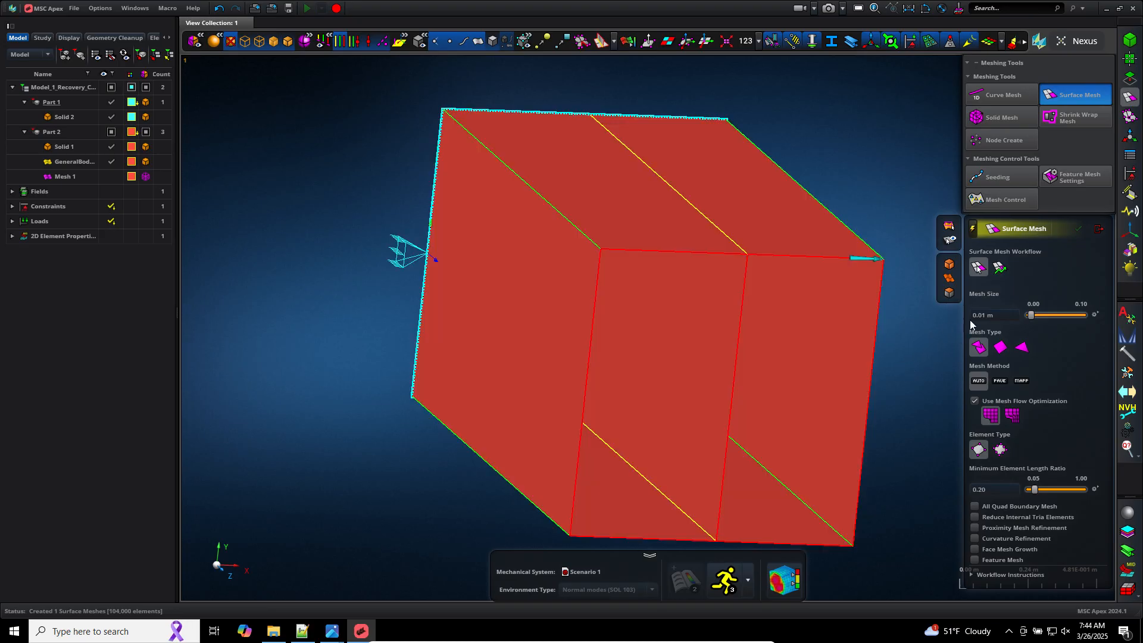
click(111, 177)
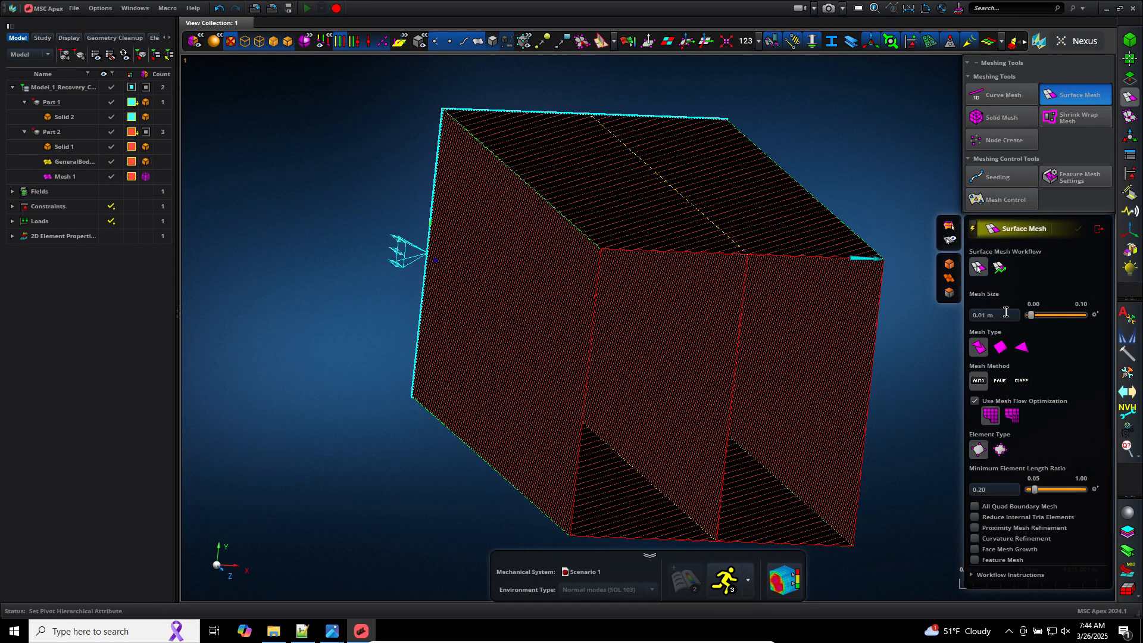
Step: Remesh the box's surfaces with a 0.10 m mesh size and close the Surface Mesh tool
click(1010, 314)
text(.)
text(10 m)
key(Return)
click(877, 320)
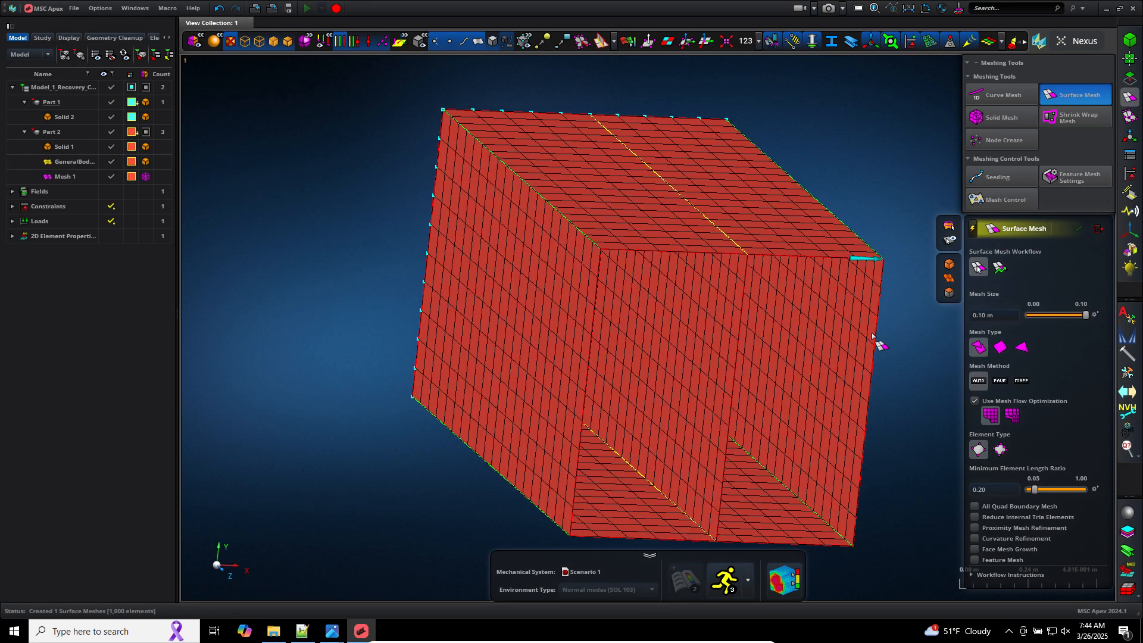
click(1101, 229)
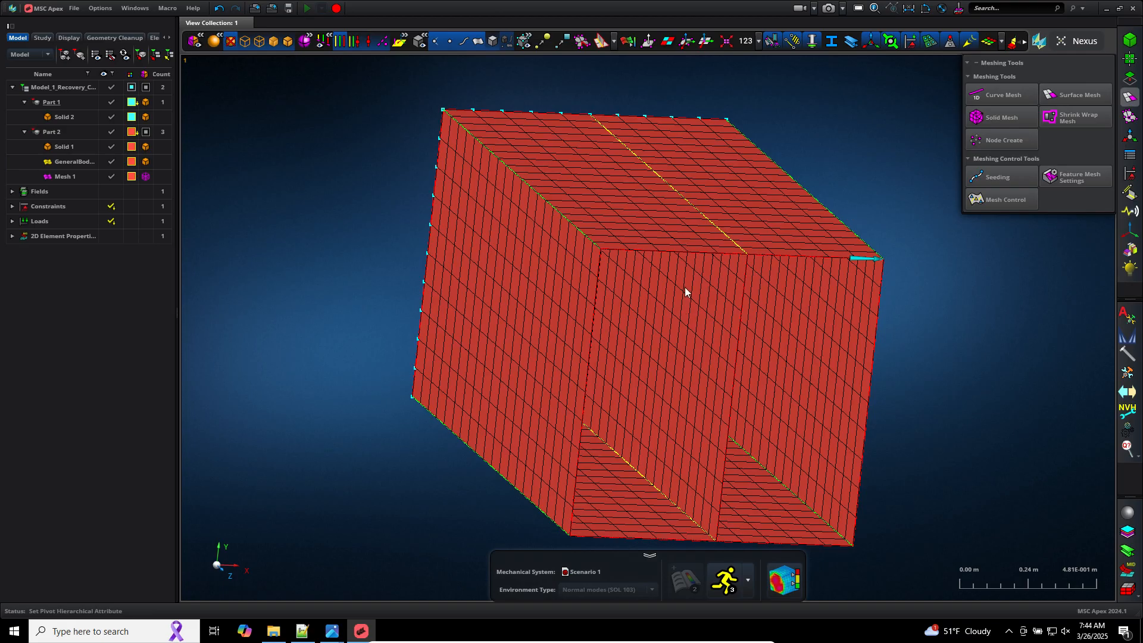
Step: Place the model in the analysis scene and set the environment type to Normal modes (SOL 103)
click(66, 88)
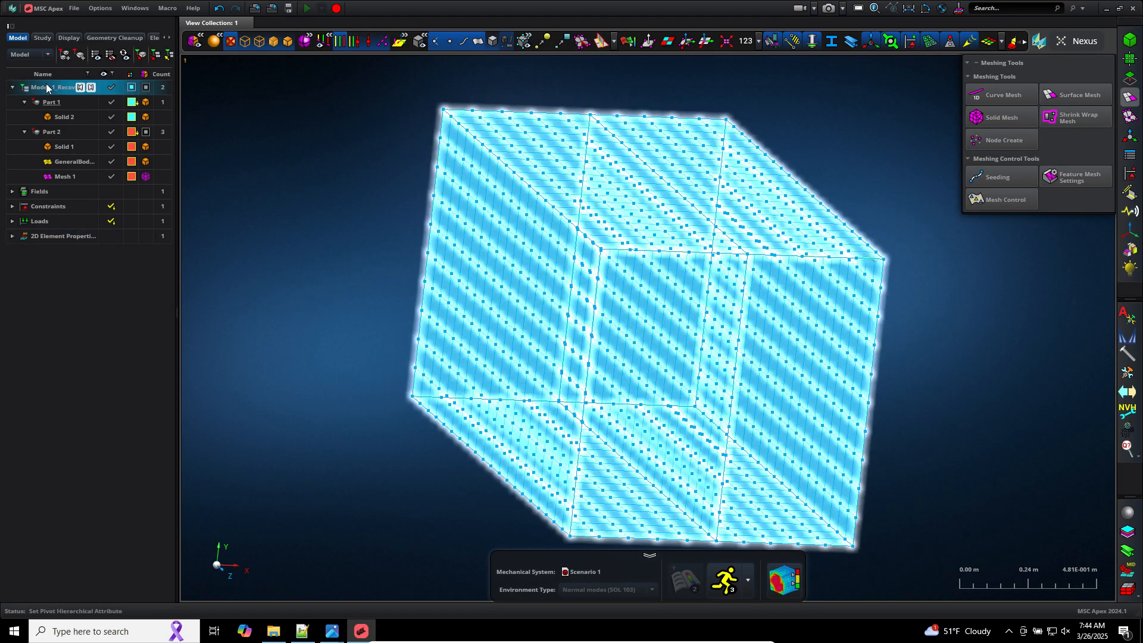
right_click(48, 86)
click(97, 272)
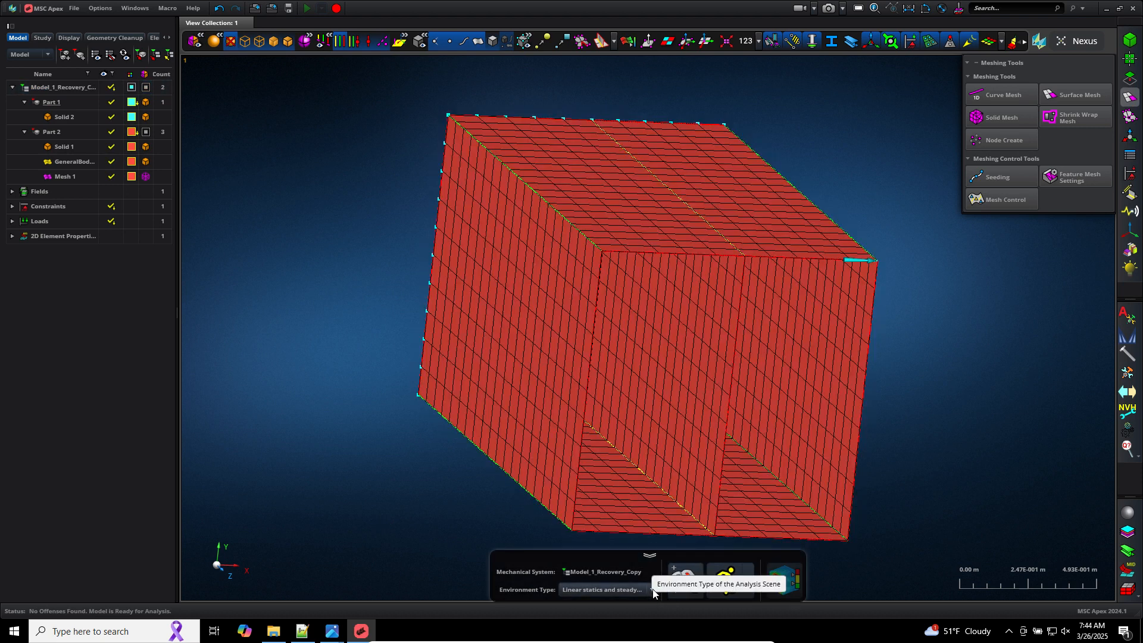
click(653, 590)
click(625, 544)
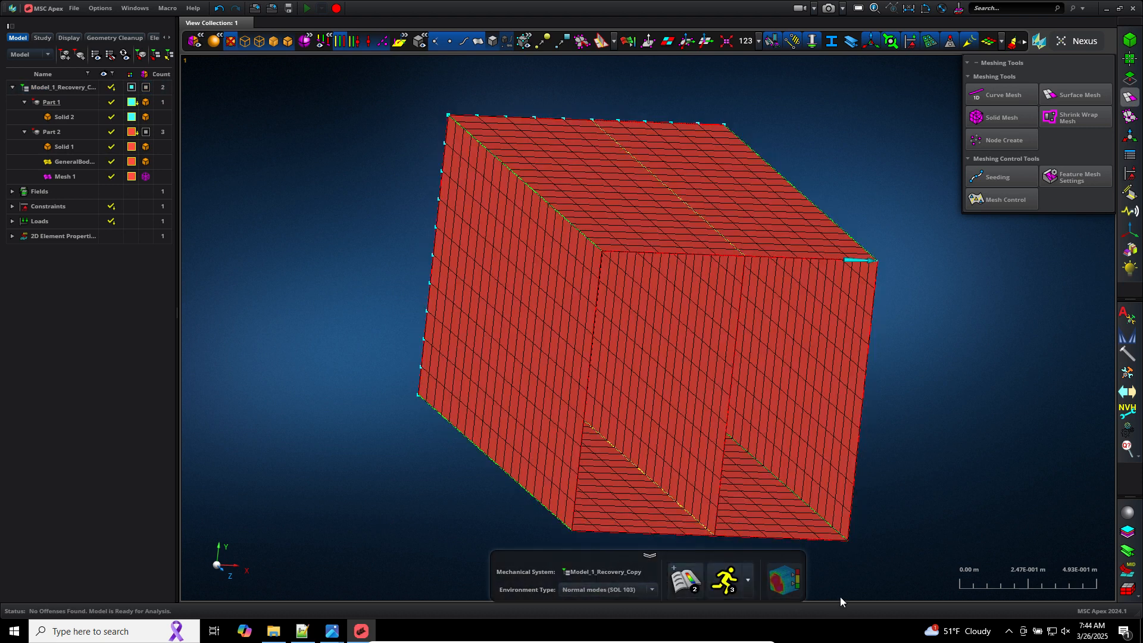
Step: Run the normal modes analysis and open the results in post-processing
click(740, 585)
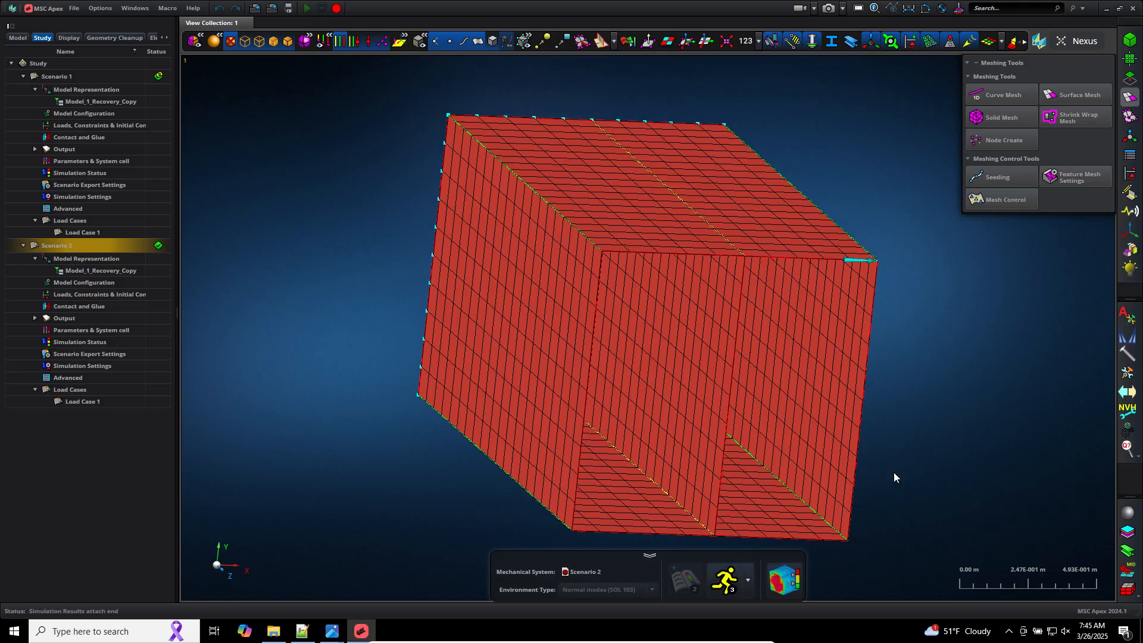
click(786, 581)
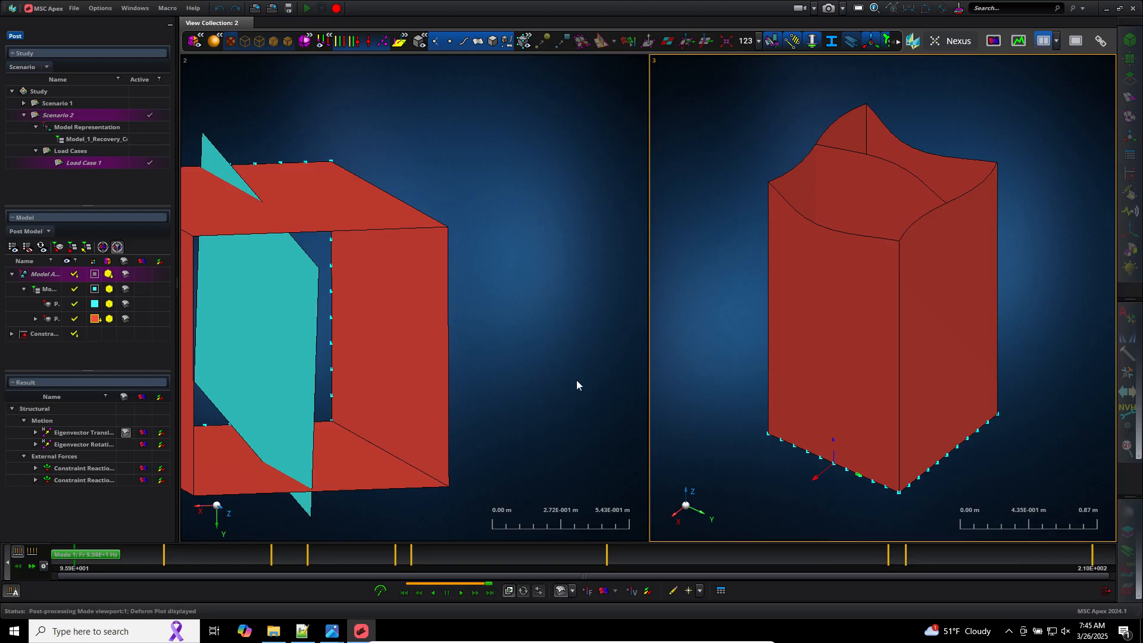
click(469, 442)
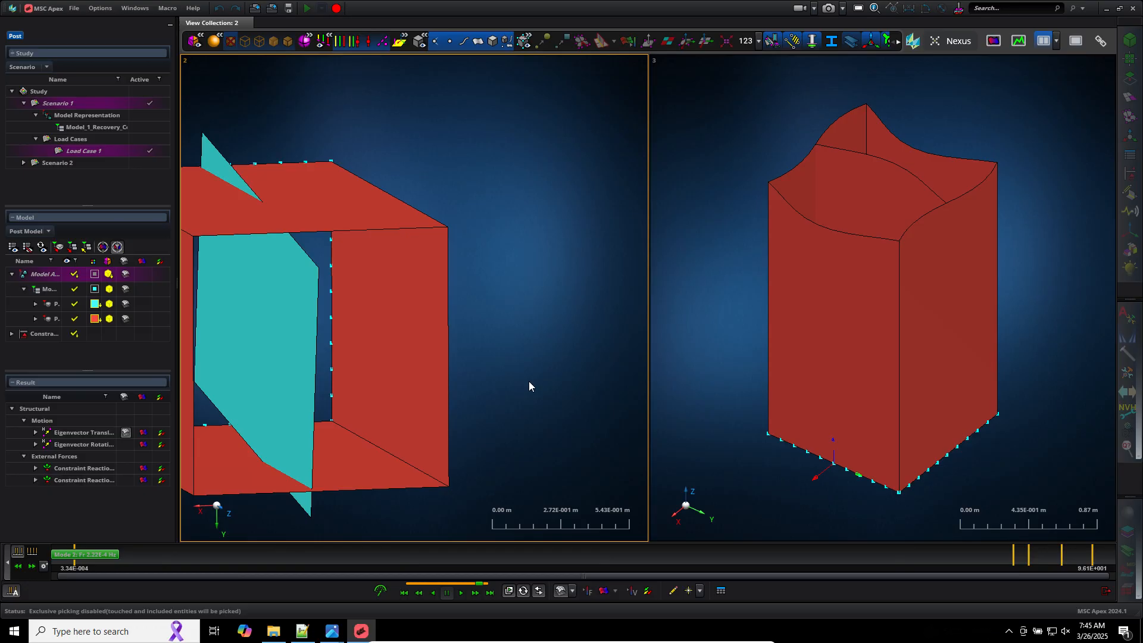
Step: Step through and animate the mode shapes of Scenario 1 in the left viewport
click(32, 552)
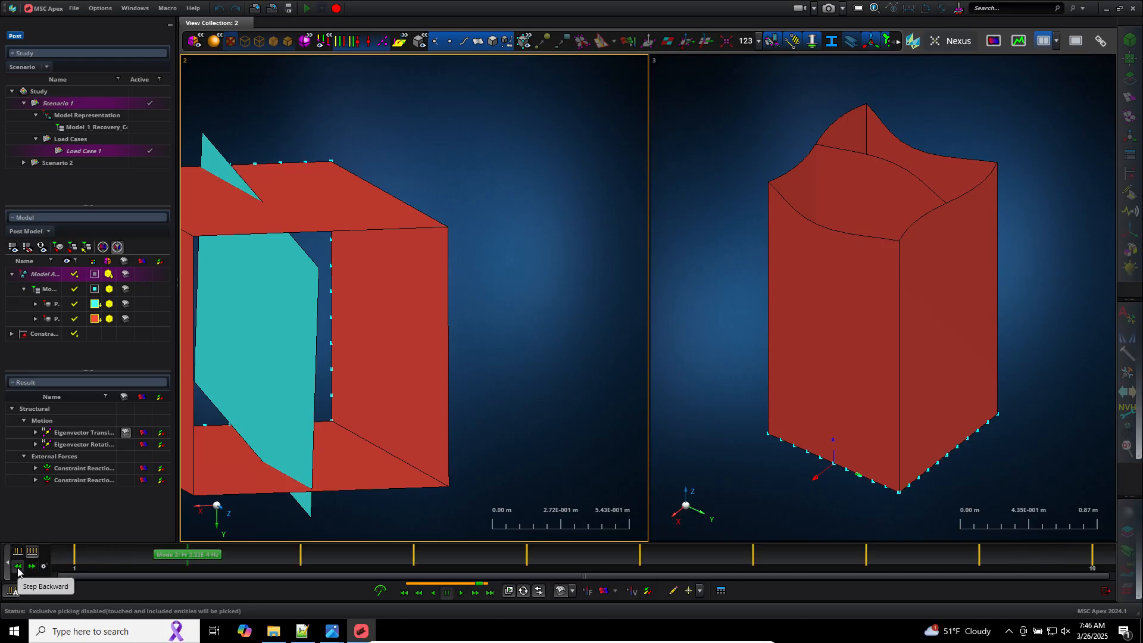
click(18, 570)
right_drag(520, 356, 571, 351)
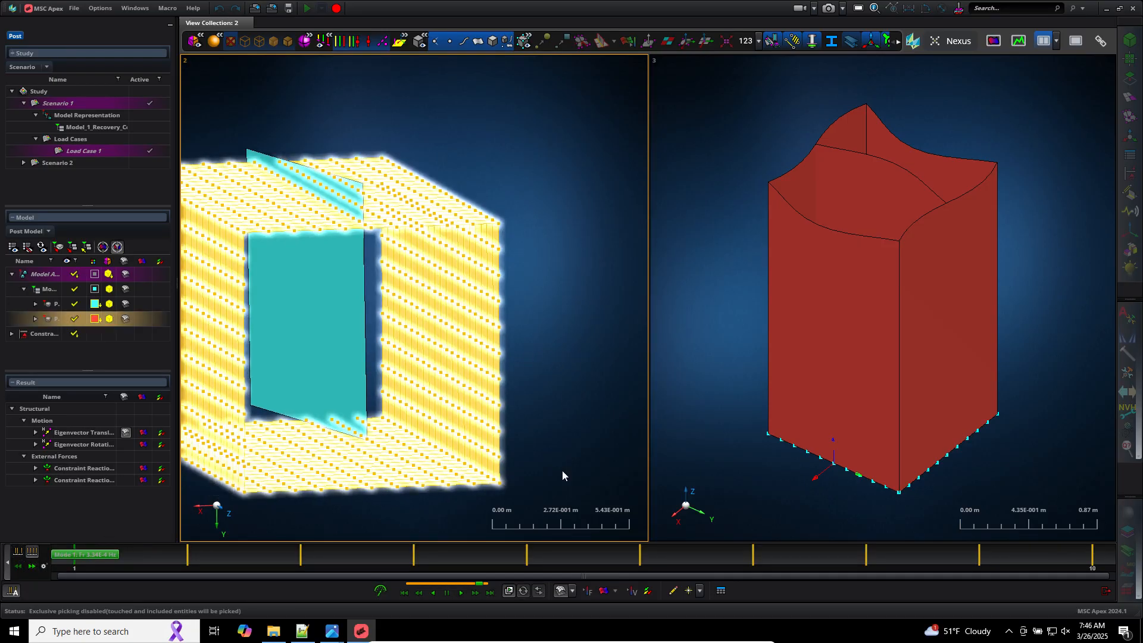
click(463, 593)
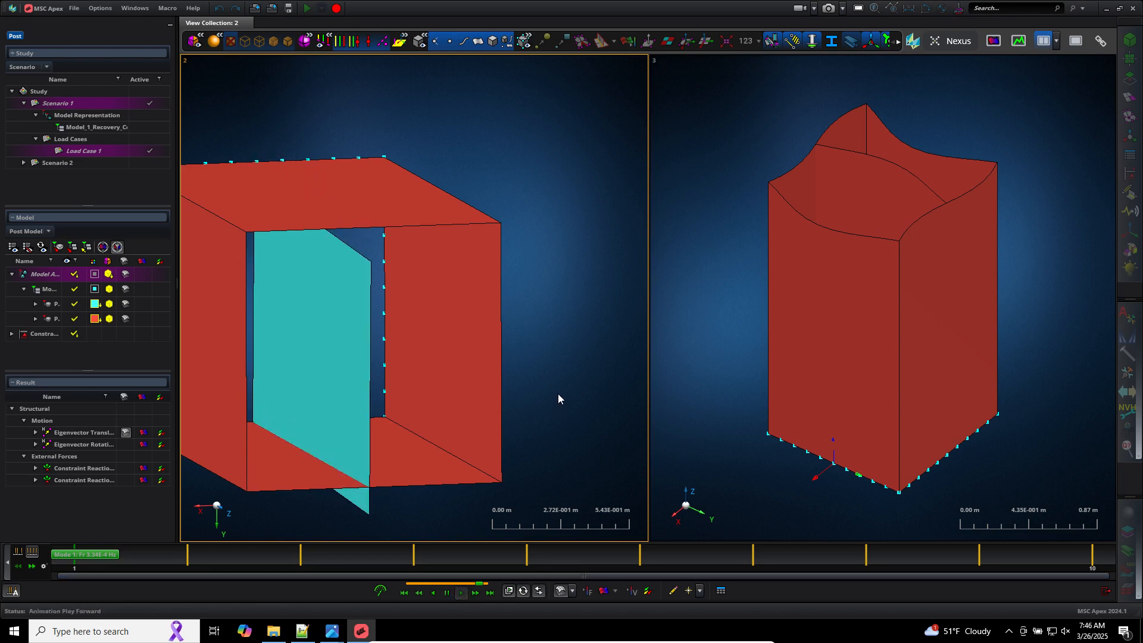
click(31, 567)
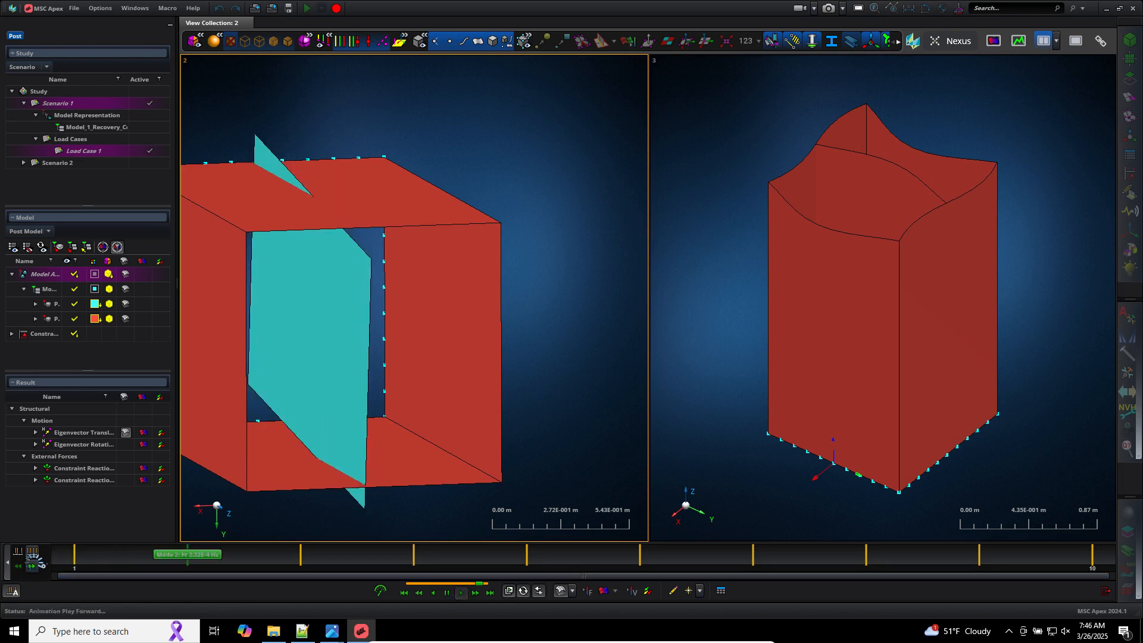
click(32, 566)
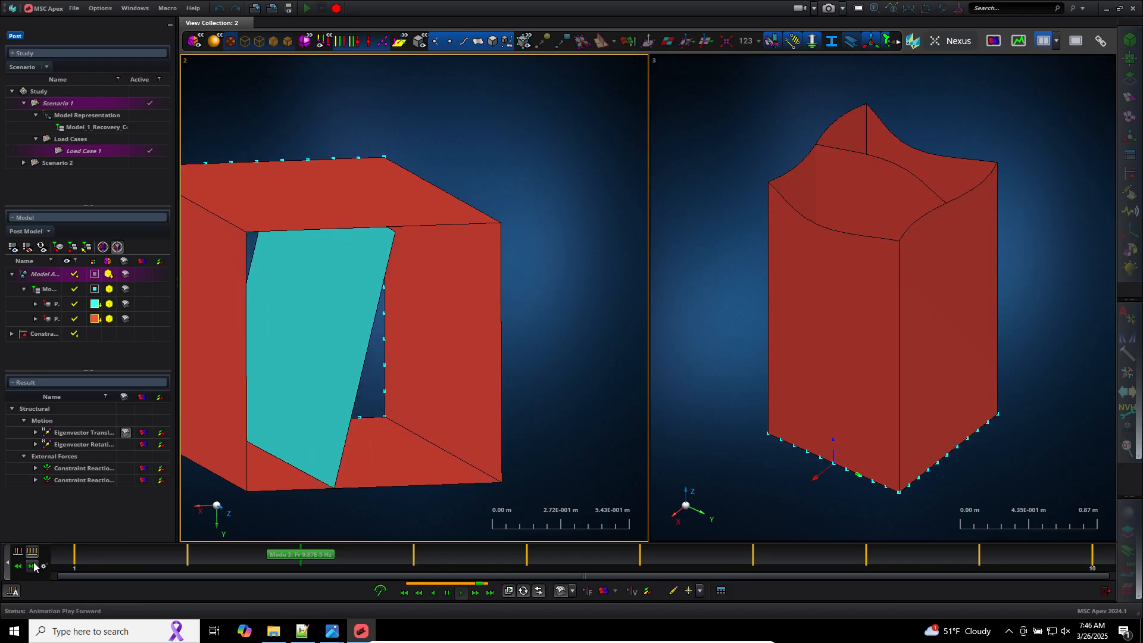
Step: Animate and step through the mode shapes of Scenario 2 in the right viewport
click(722, 450)
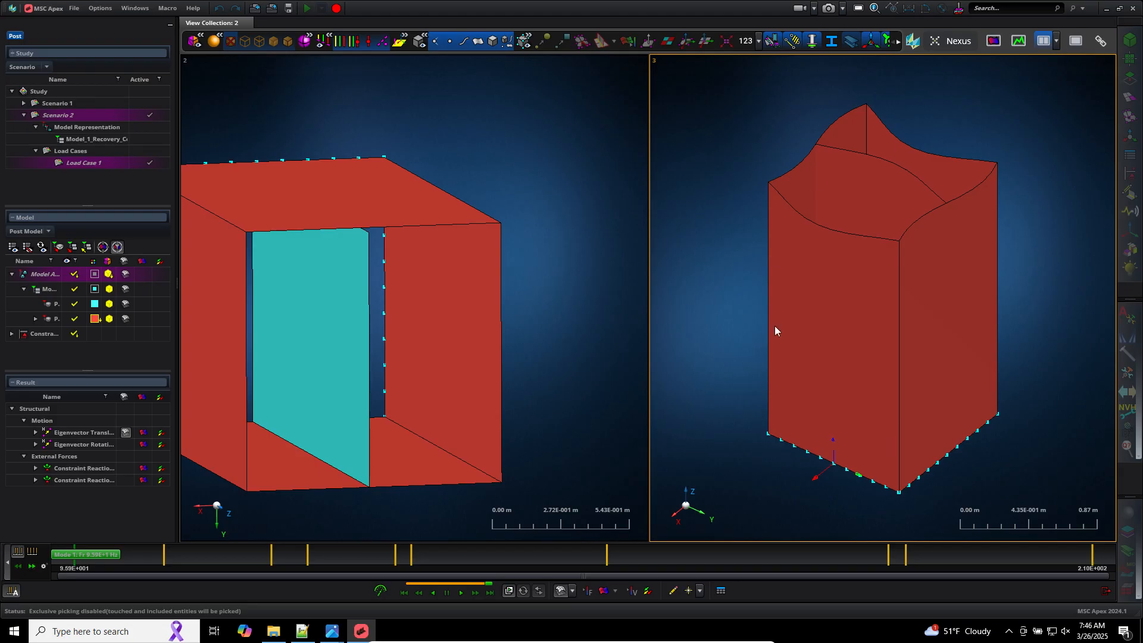
click(460, 594)
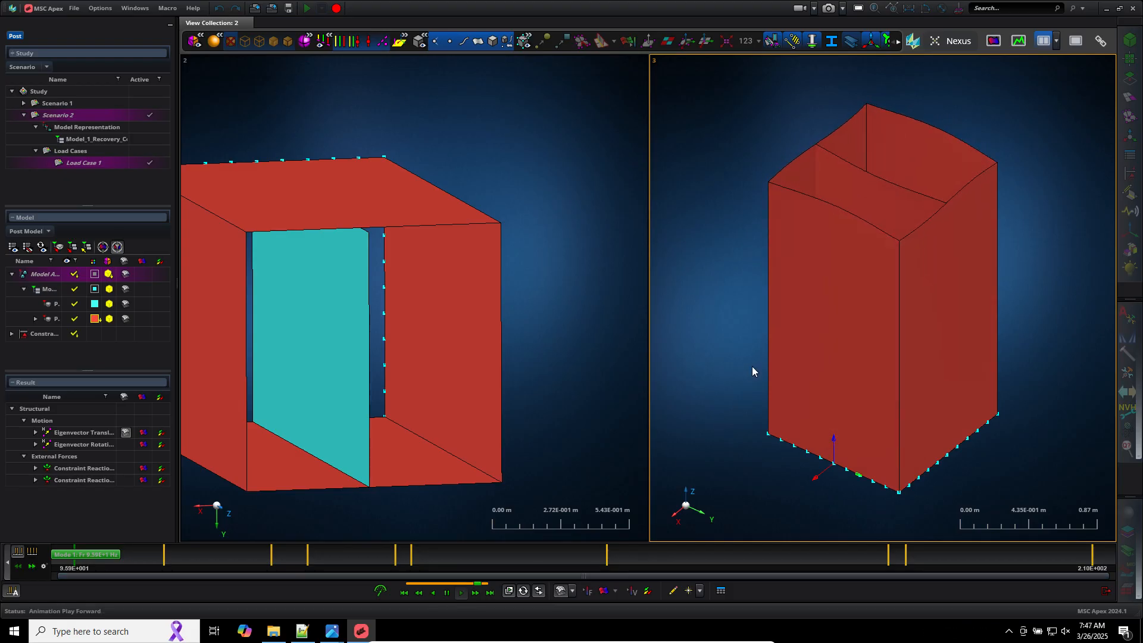
scroll(730, 288, down, 3)
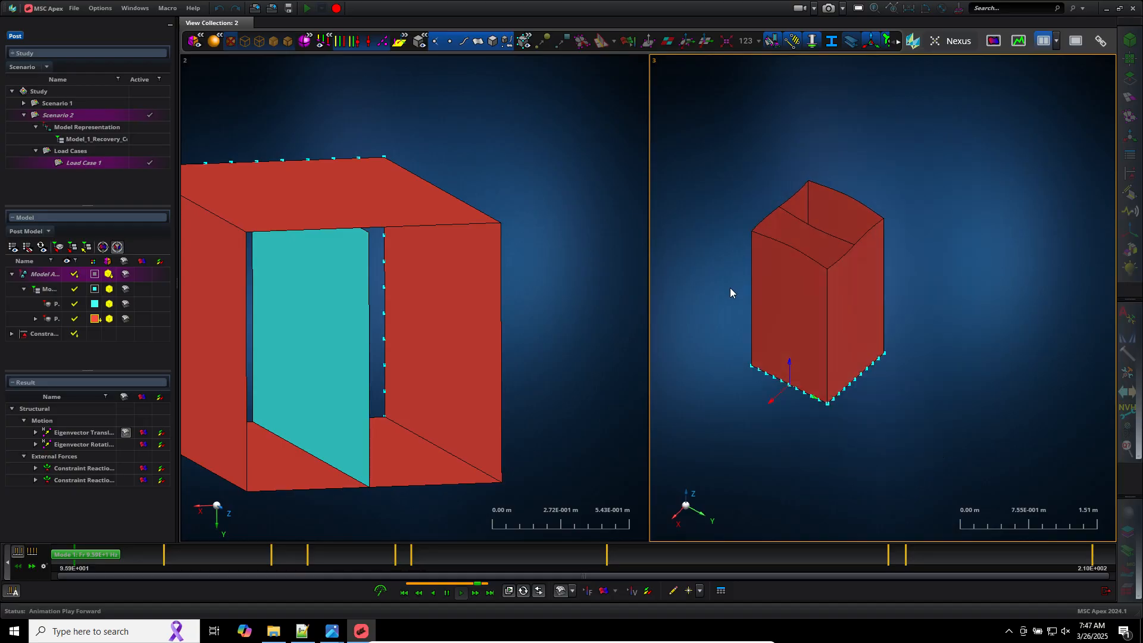
mouse_move(730, 287)
middle_down()
mouse_move(758, 312)
mouse_move(766, 284)
mouse_move(732, 287)
middle_up()
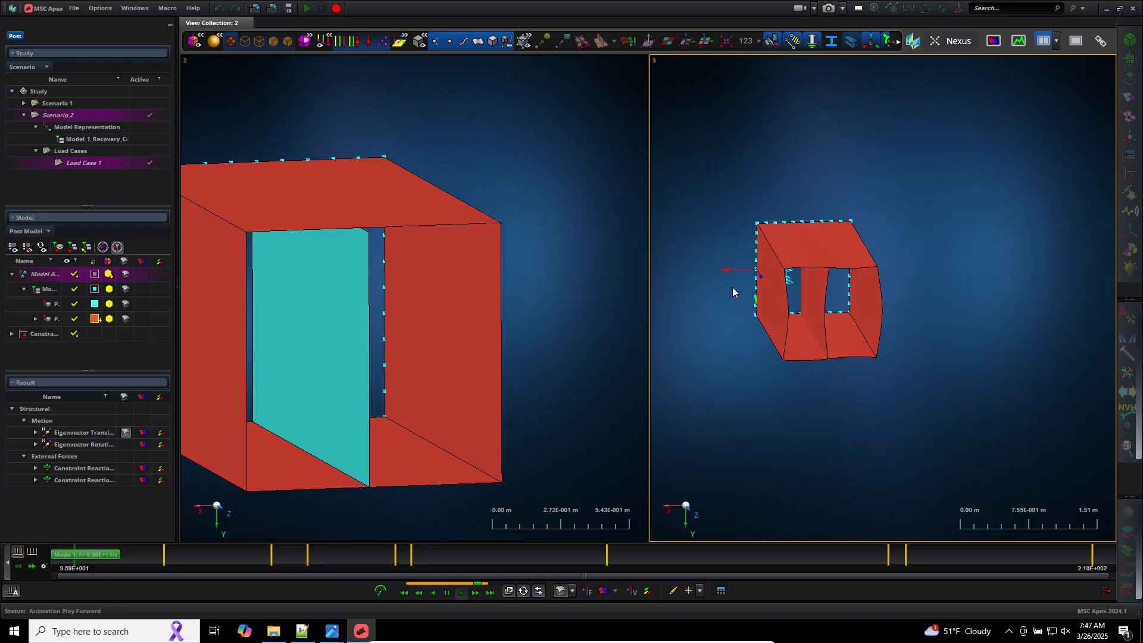
scroll(927, 286, up, 3)
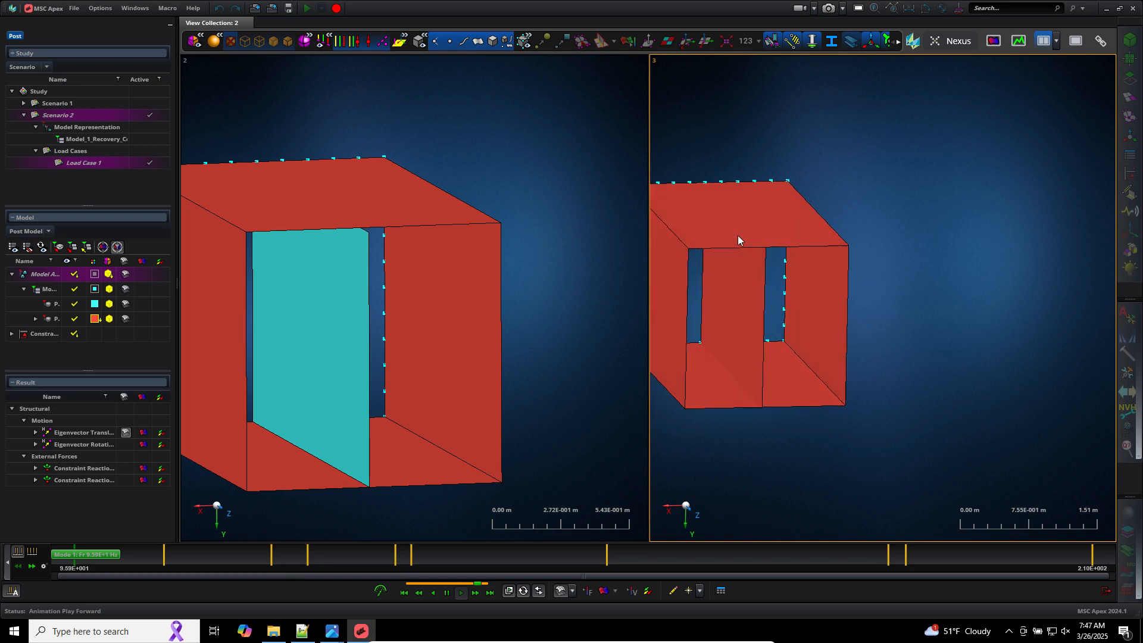
right_drag(731, 149, 833, 161)
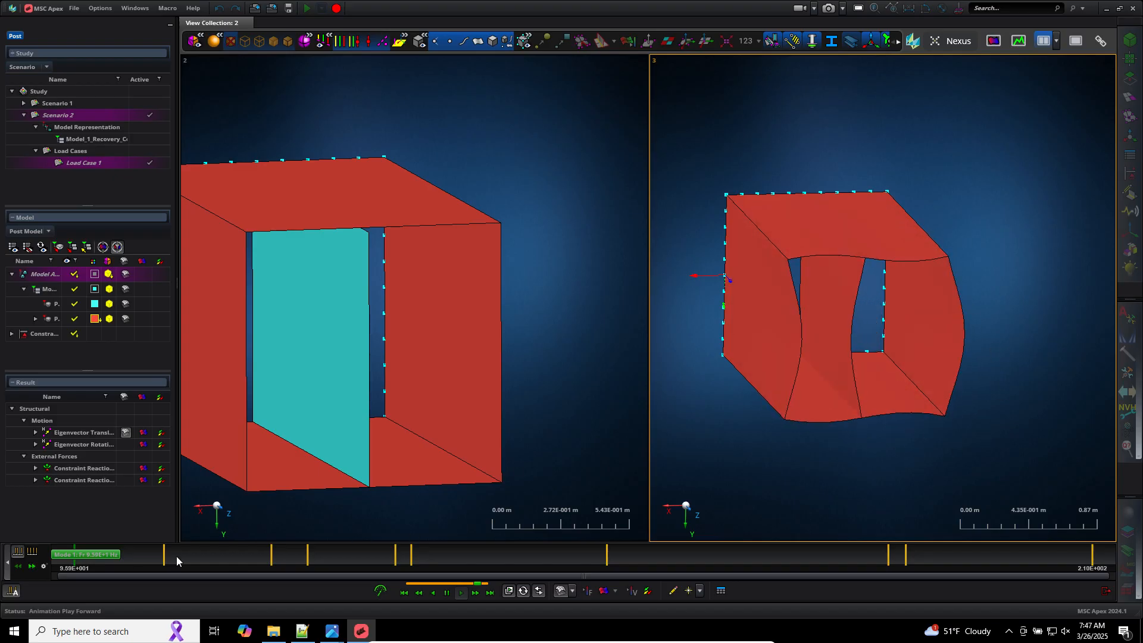
click(32, 553)
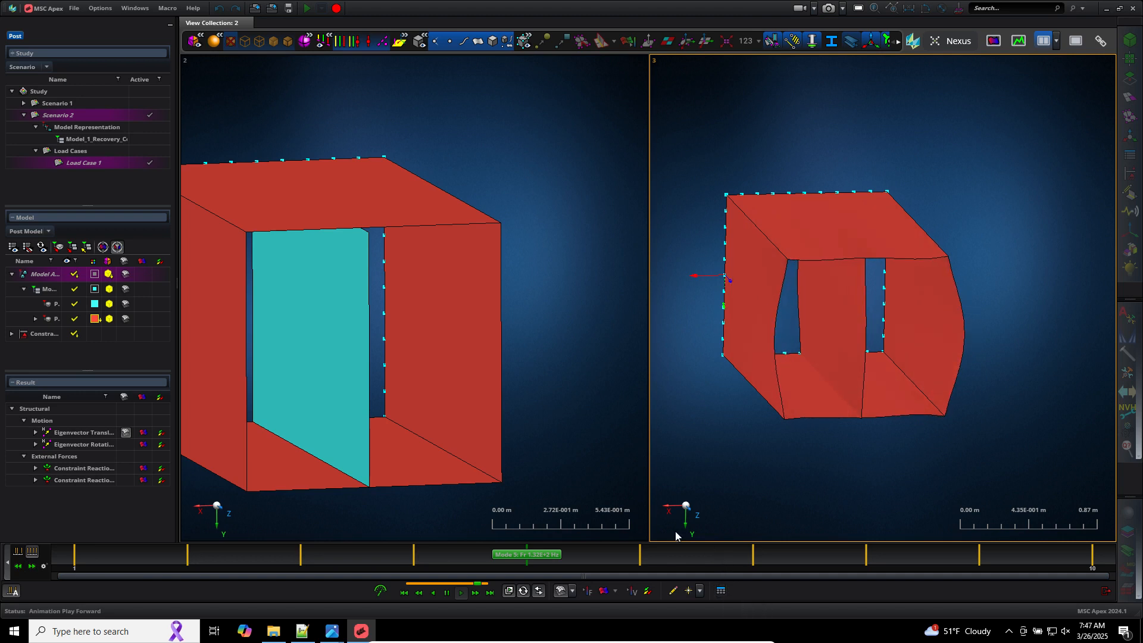
Step: Review the table of modal frequencies for the analysis
click(721, 591)
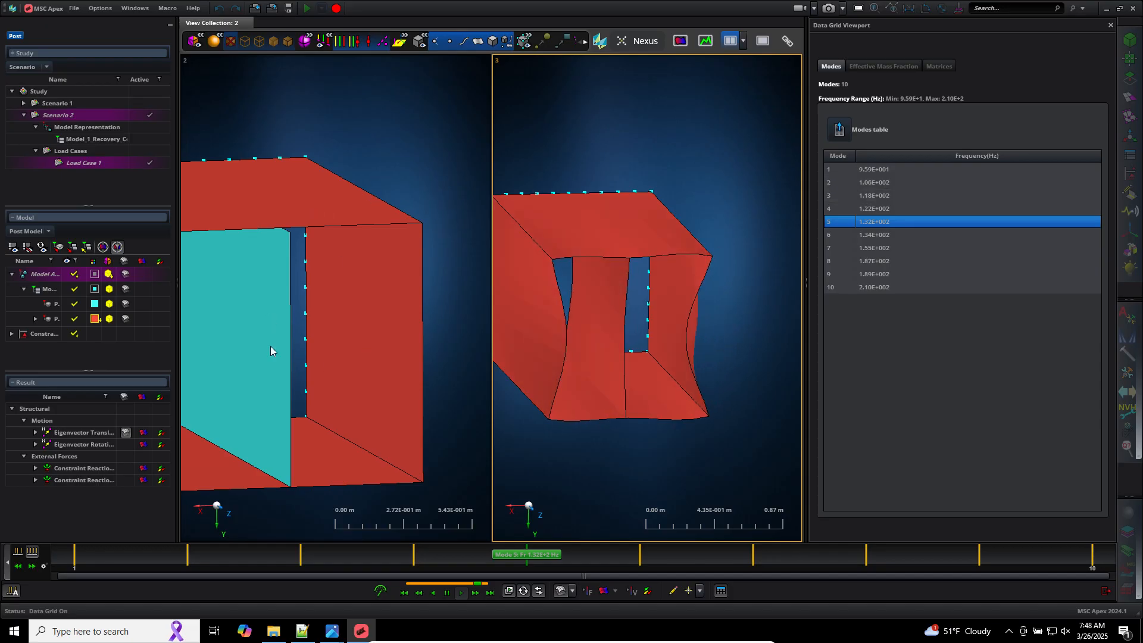
click(421, 530)
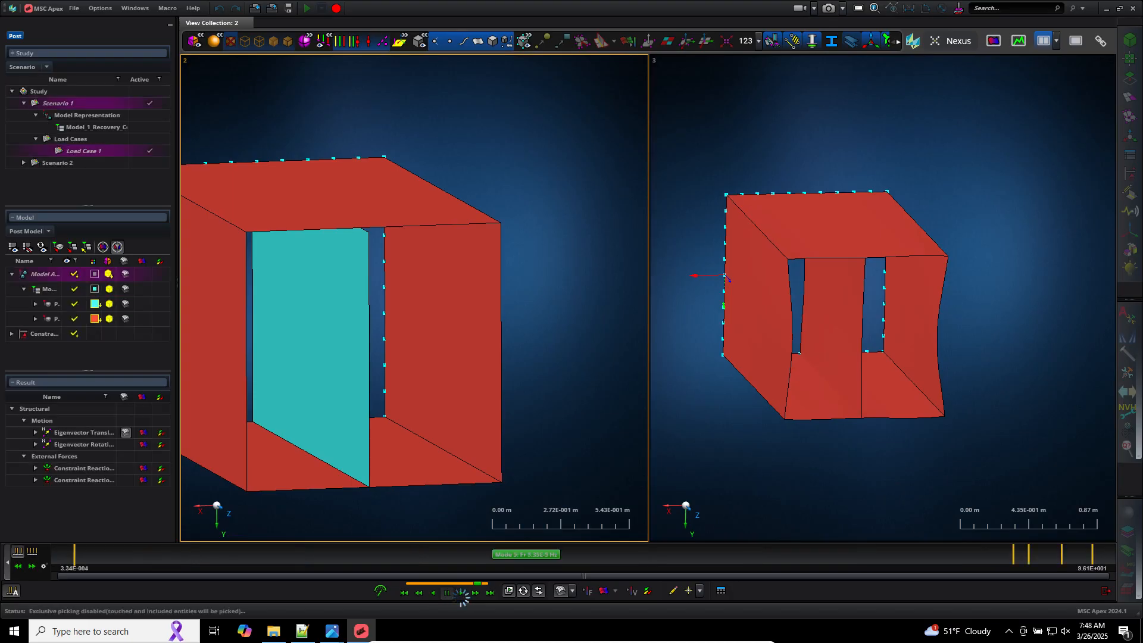
Step: Switch to Notepad++ and read the Nastran fatal-message notes about constraining mechanisms, then return to MSC Apex
click(318, 639)
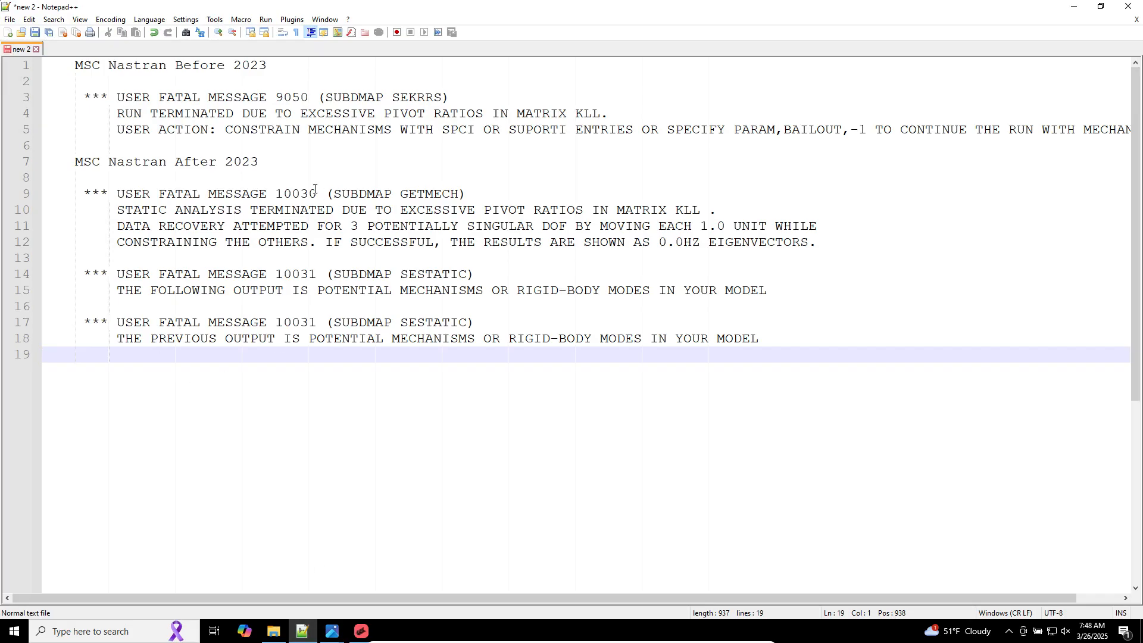
drag(268, 130, 407, 130)
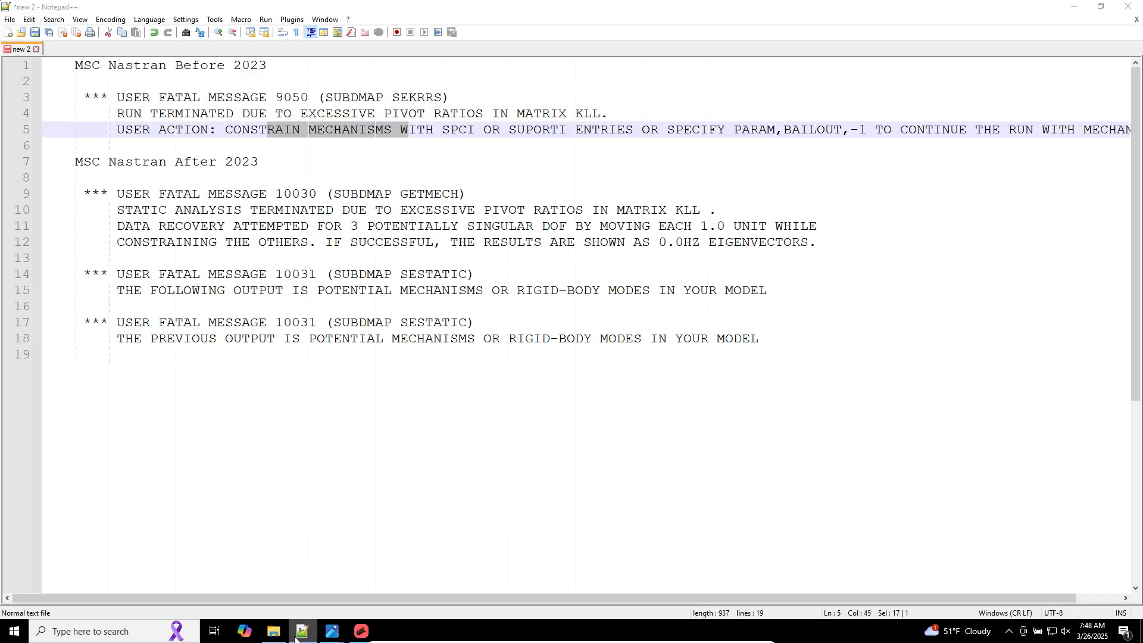
click(296, 636)
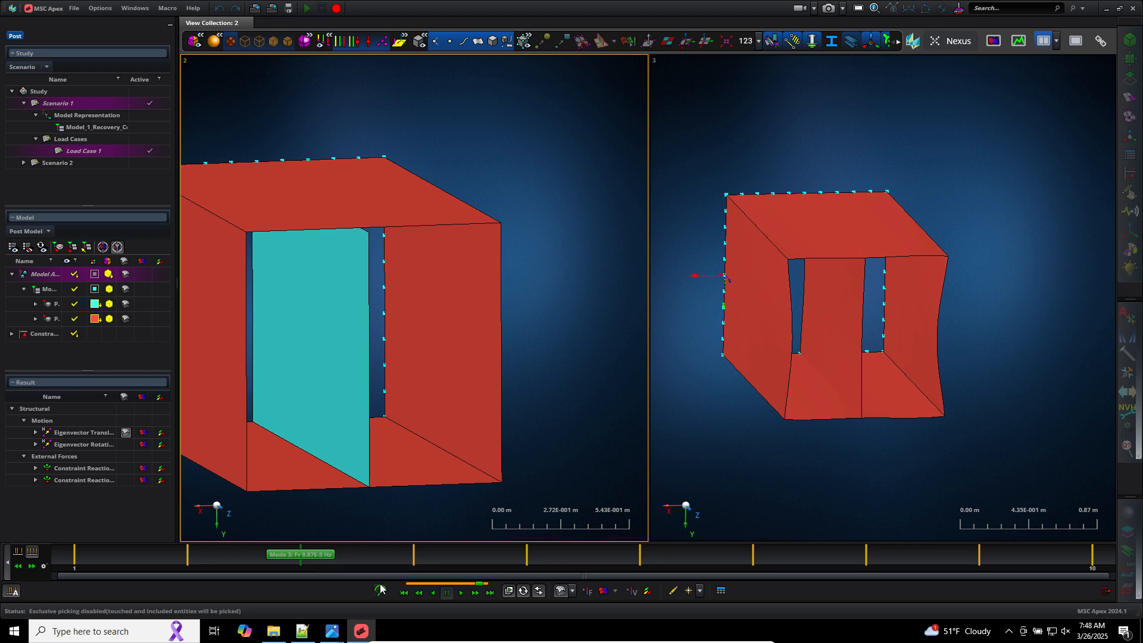
Step: Animate the mode shapes in both viewports and exit post-processing
click(462, 593)
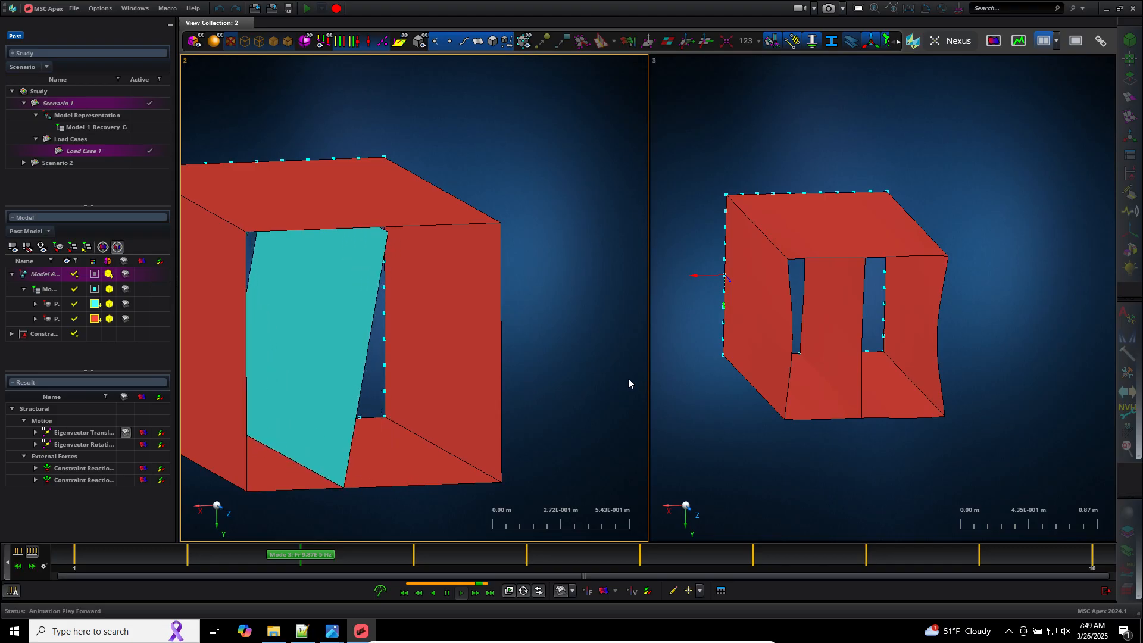
click(973, 483)
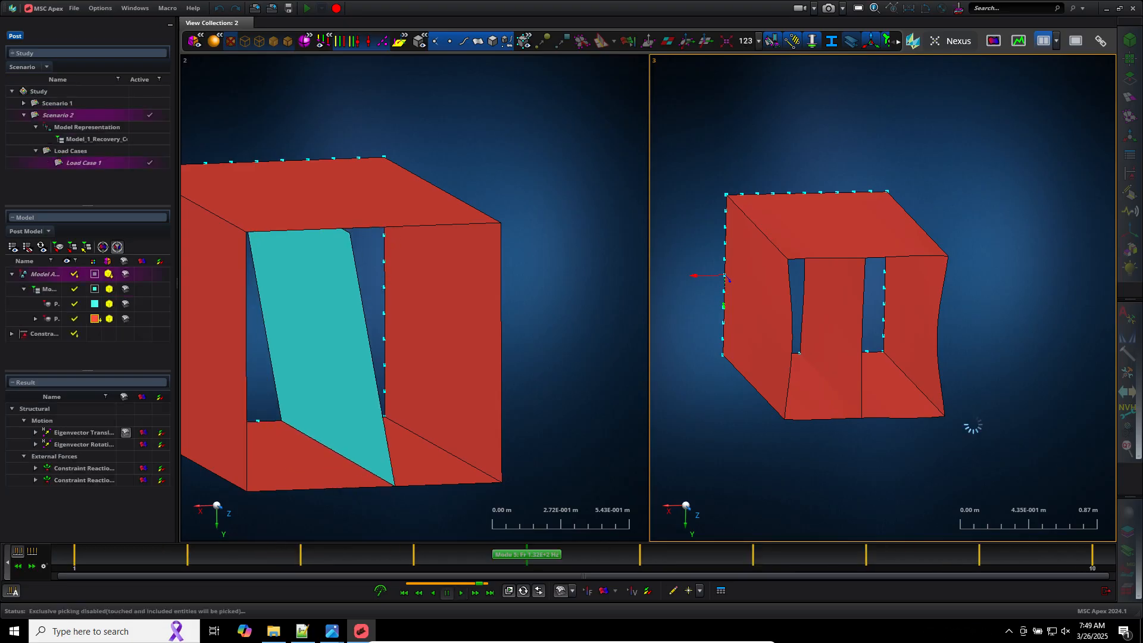
click(838, 357)
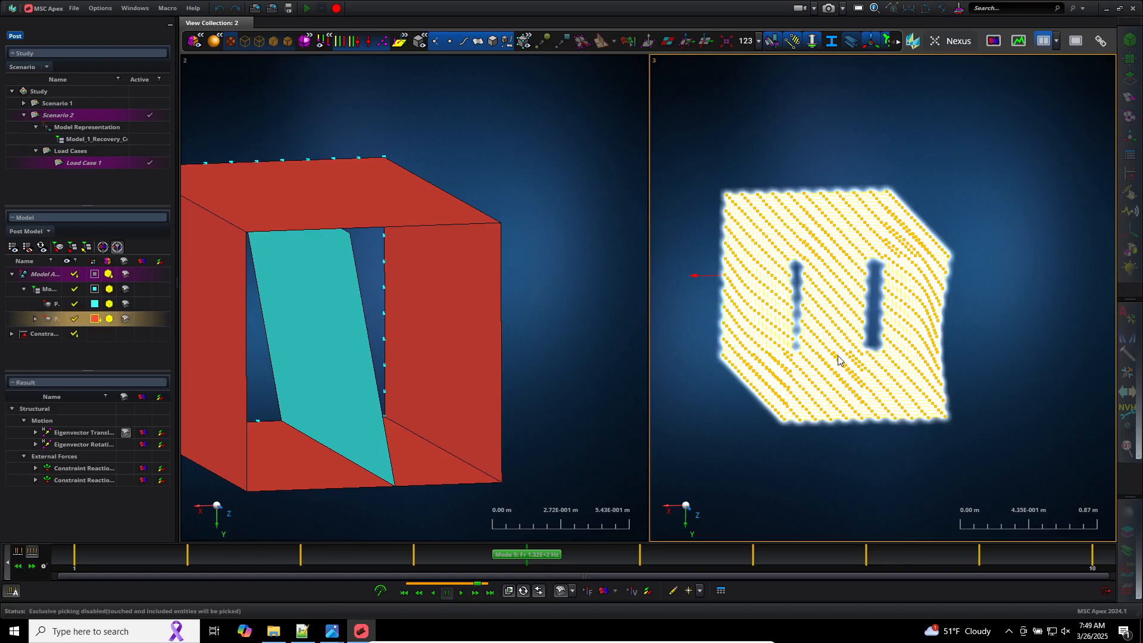
click(976, 377)
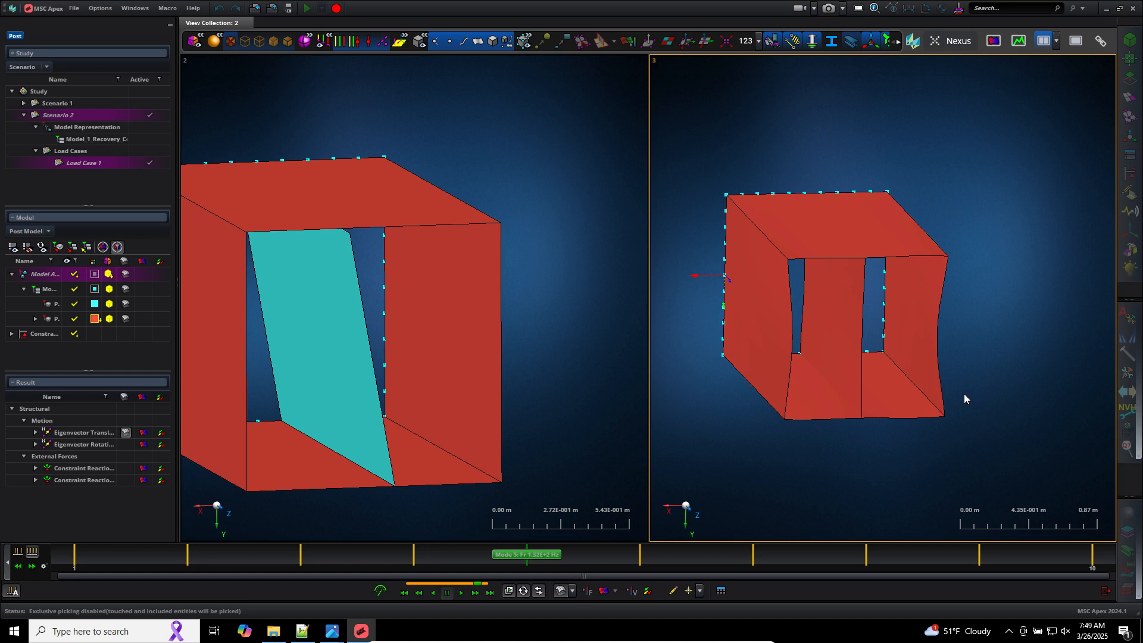
click(1105, 590)
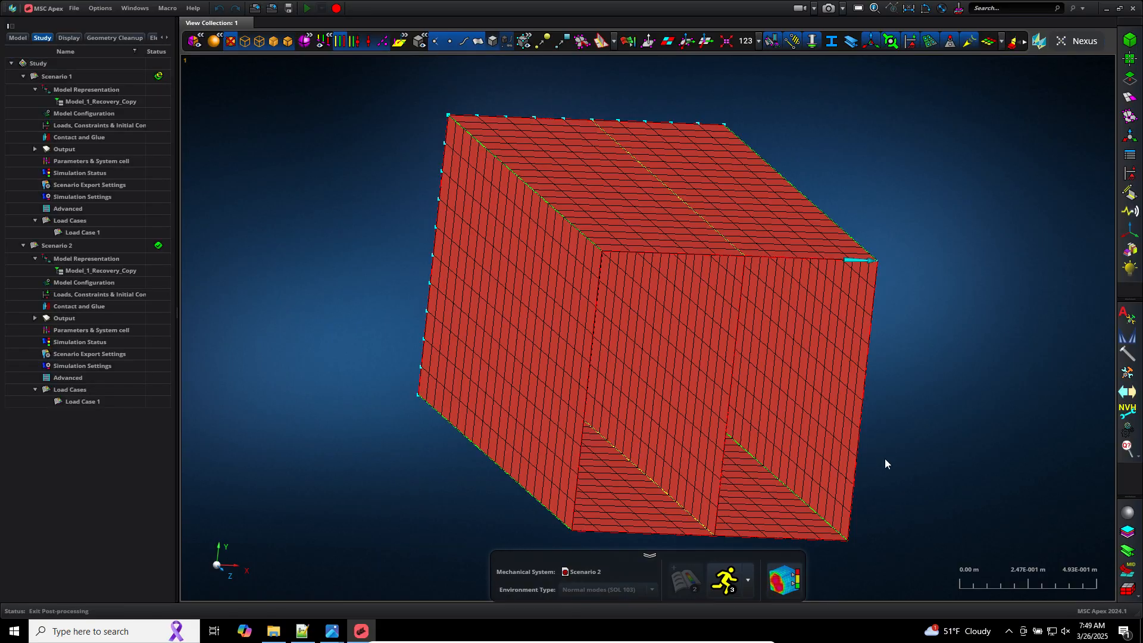
Step: Start exporting Model_1_Recovery_Copy to the Downloads folder as Parasolid Geometry - Text (*.x_t)
click(17, 38)
click(69, 87)
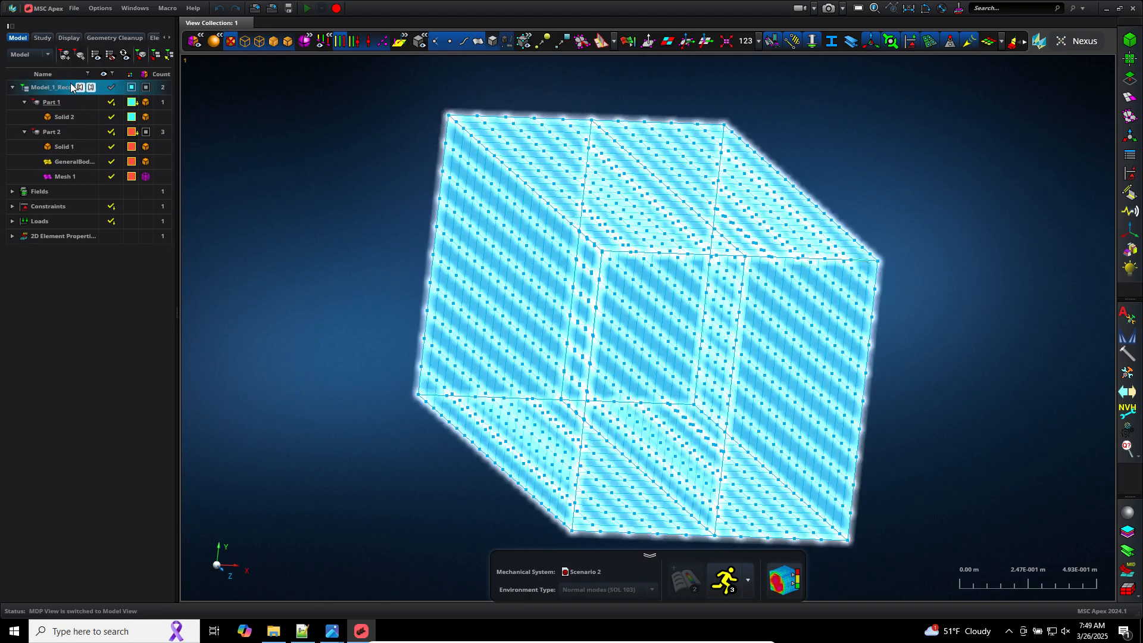
right_click(69, 87)
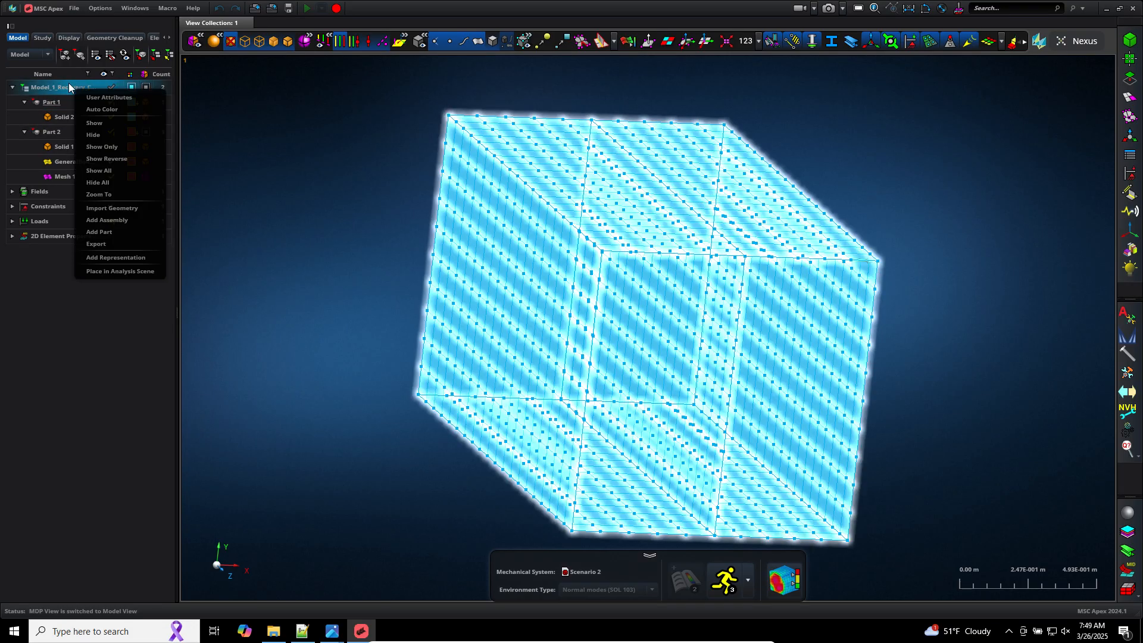
click(116, 244)
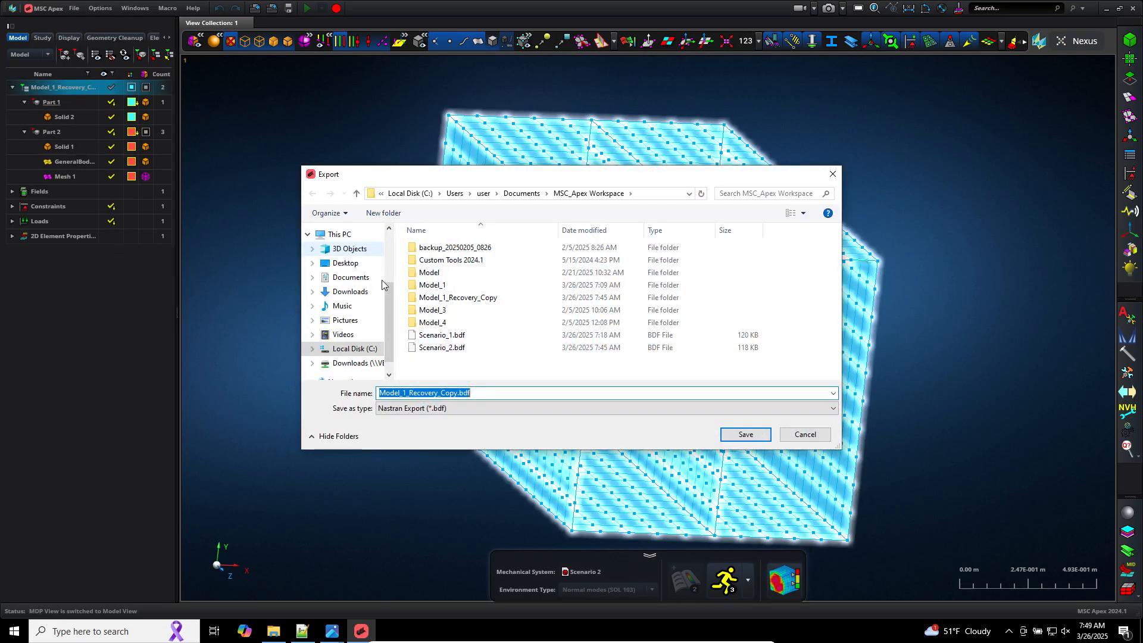
click(351, 291)
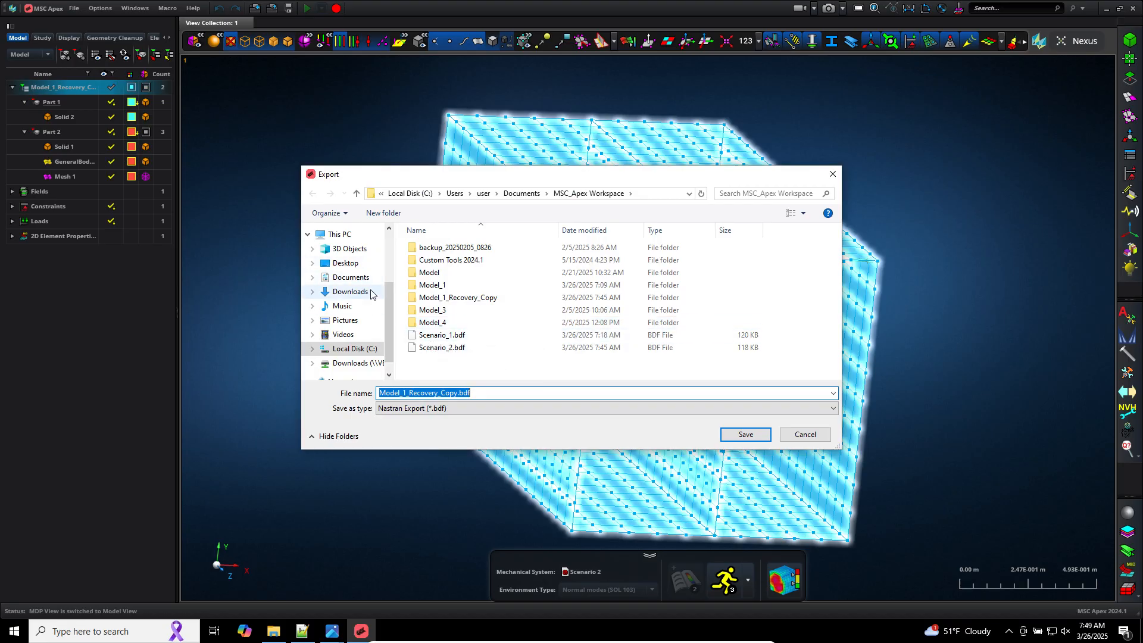
click(465, 408)
click(464, 429)
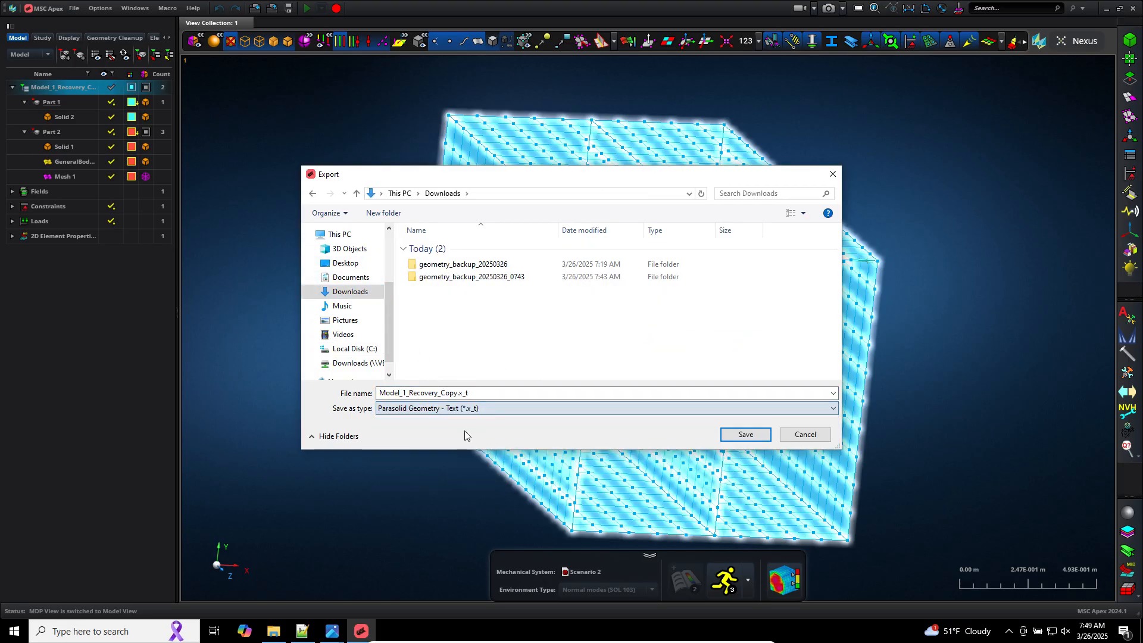
Step: Name the export file geometry_backup_20250326_0749 and save it
double_click(475, 393)
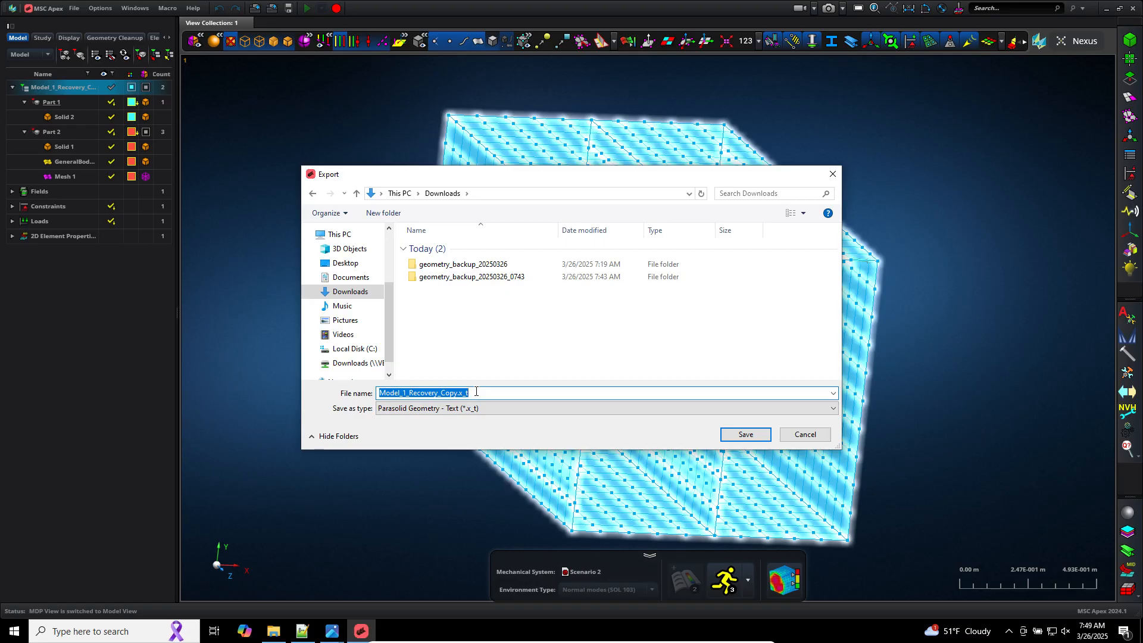
text(geoemtr)
key(BackSpace)
key(BackSpace)
key(BackSpace)
key(BackSpace)
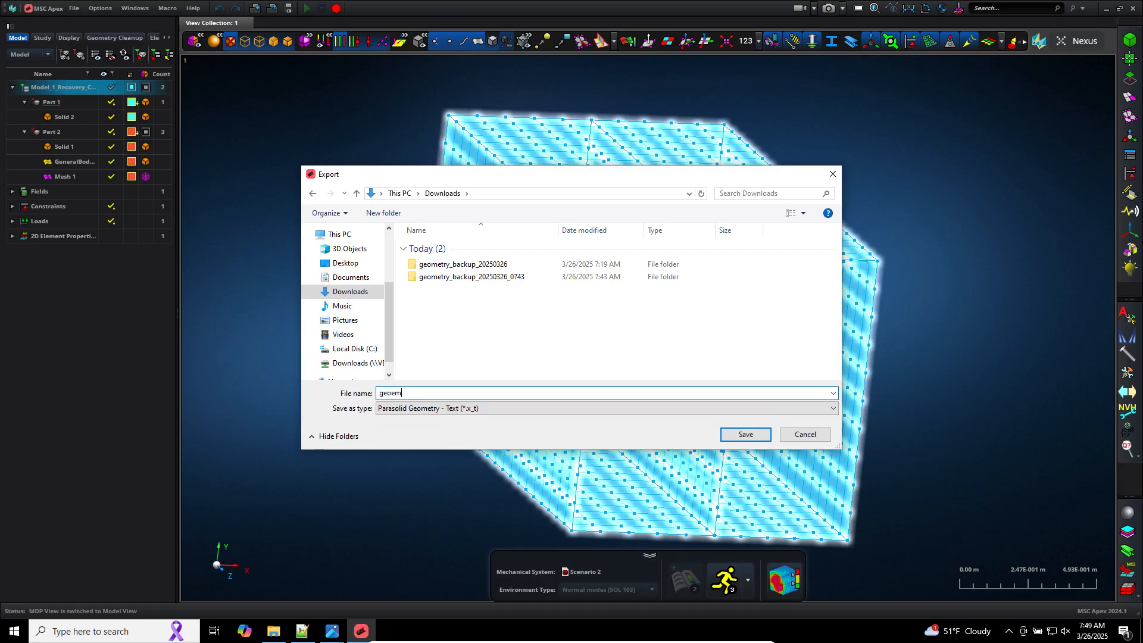
text(emtry_backup_20250326_0749)
key(Return)
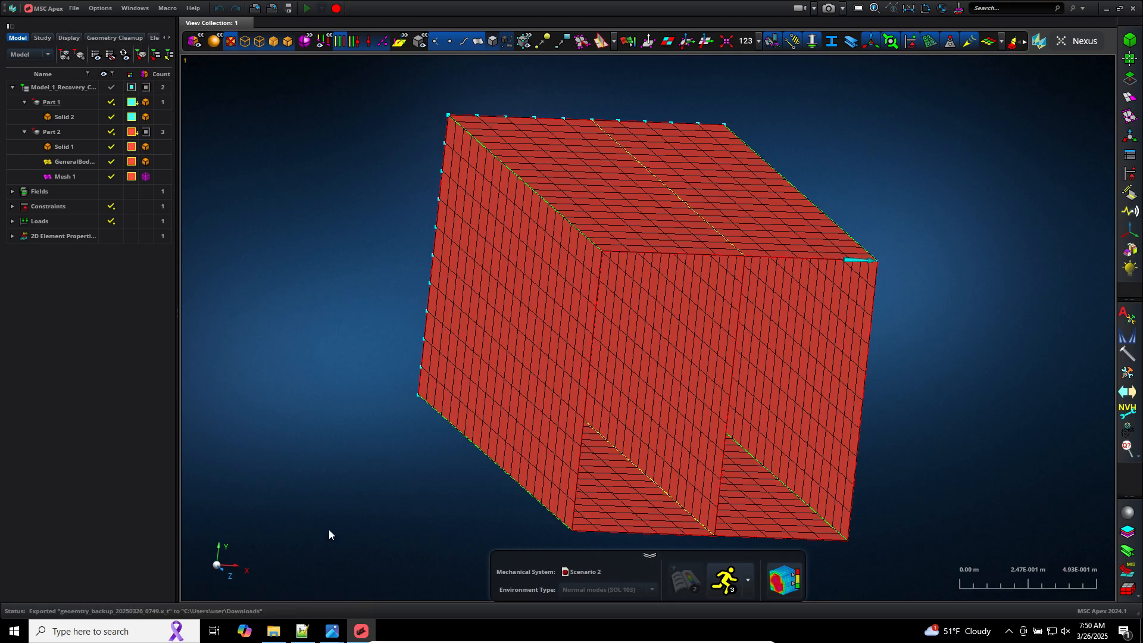
Step: Compare the saved reference screenshots of the detached and attached plate geometry, then return to MSC Apex
right_click(316, 484)
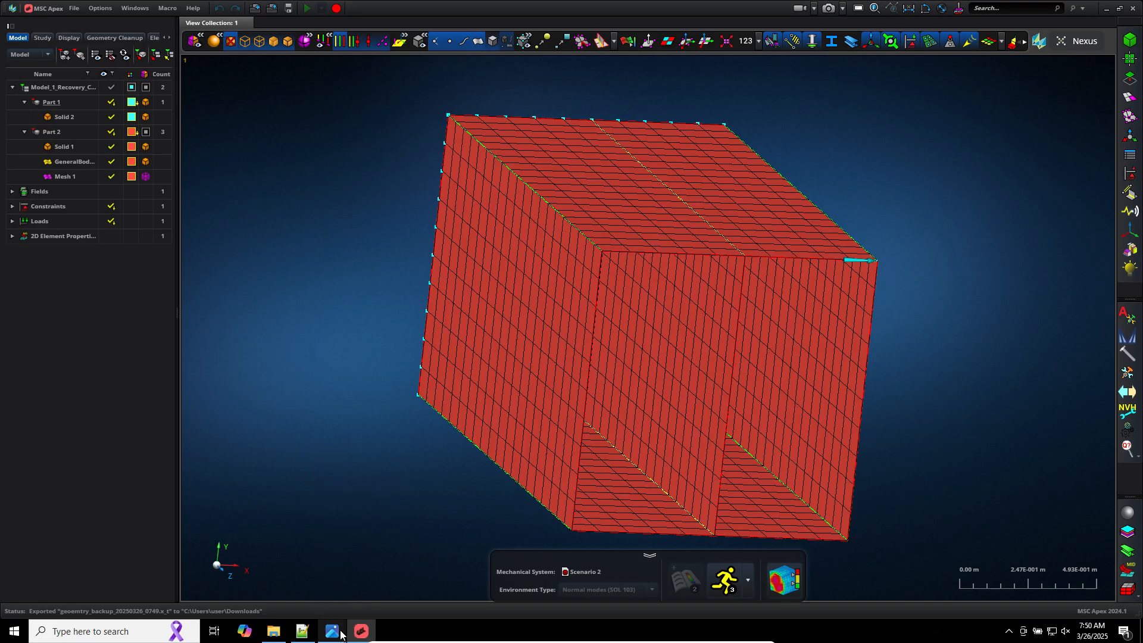
mouse_move(324, 617)
click(298, 592)
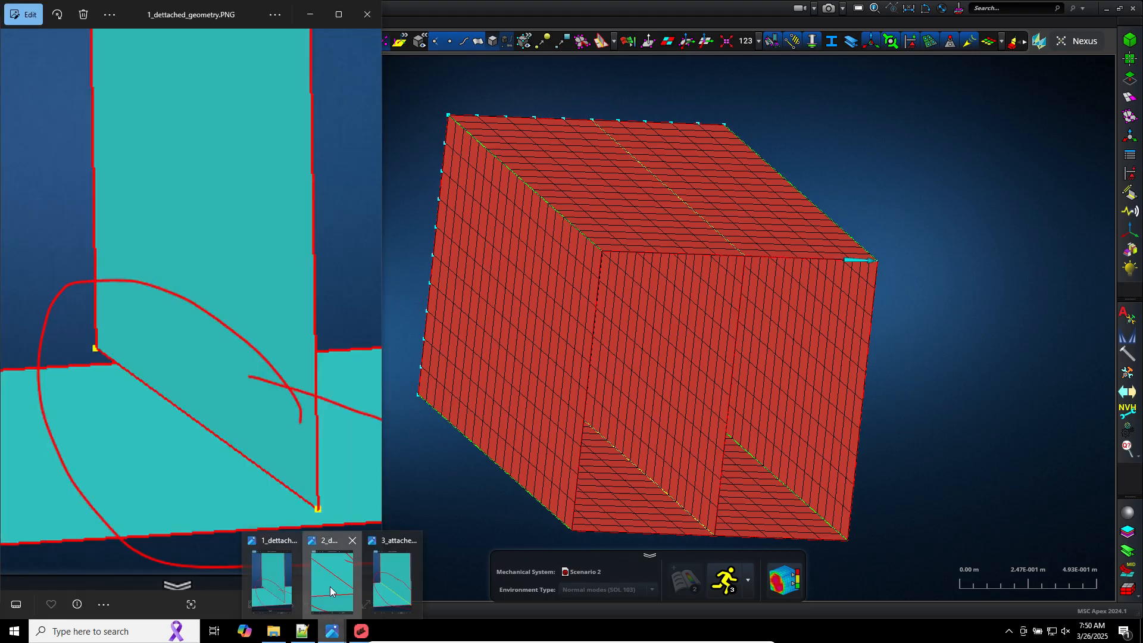
click(332, 581)
click(408, 582)
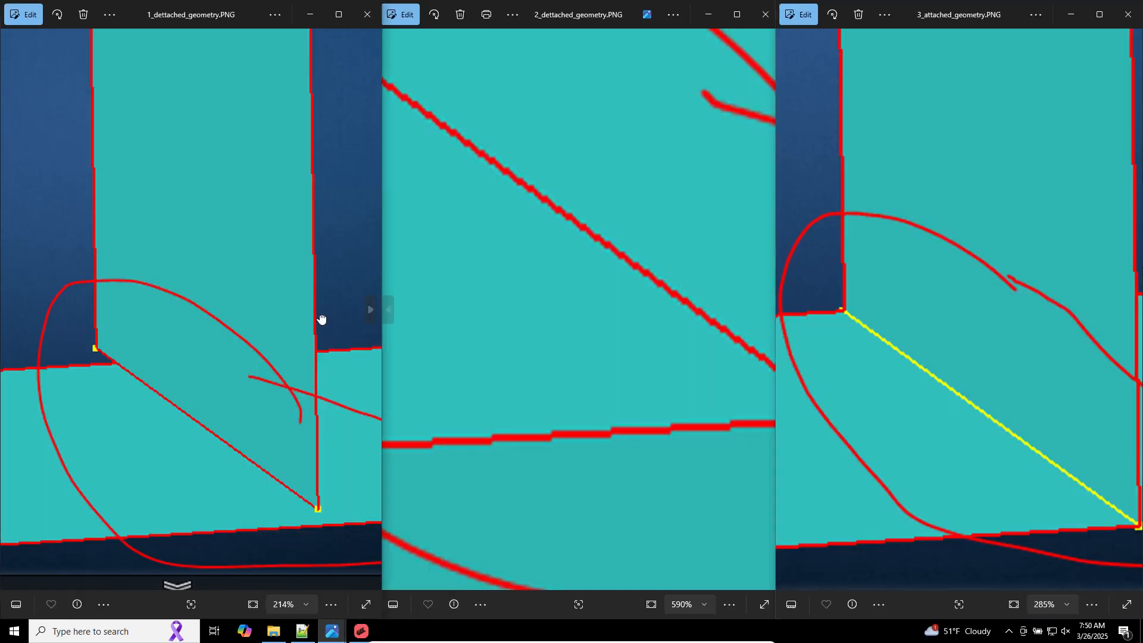
scroll(318, 337, down, 5)
scroll(212, 288, up, 2)
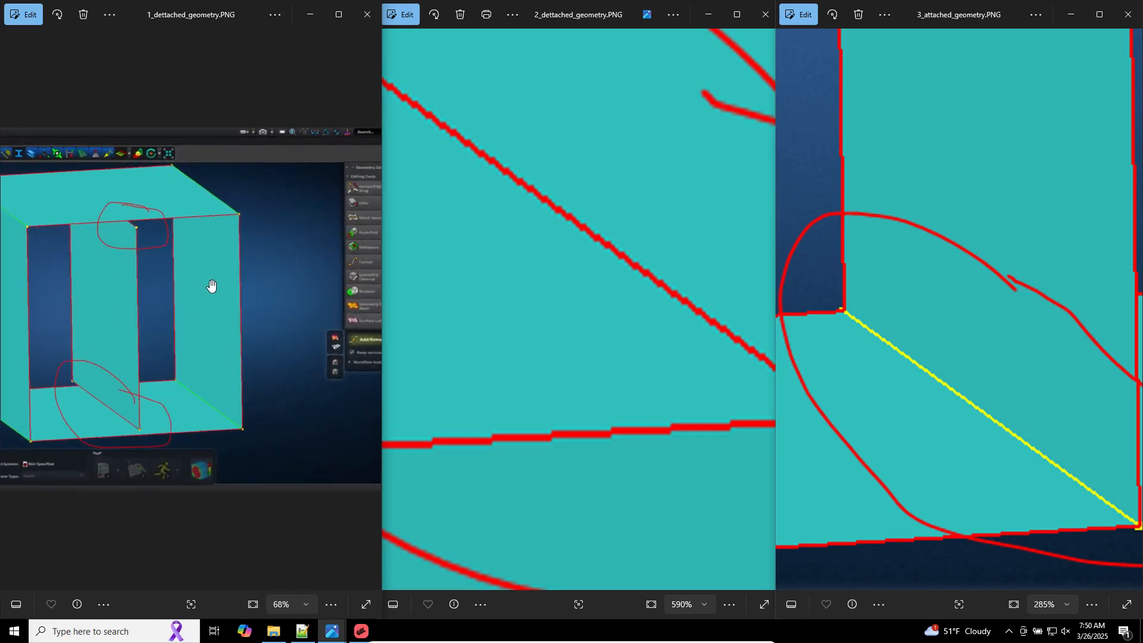
scroll(501, 274, down, 10)
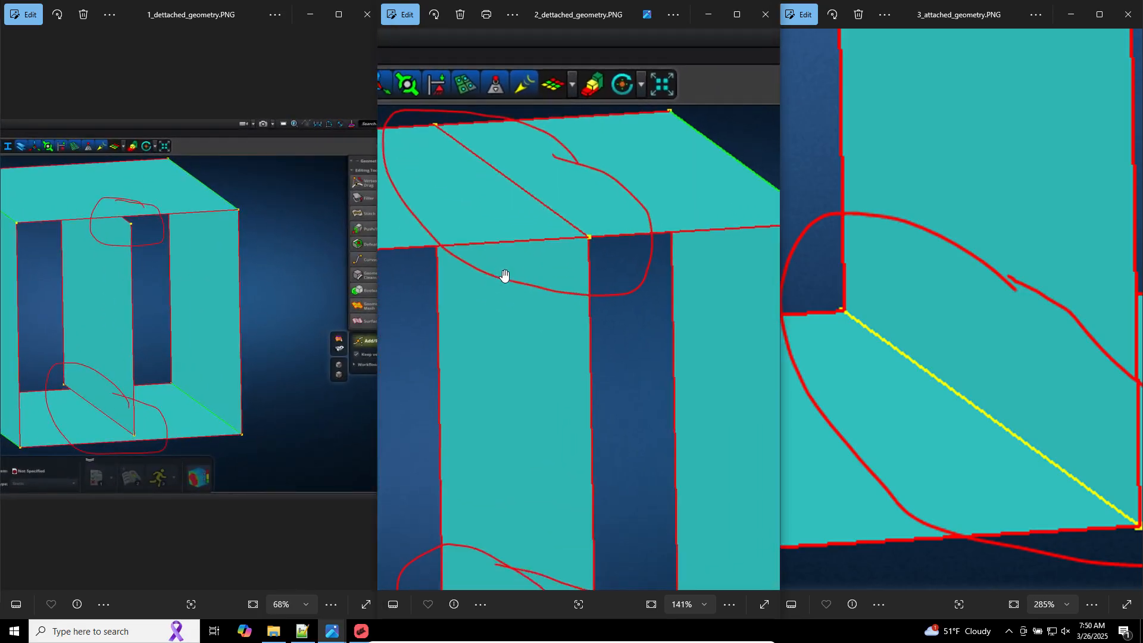
scroll(965, 294, down, 4)
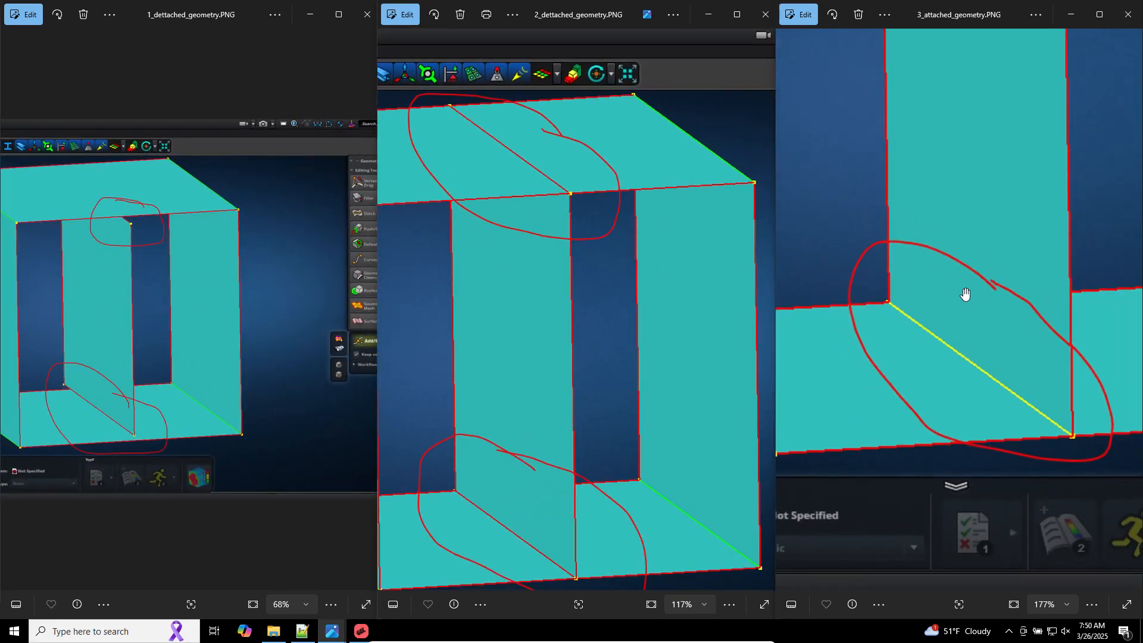
scroll(966, 294, down, 2)
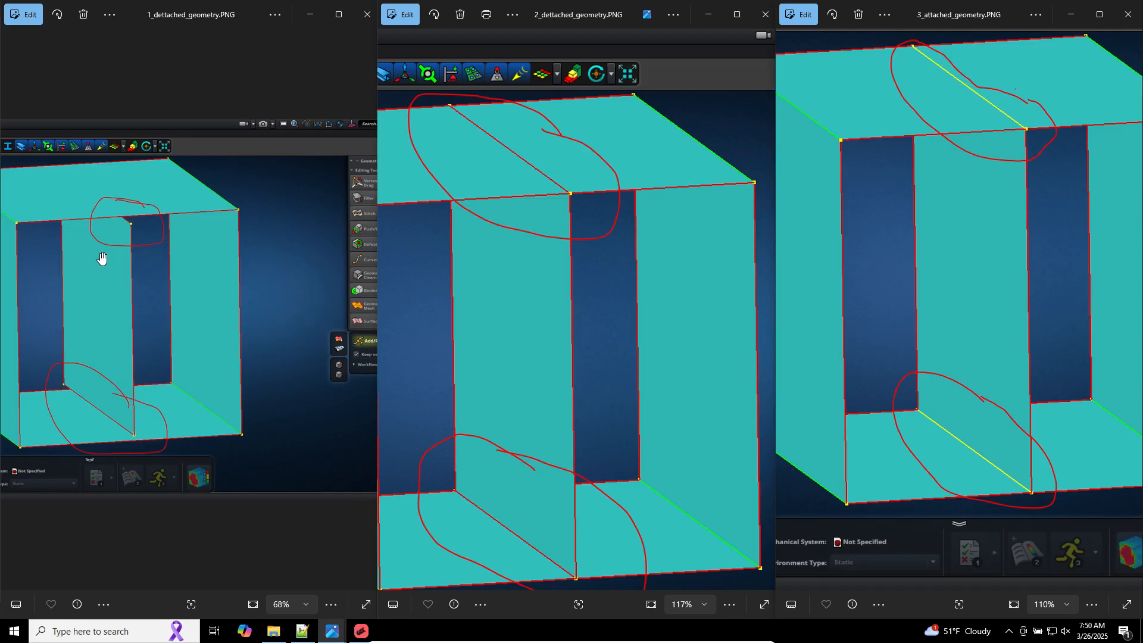
click(418, 304)
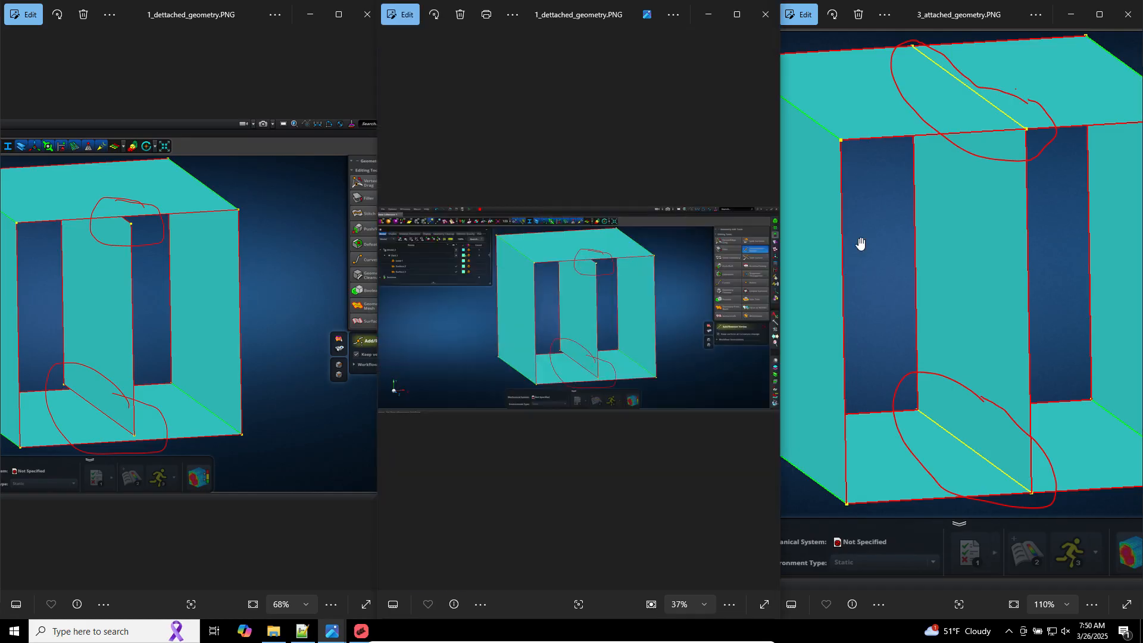
scroll(631, 292, up, 5)
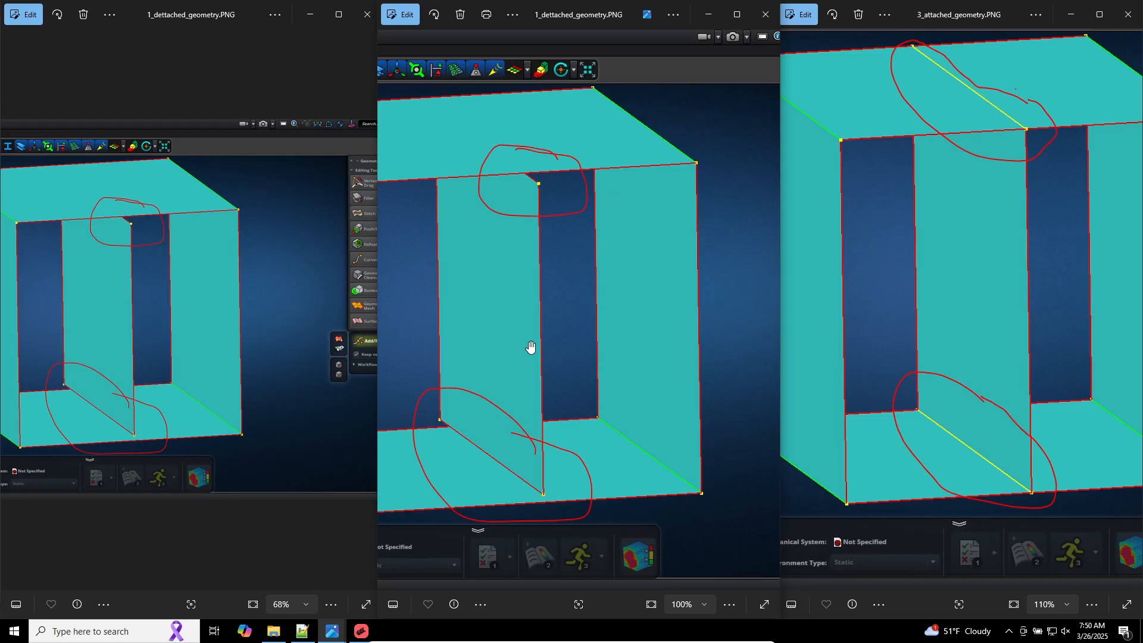
click(362, 631)
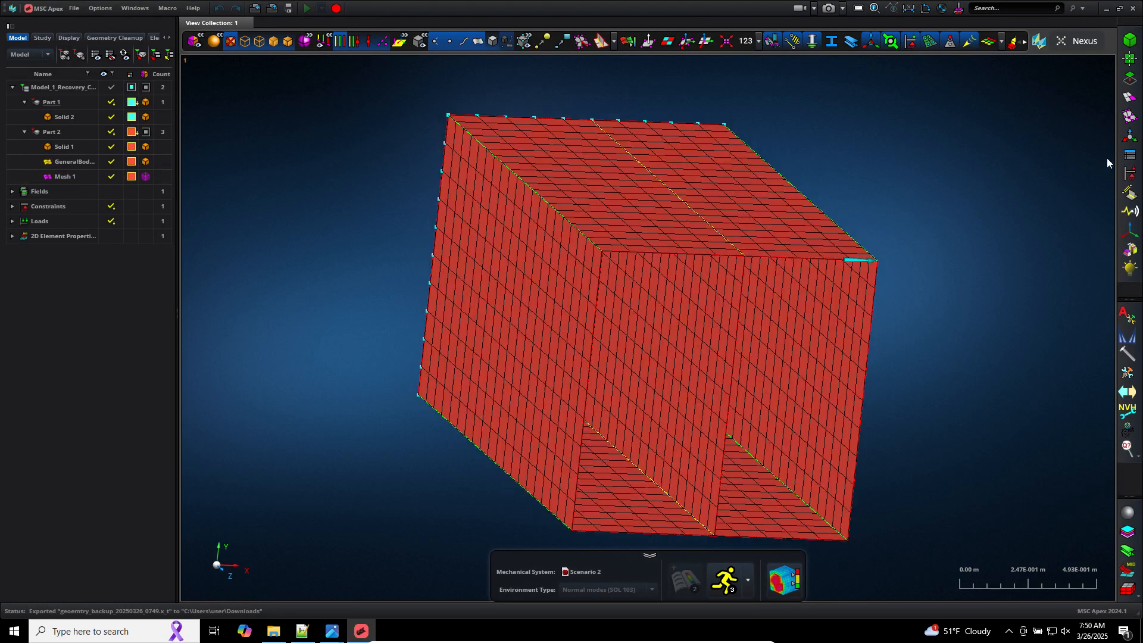
Step: Open the Geometry Edit Tools palette and inspect the meshed box's geometry body
click(1129, 82)
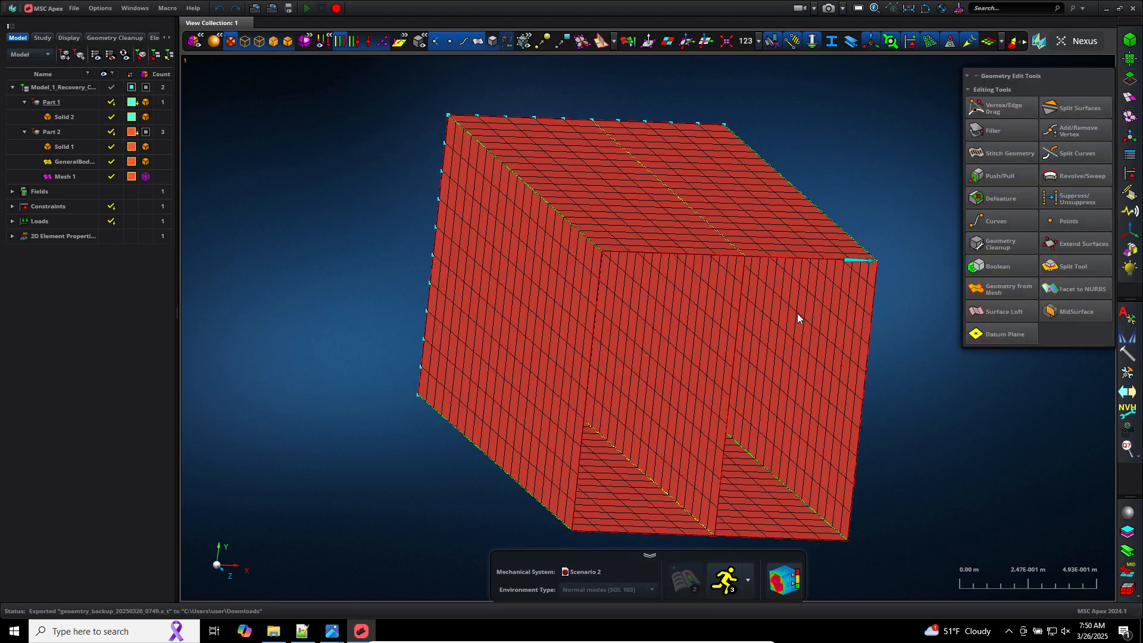
click(743, 259)
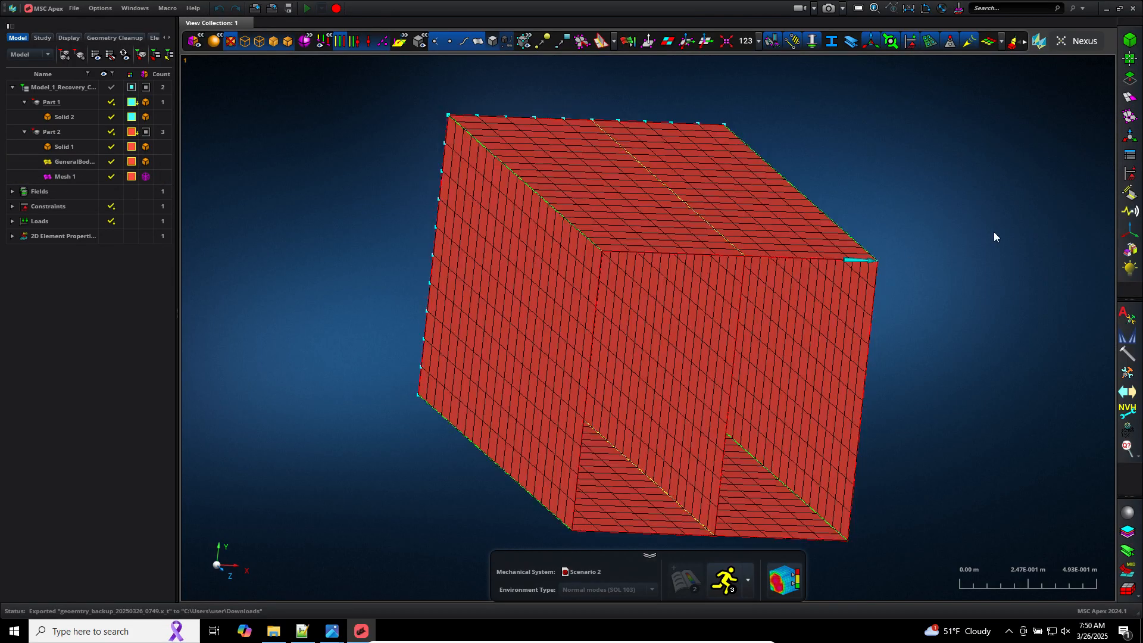
click(1129, 79)
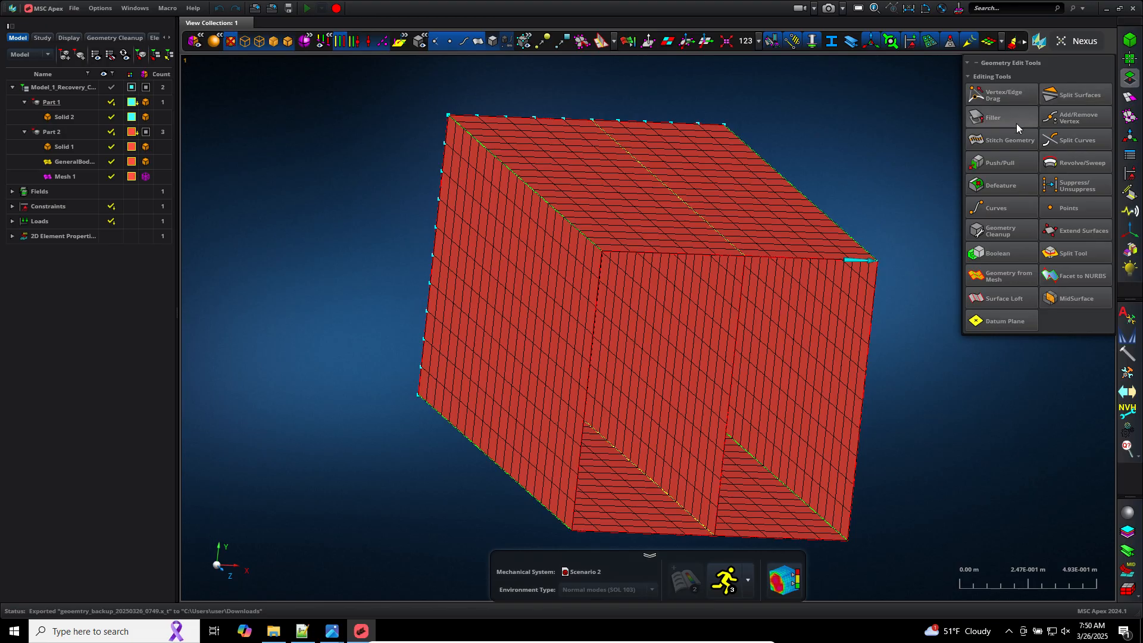
mouse_move(1014, 136)
middle_drag(864, 120, 829, 87)
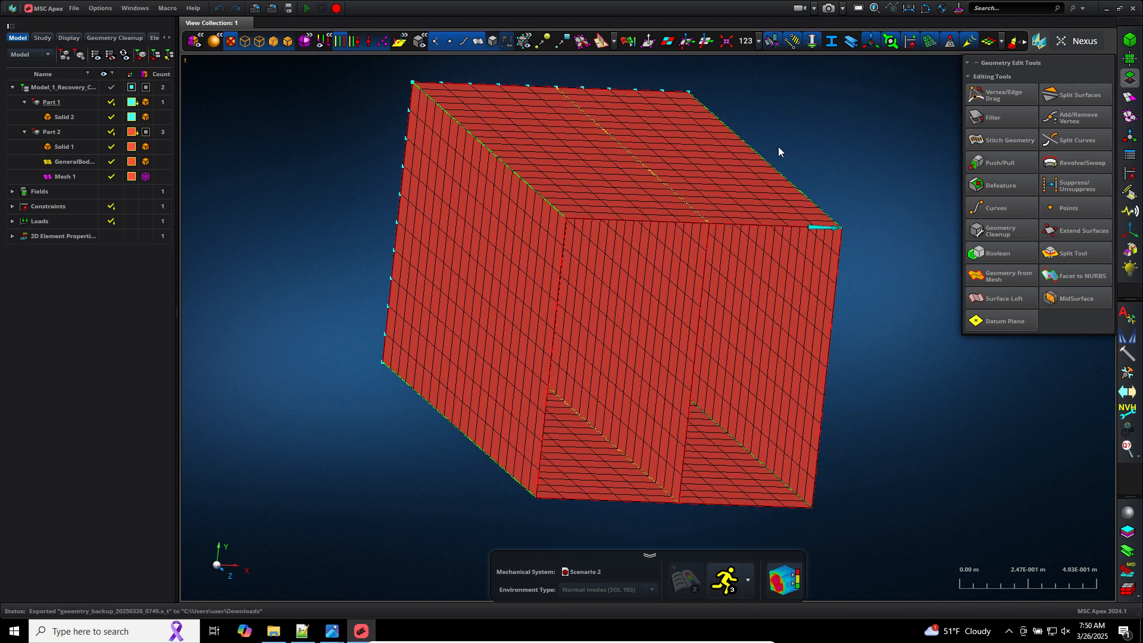
click(602, 144)
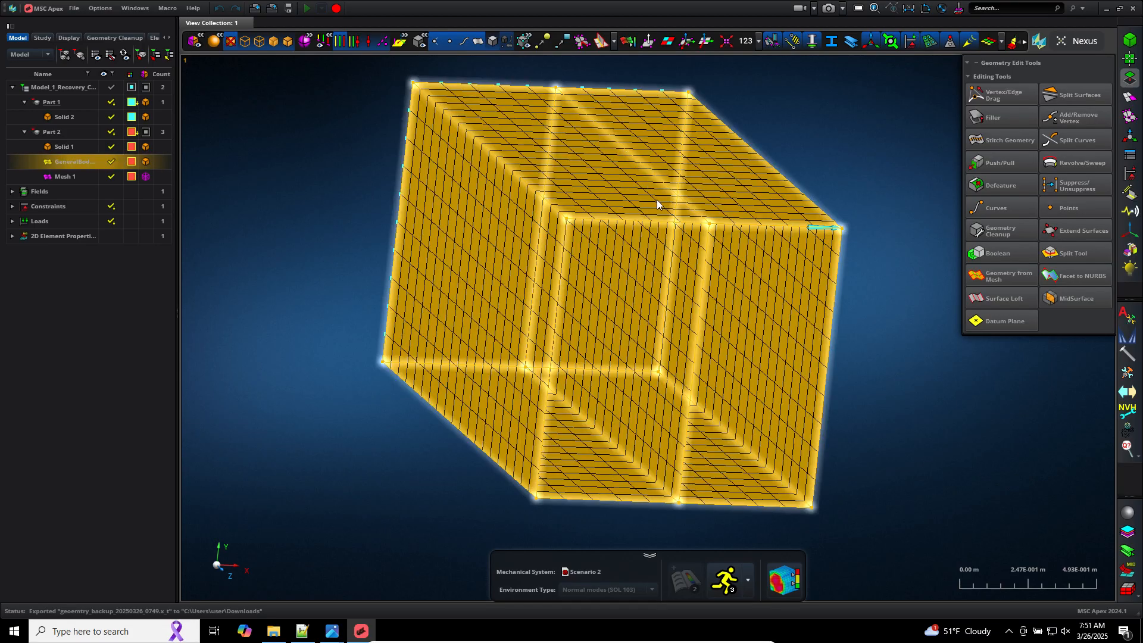
click(934, 313)
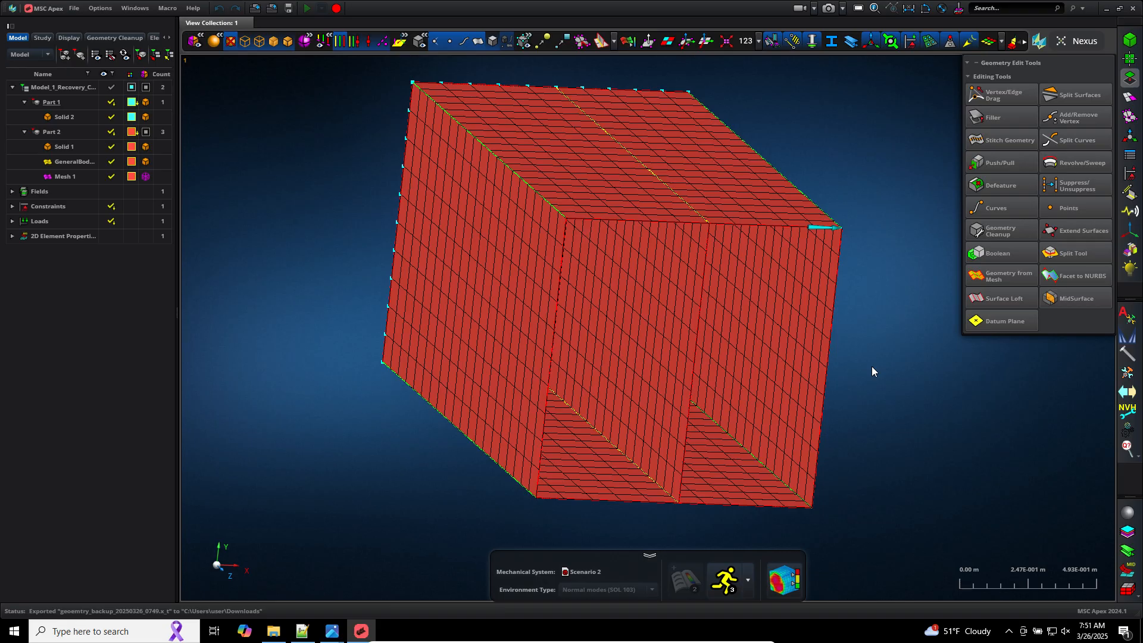
click(57, 87)
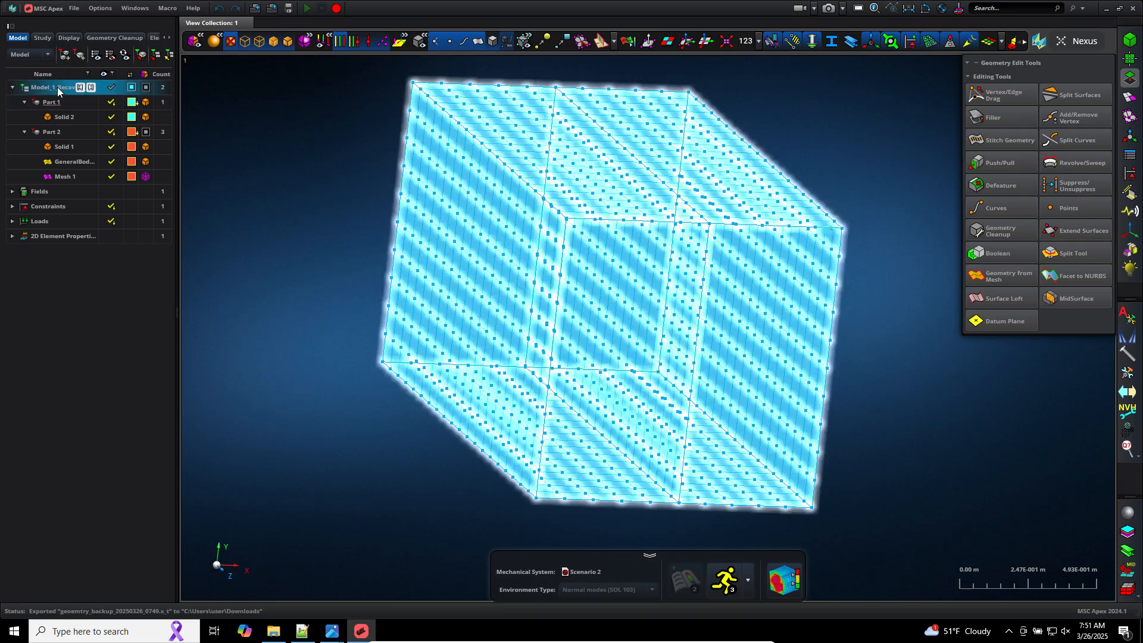
right_click(58, 87)
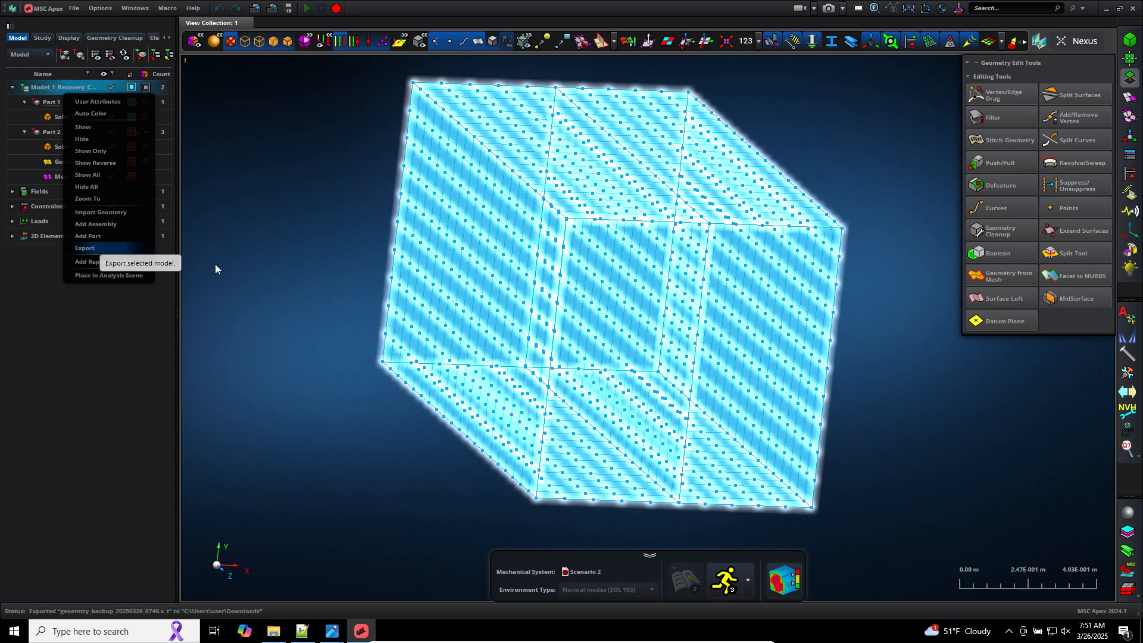
click(244, 283)
Step: Open the geometry_backup_20250326_0743 folder in Downloads and inspect its Part 1.x_t and Part 2.x_t files
click(271, 635)
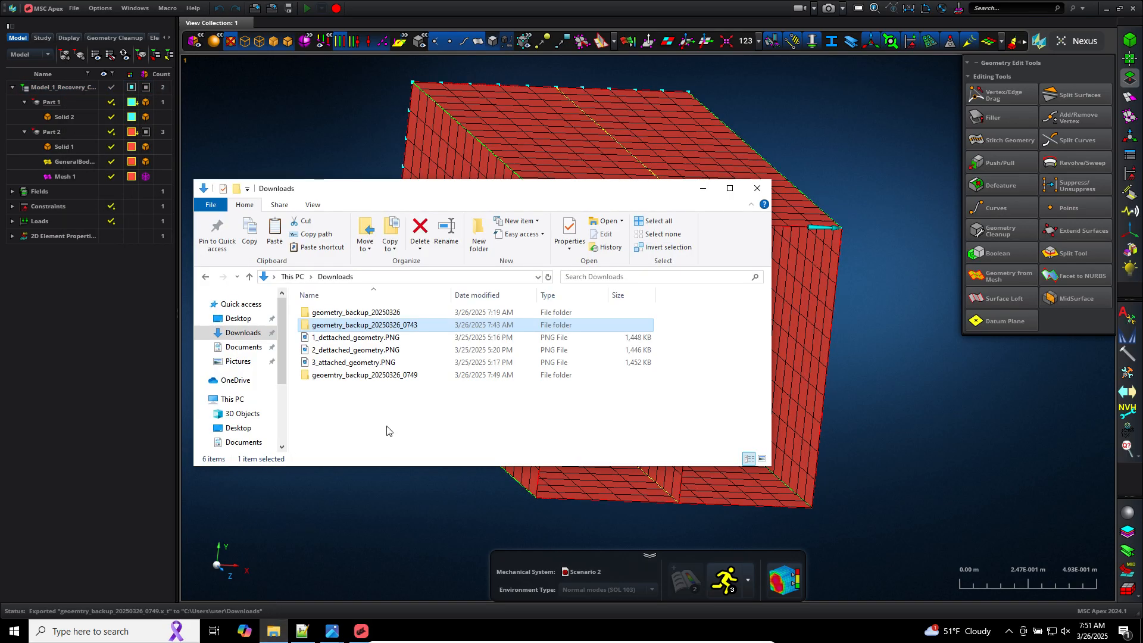
click(400, 301)
click(400, 302)
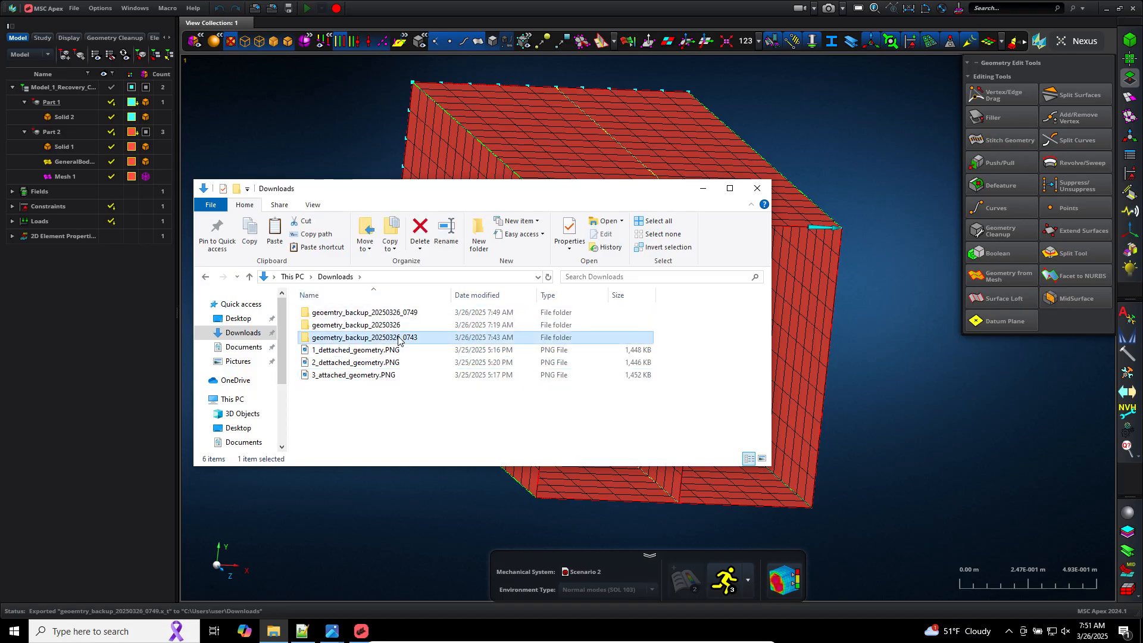
double_click(376, 337)
drag(369, 357, 321, 304)
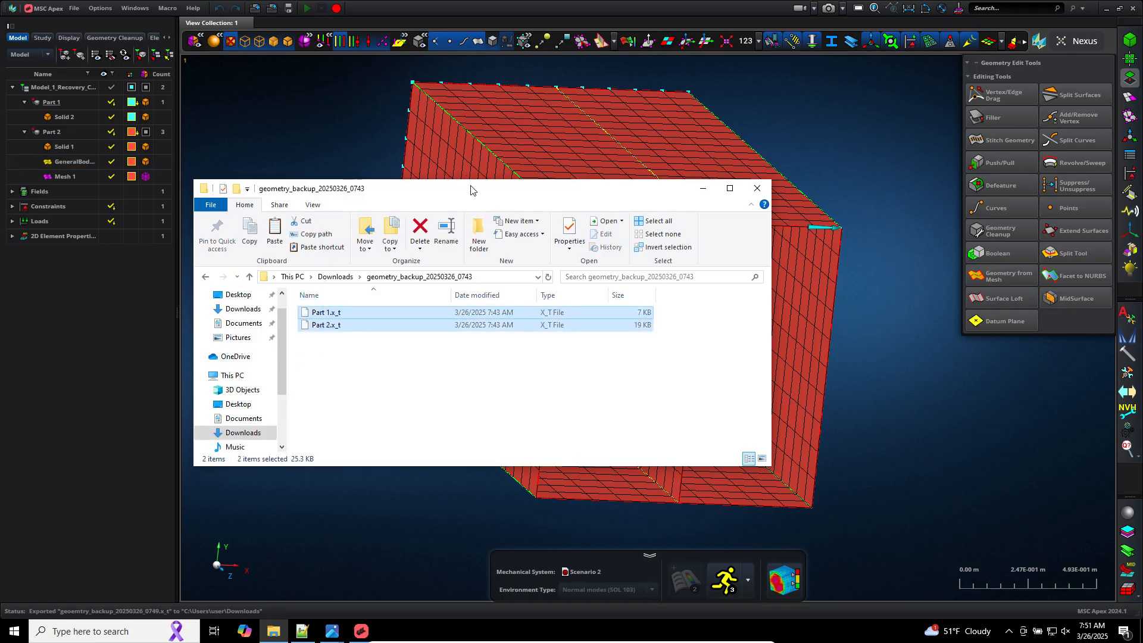
drag(472, 190, 512, 2)
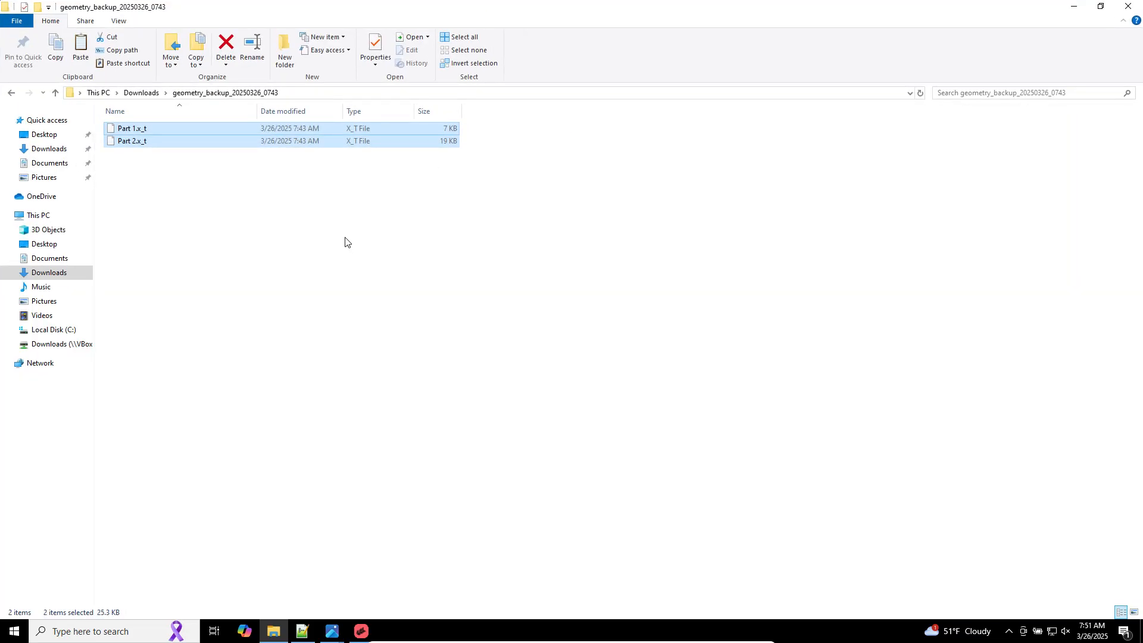
click(167, 145)
drag(168, 146, 510, 314)
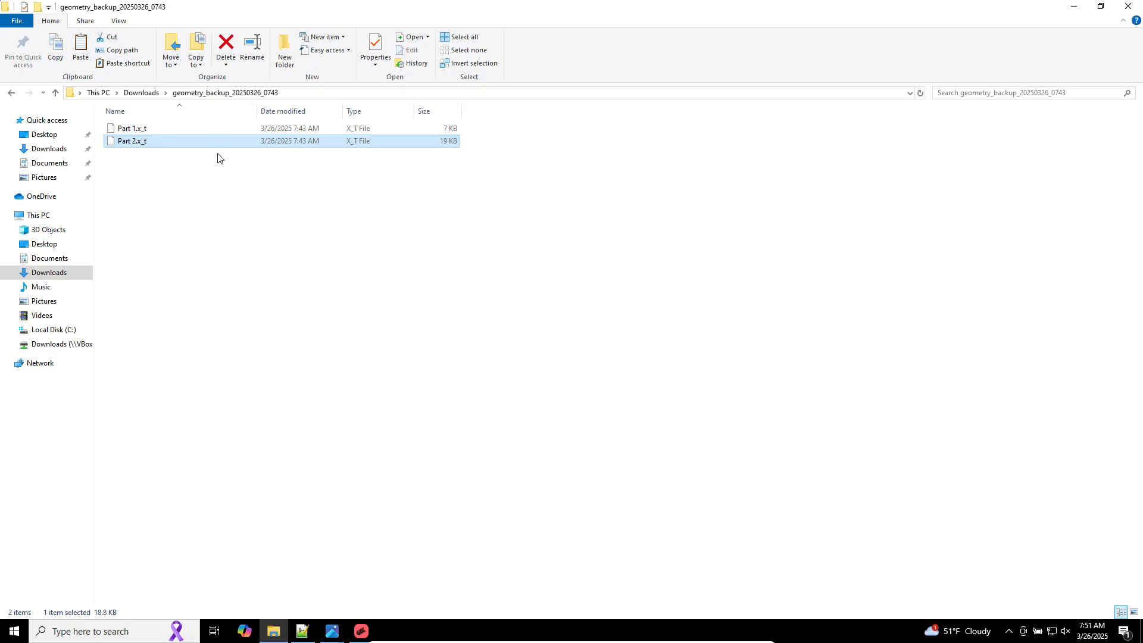
drag(219, 143, 401, 405)
Step: Switch to Notepad++ and review the MSC Nastran fatal message notes
click(302, 631)
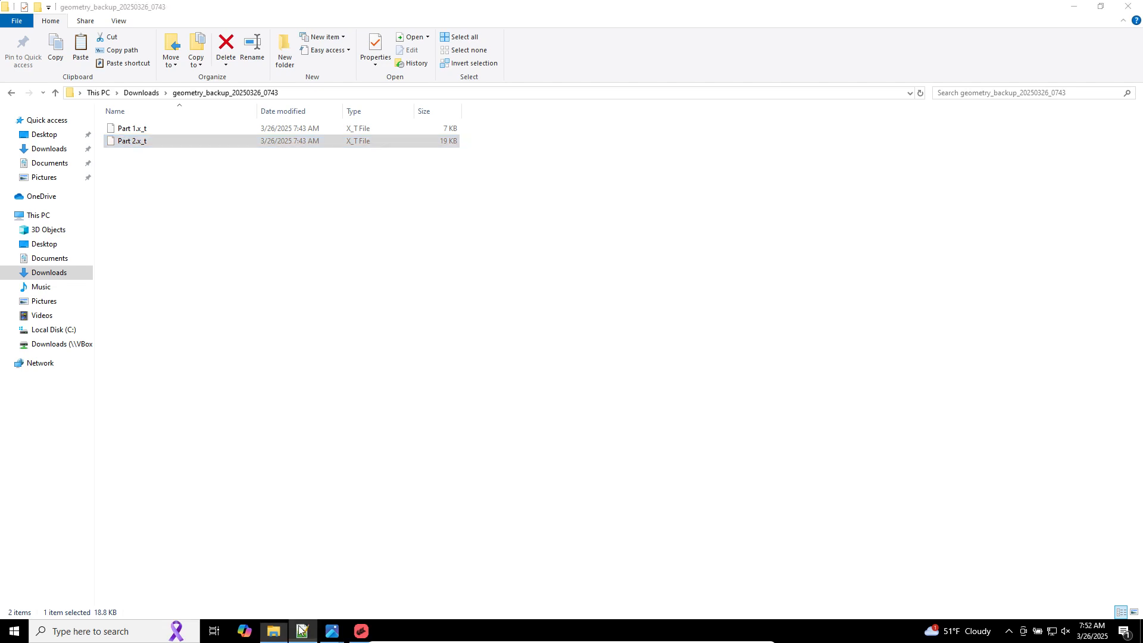
click(507, 467)
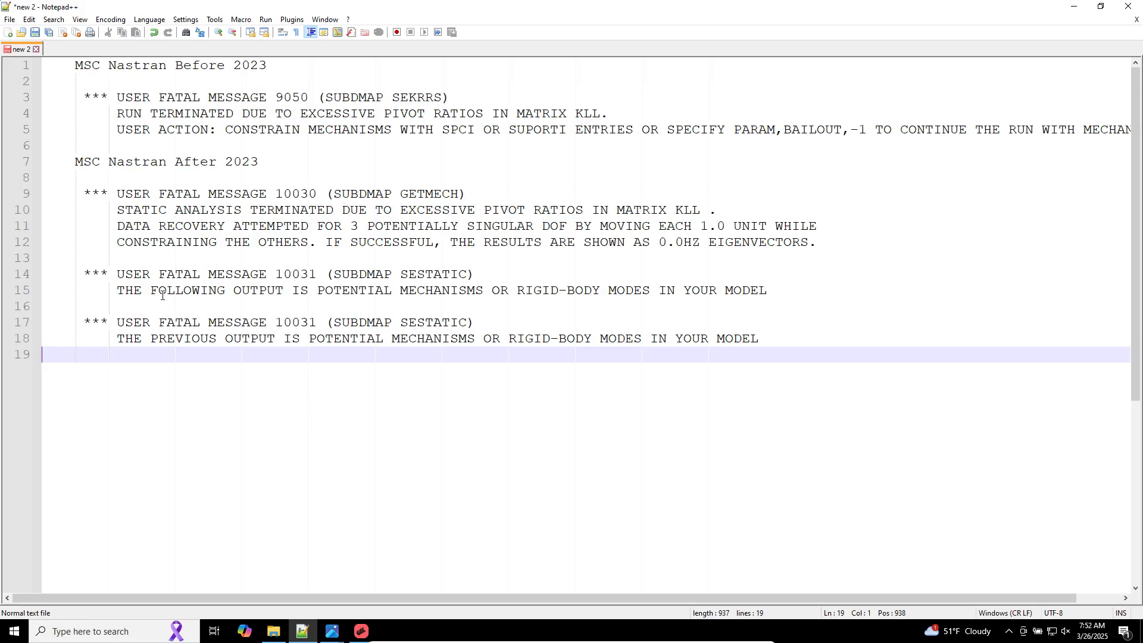
drag(162, 355, 1, 48)
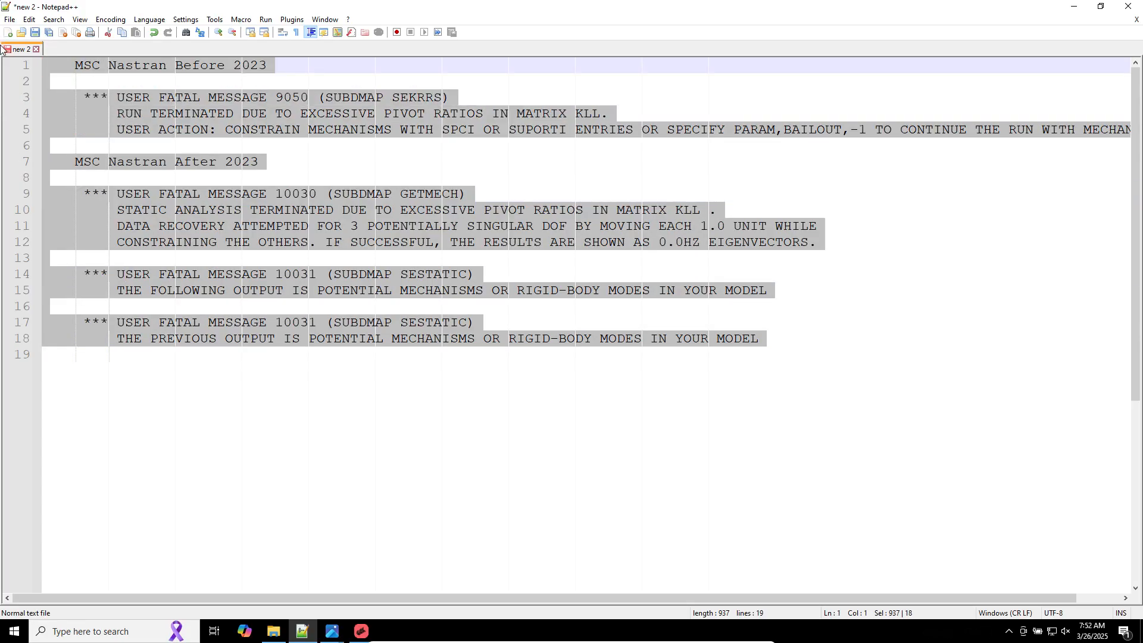
click(311, 322)
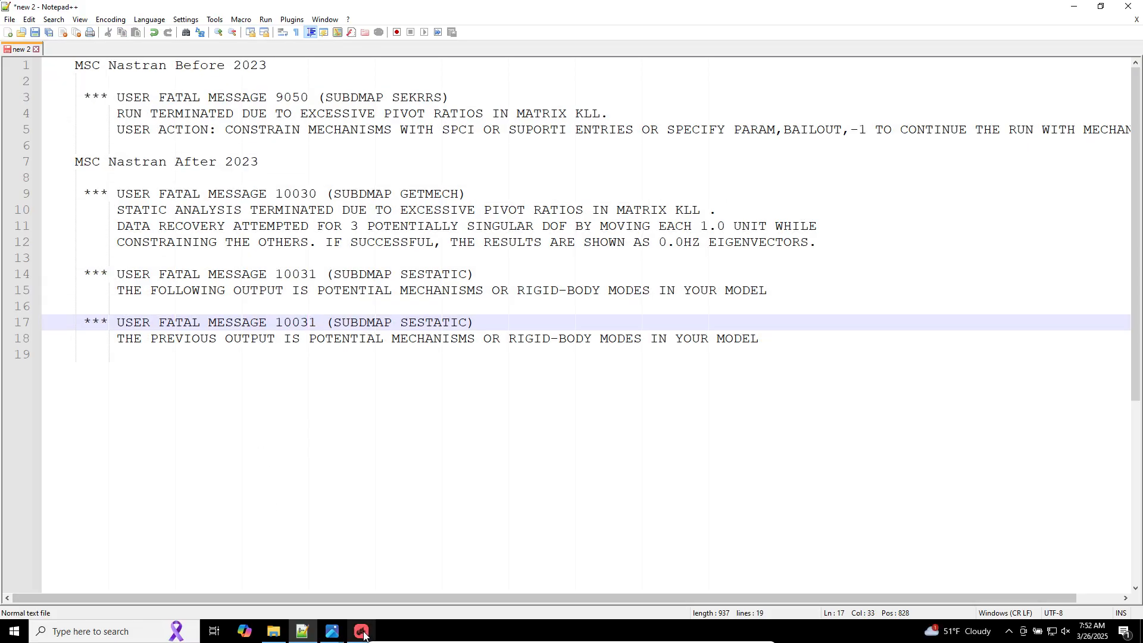
click(363, 633)
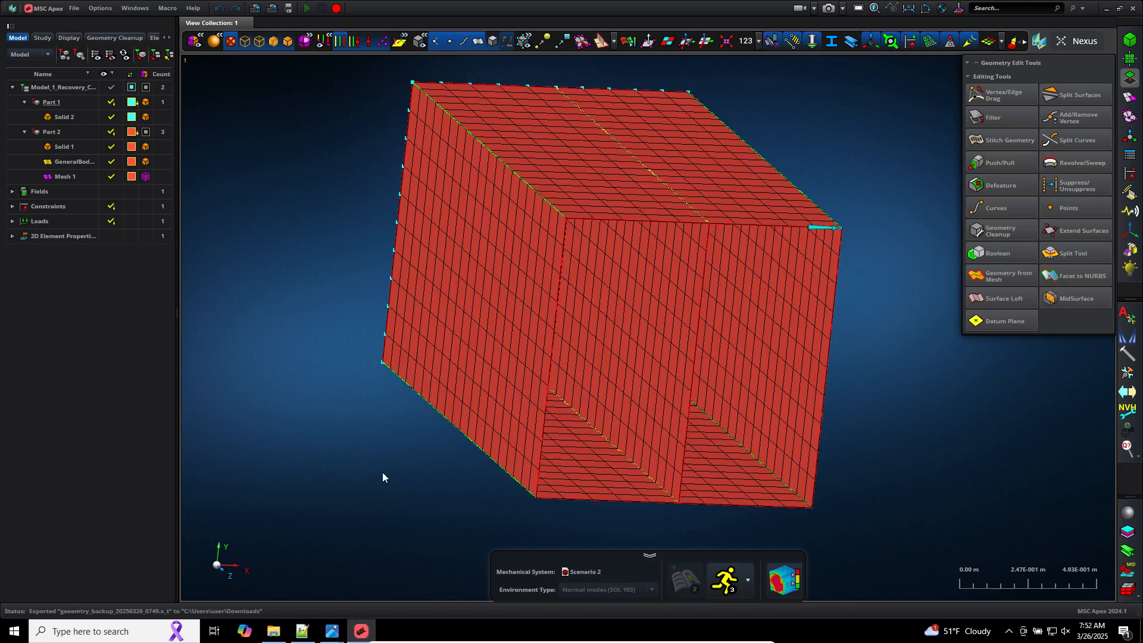
click(361, 634)
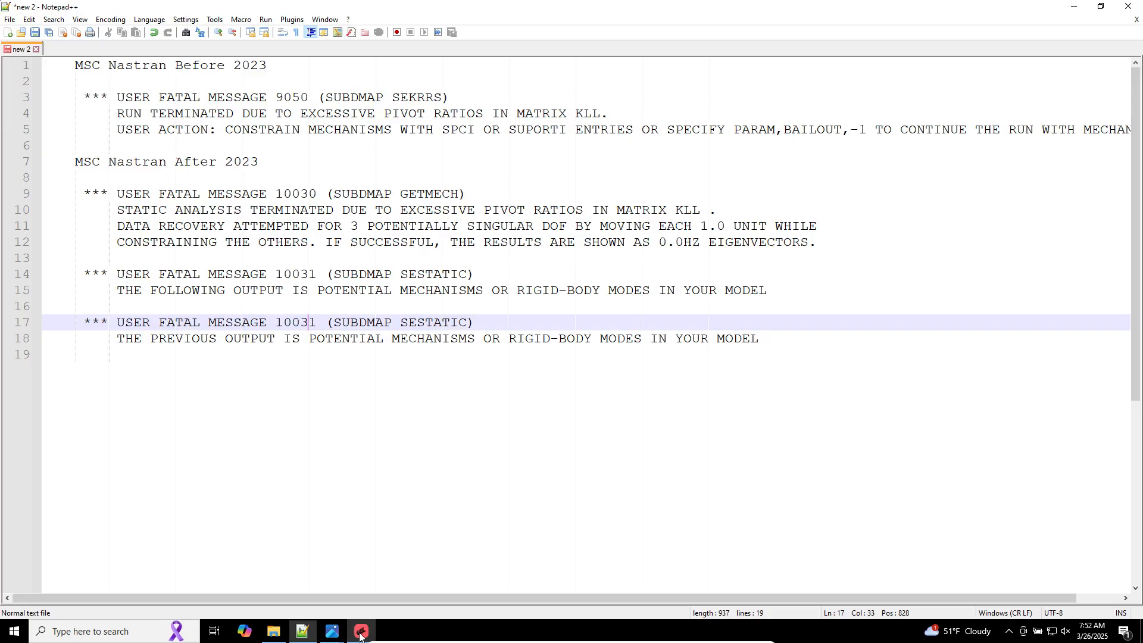
Step: Below the notes, write the lines Sigma Fx=0, Sigma Fy=0 and Sigma Fz=0
click(345, 445)
key(Return)
key(Return)
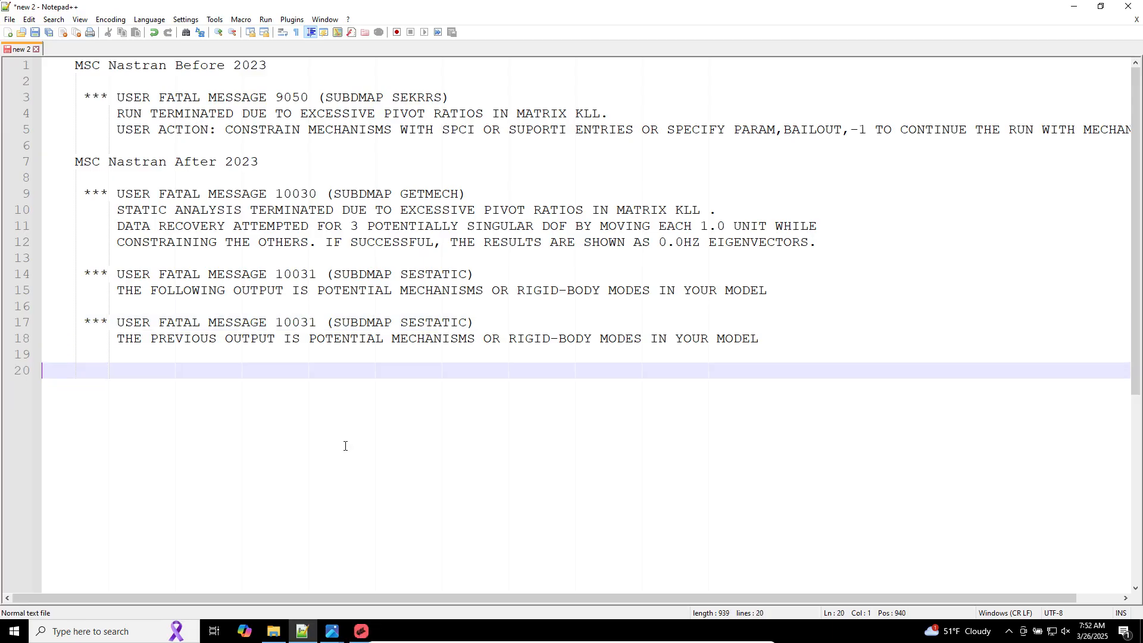
text(S)
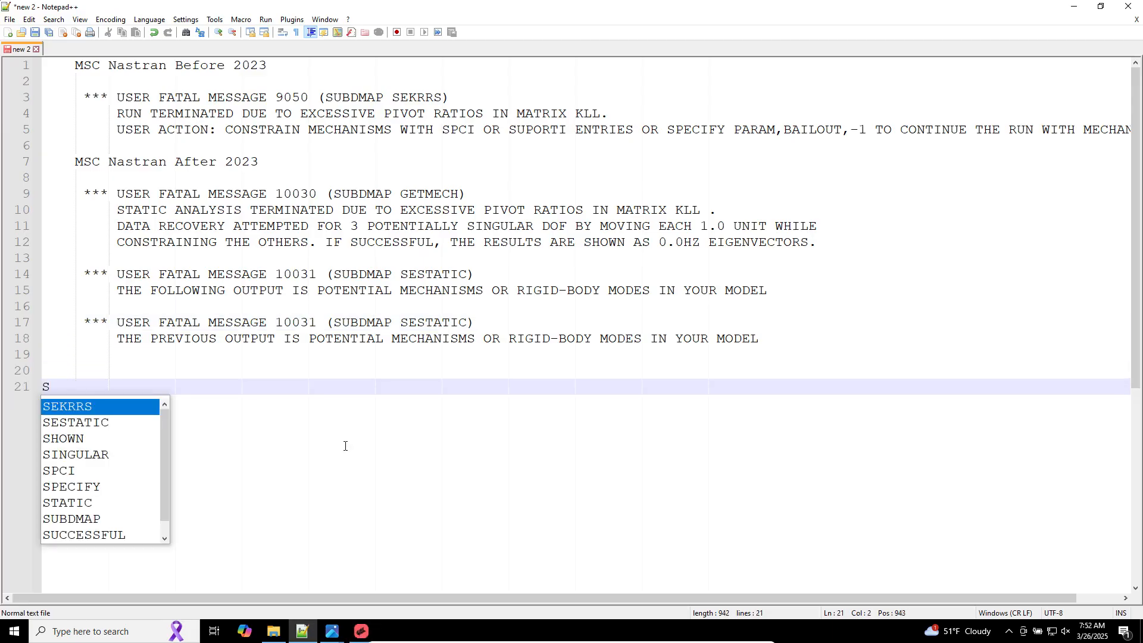
text(igma F)
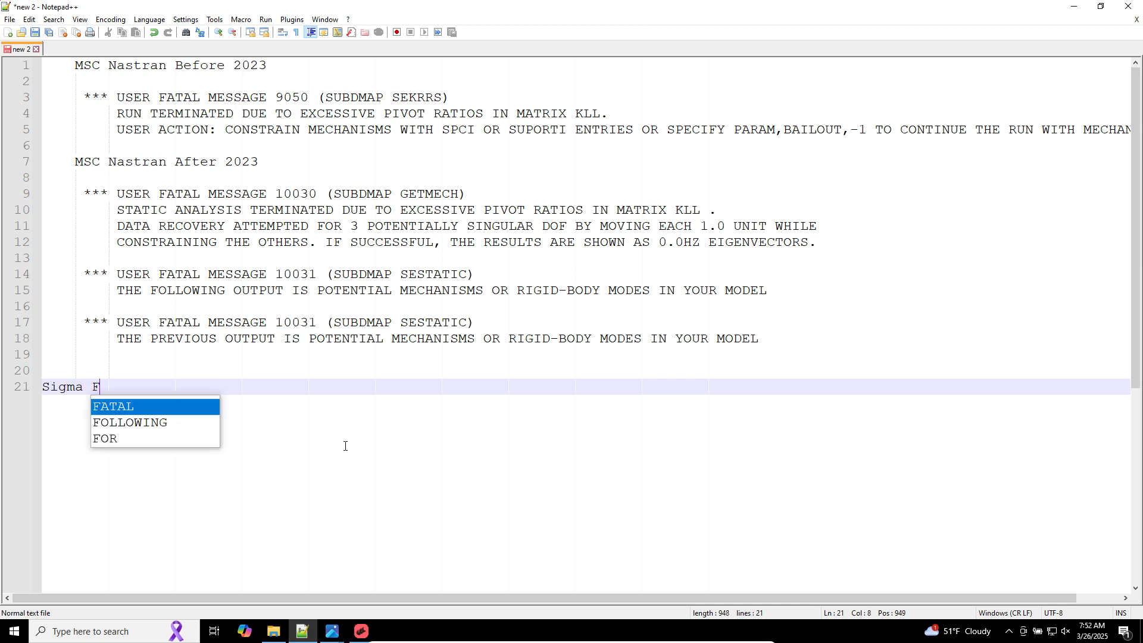
text(x=0)
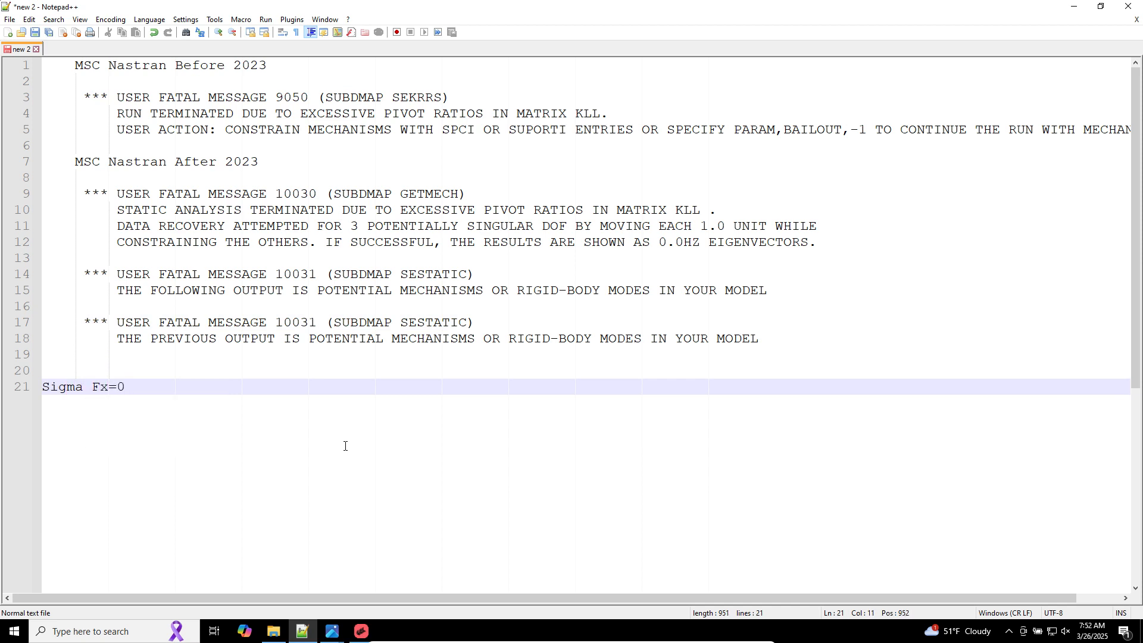
key(ctrl+d)
key(ctrl+d)
key(ctrl+d)
drag(109, 406, 102, 419)
text(y)
text(z=0)
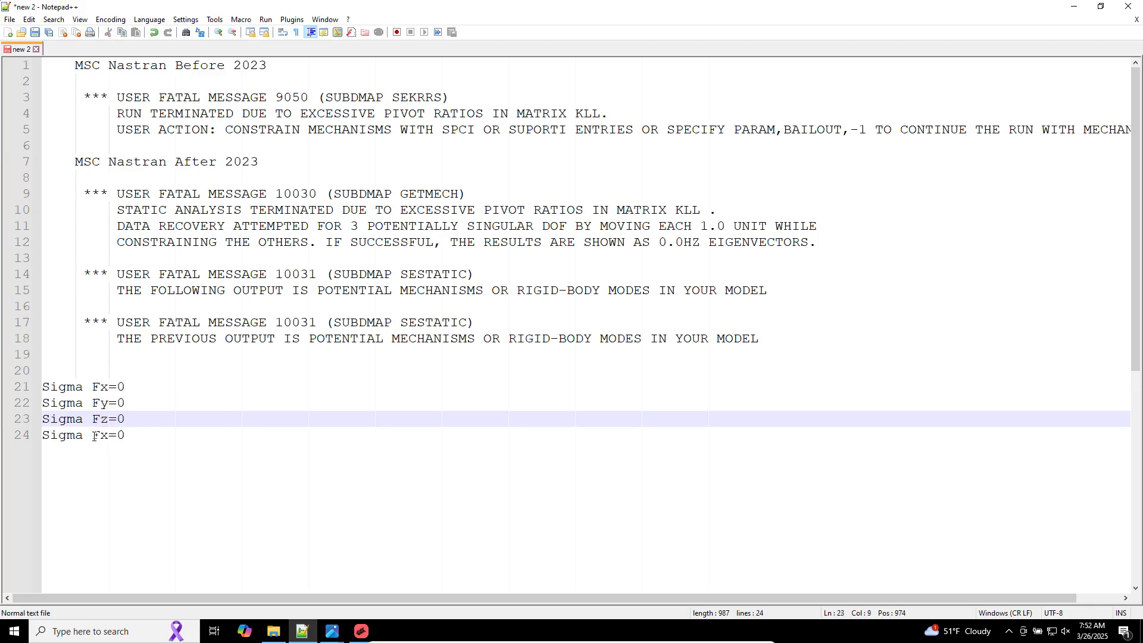
Step: Add the lines Sigma Mx=0, Sigma My=0 and Sigma Mz=0 beneath the force equations
click(99, 436)
key(BackSpace)
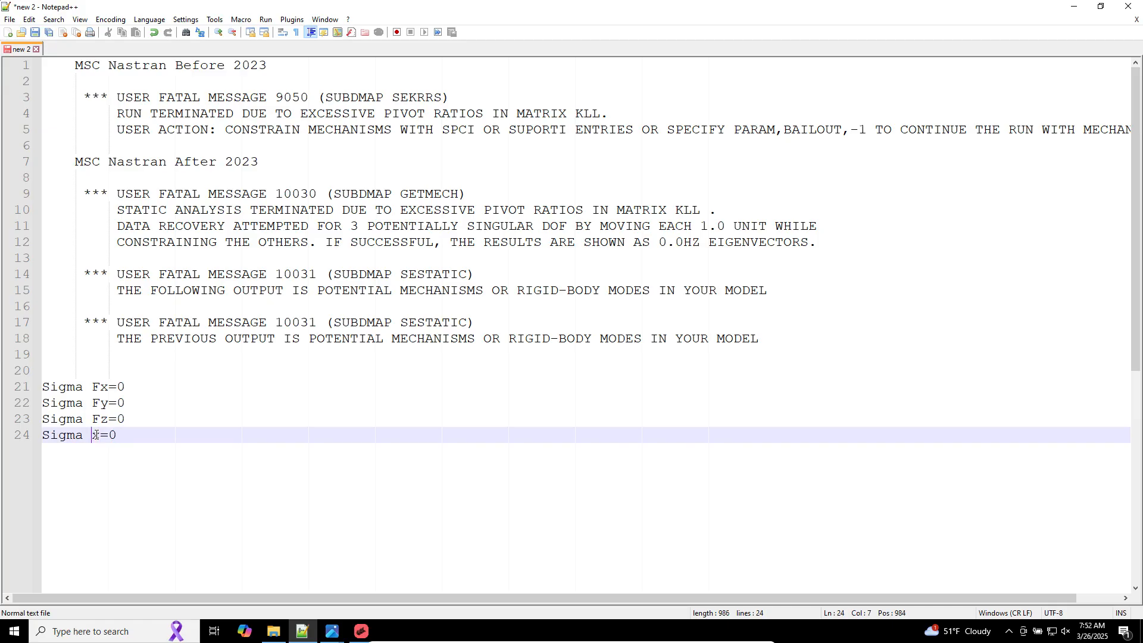
text(M)
key(ctrl+d)
key(ctrl+d)
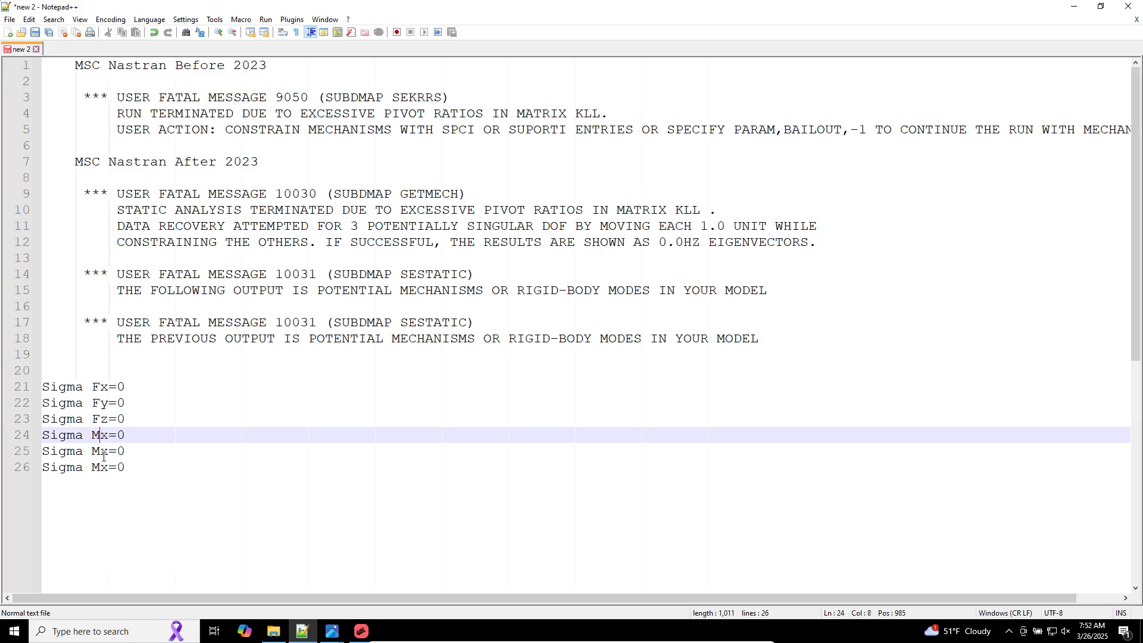
drag(100, 452, 108, 456)
text(y)
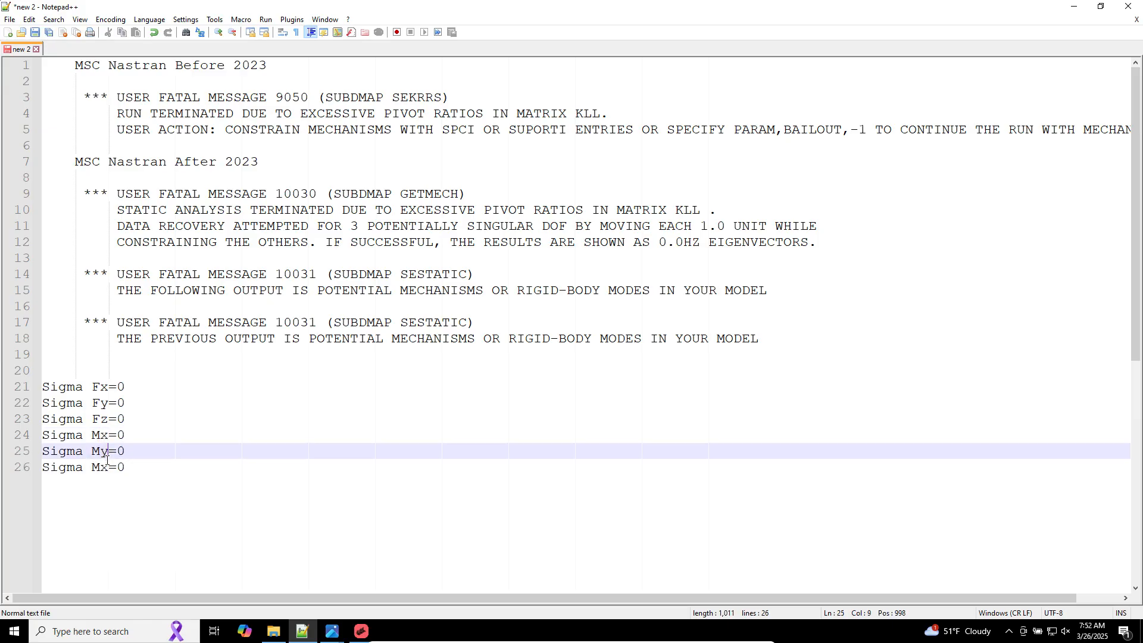
click(103, 469)
drag(104, 471, 108, 471)
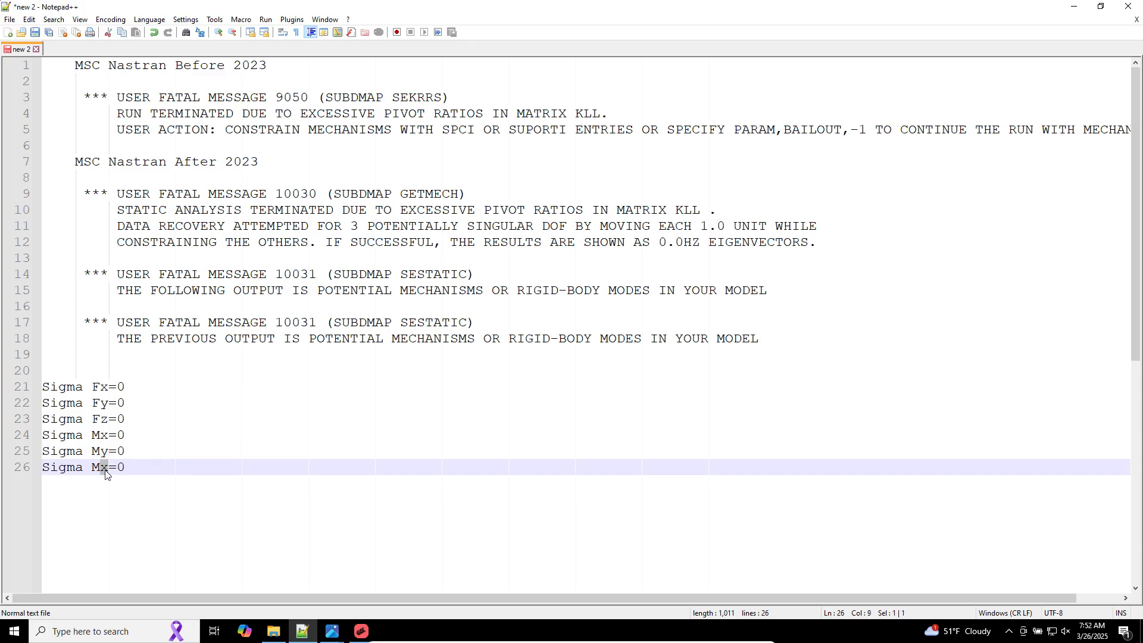
text(z)
Step: Set the Sigma Fy value to 10
drag(116, 403, 128, 402)
text(1)
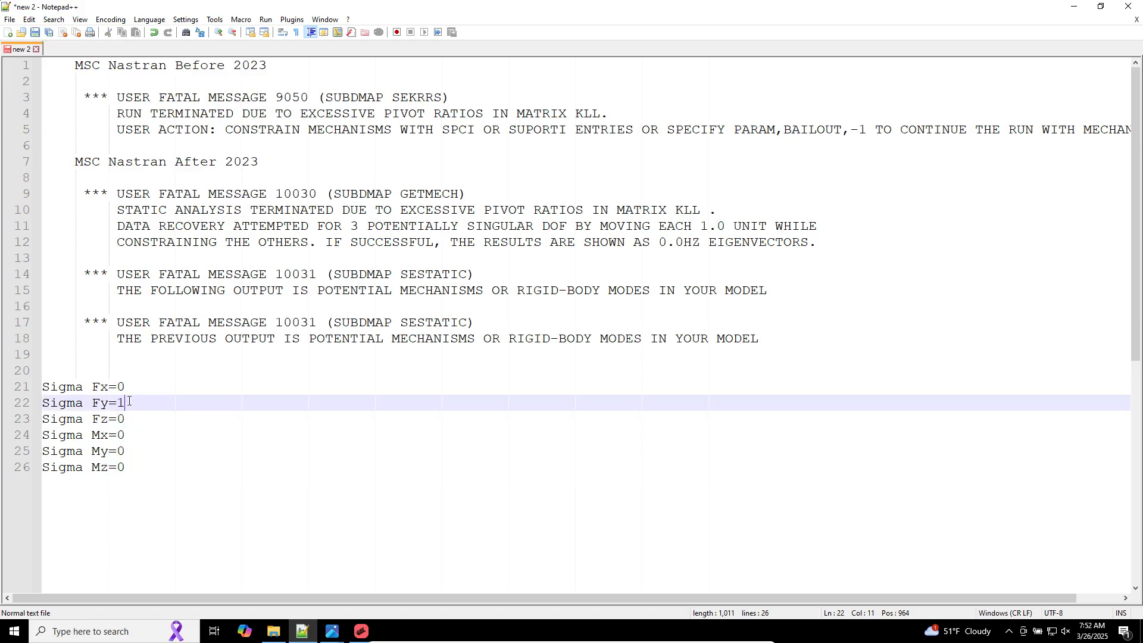
text(0)
click(358, 635)
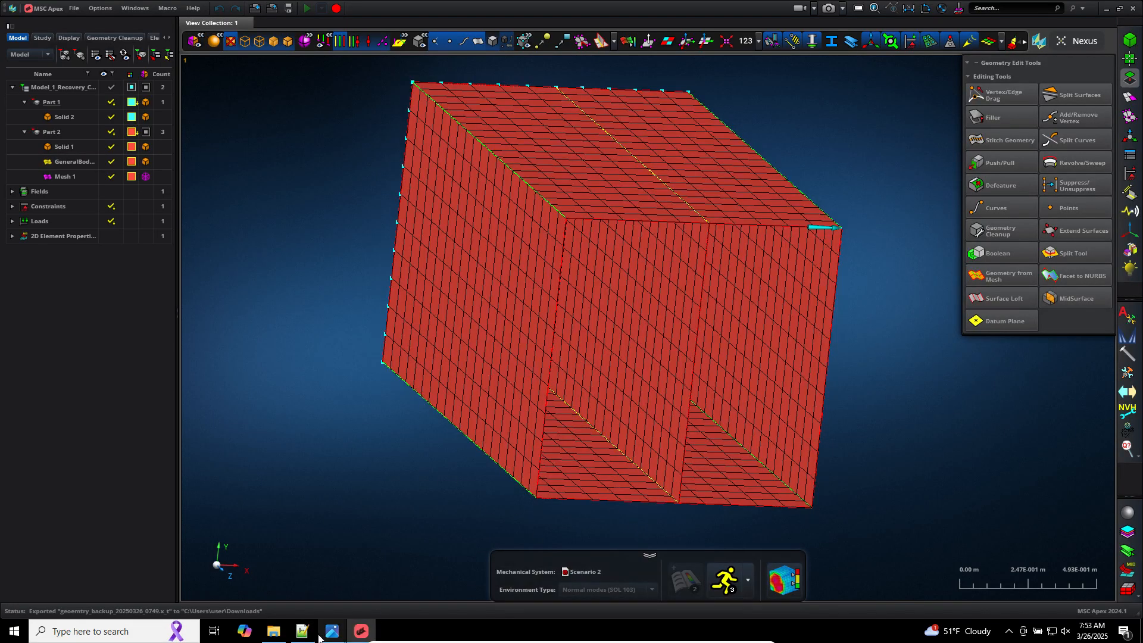
mouse_move(311, 635)
click(303, 633)
click(267, 553)
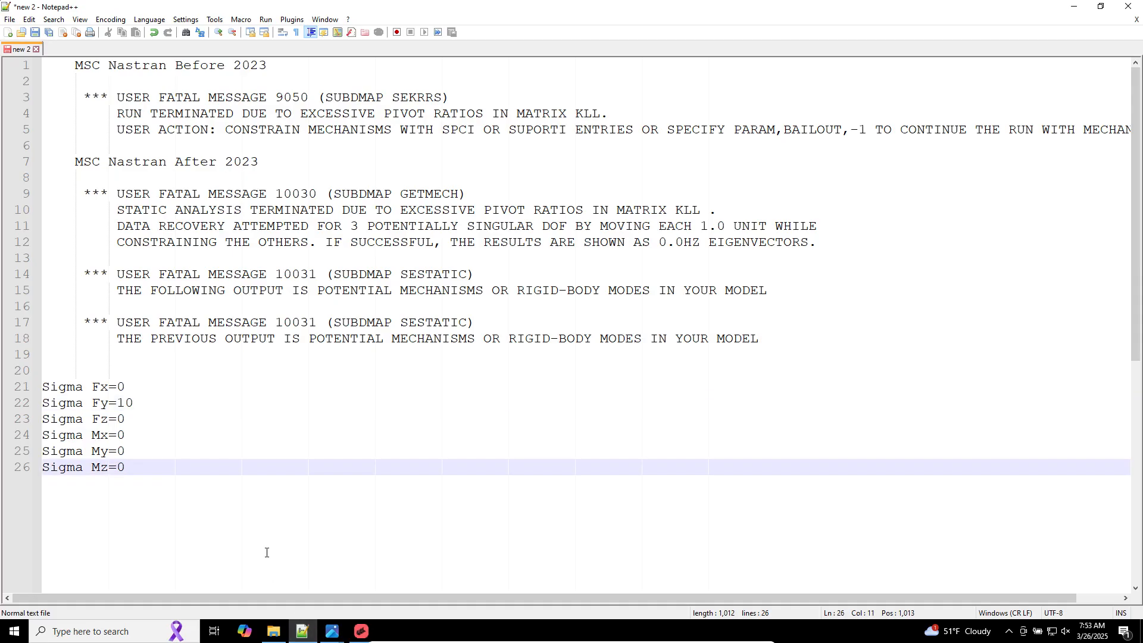
Step: Add the note "Make sure you have green or yellow edges" below the equations
key(Return)
key(Return)
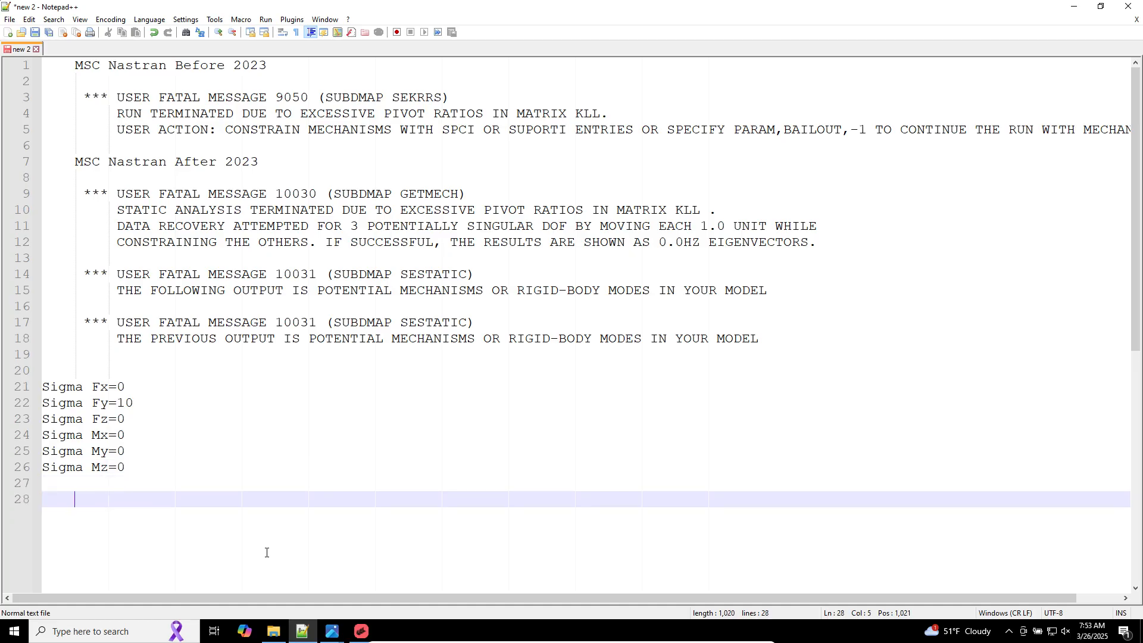
text(Make sure yo ha)
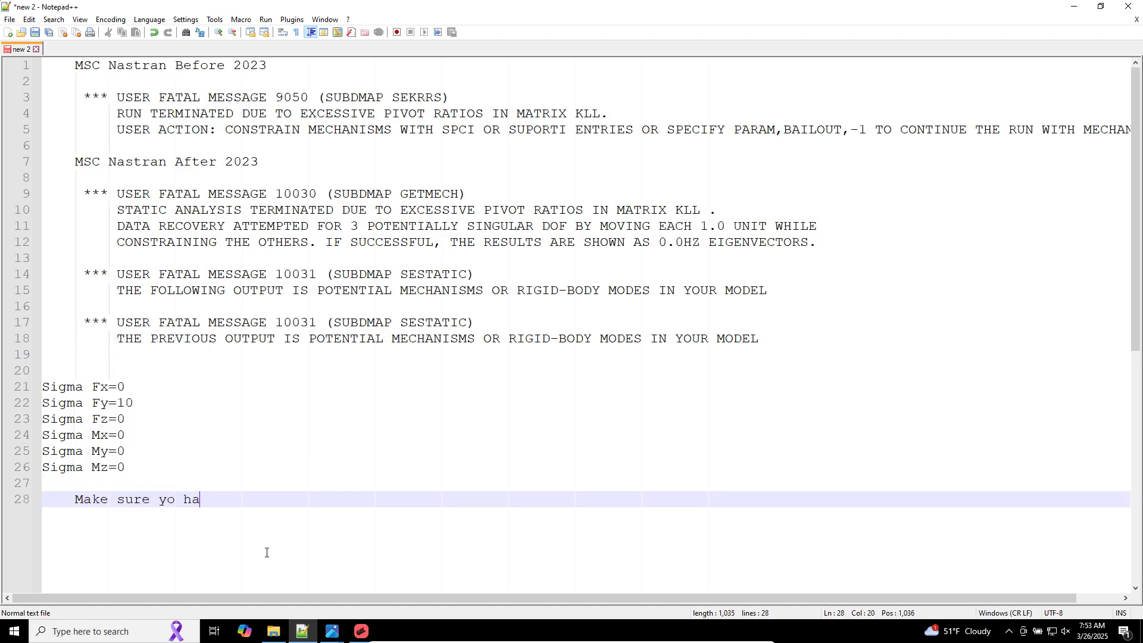
key(BackSpace)
key(BackSpace)
key(BackSpace)
text(u have green or yel)
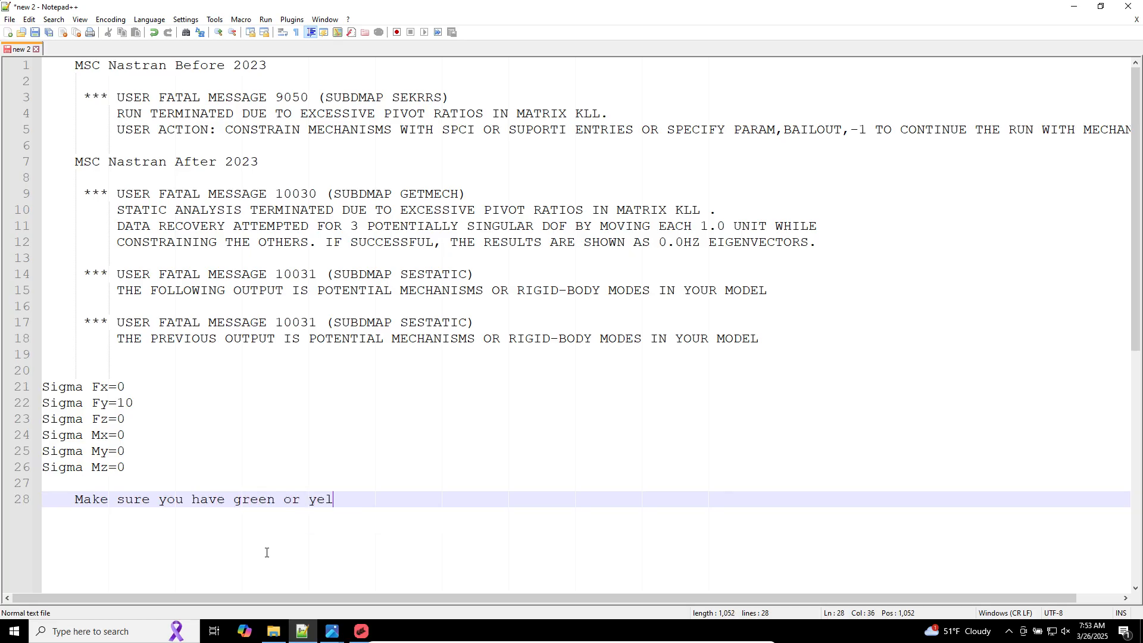
text(low edges)
Step: Add the note "Make sure you have enough supports" two lines further down
key(Return)
key(Return)
text(Make sure yo d)
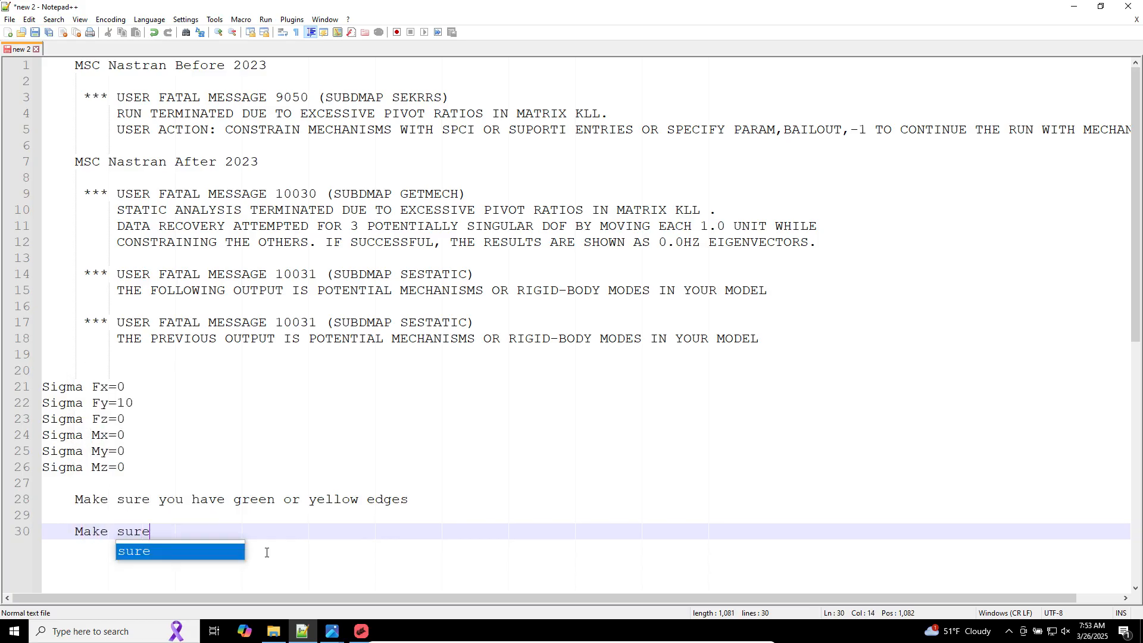
key(BackSpace)
text(u ha)
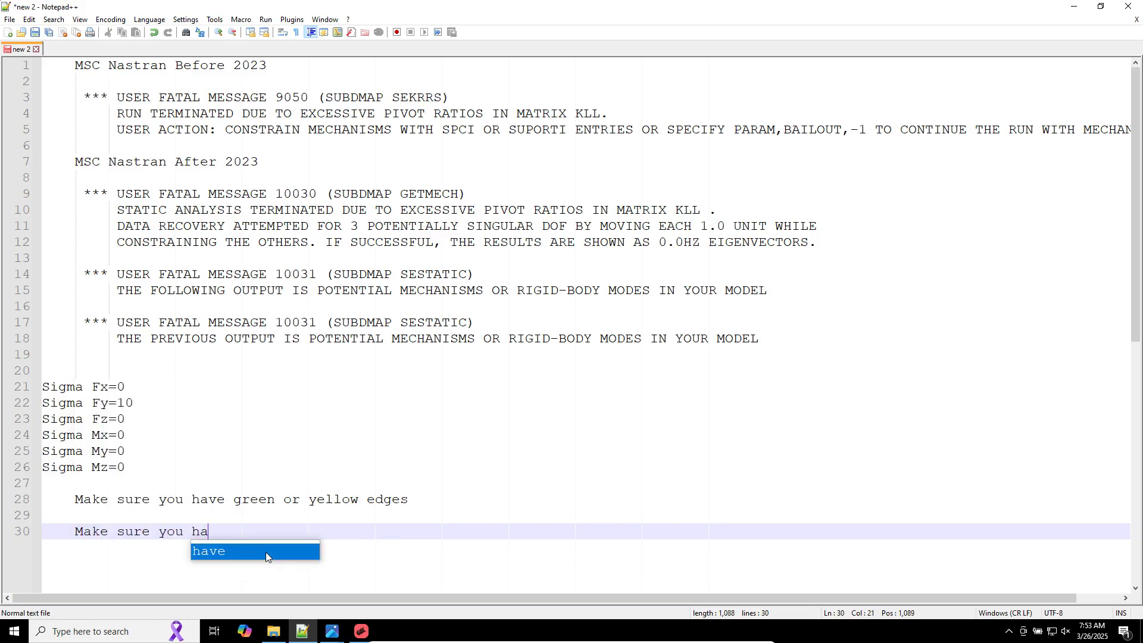
text(ve enough supports)
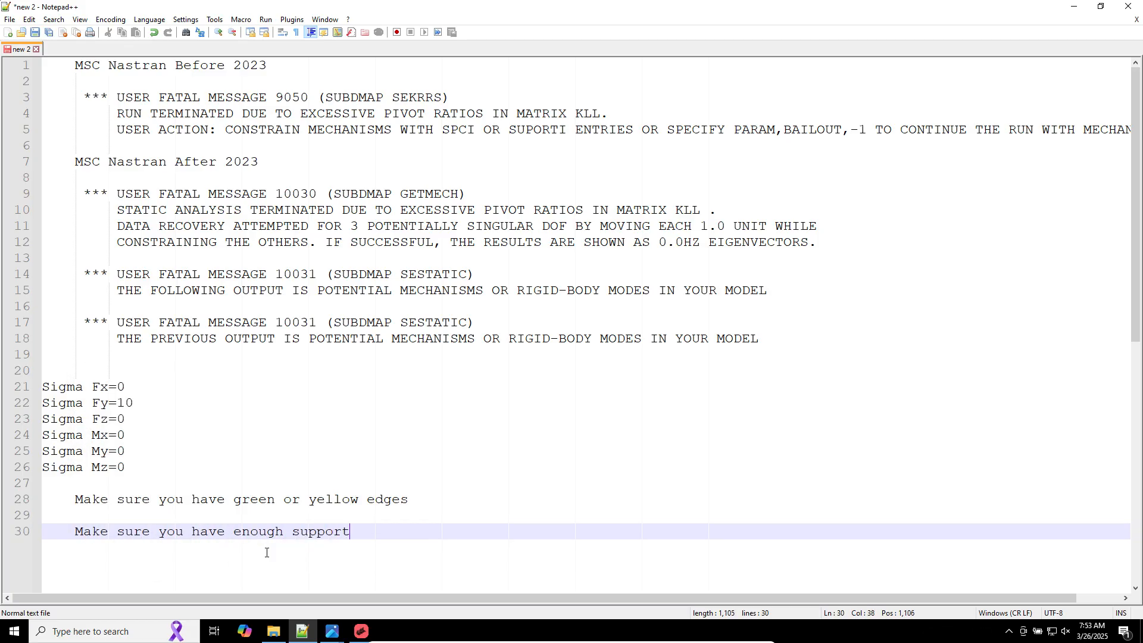
key(Return)
Step: Add an indented "Fasteners" item under the green or yellow edges note
drag(129, 468, 41, 387)
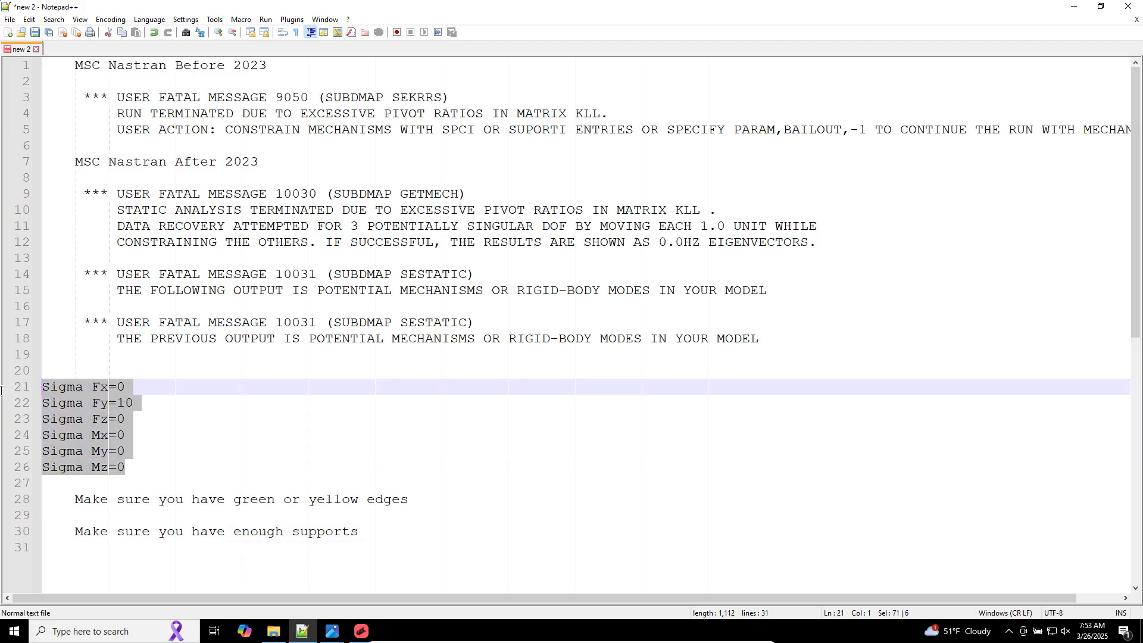
click(422, 502)
key(Return)
key(Tab)
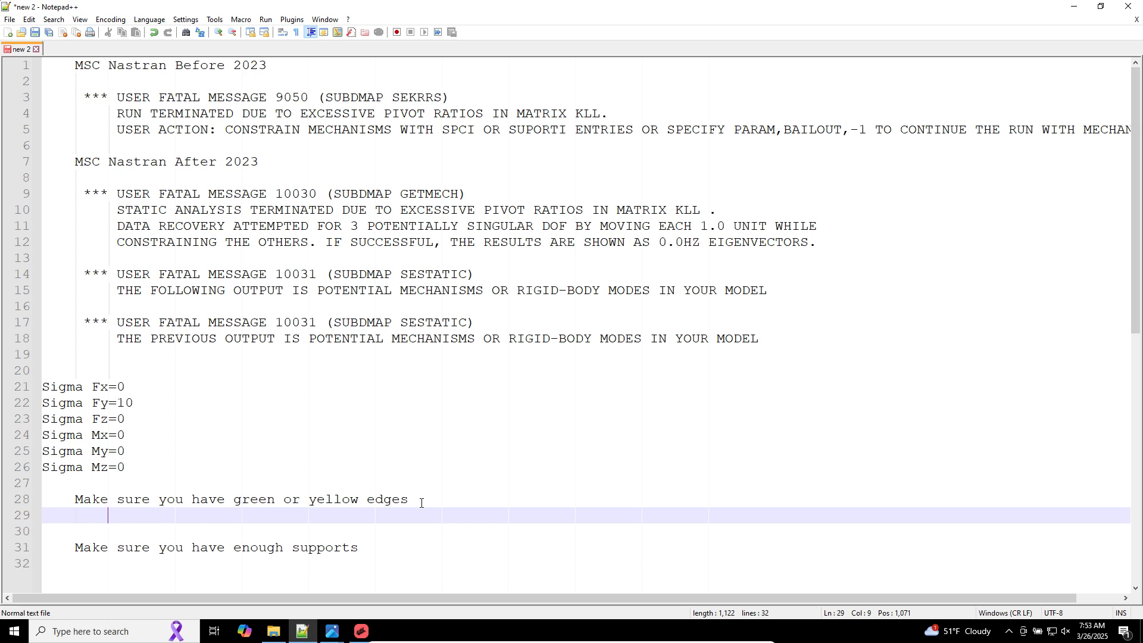
text(Fasteners)
Step: Add an indented "Permanent Glue" item below Fasteners after a blank line
key(Return)
key(Return)
text(P)
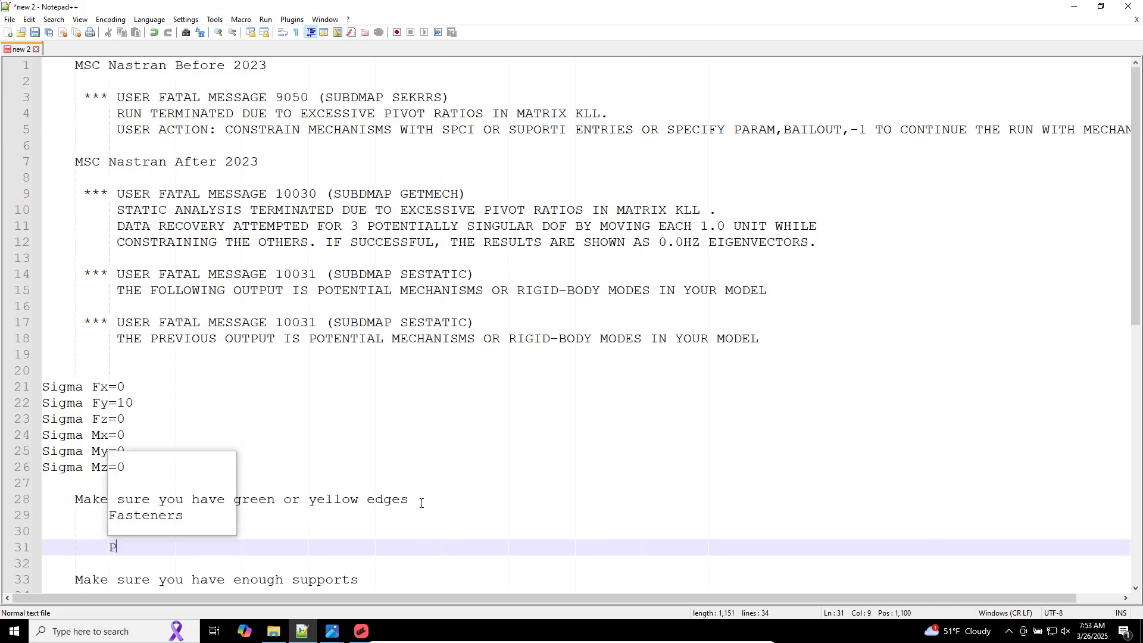
text(ermanent Glue)
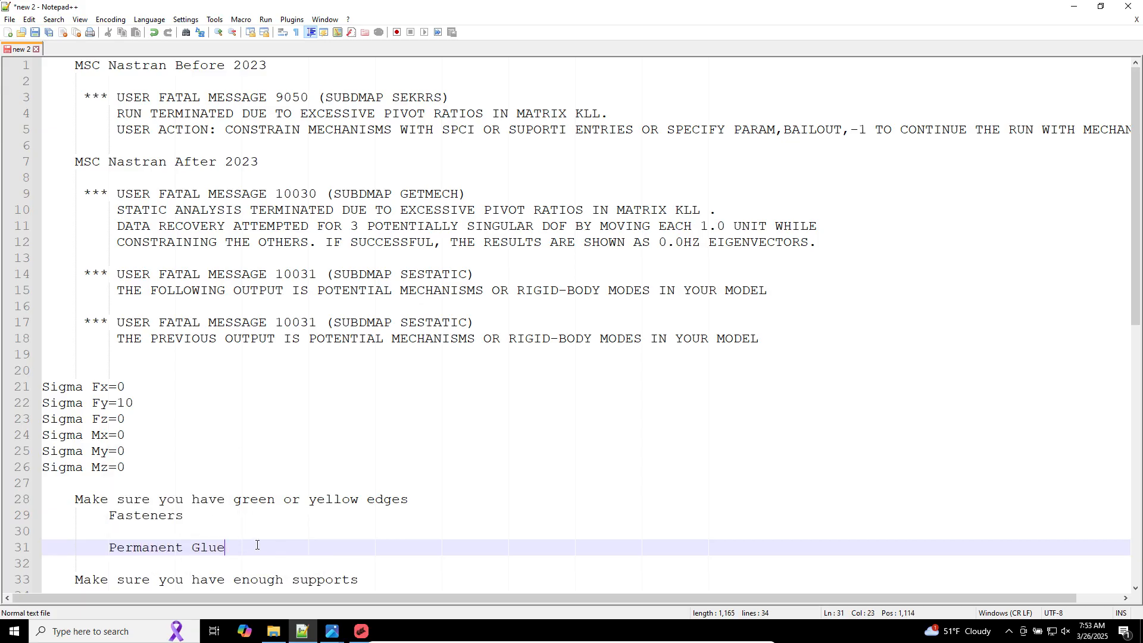
Step: Highlight the Fasteners and Permanent Glue items and the green or yellow edges wording to review them
drag(226, 544, 42, 515)
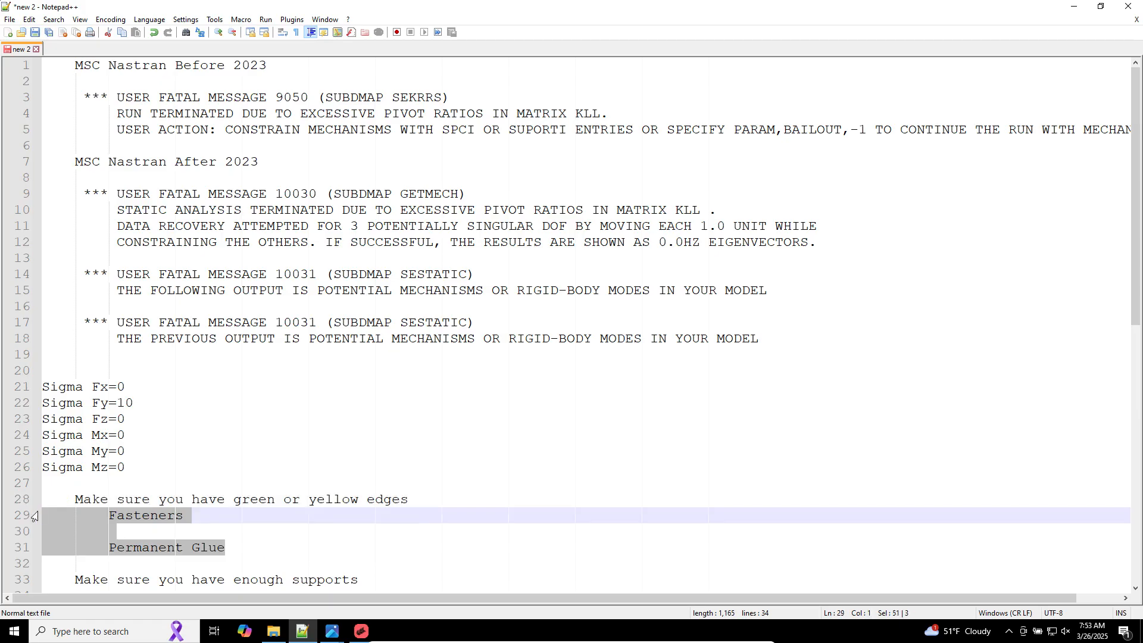
click(181, 493)
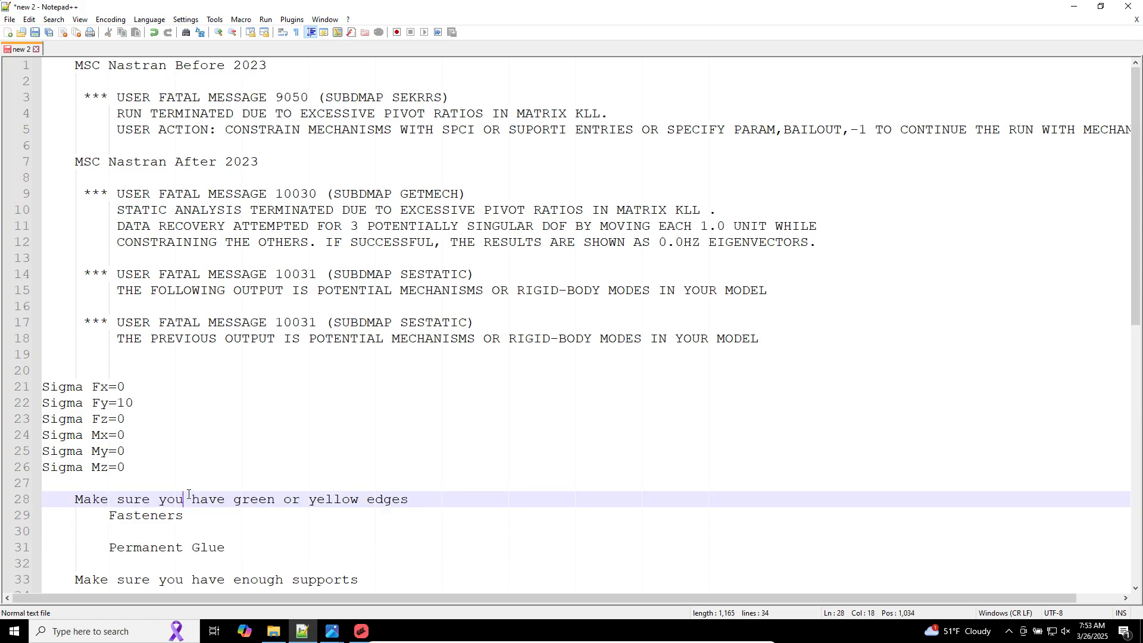
key(Down)
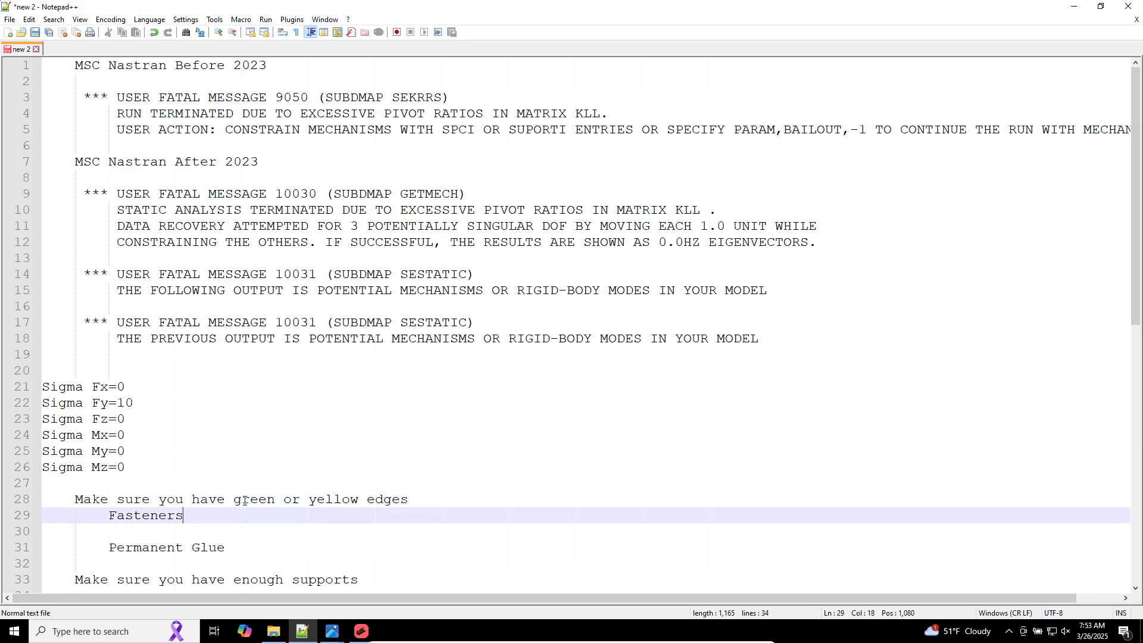
drag(234, 500, 369, 505)
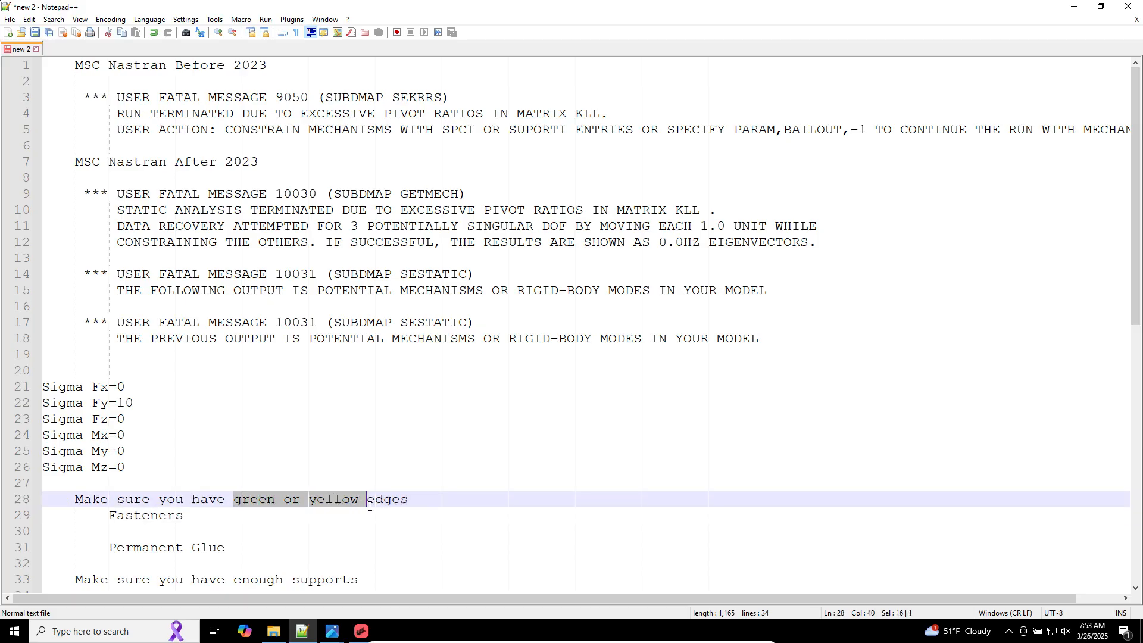
click(334, 502)
scroll(381, 580, down, 1)
click(373, 581)
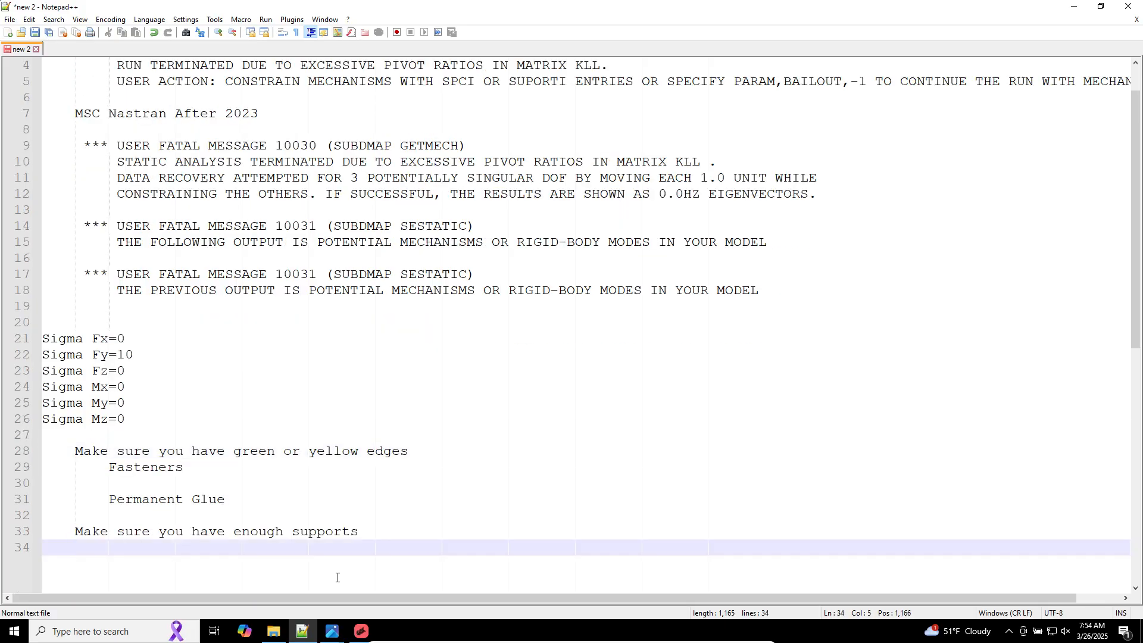
Step: Add a new note line reading "Material, E, E1, E2" two lines below the supports note
key(Return)
key(Return)
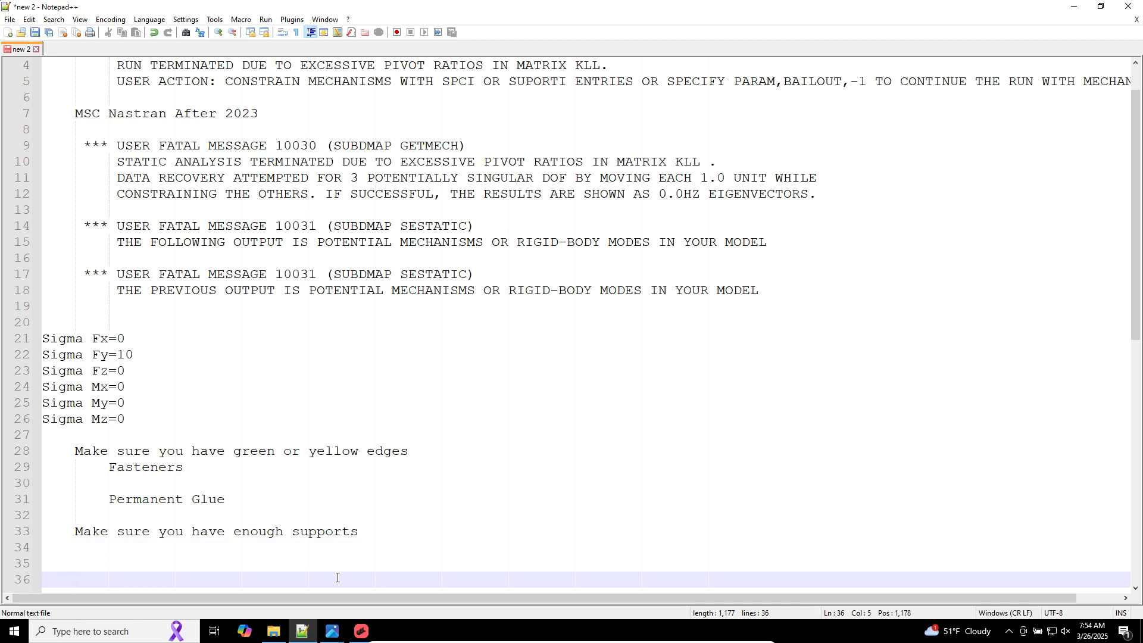
text(Ma)
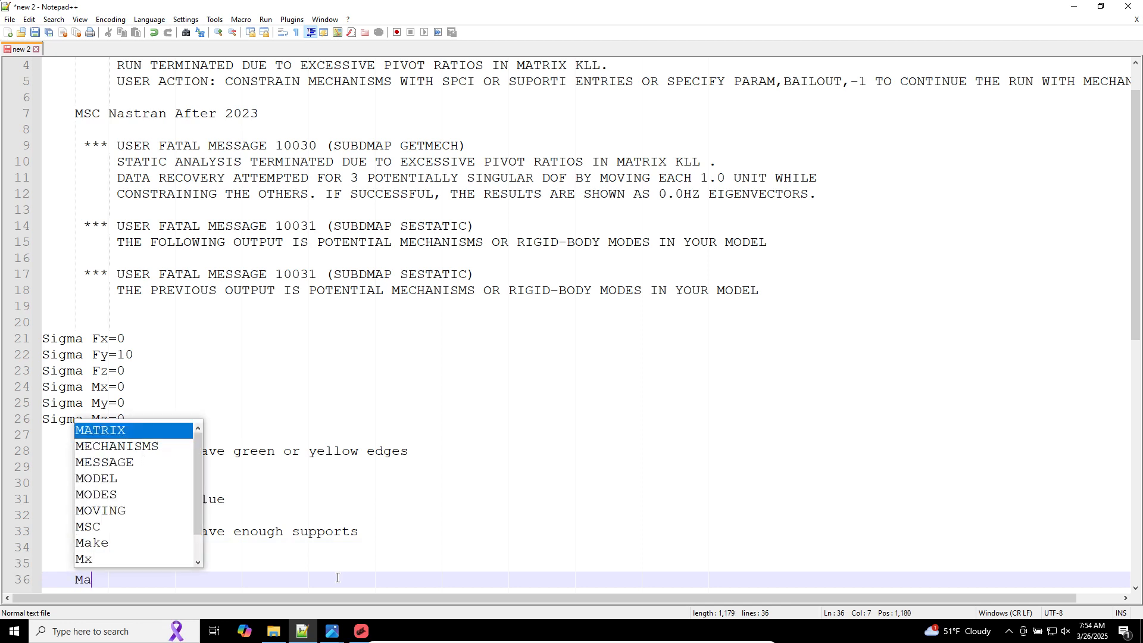
text(terial, E)
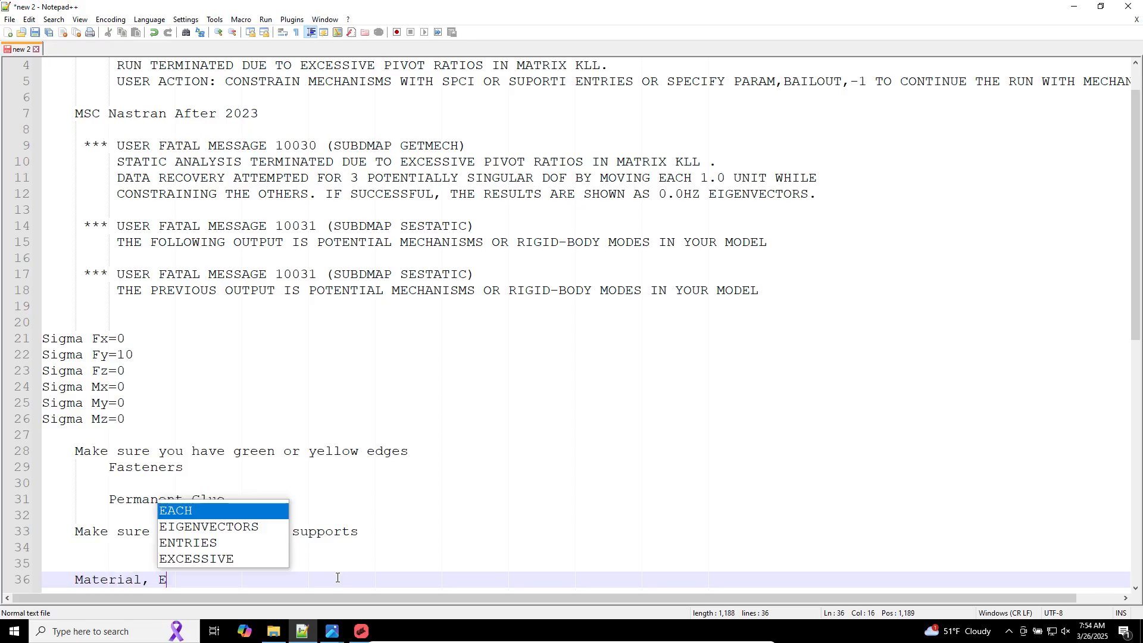
text(, E1, R)
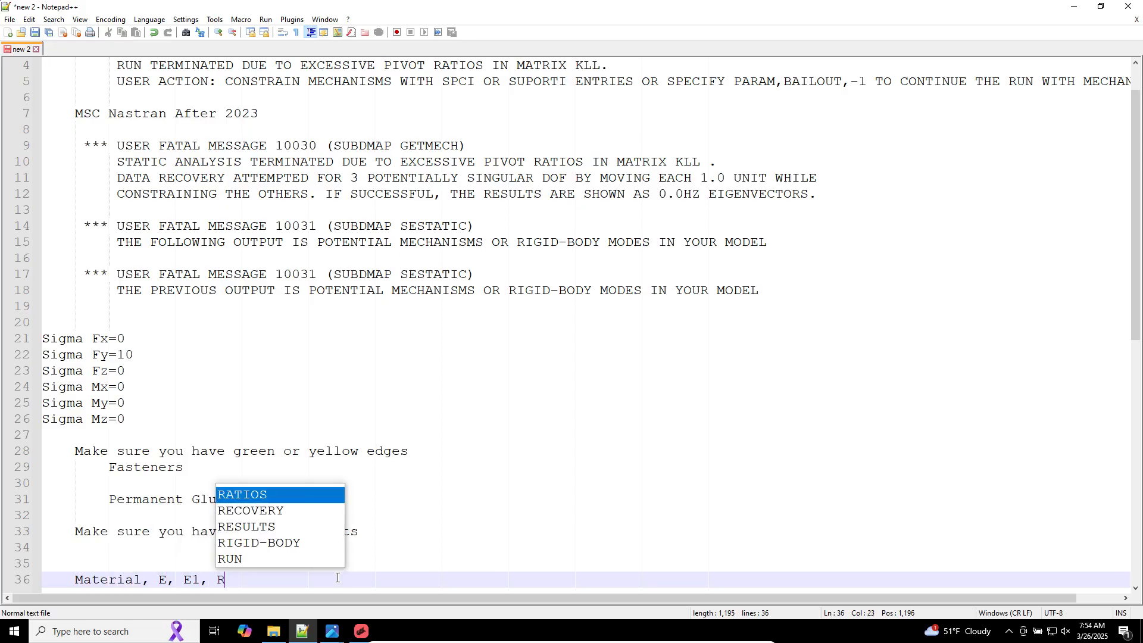
key(BackSpace)
text(E2)
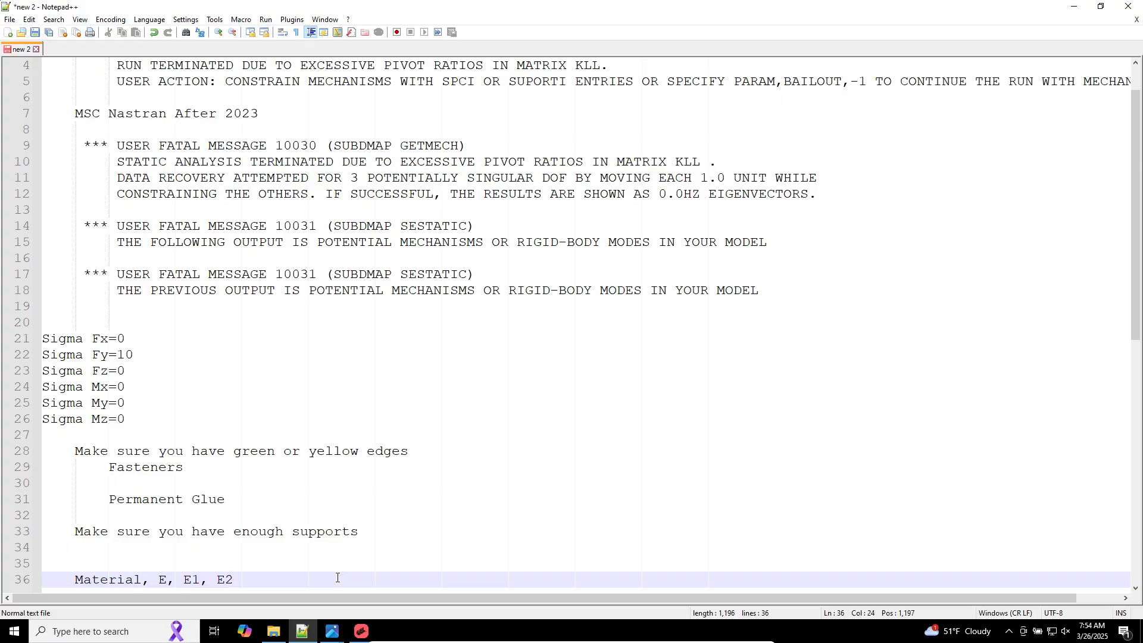
key(Return)
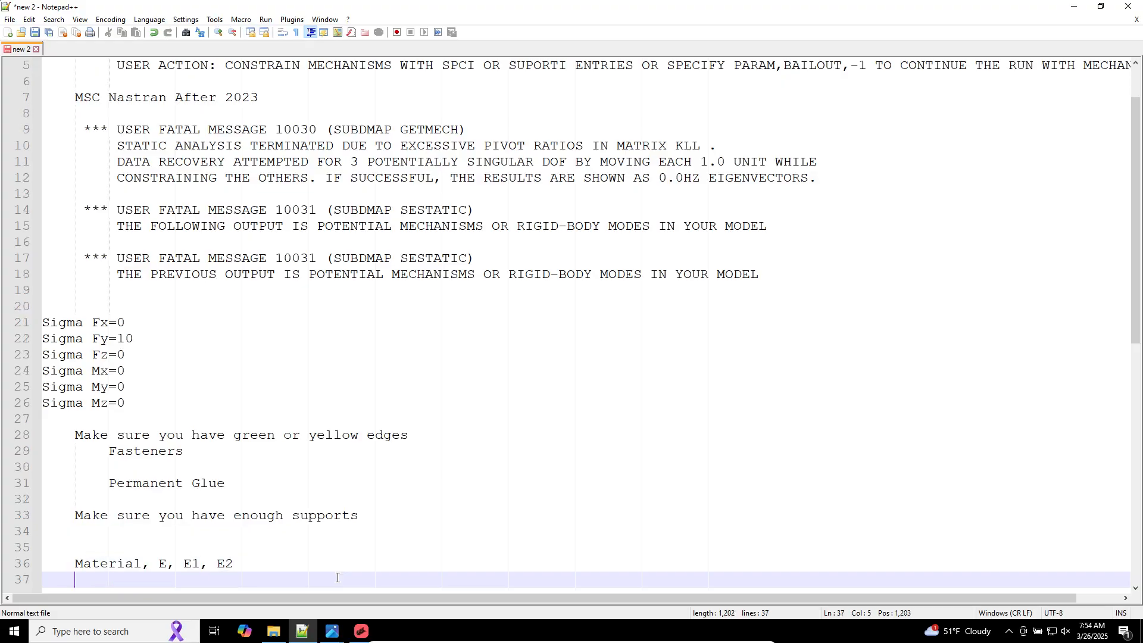
Step: Prefix the material line with "Missing" and open a new line beneath it
key(Up)
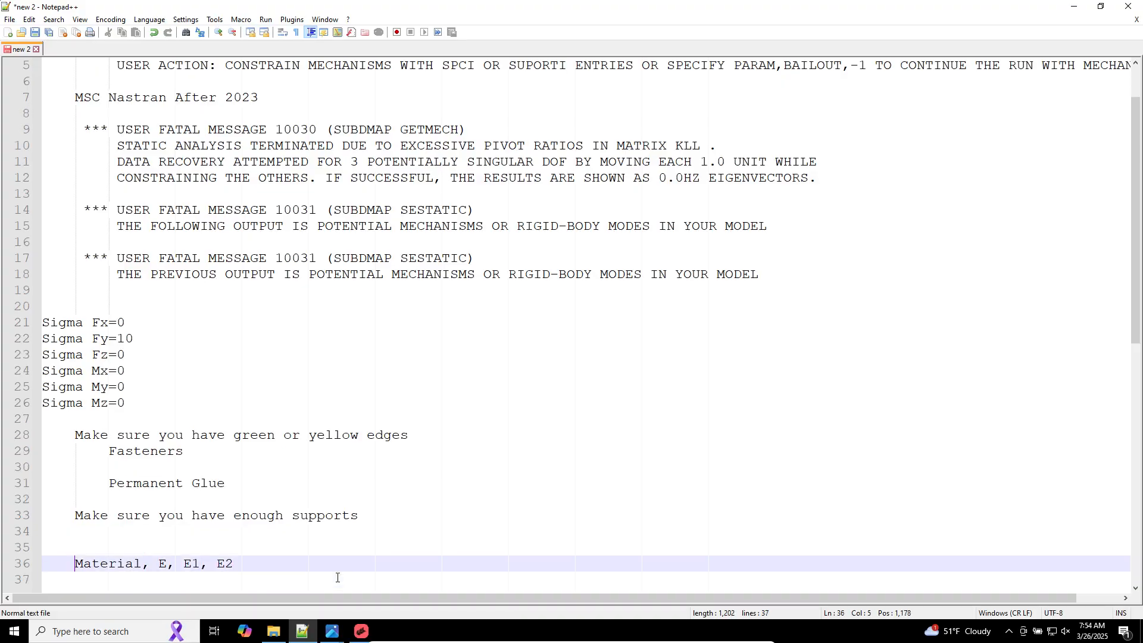
text(Missing)
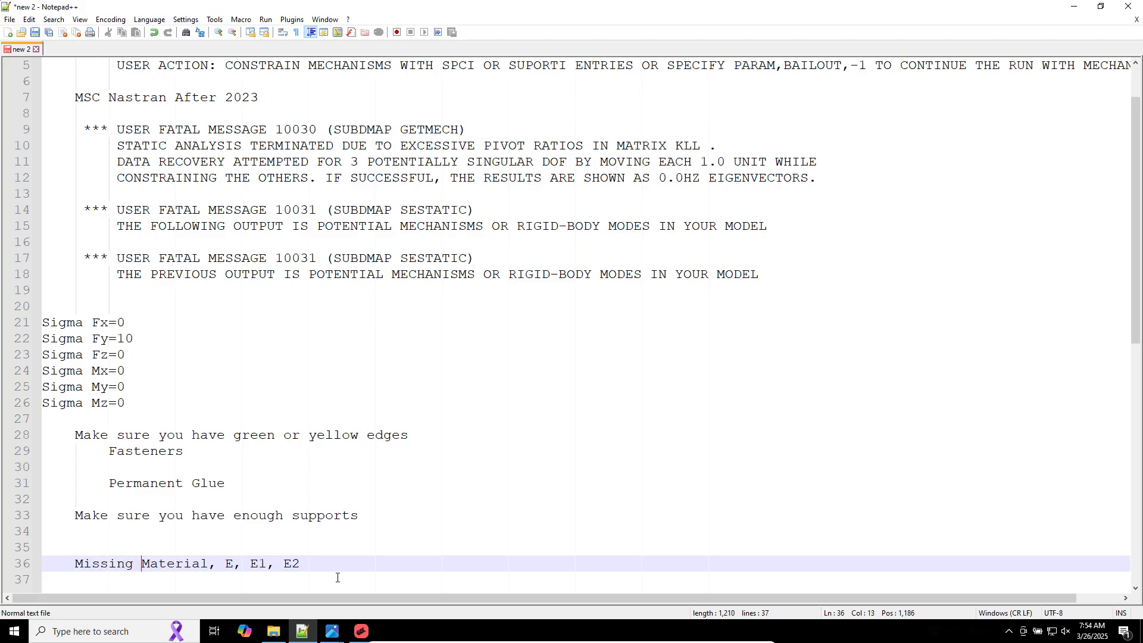
click(343, 555)
key(Down)
key(Return)
key(Down)
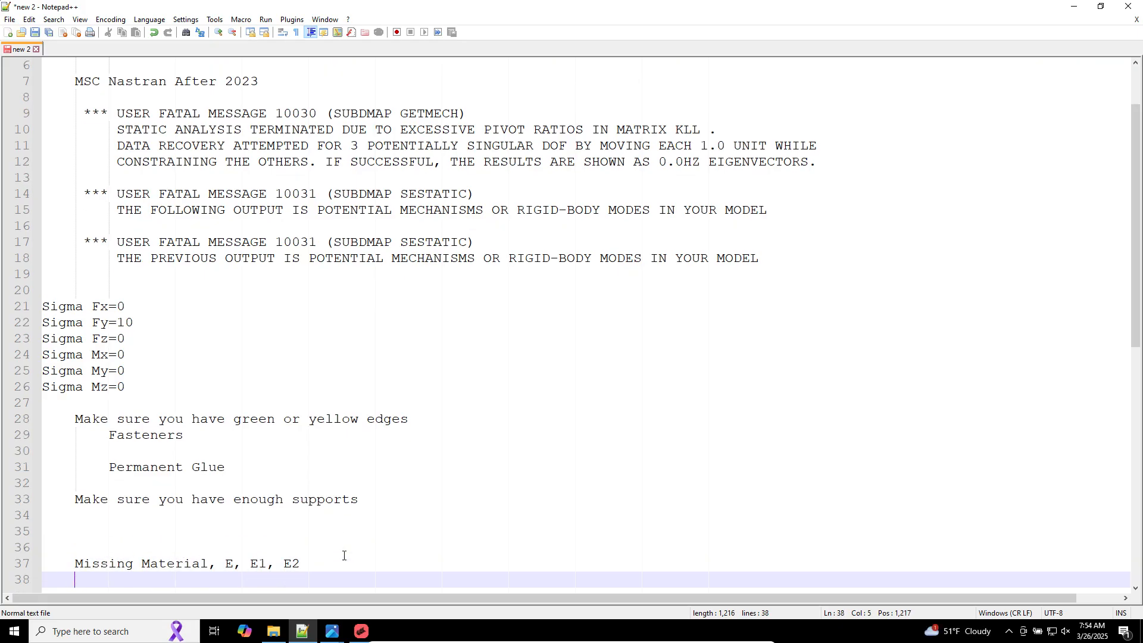
Step: Add the line "If the thickness is too small 0.1 meters 0.00000001 meters =>" under the missing material note
text(If the thickness is t)
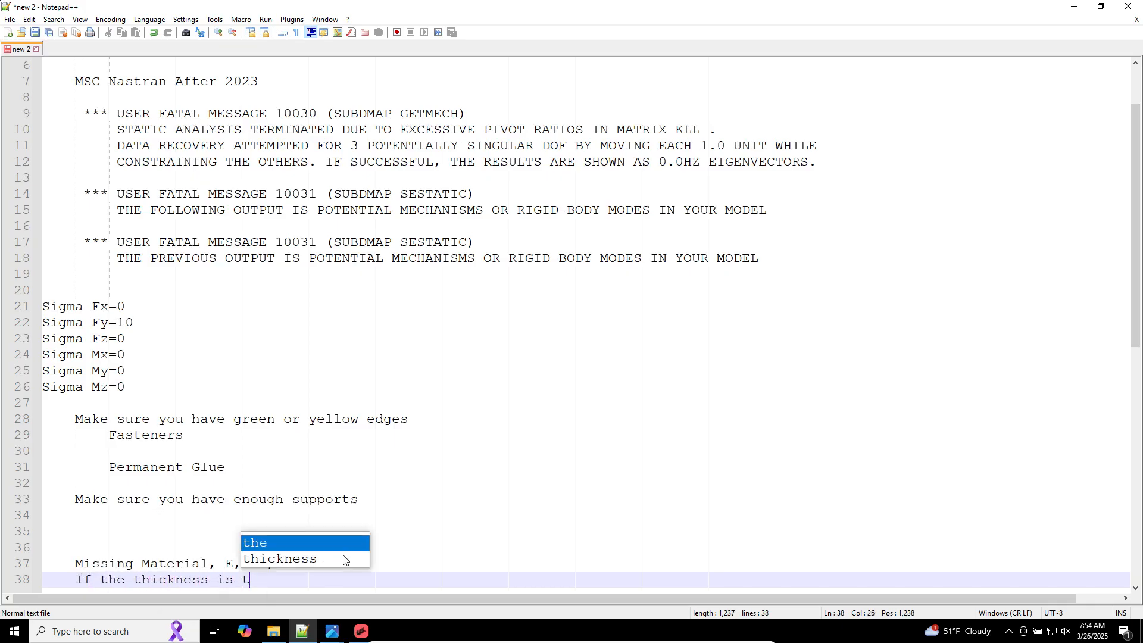
text(oo small 0)
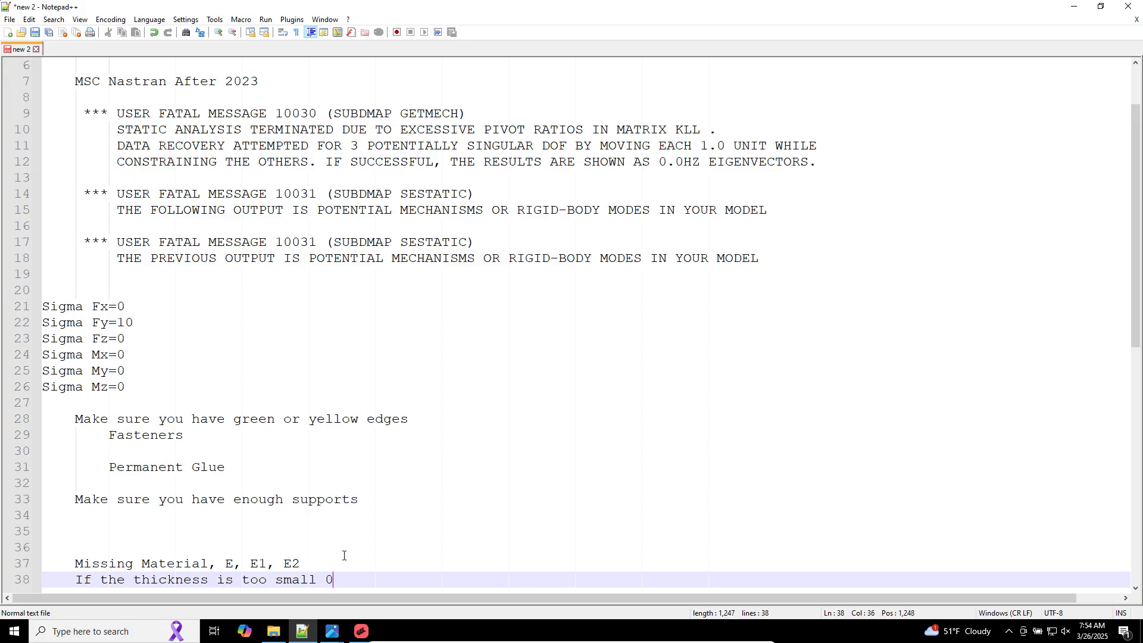
text(.1mmt)
key(BackSpace)
key(BackSpace)
key(BackSpace)
text(meters )
text(  0.)
text(01111)
key(BackSpace)
key(BackSpace)
key(BackSpace)
key(BackSpace)
text(0000001 meters =)
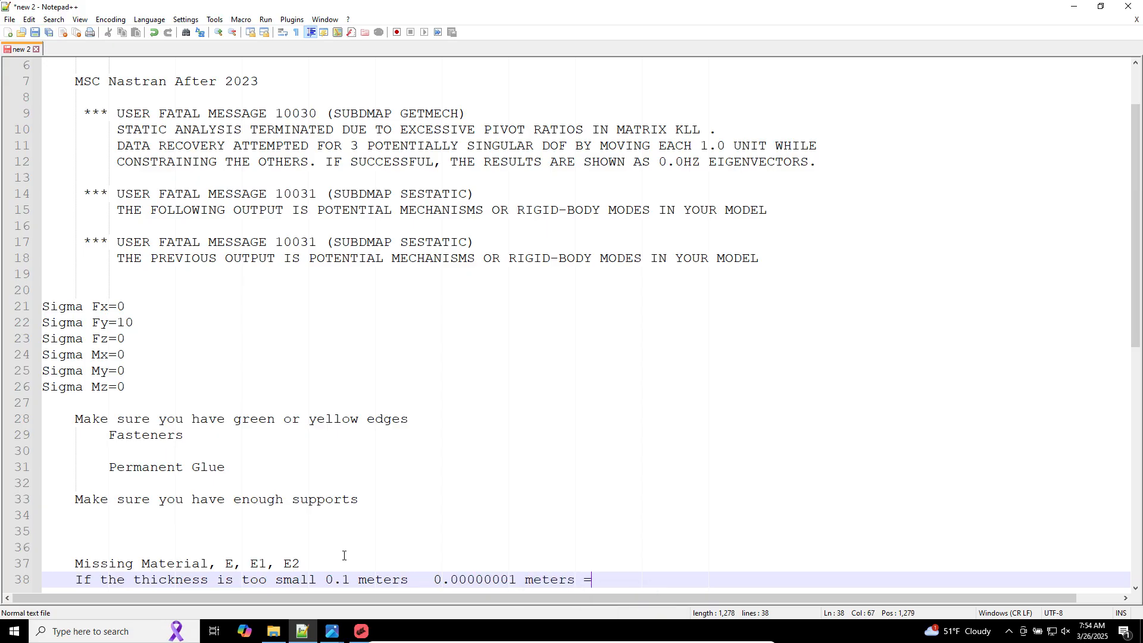
text(> UFM 9050, 10030, 1003)
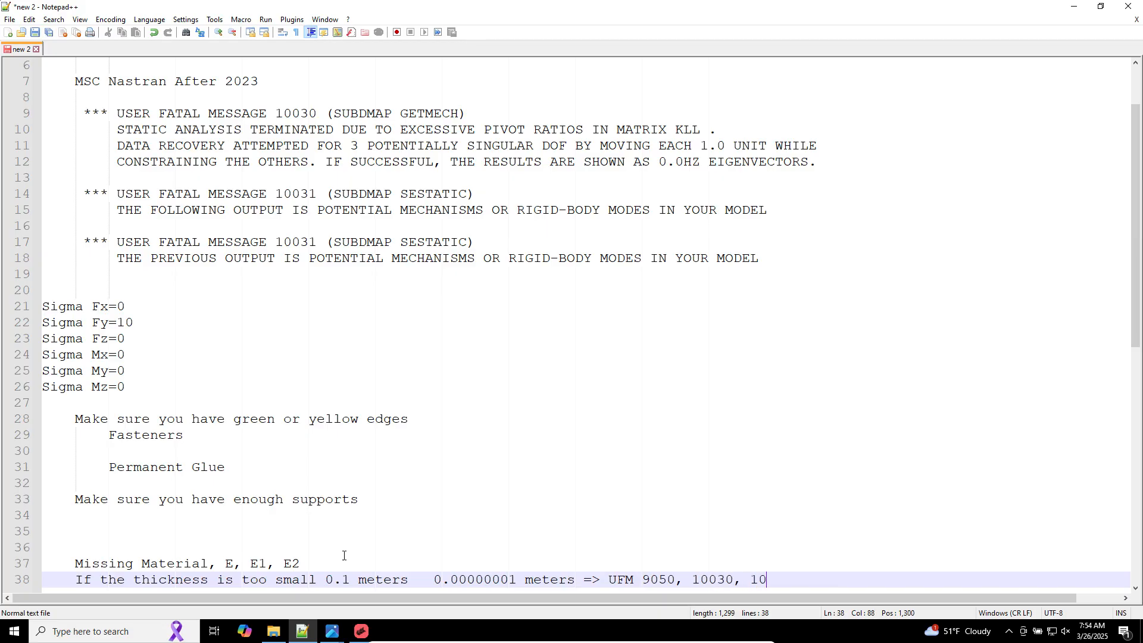
text(1)
Step: Review the error messages and checklist notes throughout the document
scroll(126, 532, up, 2)
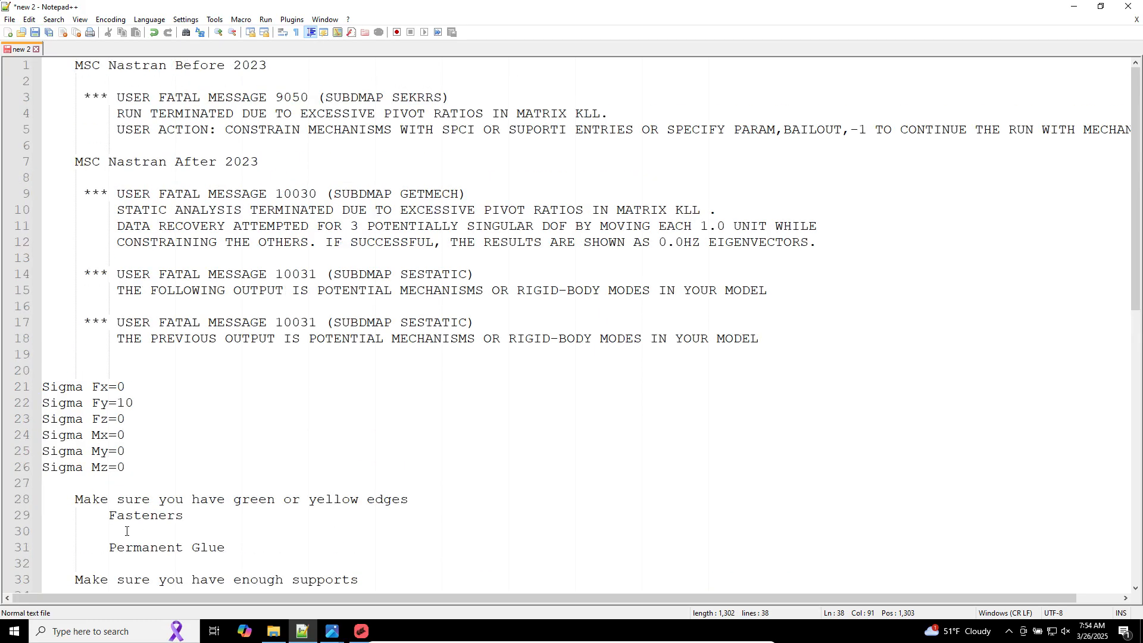
scroll(119, 524, down, 3)
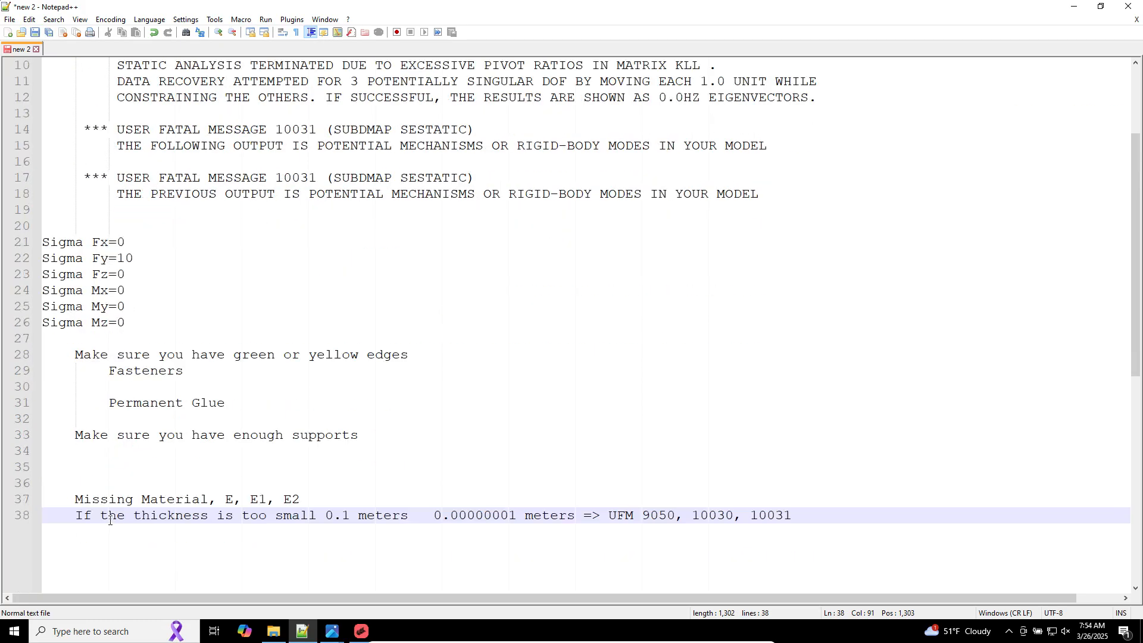
triple_click(211, 359)
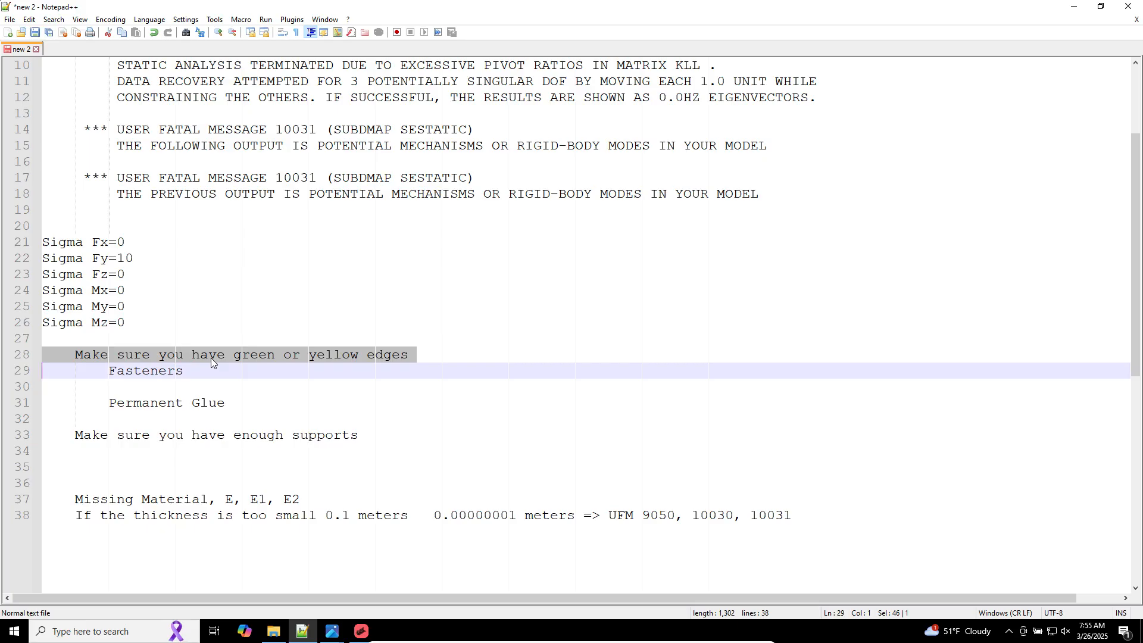
scroll(265, 368, up, 3)
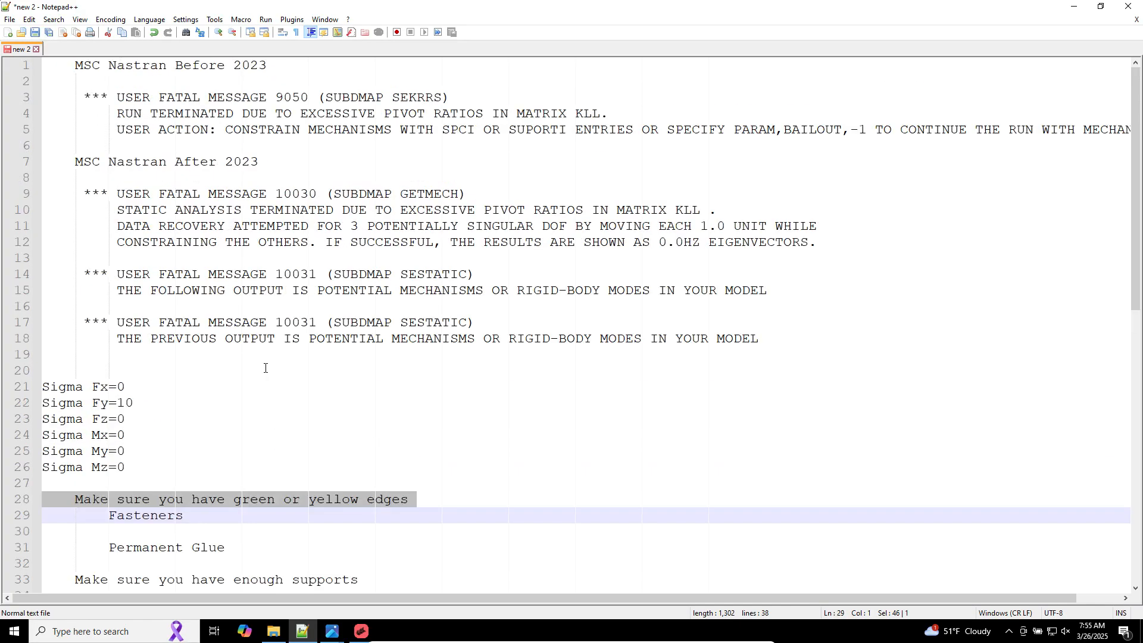
drag(299, 351, 34, 88)
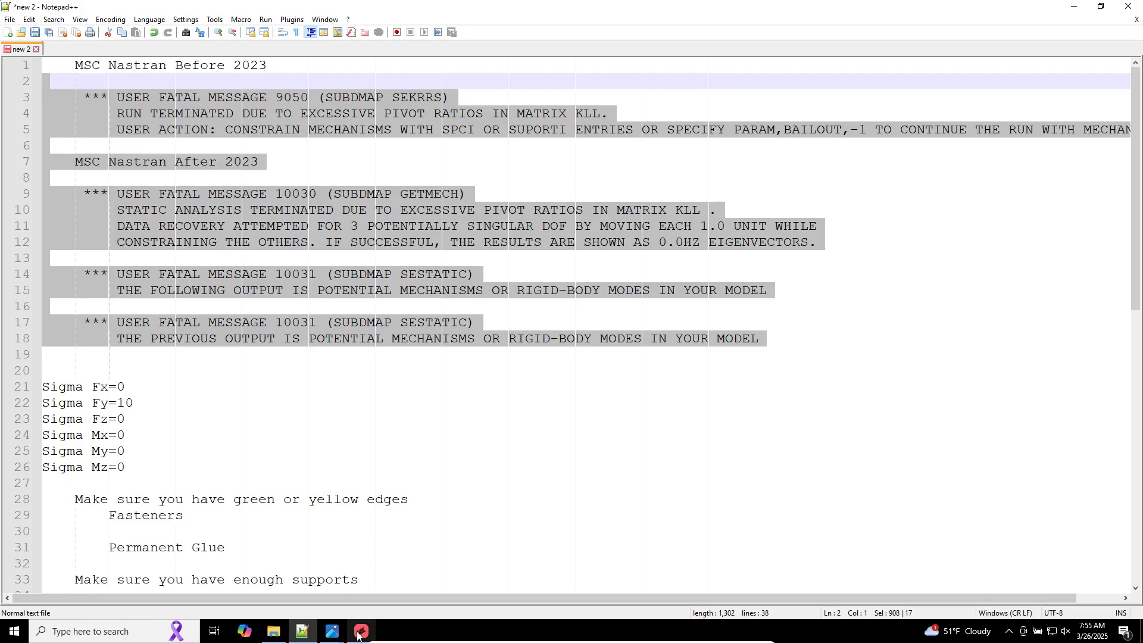
scroll(334, 518, down, 2)
scroll(333, 518, down, 3)
click(453, 542)
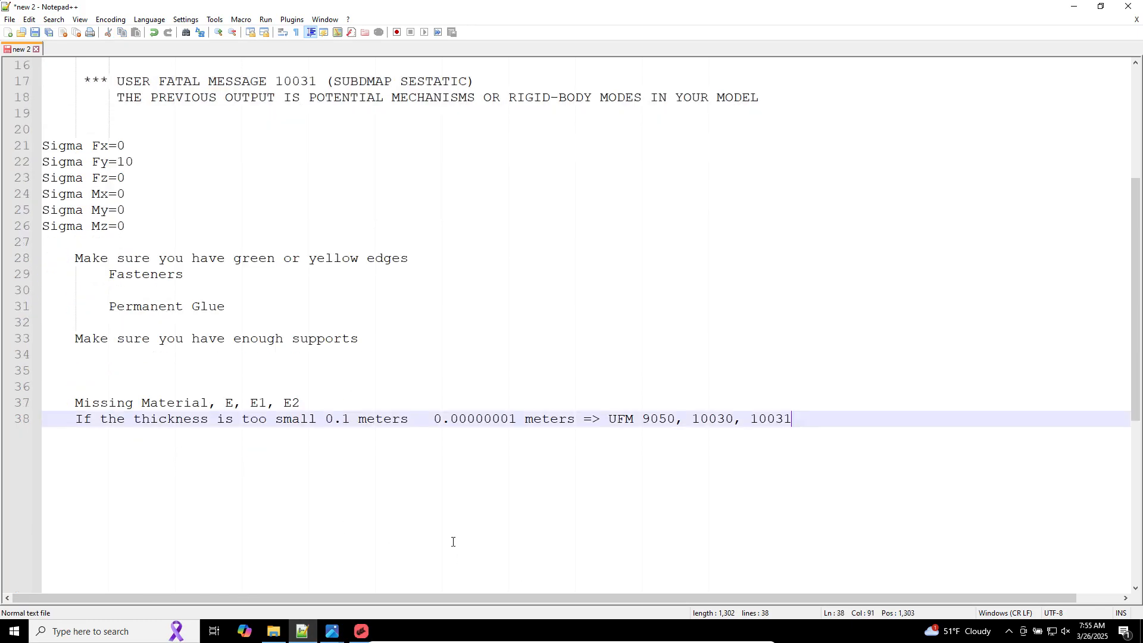
Step: Add the presenter's contact e-mail address a few lines below the thickness note
key(Return)
key(Return)
key(BackSpace)
key(BackSpace)
key(BackSpace)
key(BackSpace)
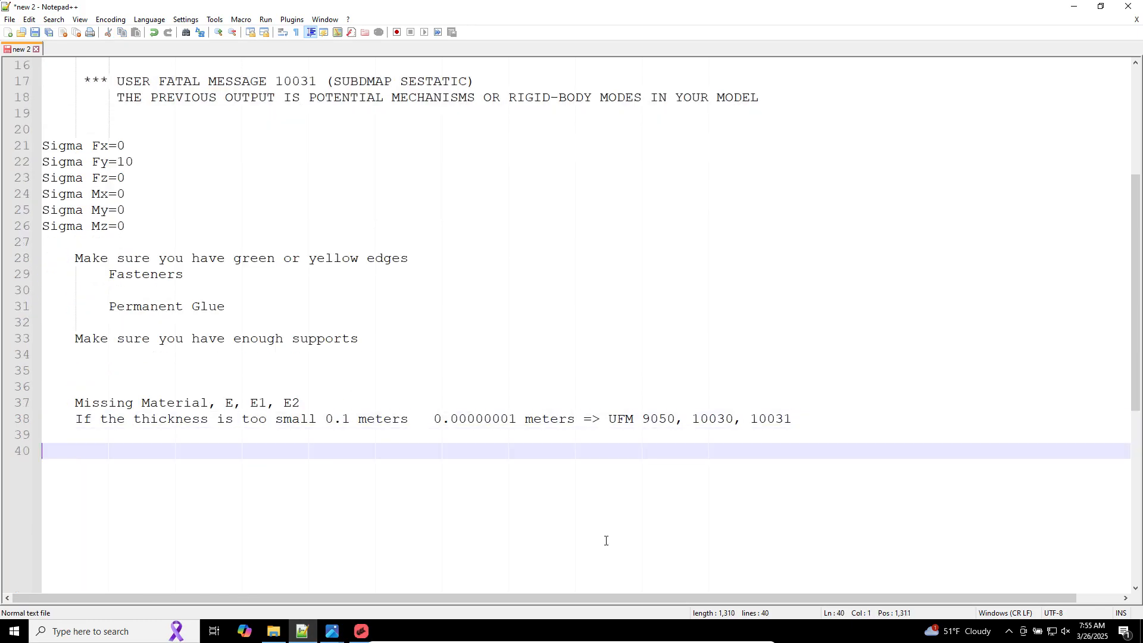
key(Return)
key(Return)
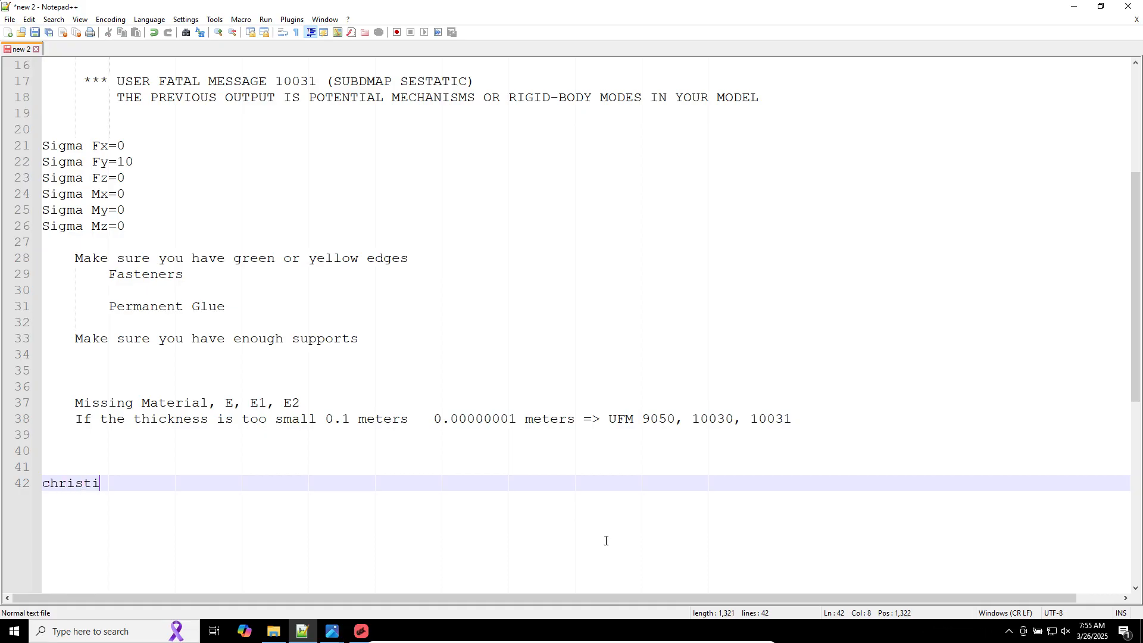
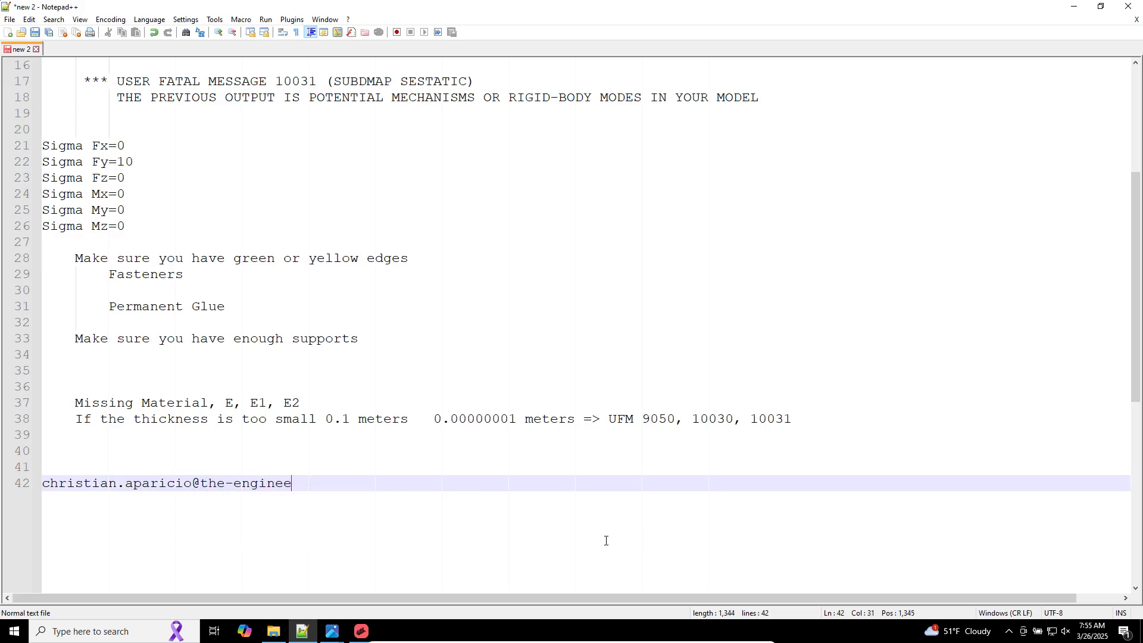
key(Return)
Step: Add "Thank You" on a new line below the e-mail address
ctrl+scroll(604, 540, up, 3)
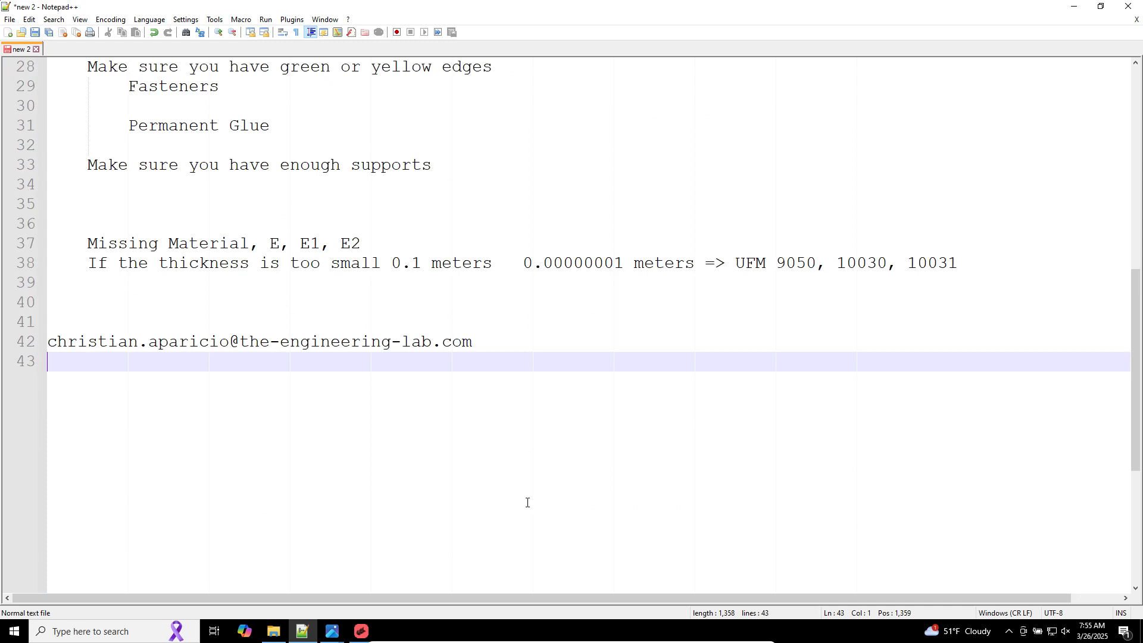
key(Return)
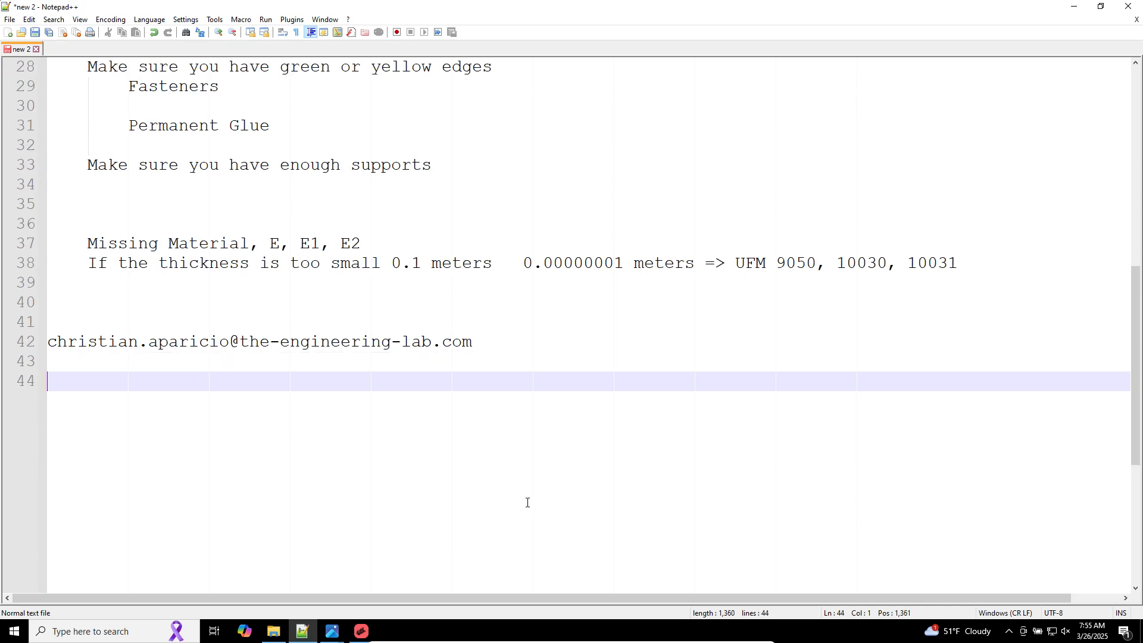
text(Thank You)
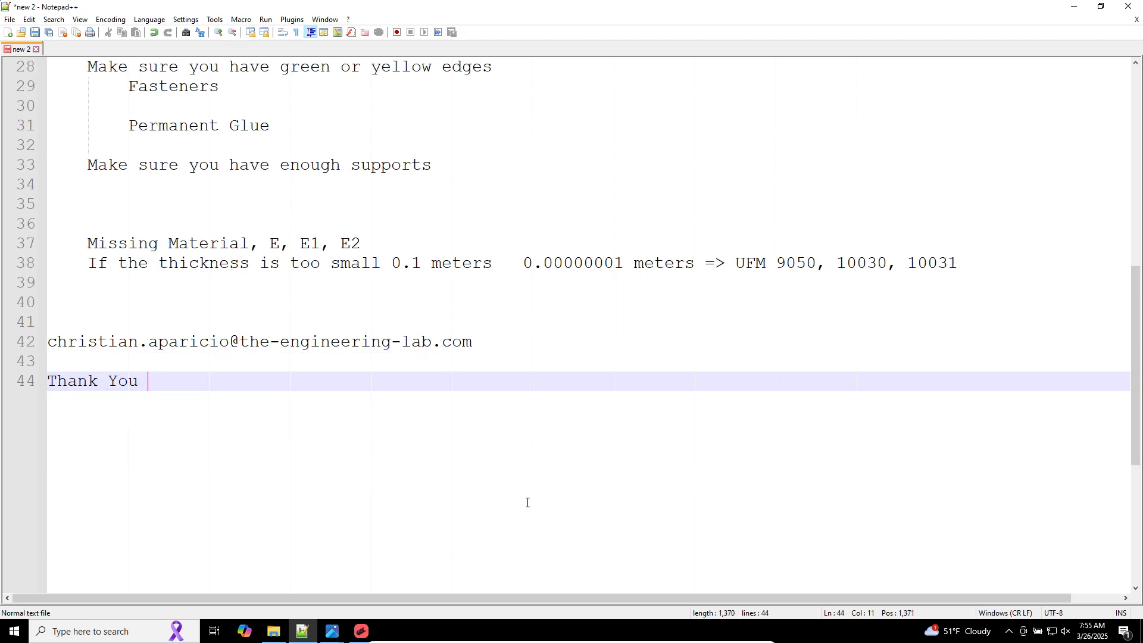